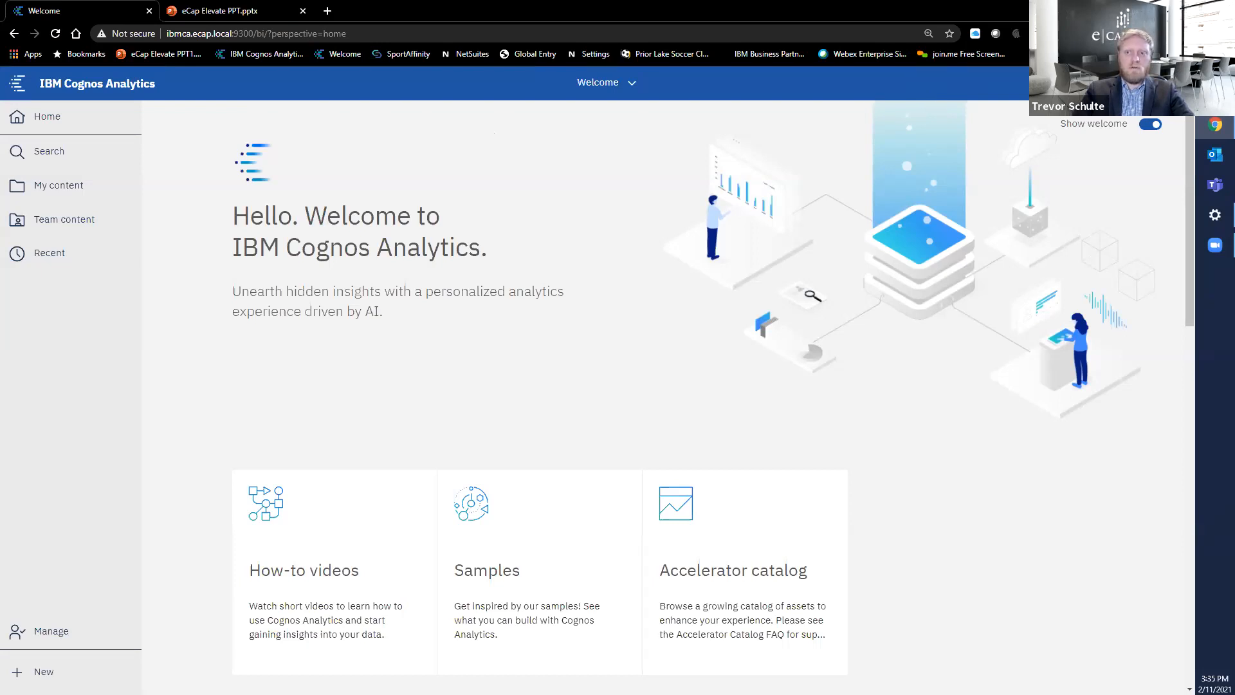
Look over the personal menu options and the list of recently viewed content
{"action": "left_click", "coordinate": [1143, 83]}
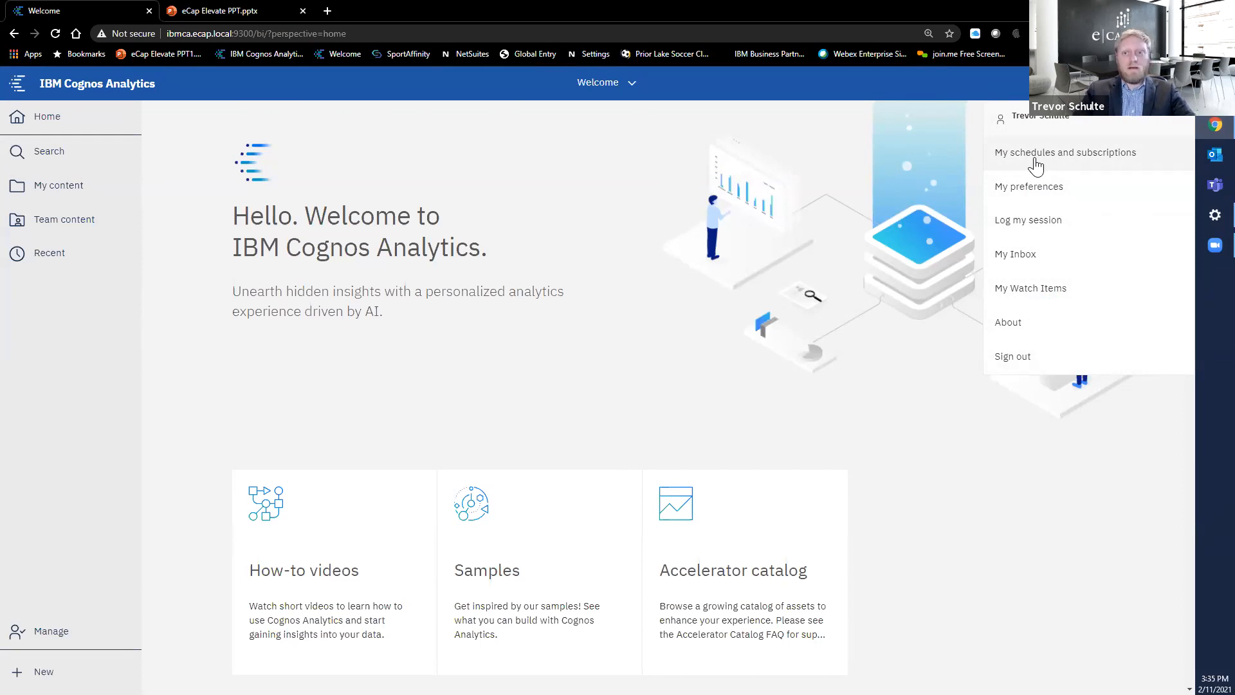
{"action": "left_click", "coordinate": [985, 89]}
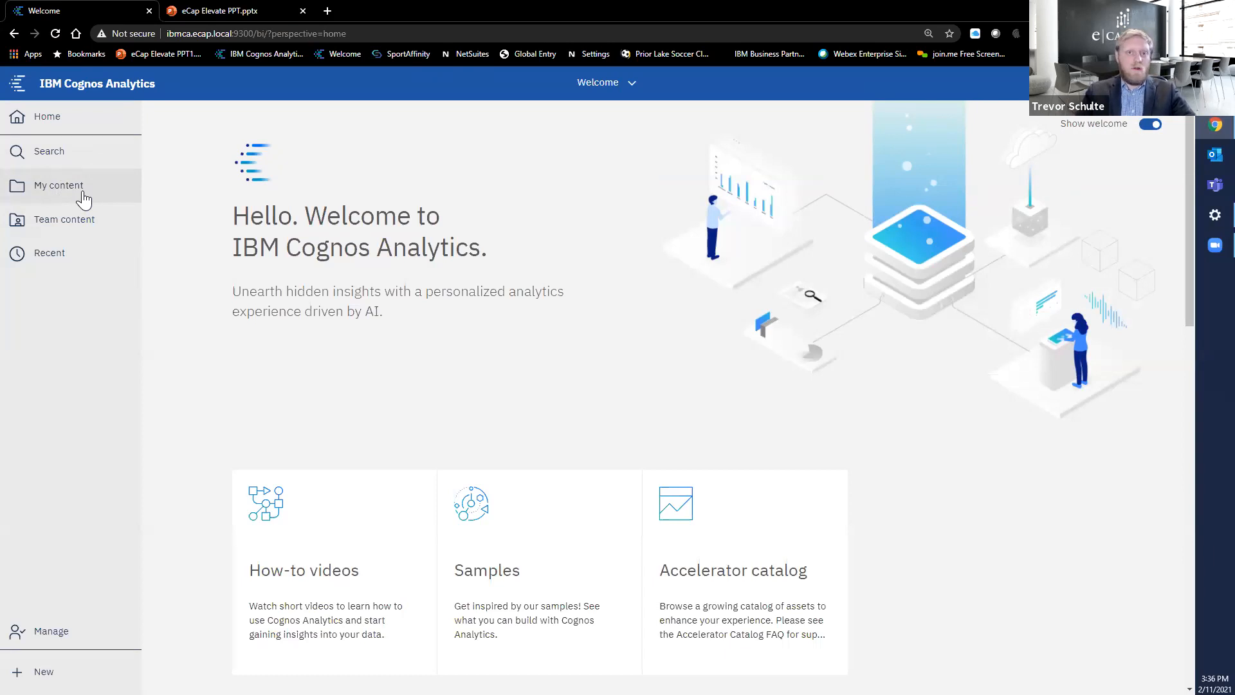
{"action": "left_click", "coordinate": [61, 252]}
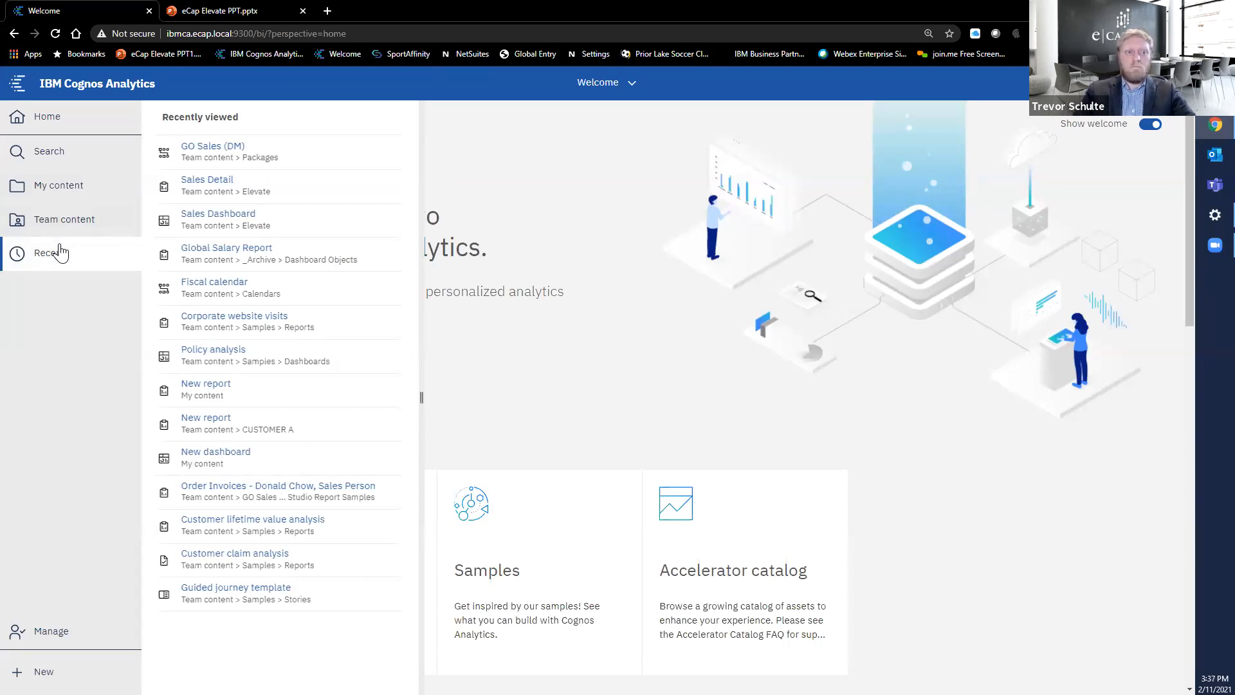
Search all content for "REvenue", browse the matching reports and dashboards, and close the search
{"action": "left_click", "coordinate": [71, 154]}
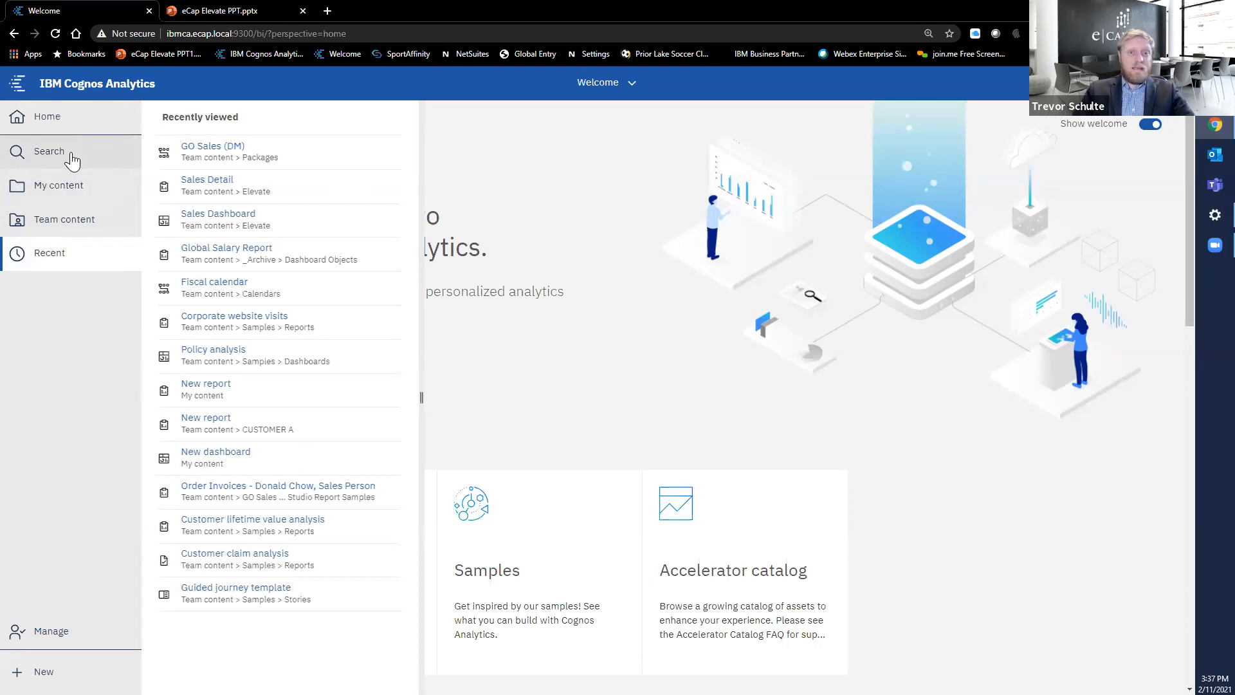
{"action": "left_click", "coordinate": [72, 159]}
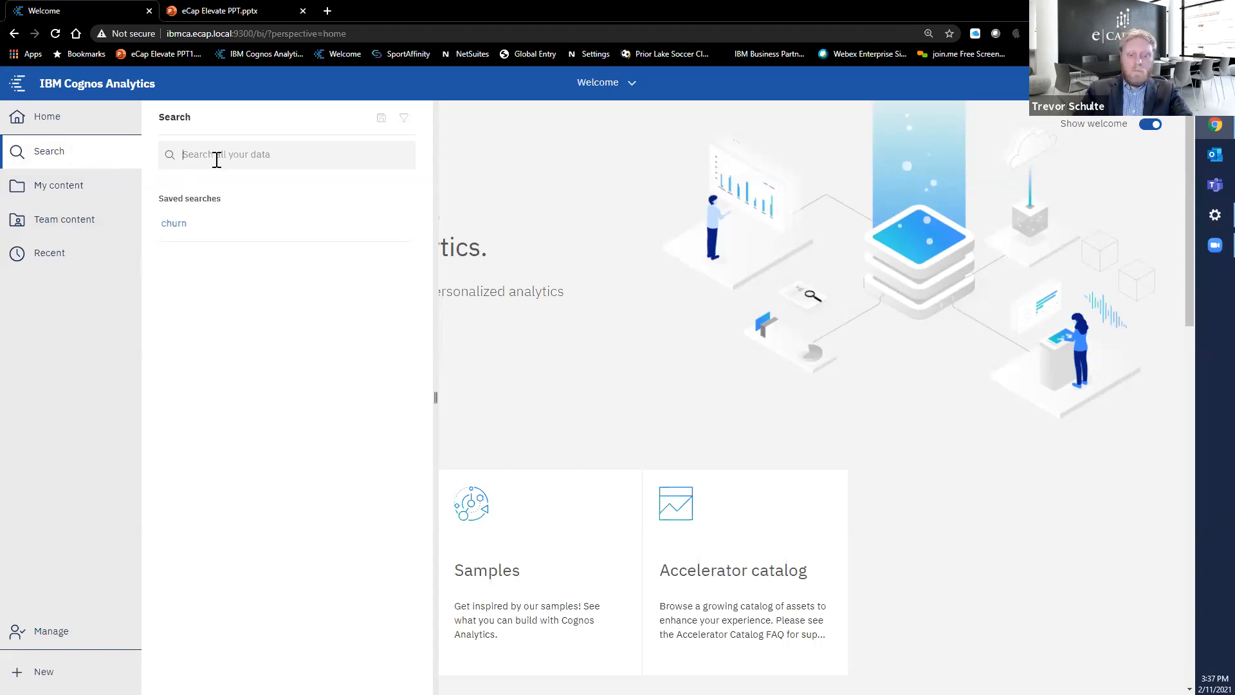
{"action": "type", "text": "REvenue"}
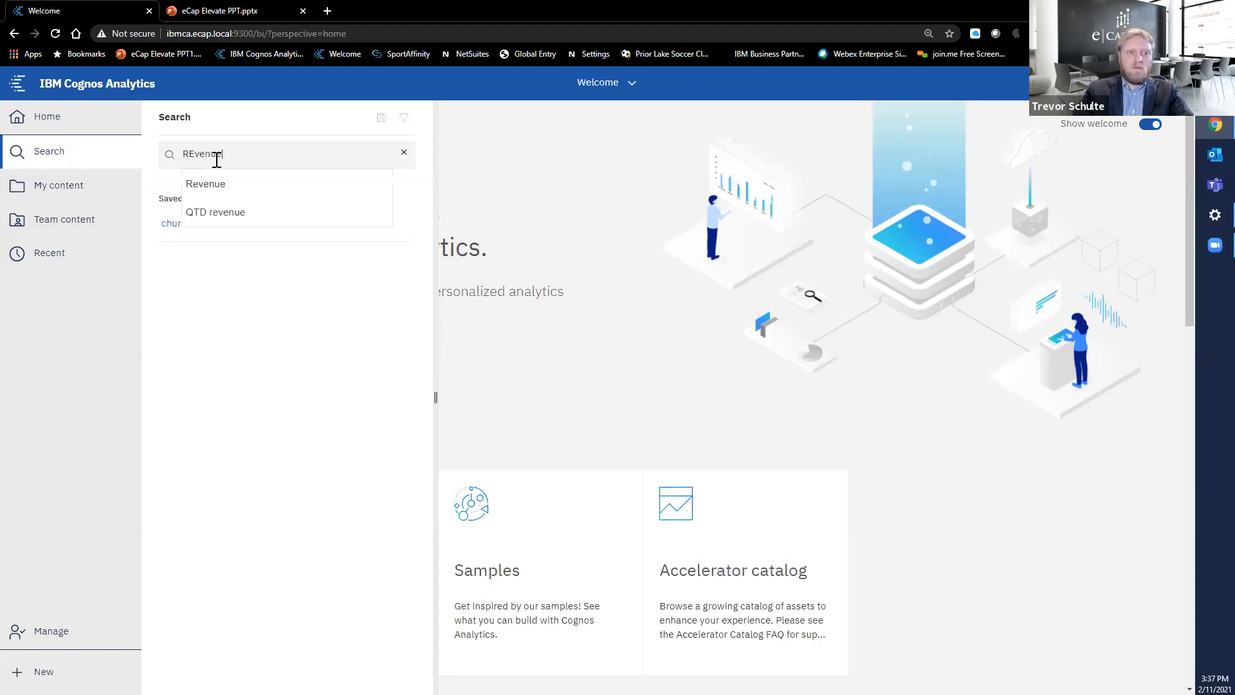
{"action": "key", "text": "Return"}
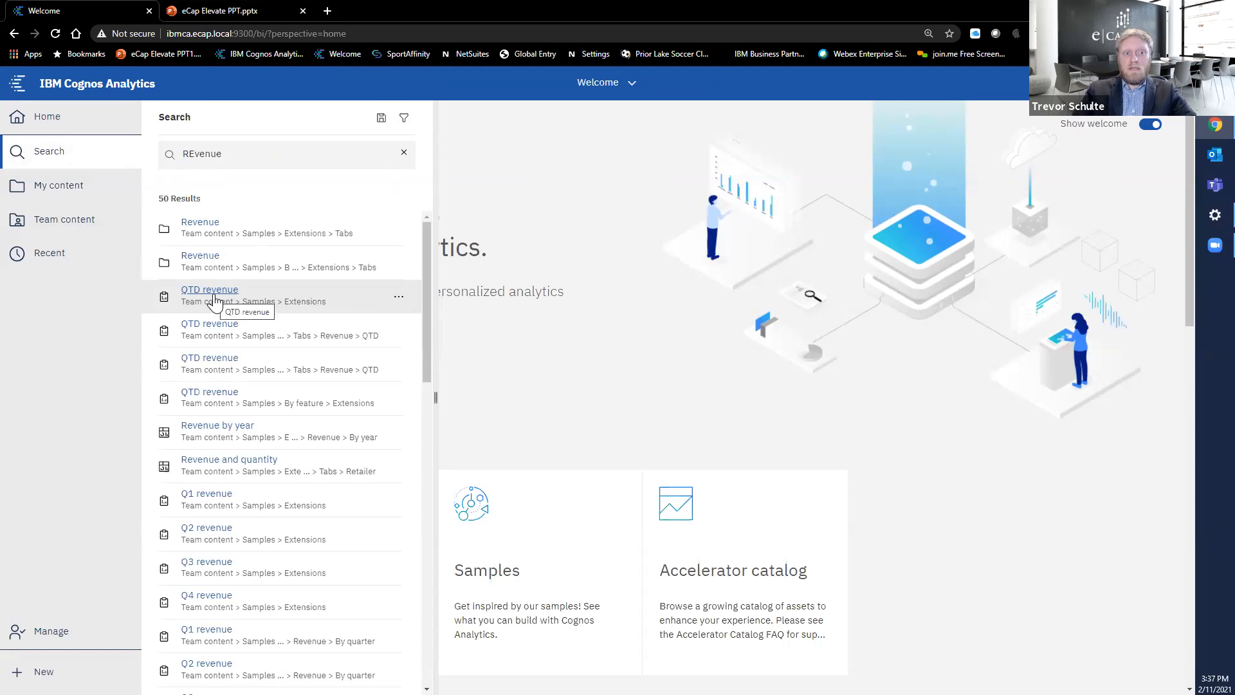
{"action": "scroll", "coordinate": [281, 605], "scroll_direction": "down", "scroll_amount": 2}
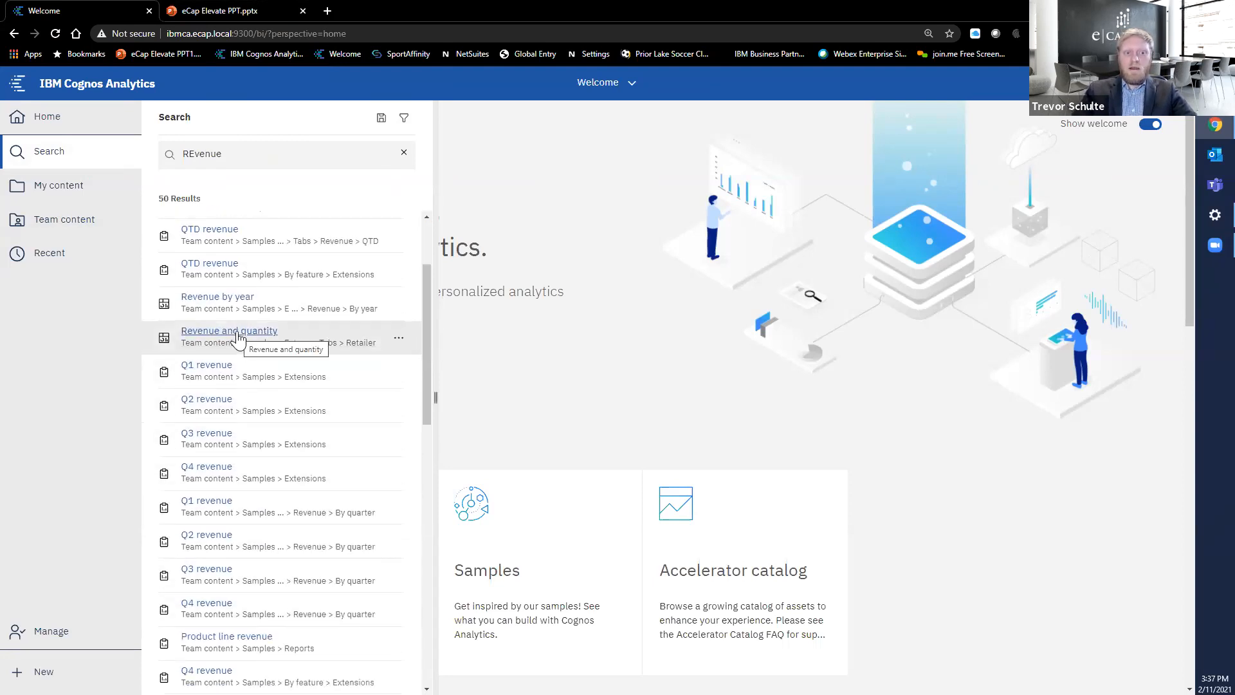
{"action": "scroll", "coordinate": [299, 562], "scroll_direction": "down", "scroll_amount": 5}
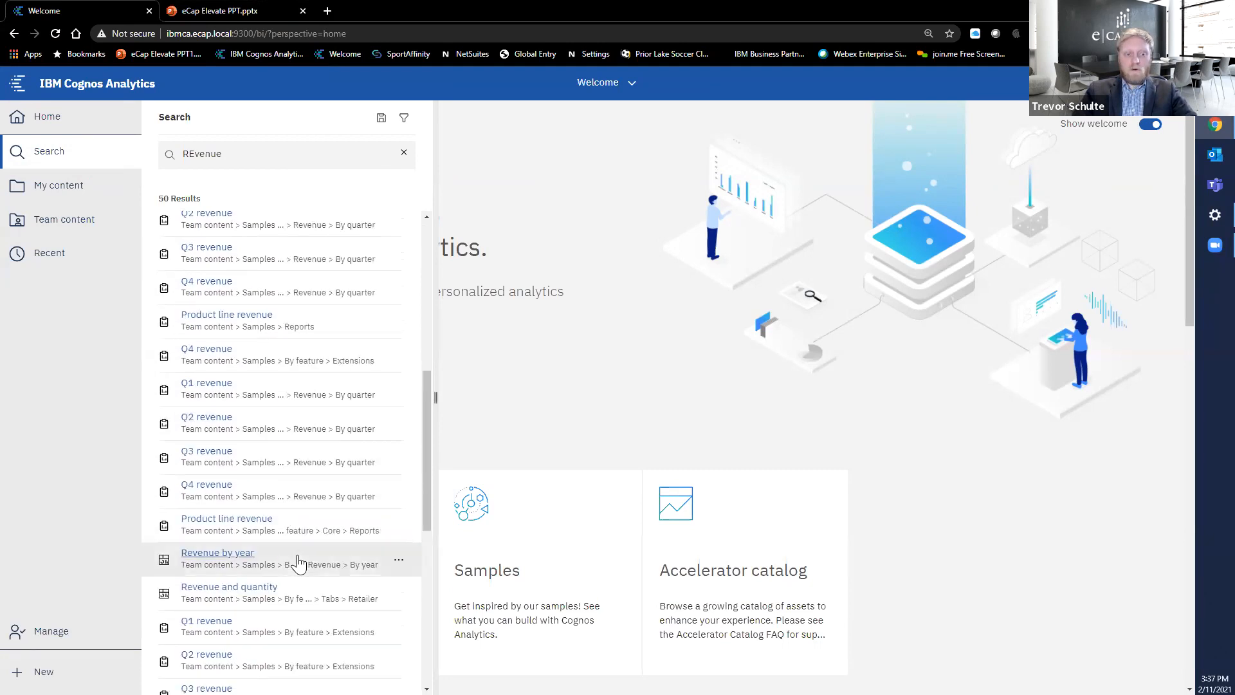
{"action": "scroll", "coordinate": [298, 564], "scroll_direction": "down", "scroll_amount": 6}
{"action": "scroll", "coordinate": [300, 569], "scroll_direction": "down", "scroll_amount": 1}
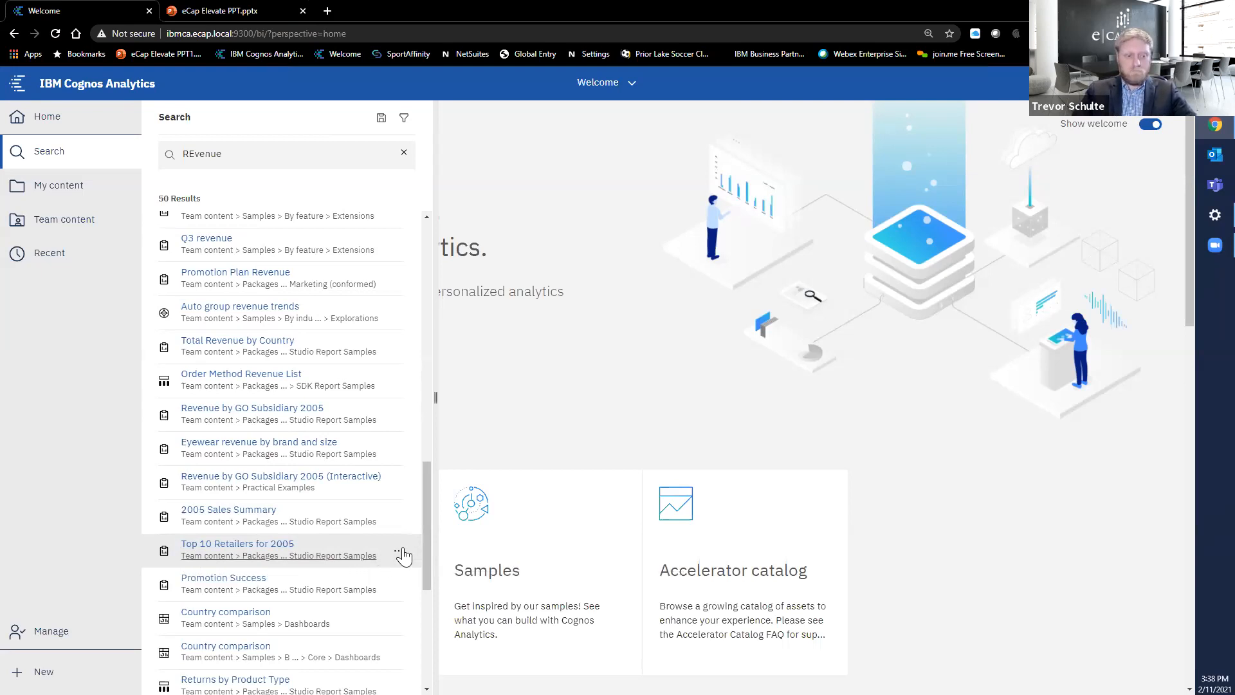
{"action": "left_click", "coordinate": [76, 509]}
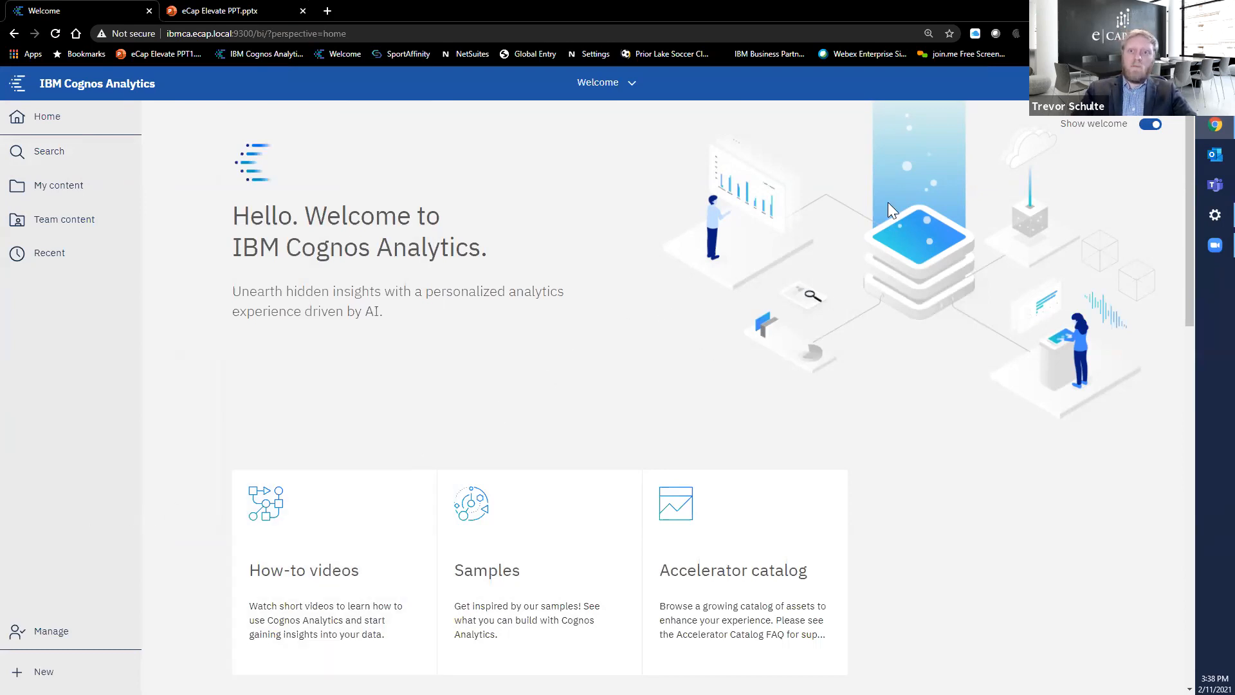
Review the kinds of new content that can be created, such as data modules, dashboards and reports
{"action": "left_click", "coordinate": [67, 664]}
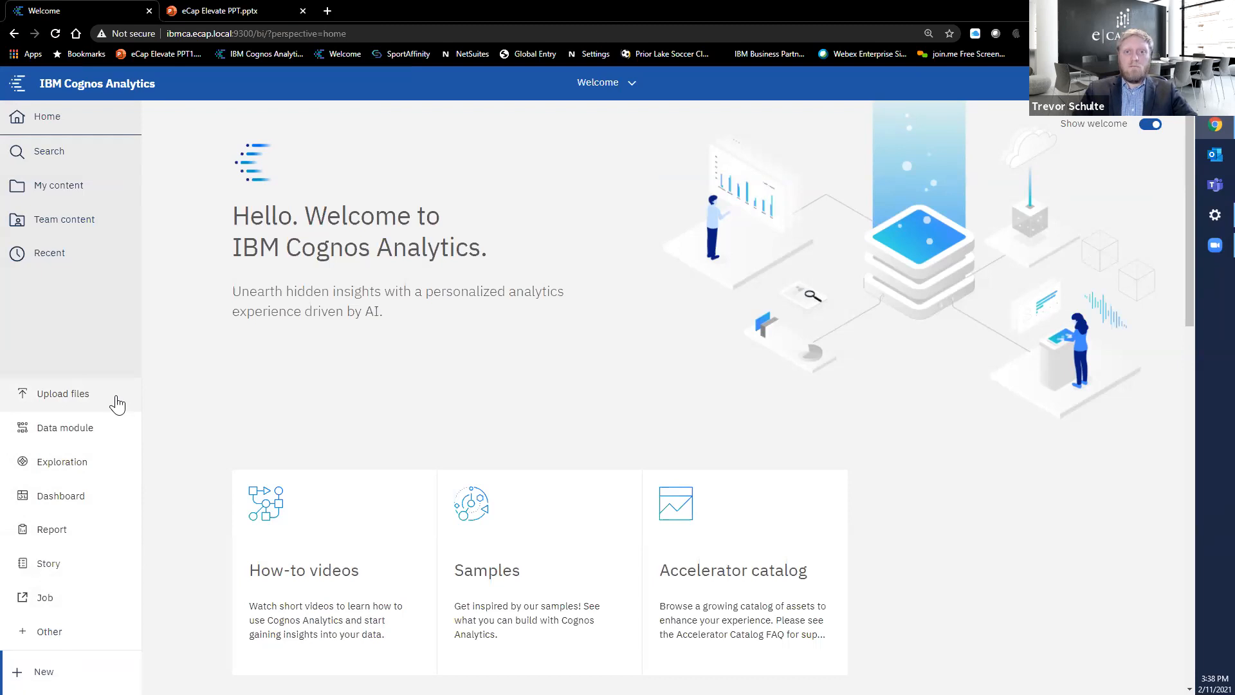
{"action": "left_click", "coordinate": [83, 345]}
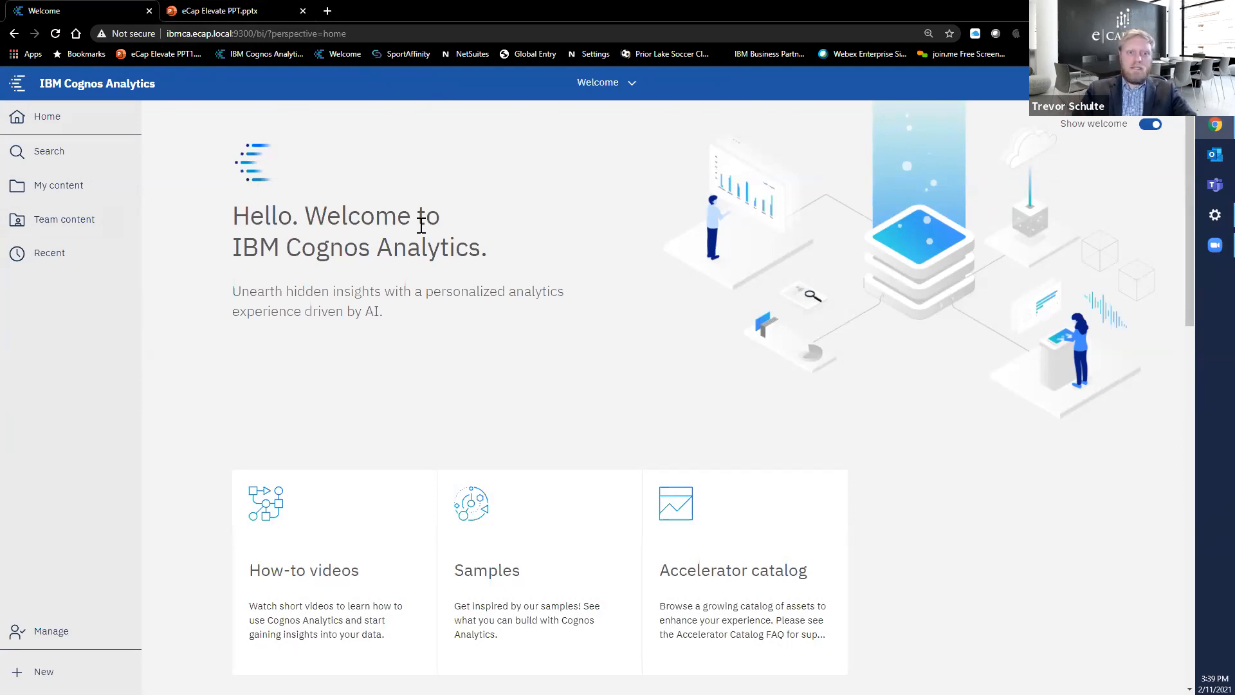
Hide the welcome section on the home page and show the recent items as a list
{"action": "left_click", "coordinate": [1146, 128]}
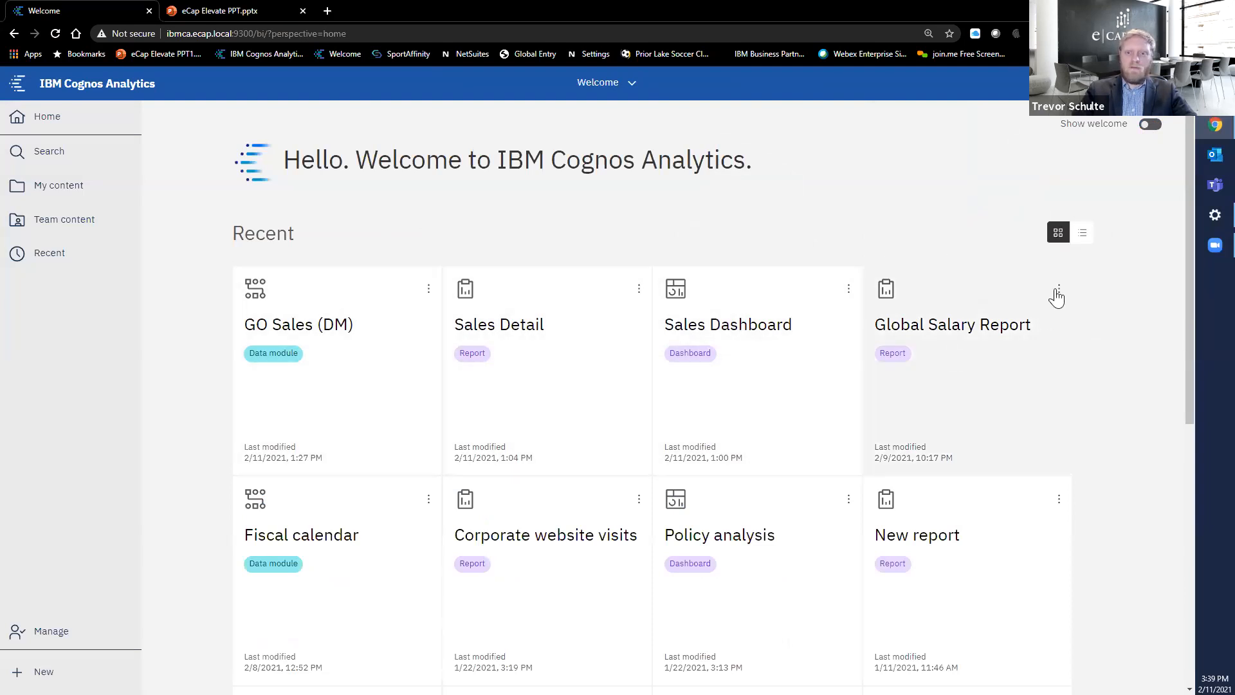
{"action": "left_click", "coordinate": [1081, 233]}
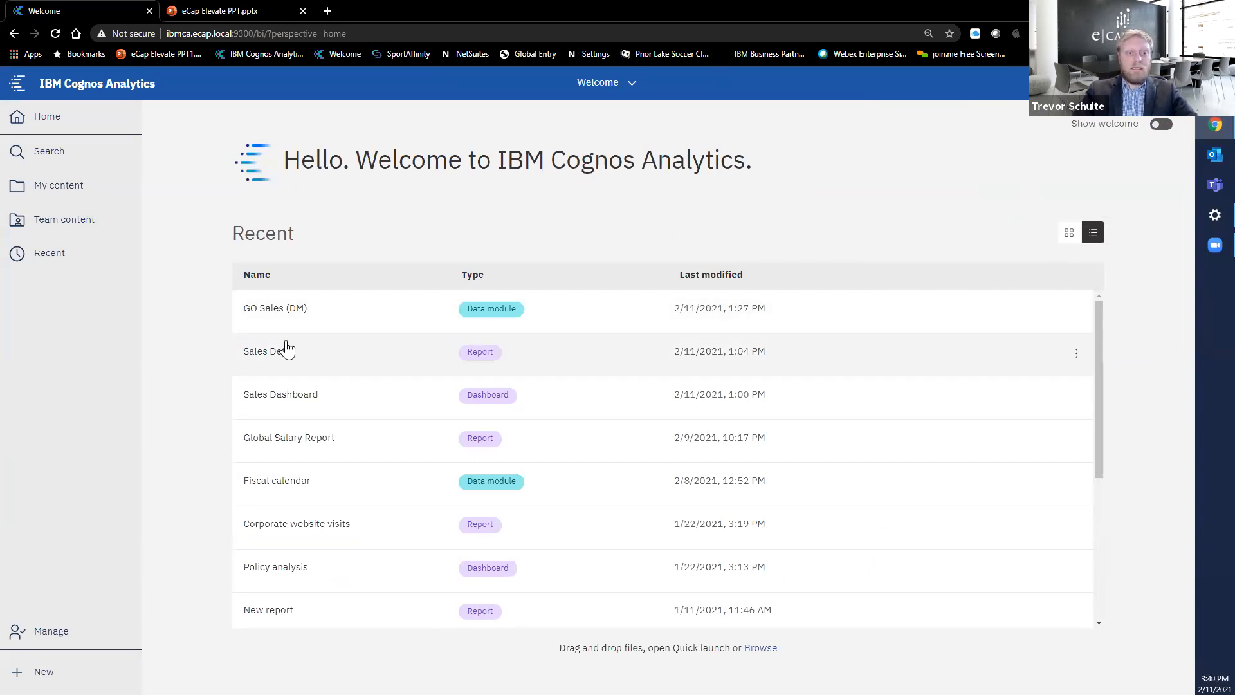
Open the Sales Dashboard from the recent items and hide its filter area
{"action": "left_click", "coordinate": [272, 406]}
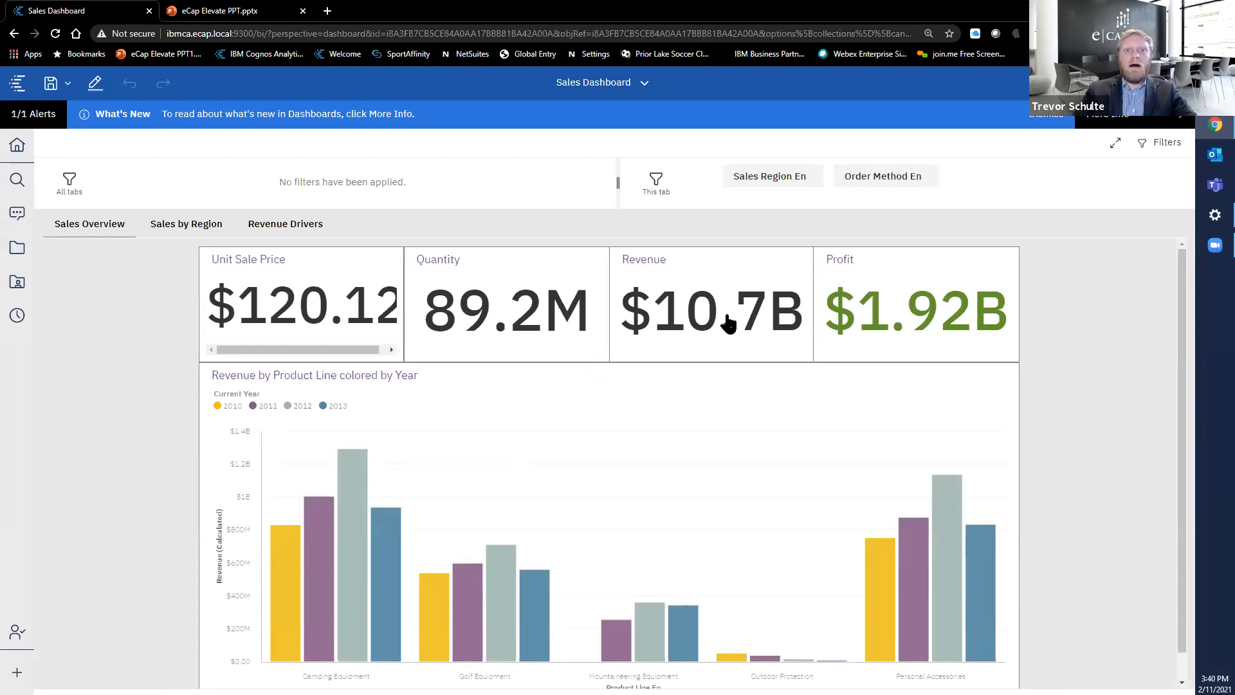
{"action": "left_click", "coordinate": [1159, 154]}
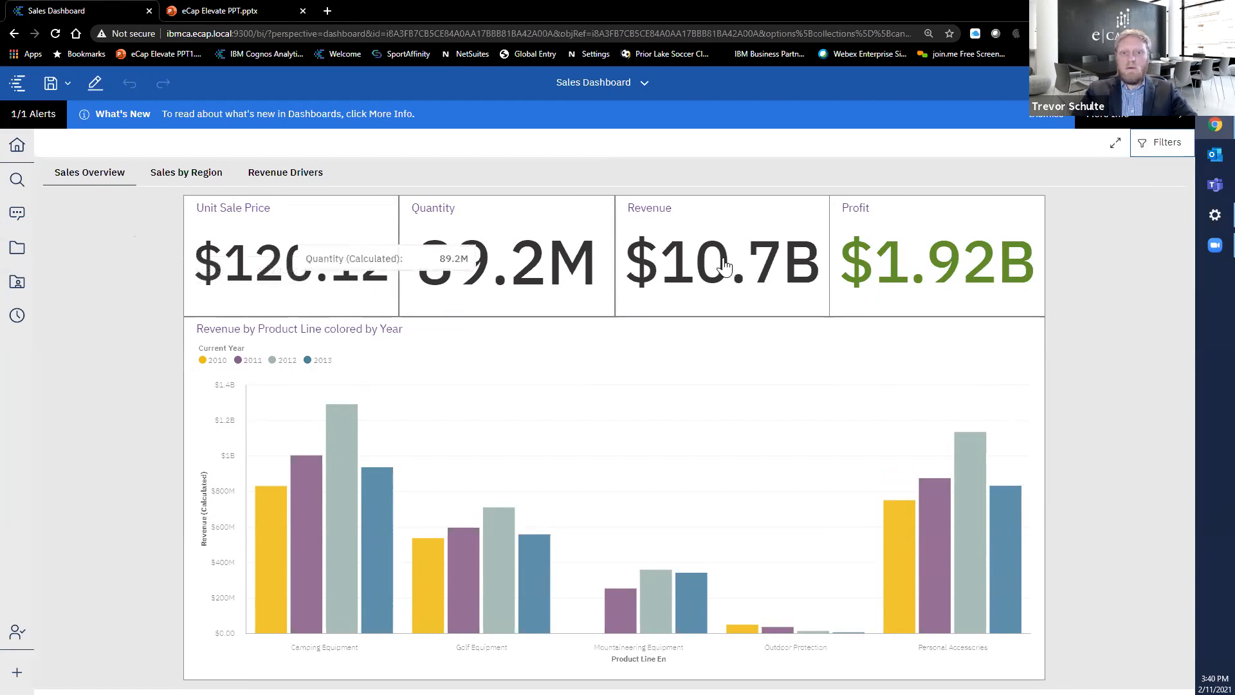
{"action": "mouse_move", "coordinate": [849, 263]}
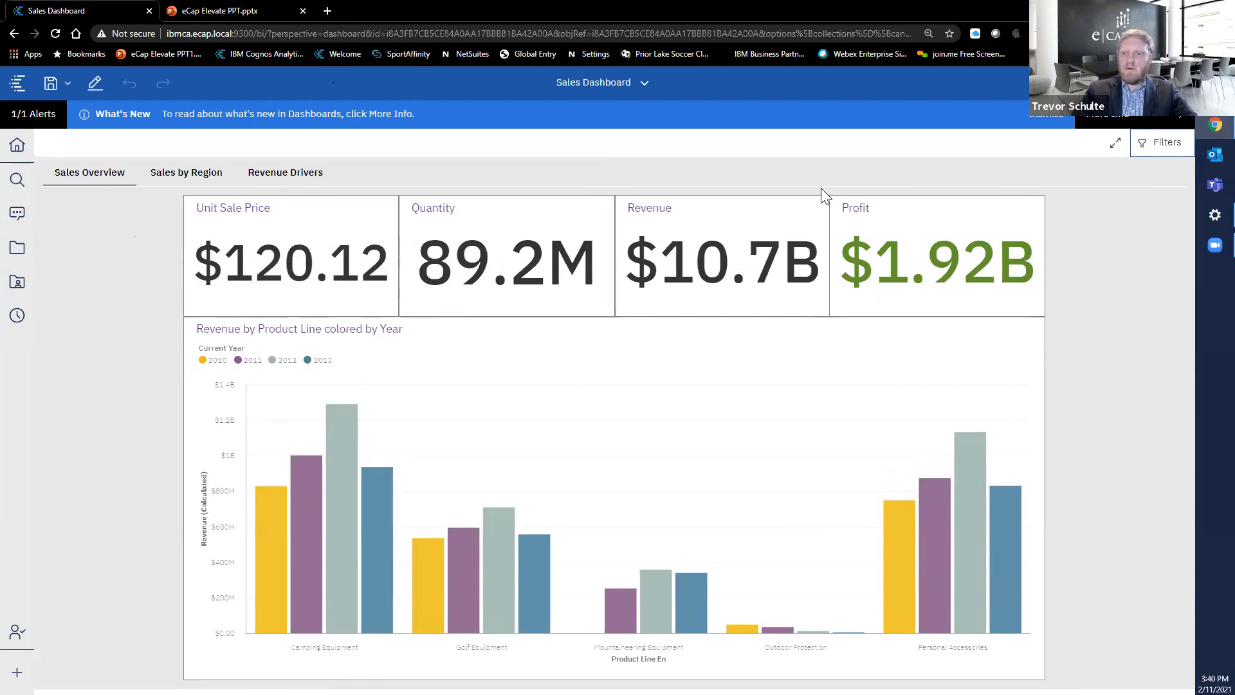
Filter the Sales Overview by Camping Equipment and by its 2013 bar, clearing each selection
{"action": "left_click", "coordinate": [325, 651]}
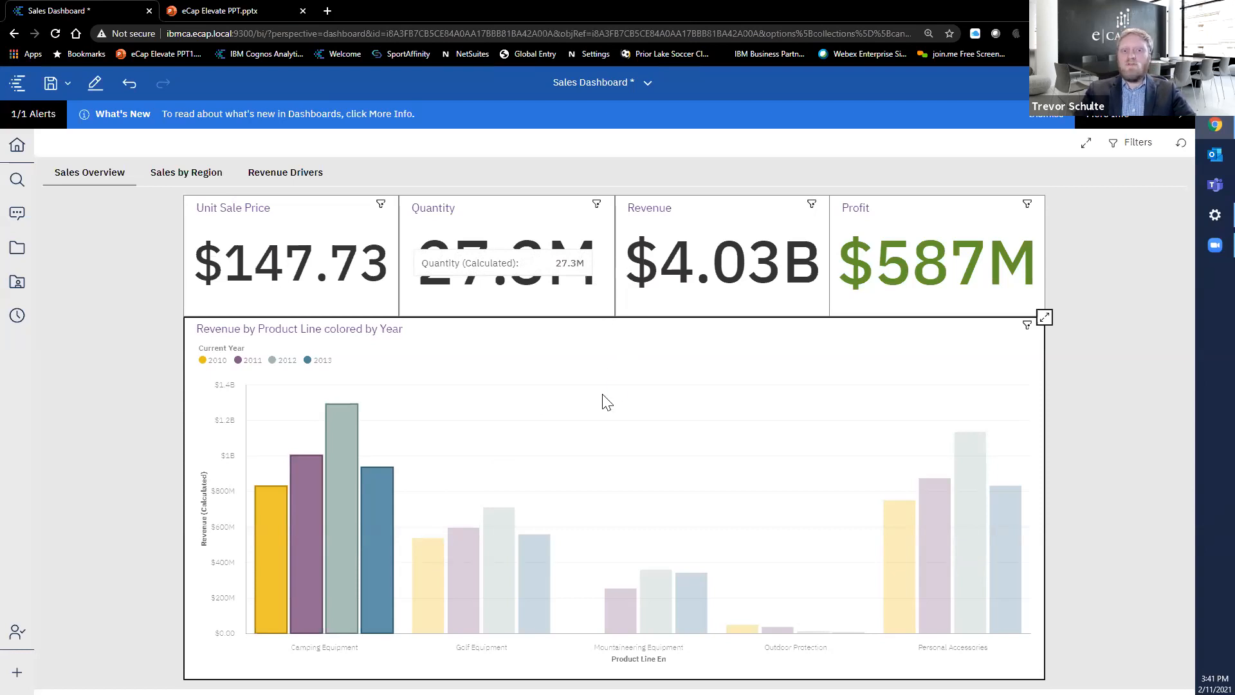
{"action": "left_click", "coordinate": [399, 664]}
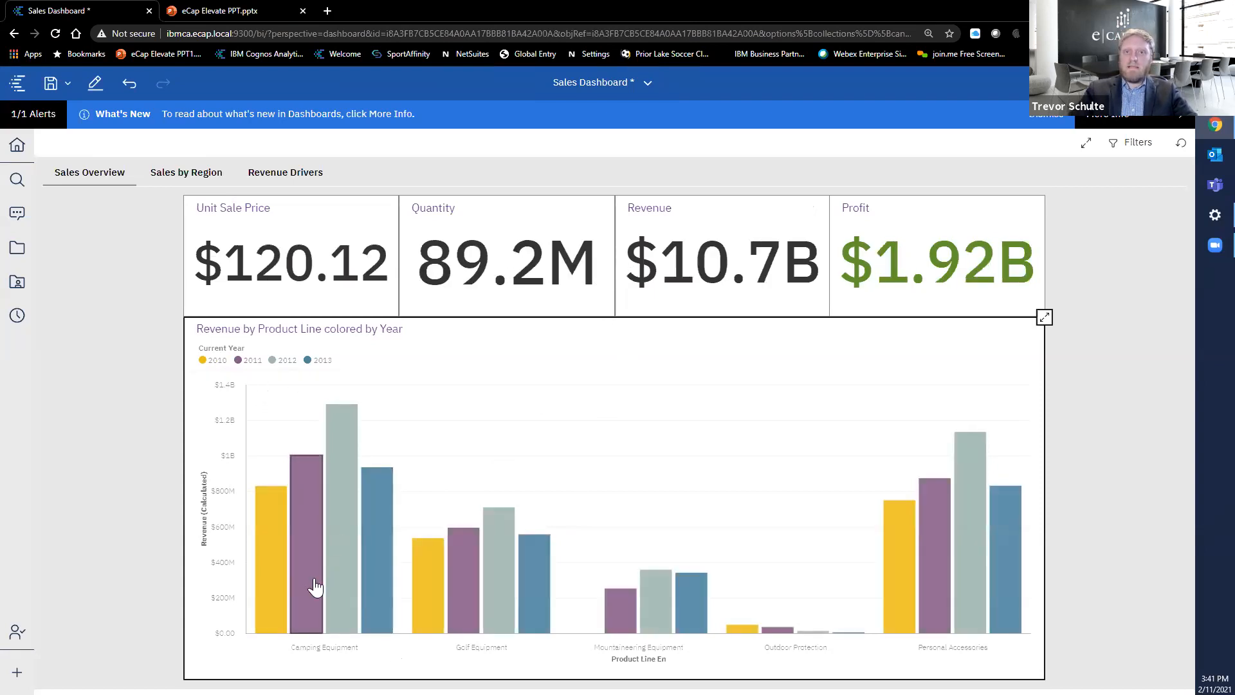
{"action": "left_click", "coordinate": [379, 580]}
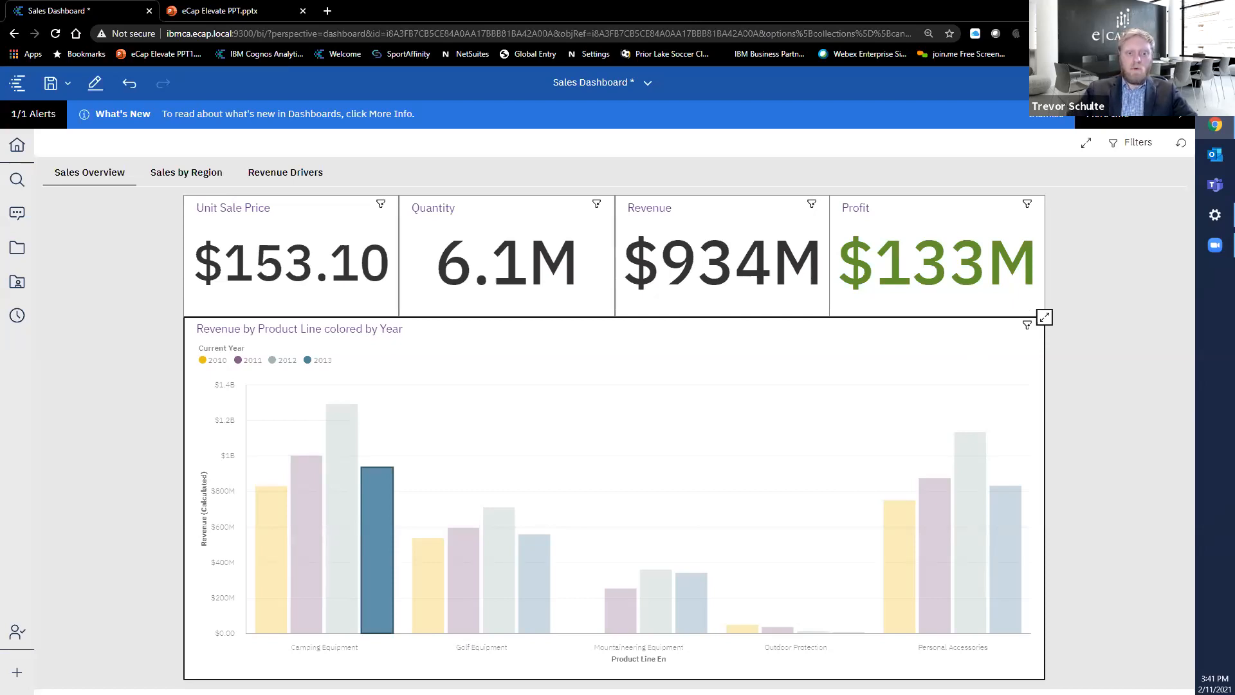
{"action": "left_click", "coordinate": [362, 619]}
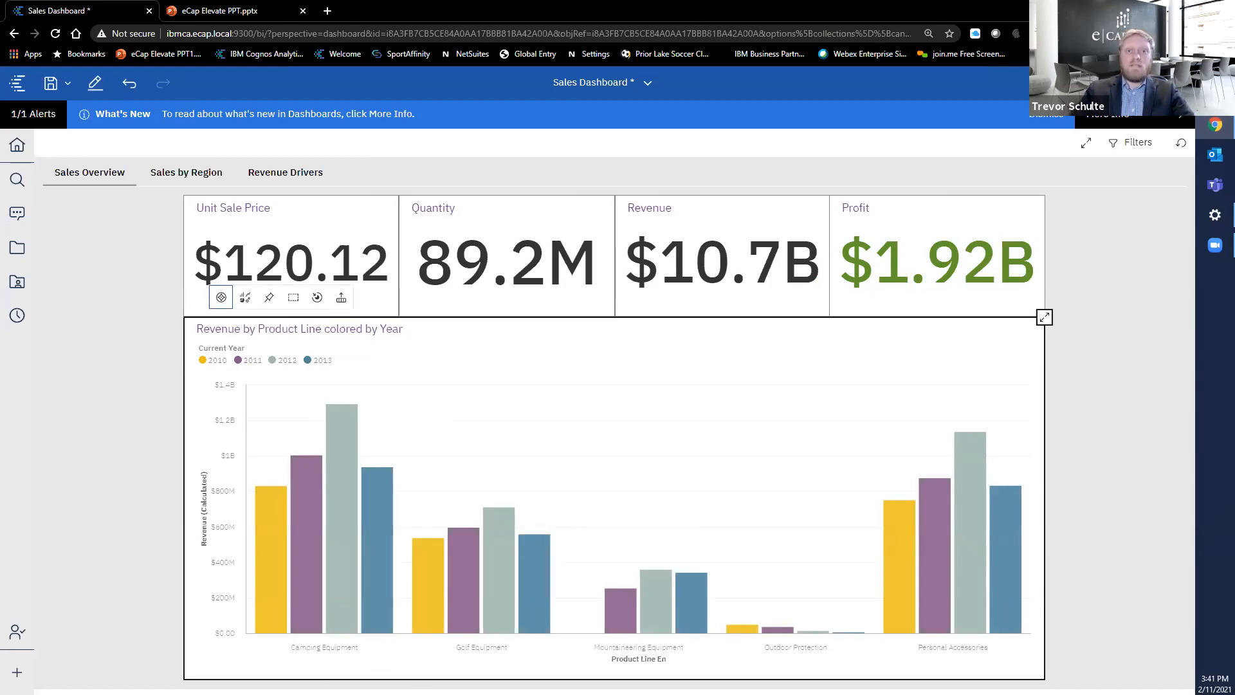
Drill down on Camping Equipment in the revenue chart to show its product types
{"action": "left_click", "coordinate": [339, 654]}
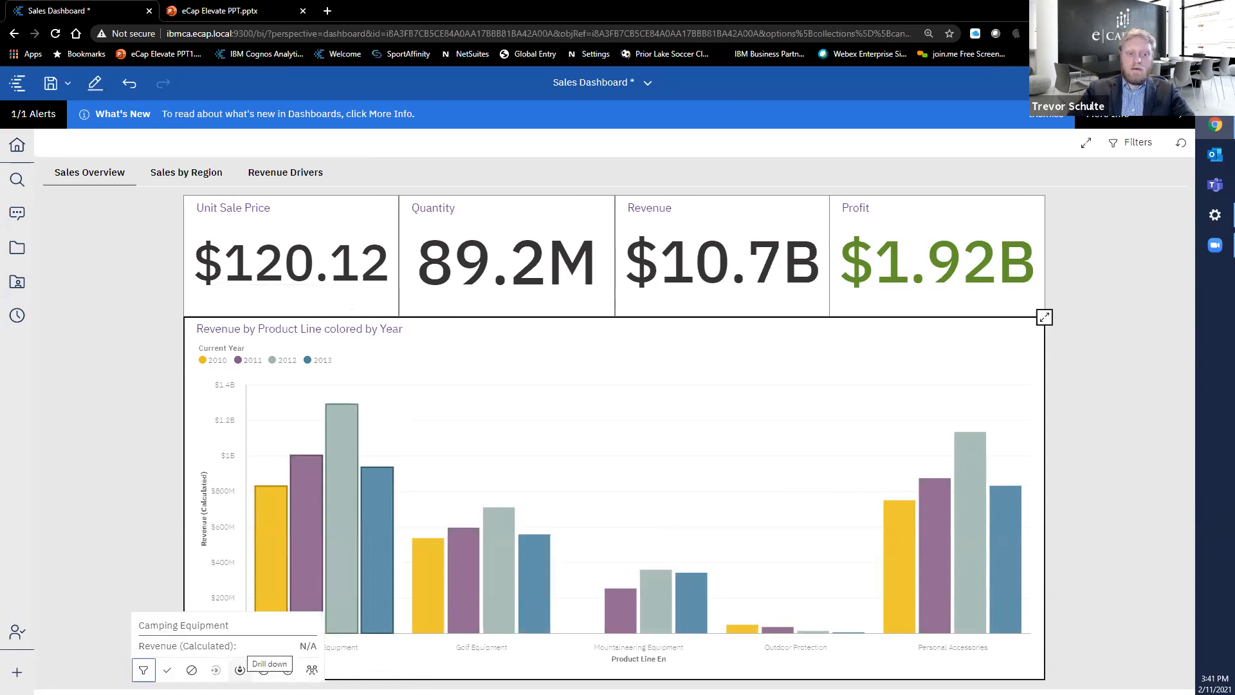
{"action": "left_click", "coordinate": [239, 670]}
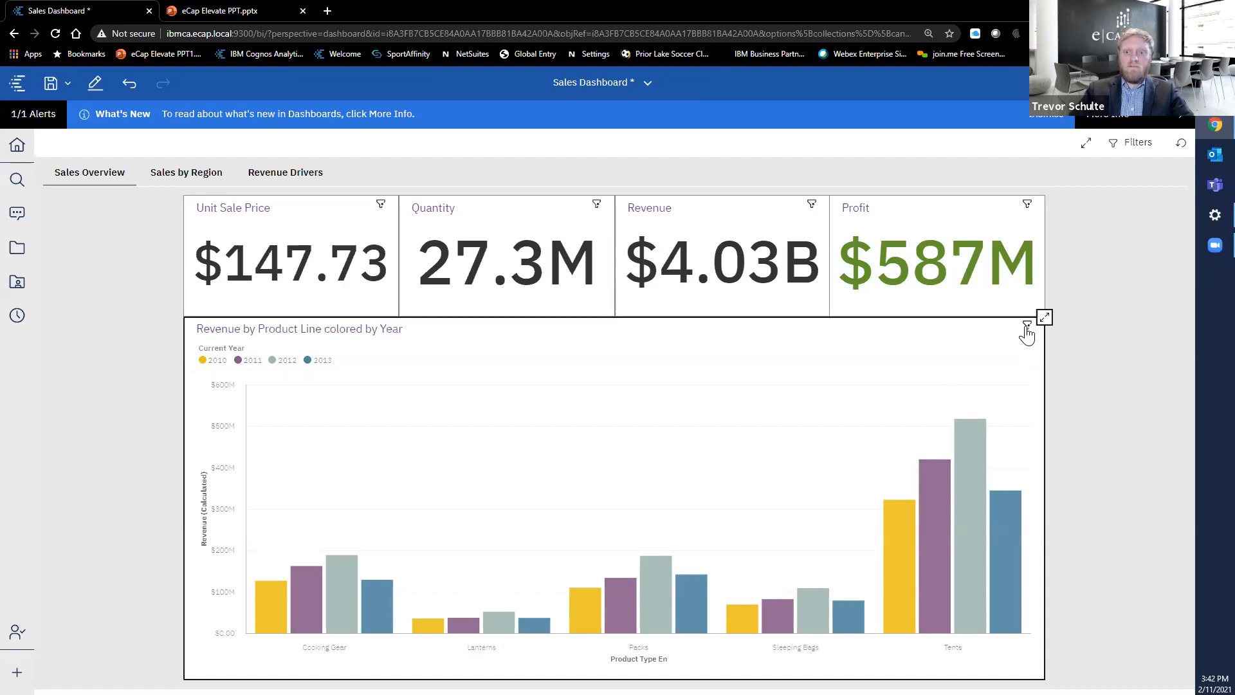
{"action": "mouse_move", "coordinate": [1026, 332]}
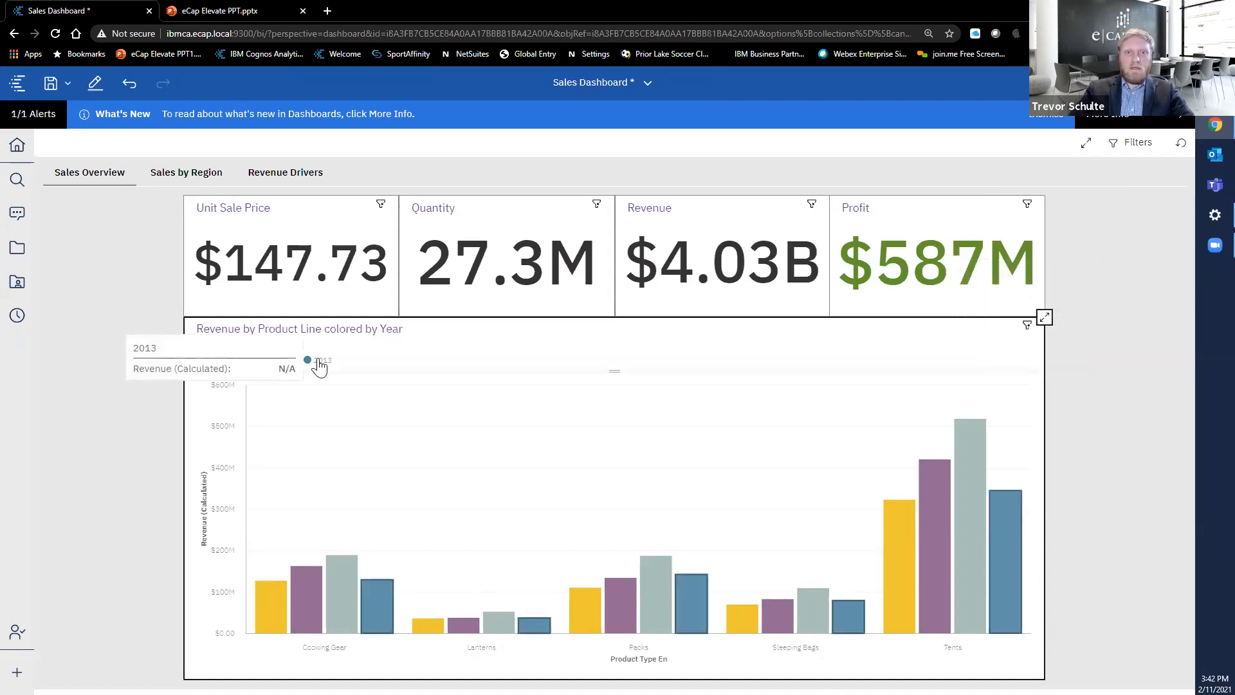
Select the Cooking Gear 2013 bar and drill down to revenue by product number and month
{"action": "left_click", "coordinate": [384, 619]}
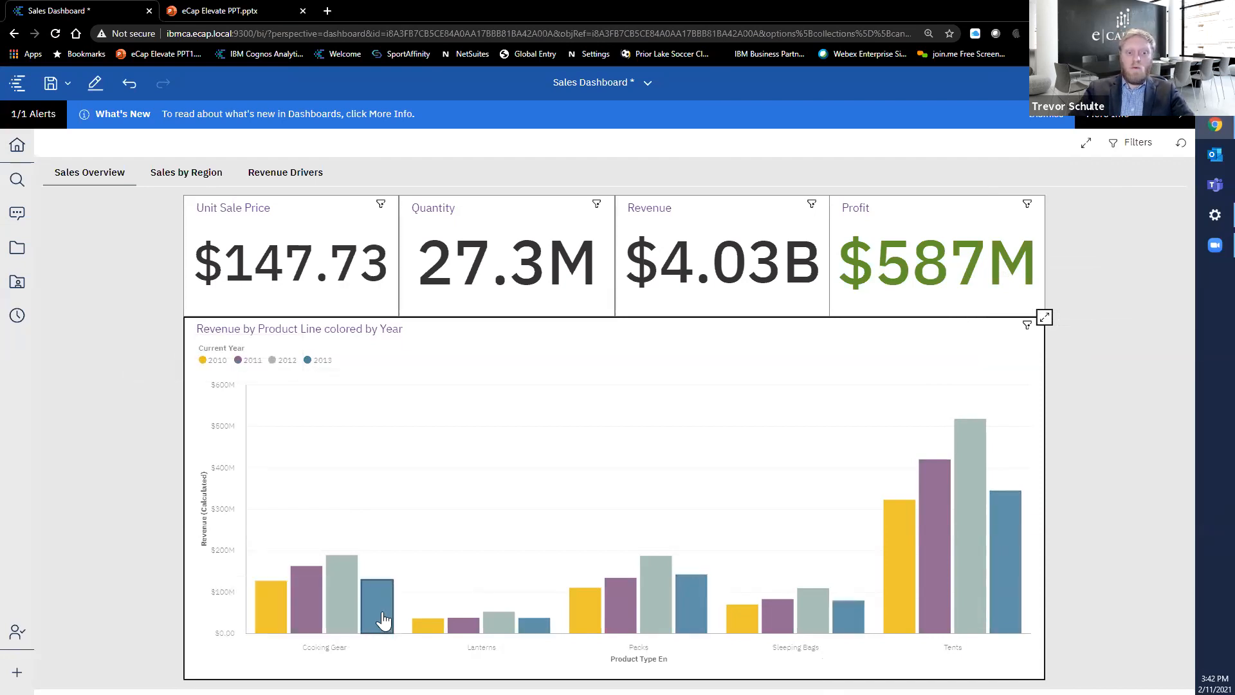
{"action": "left_click", "coordinate": [379, 619]}
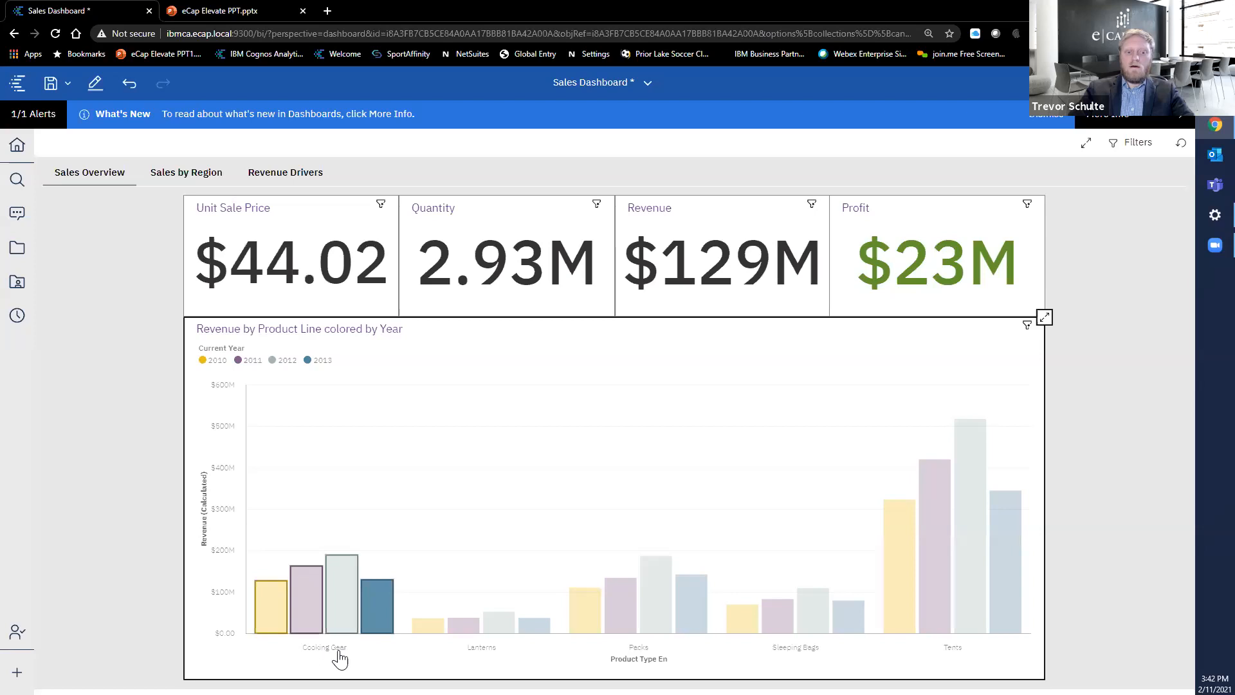
{"action": "left_click", "coordinate": [382, 617]}
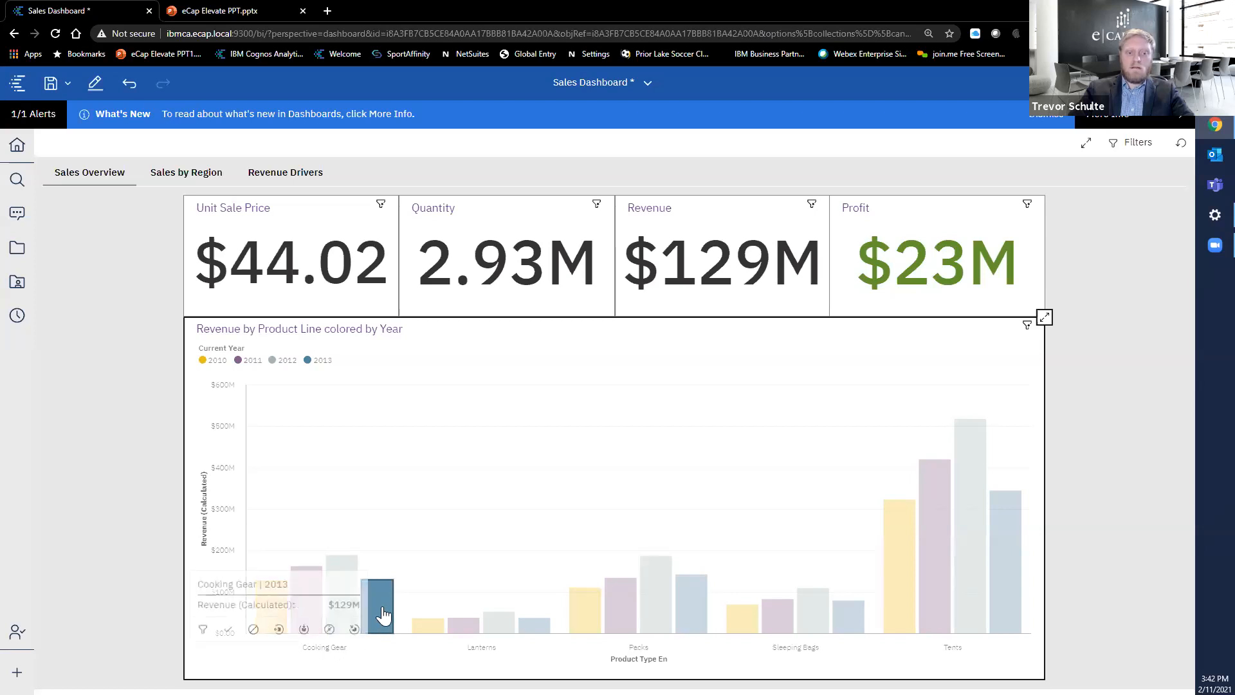
{"action": "left_click", "coordinate": [303, 629]}
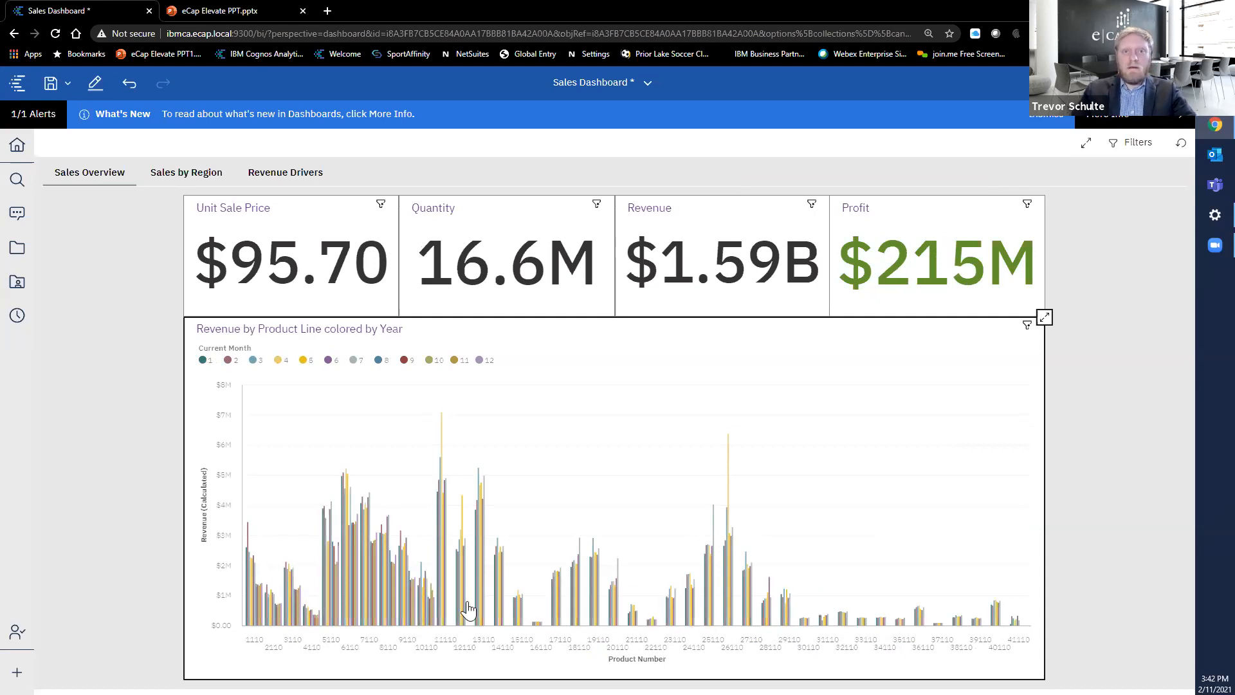
Drill back up from product 3110 to the product types and clear the Cooking Gear 2013 selection
{"action": "left_click", "coordinate": [293, 645]}
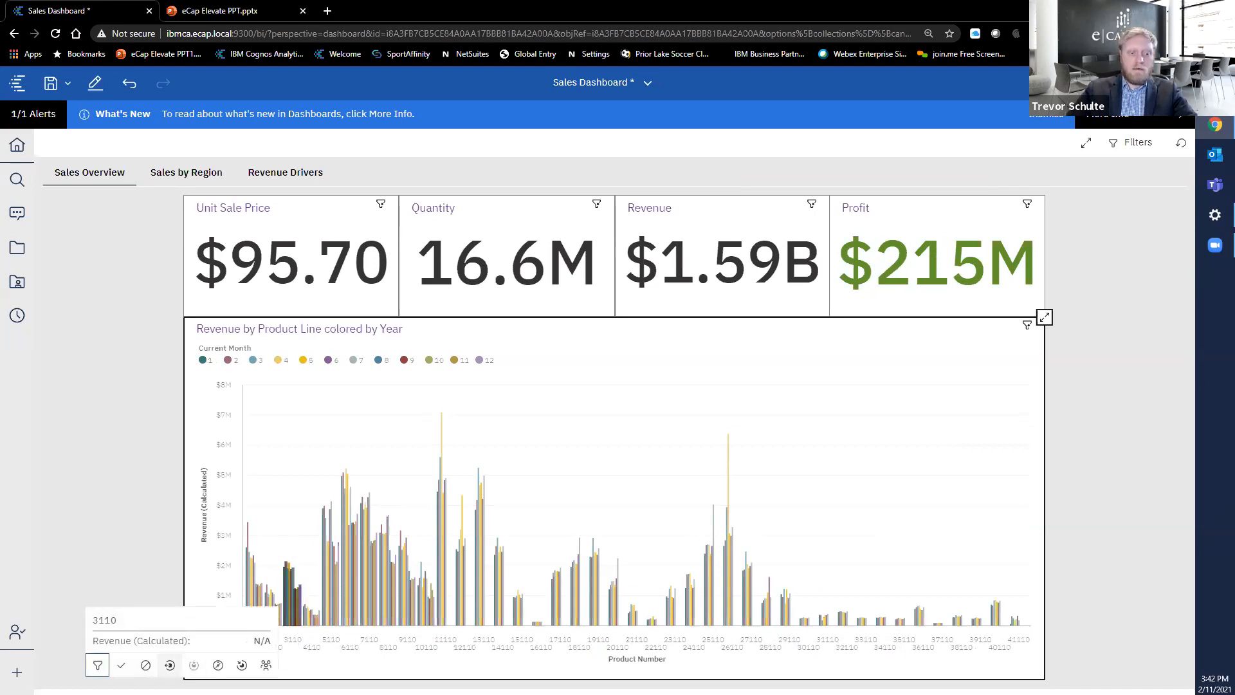
{"action": "left_click", "coordinate": [170, 664]}
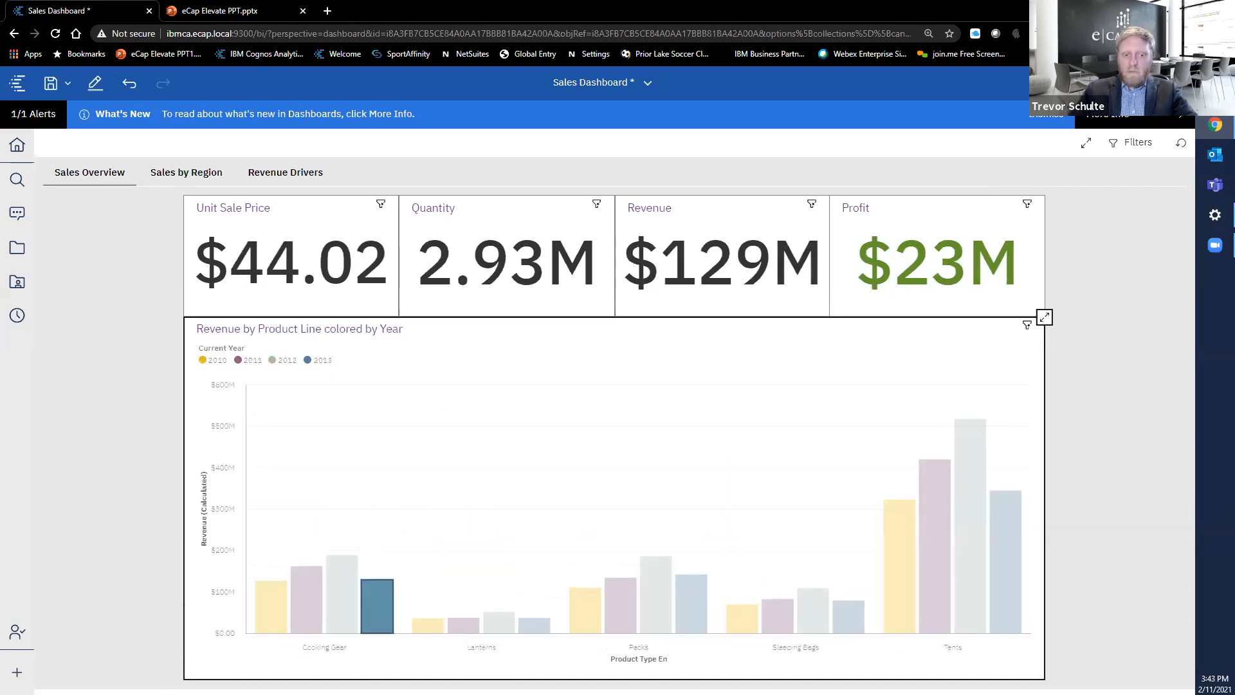
{"action": "left_click", "coordinate": [442, 551]}
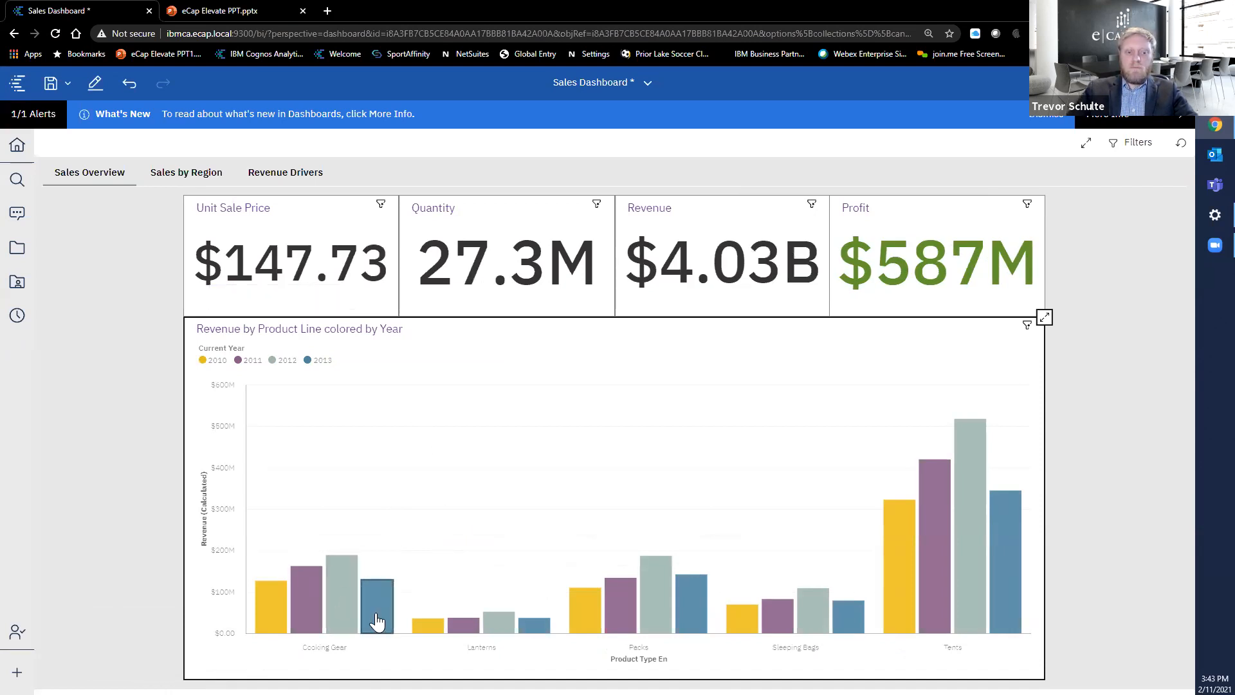
Drill through from the Cooking Gear 2013 bar to the Sales Detail report and select an order date cell
{"action": "mouse_move", "coordinate": [372, 624]}
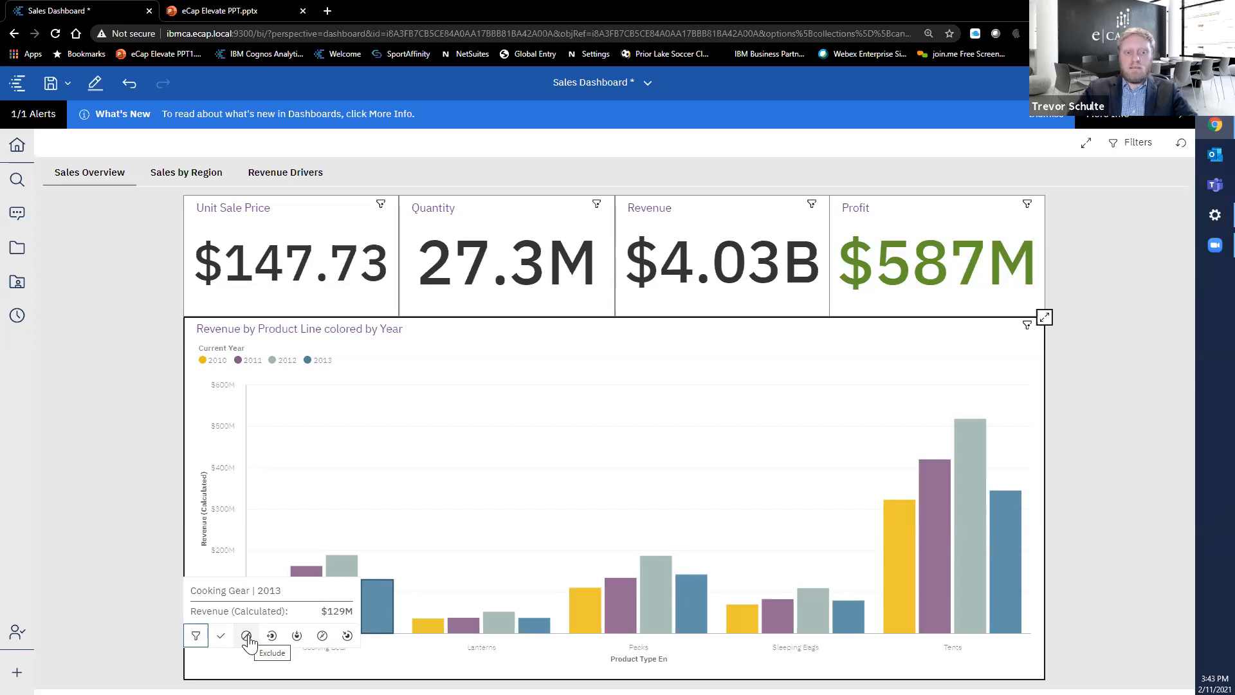
{"action": "left_click", "coordinate": [347, 635]}
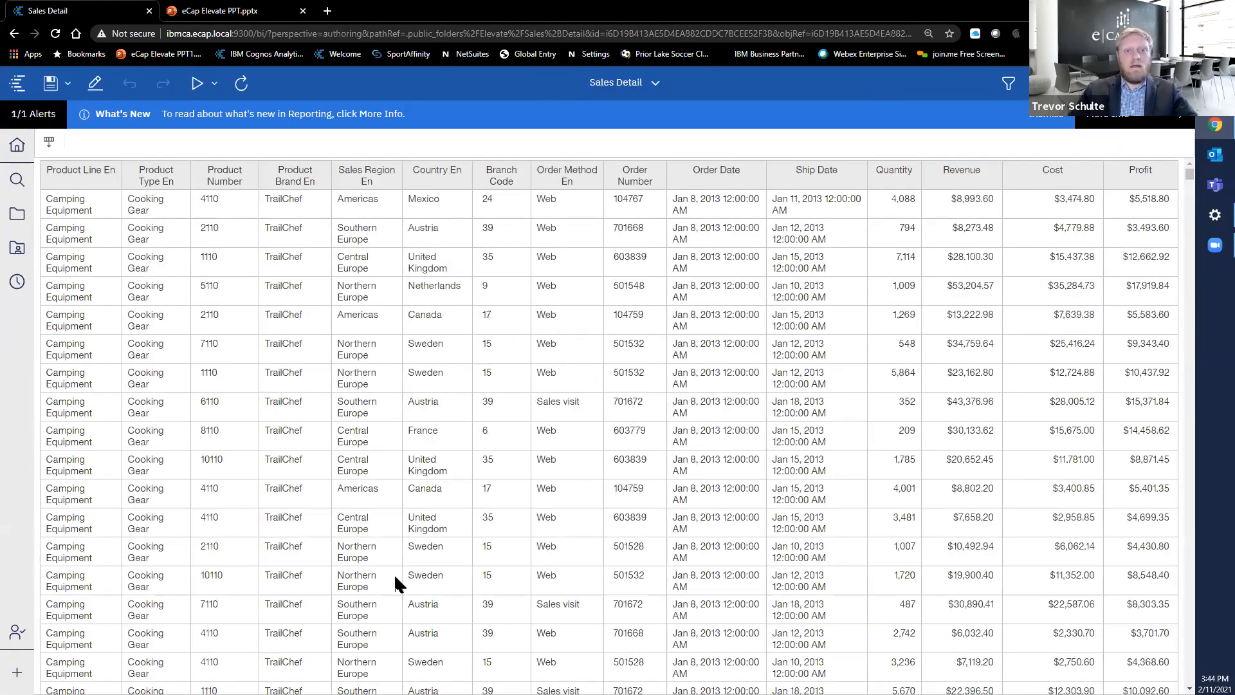
{"action": "left_click", "coordinate": [708, 266]}
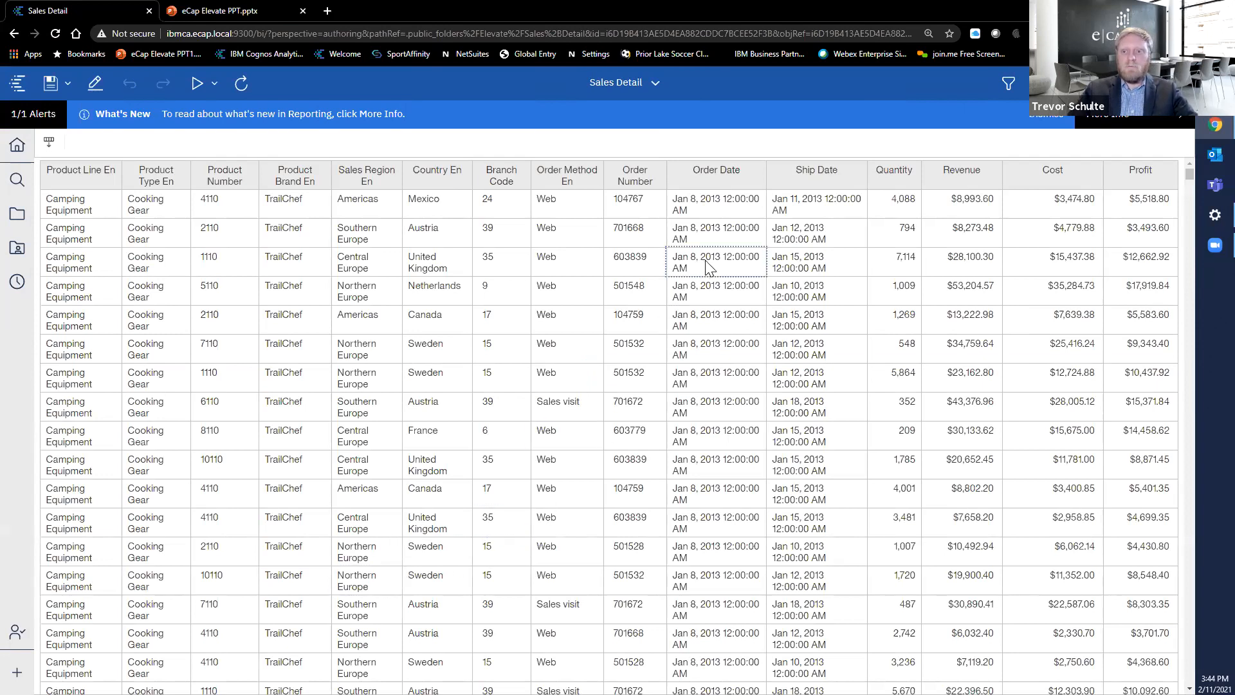
Return from the Sales Detail report to the Sales Dashboard and show its Sales by Region page
{"action": "left_click", "coordinate": [681, 245]}
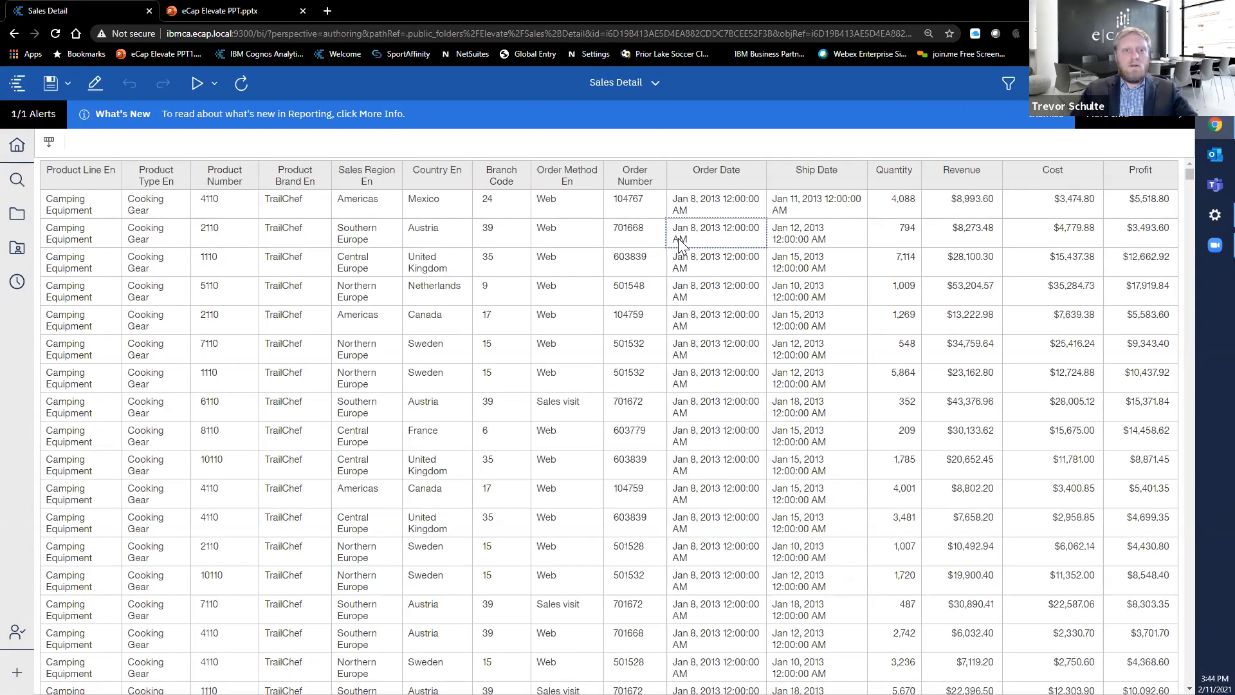
{"action": "left_click", "coordinate": [620, 92]}
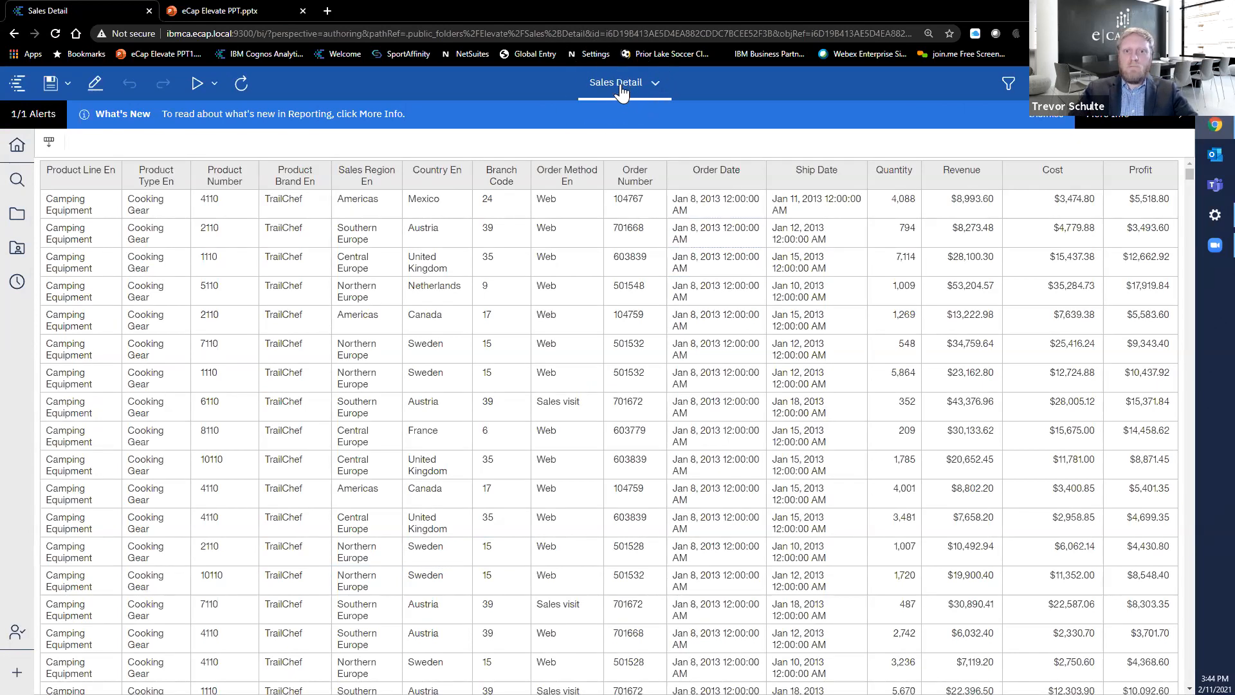
{"action": "left_click", "coordinate": [626, 90]}
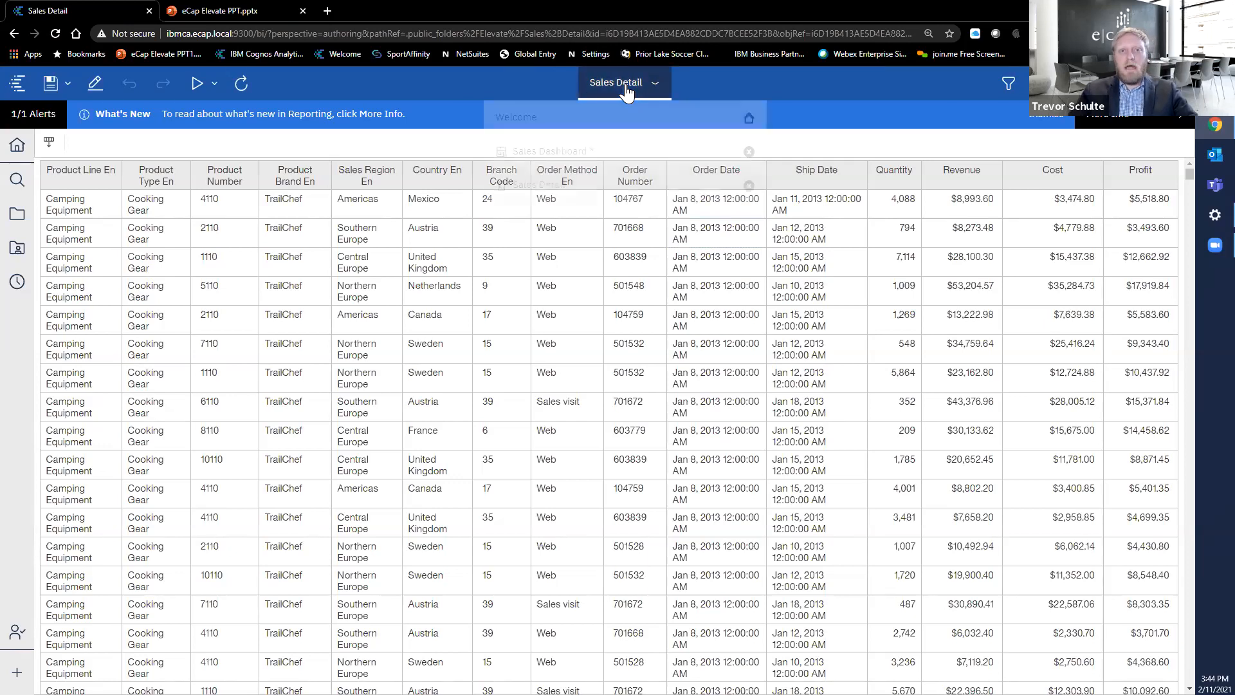
{"action": "left_click", "coordinate": [626, 91]}
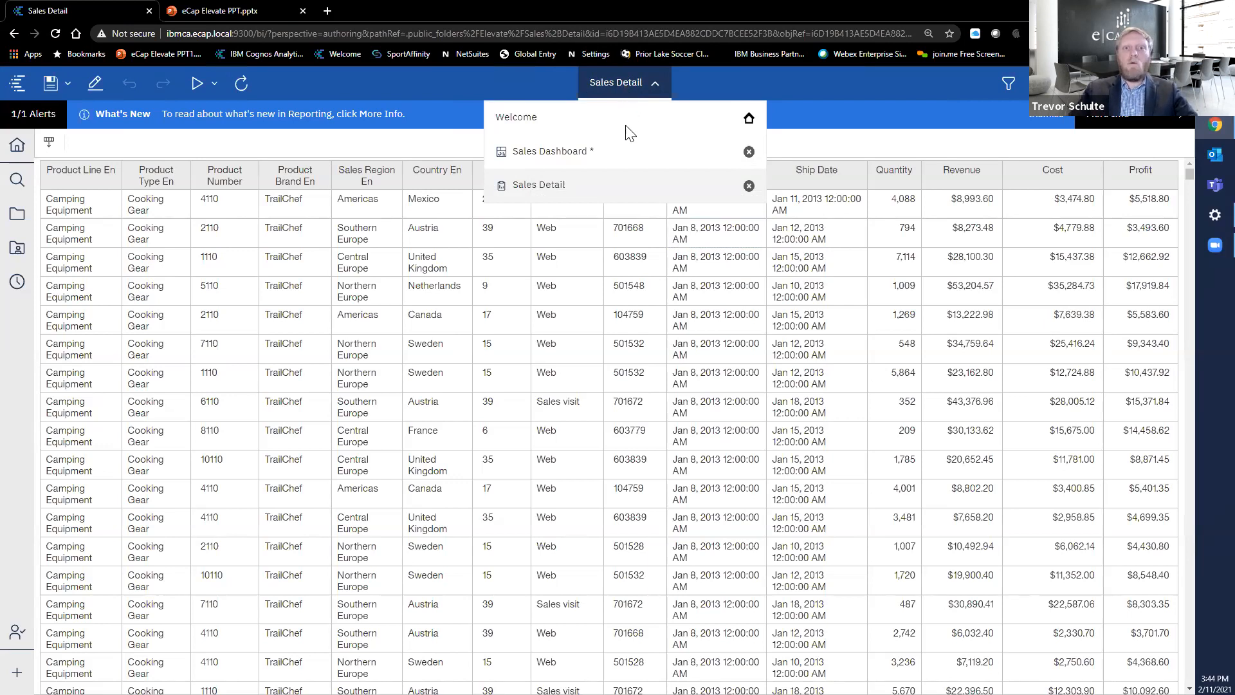
{"action": "left_click", "coordinate": [592, 155]}
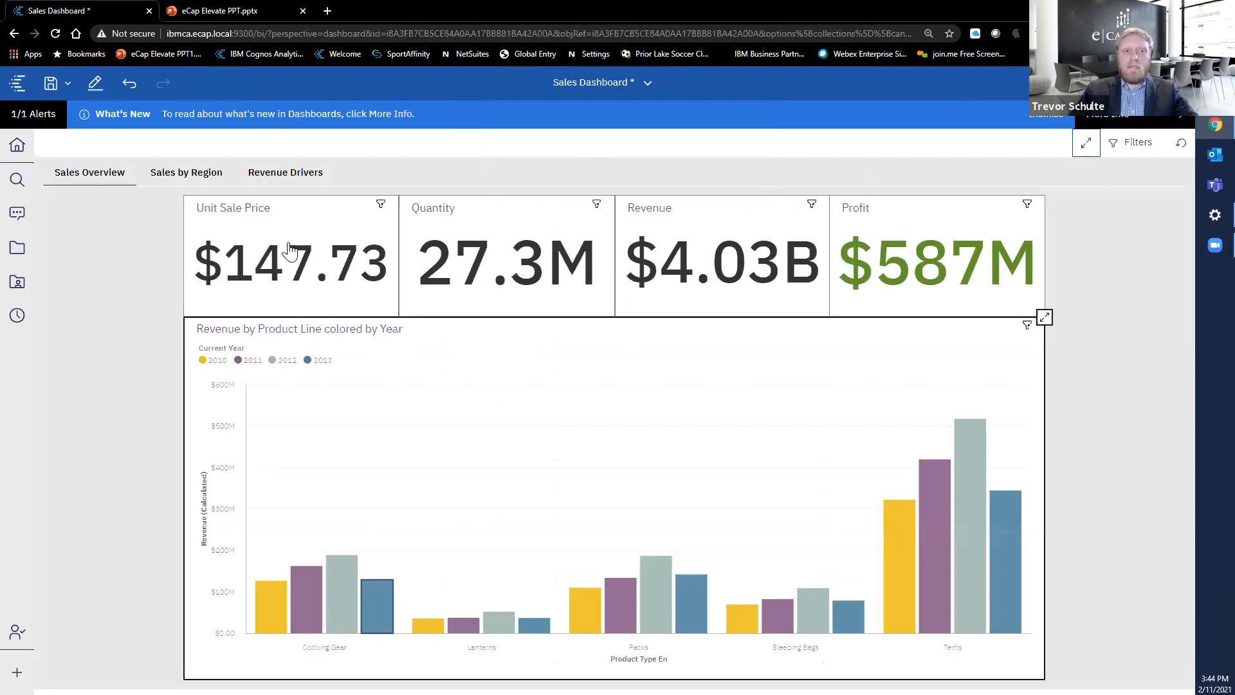
{"action": "left_click", "coordinate": [199, 179]}
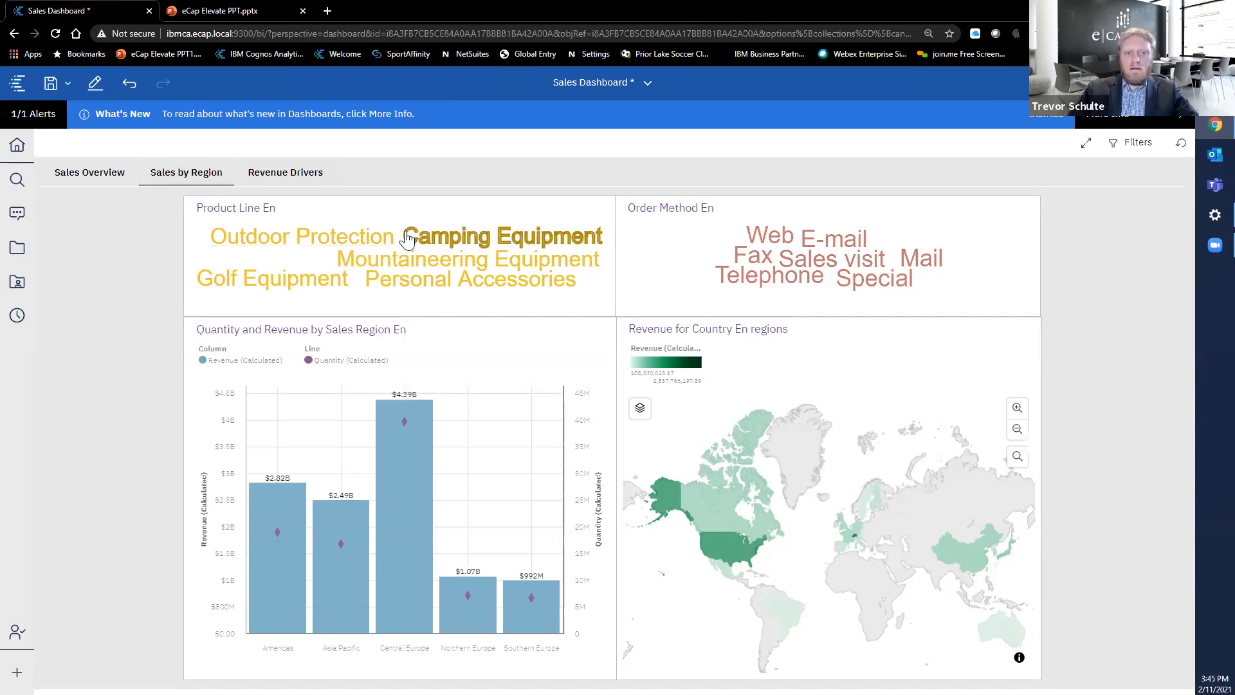
Filter the page to Golf Equipment and the Americas, and drill down on the Americas bar to its countries
{"action": "left_click", "coordinate": [327, 283]}
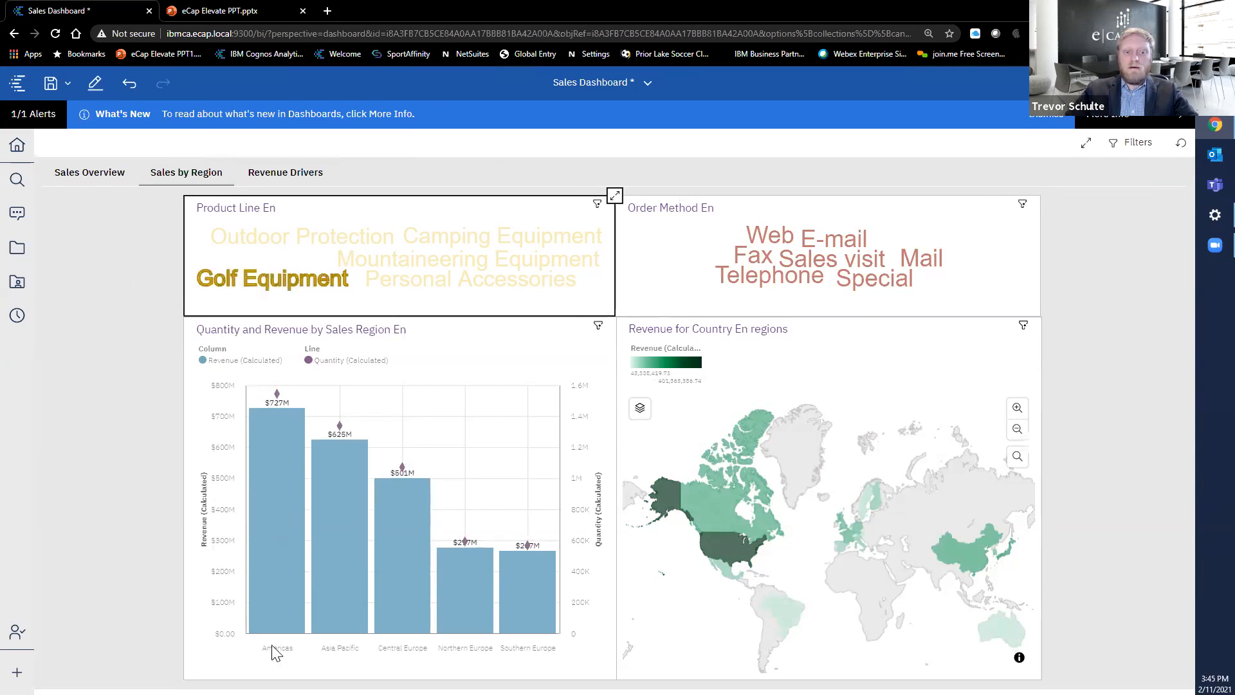
{"action": "left_click", "coordinate": [276, 575]}
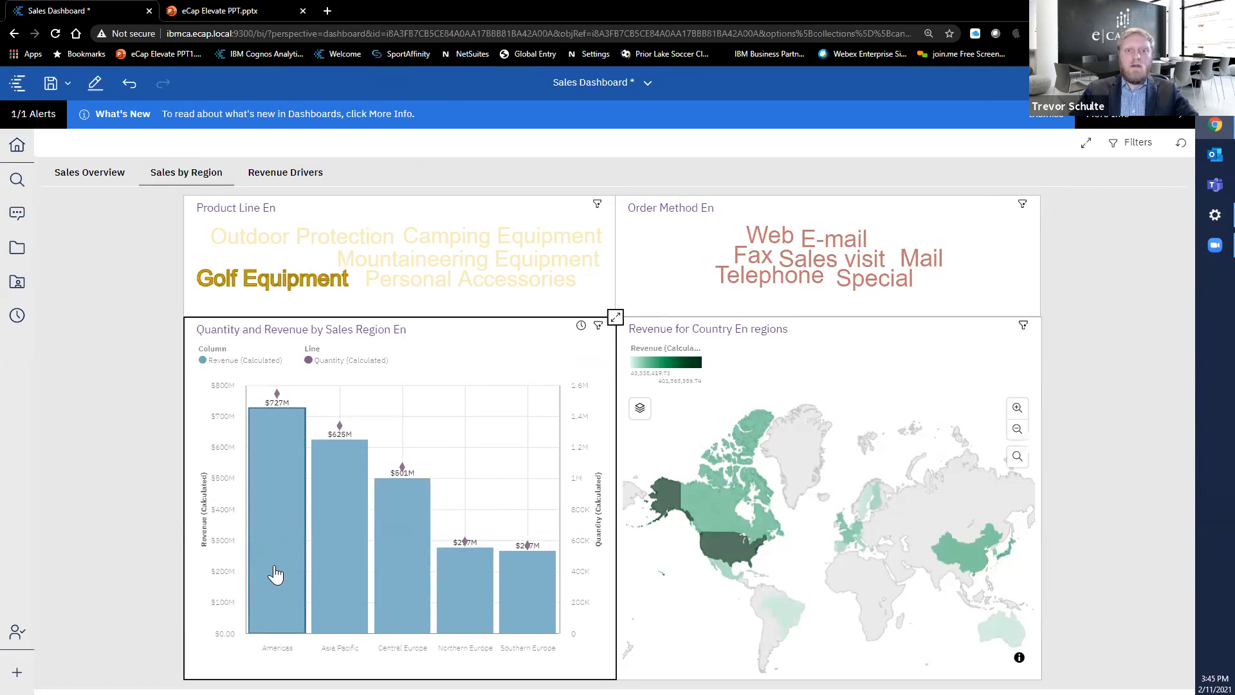
{"action": "left_click", "coordinate": [276, 574]}
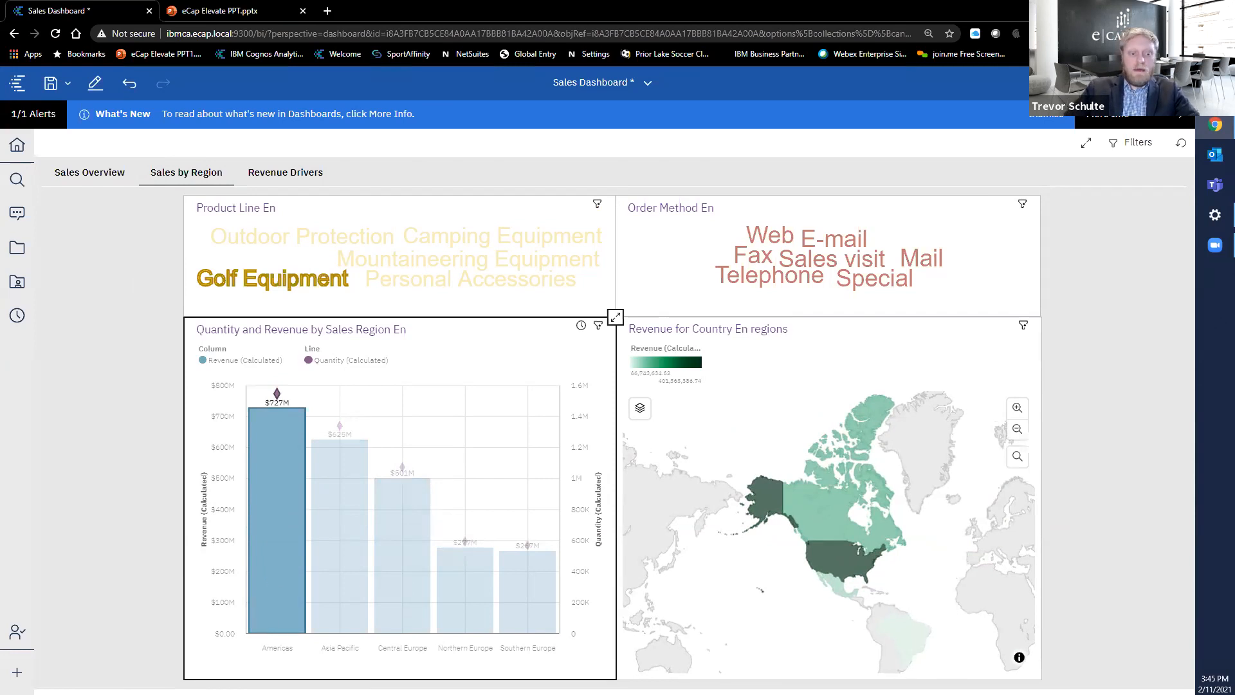
{"action": "left_click", "coordinate": [286, 655]}
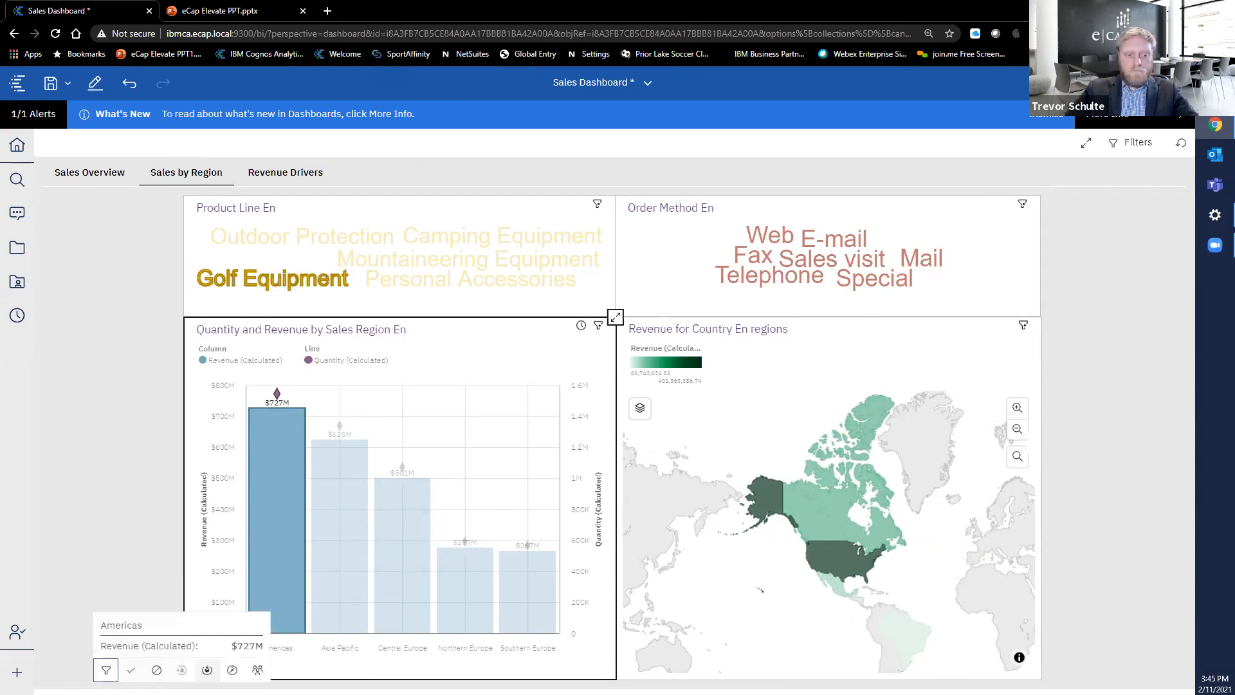
{"action": "left_click", "coordinate": [207, 669]}
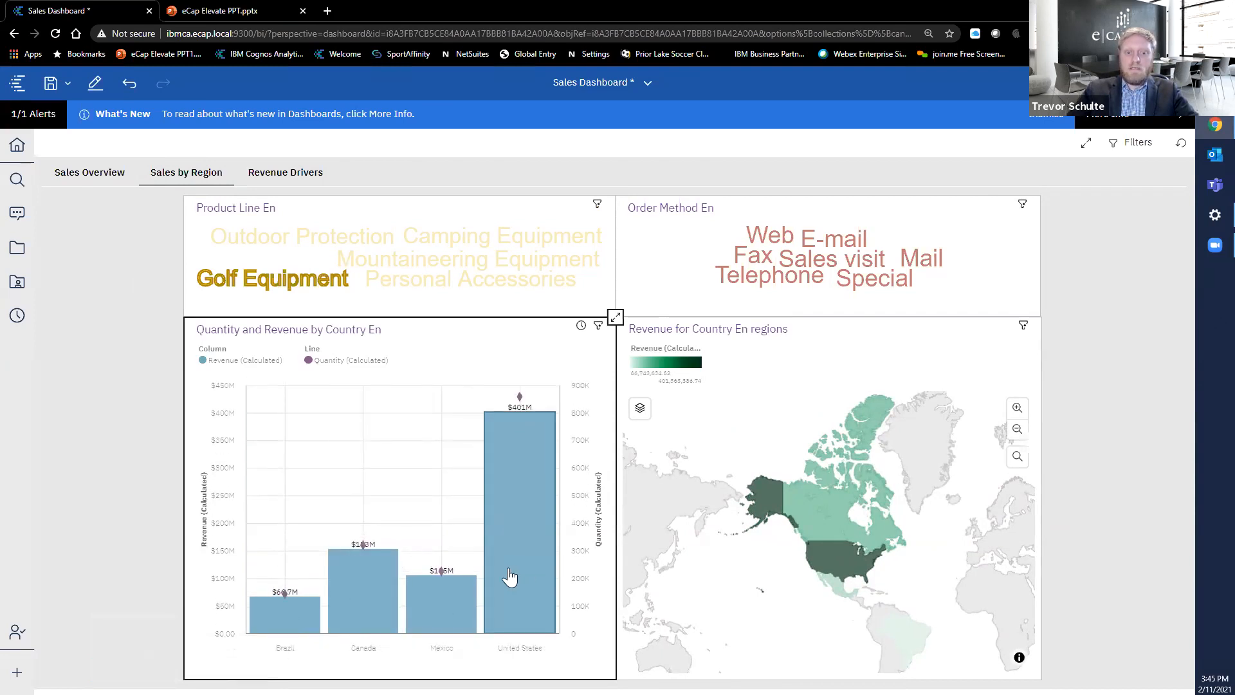
Select the United States bar in the country chart and drill down on the United States in the map to its states
{"action": "left_click", "coordinate": [511, 577]}
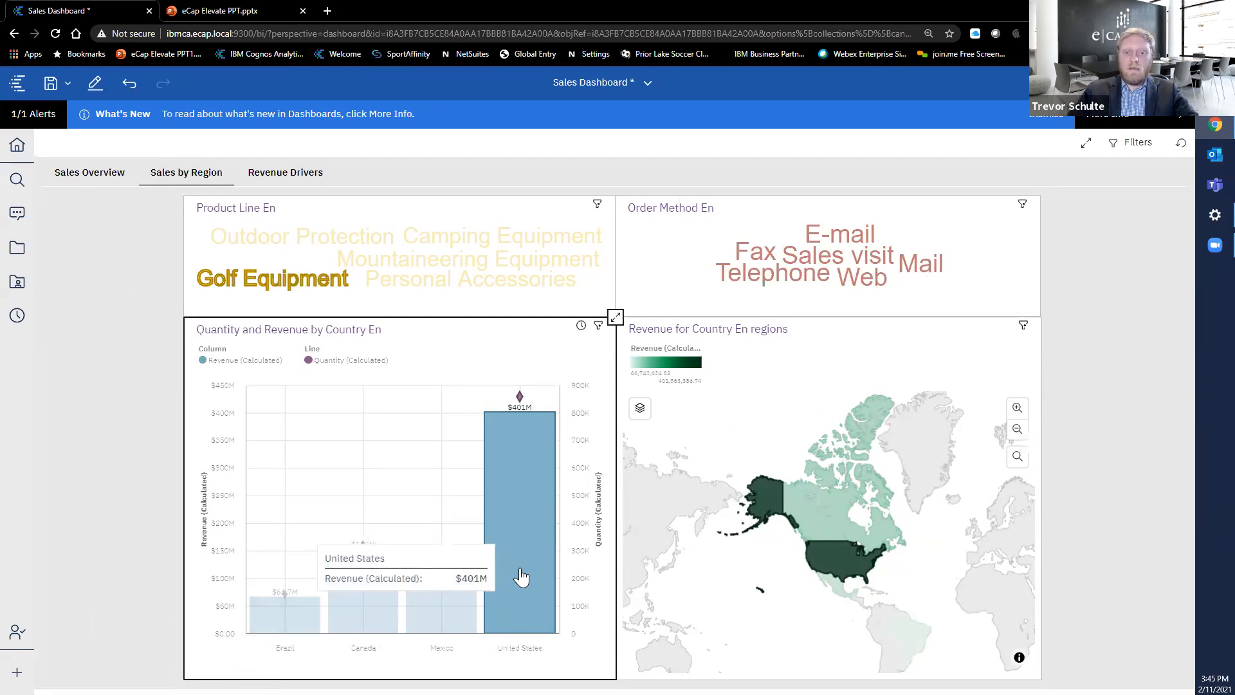
{"action": "left_click", "coordinate": [849, 574]}
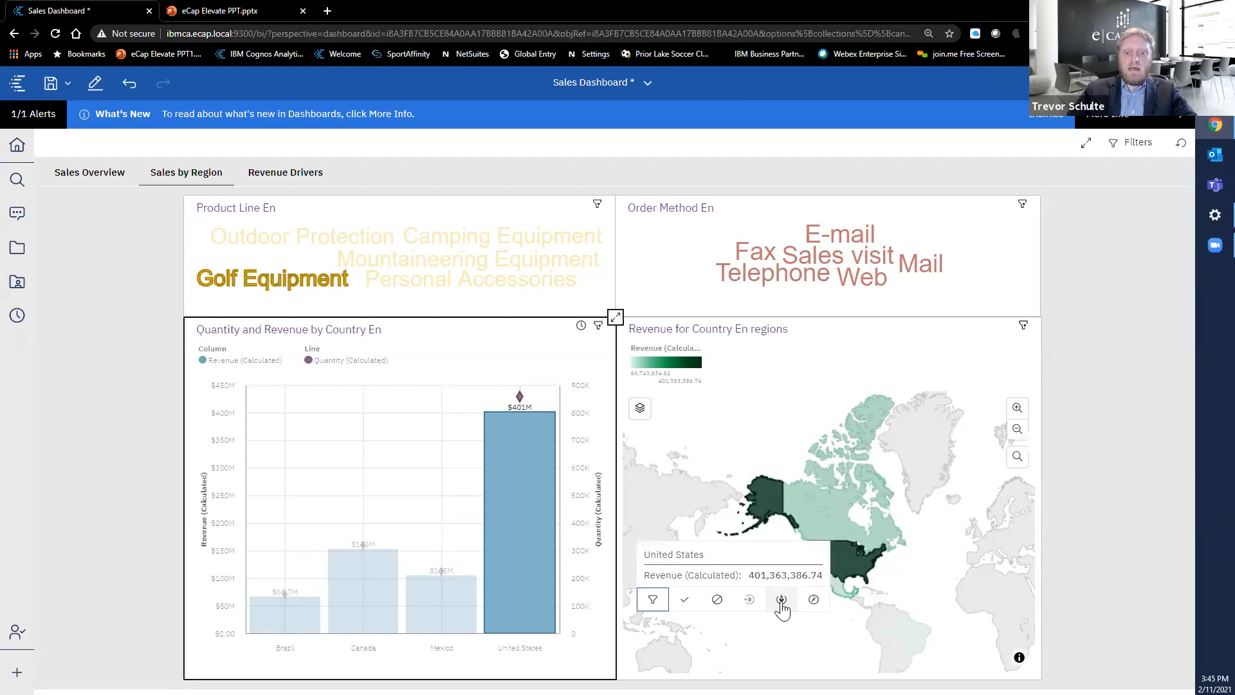
{"action": "left_click", "coordinate": [781, 599]}
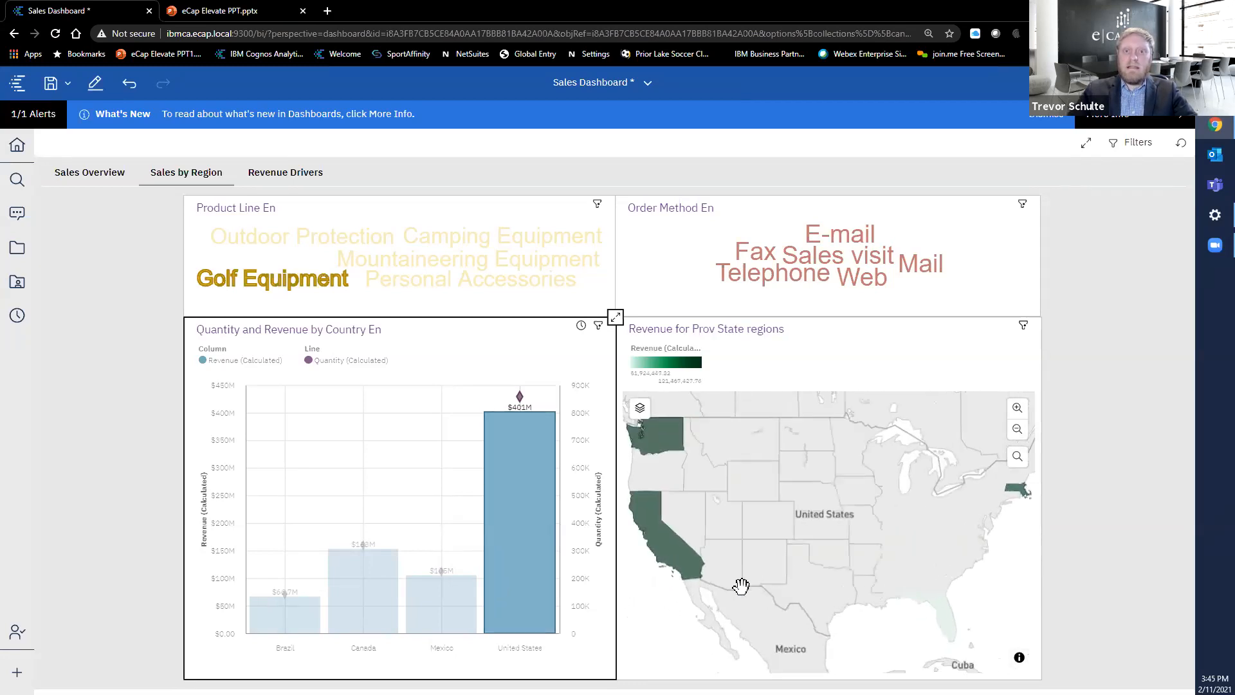
{"action": "mouse_move", "coordinate": [685, 561]}
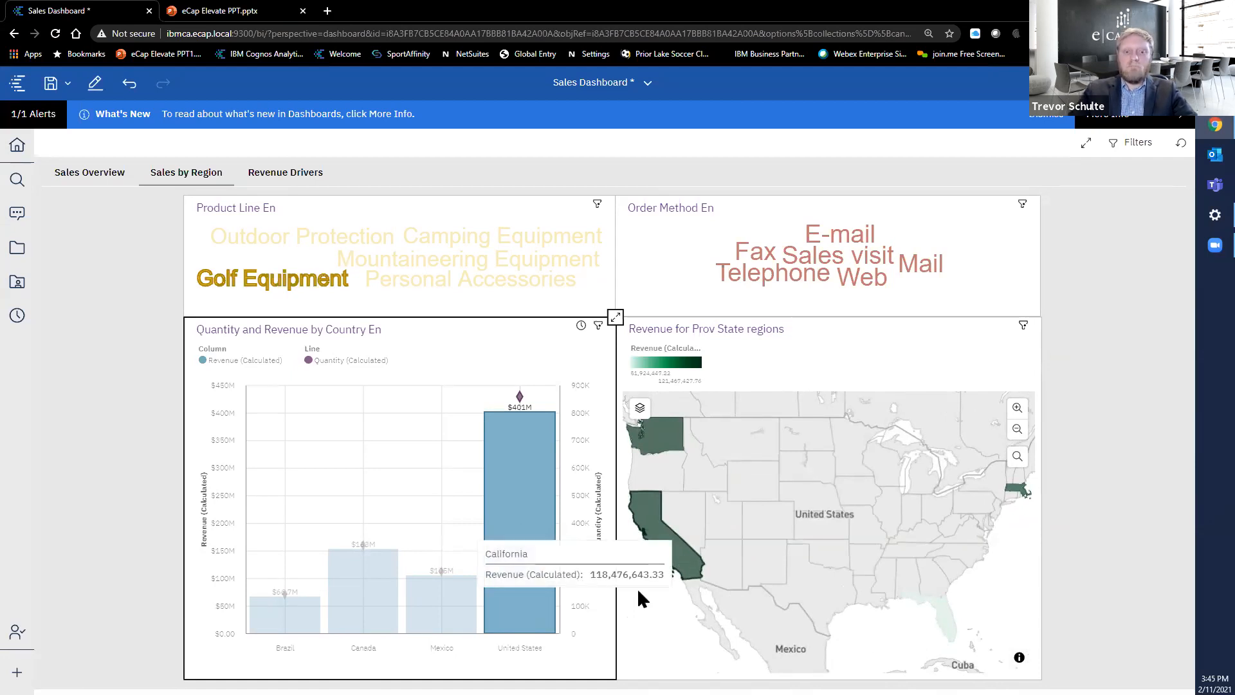
{"action": "mouse_move", "coordinate": [534, 616]}
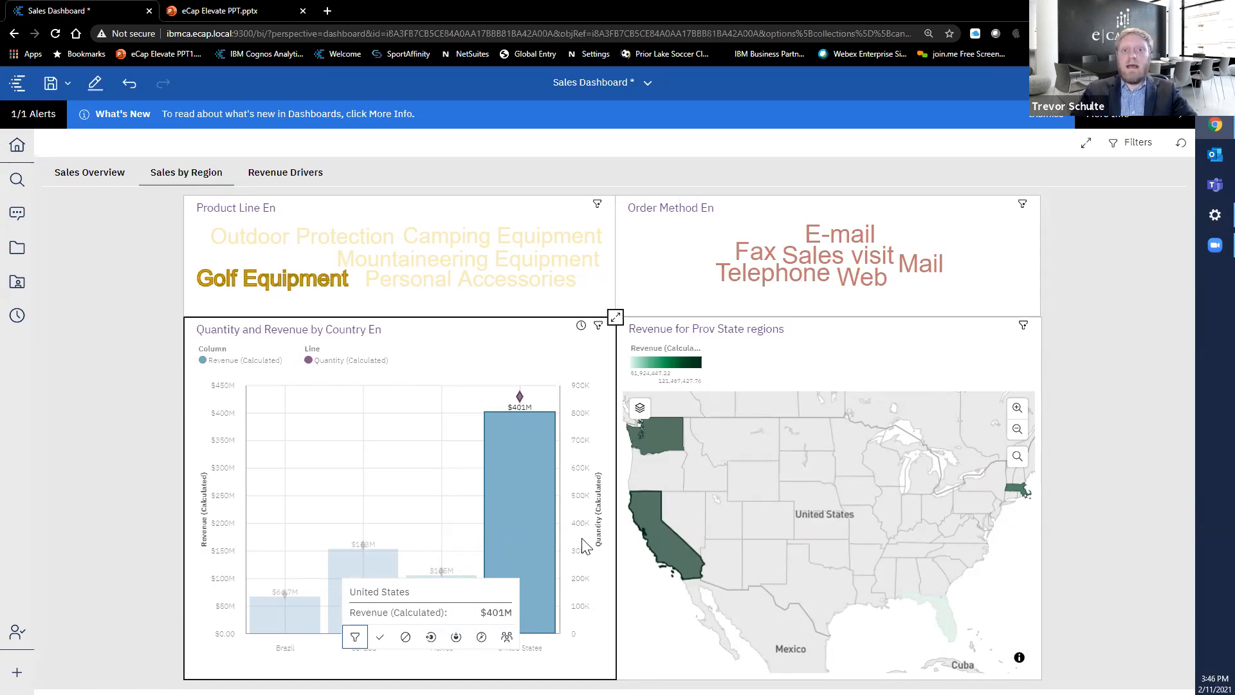
Show the Revenue Drivers page and examine the predictive strength of the drivers, such as Base Product Number and Week Of Year
{"action": "left_click", "coordinate": [307, 181]}
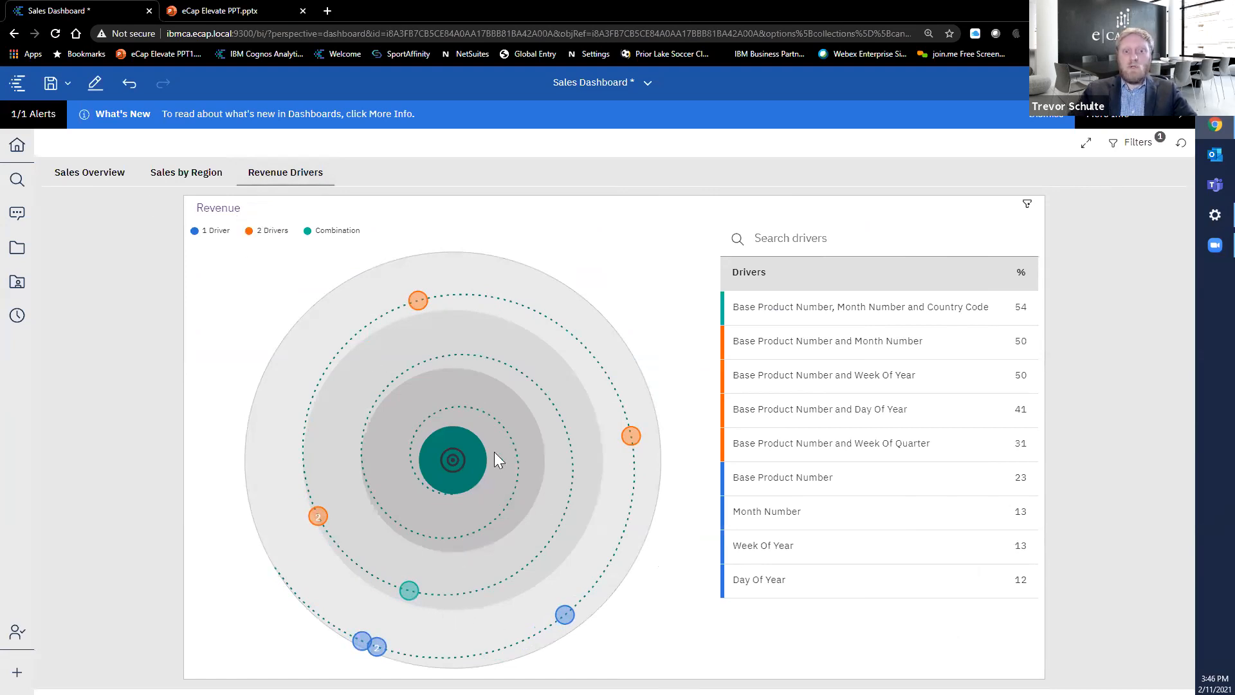
{"action": "left_click", "coordinate": [774, 378]}
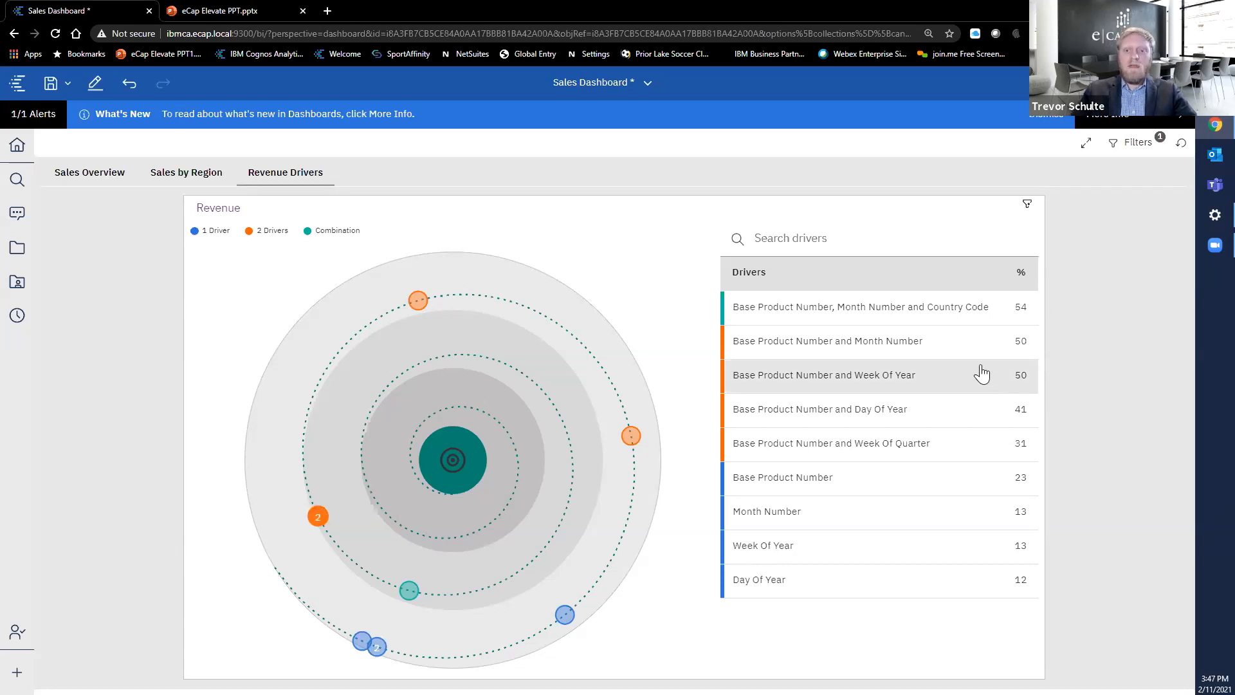
{"action": "mouse_move", "coordinate": [980, 369]}
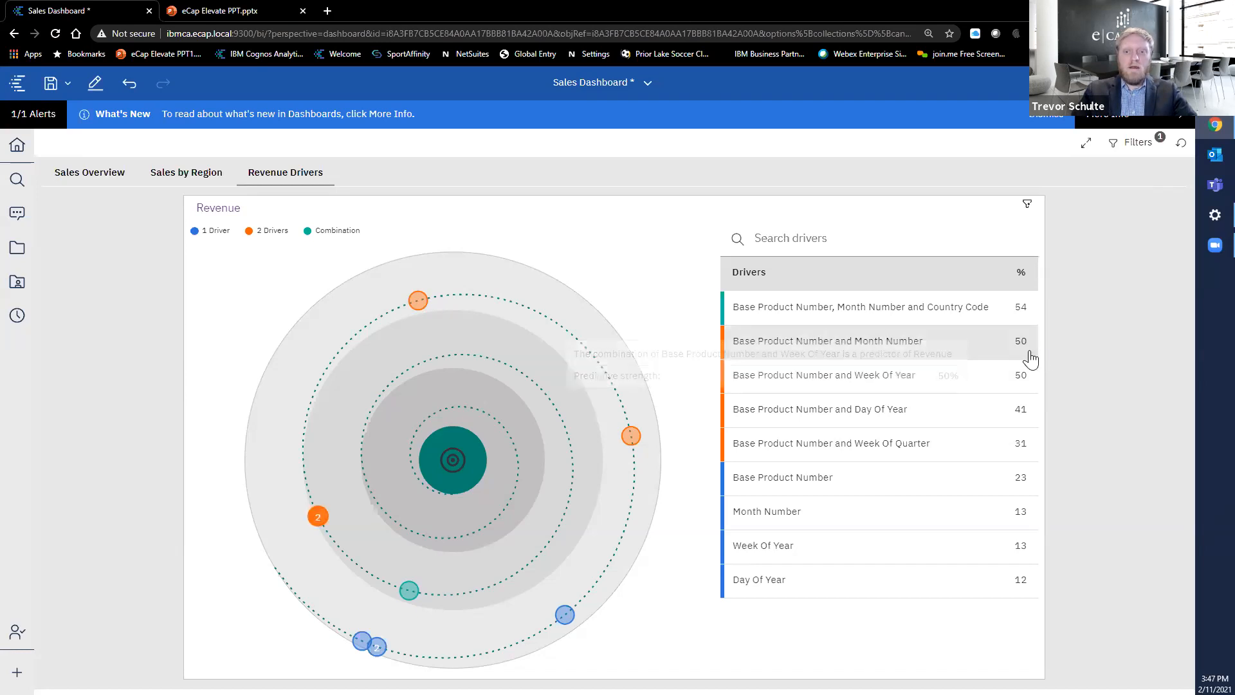
{"action": "mouse_move", "coordinate": [1030, 358]}
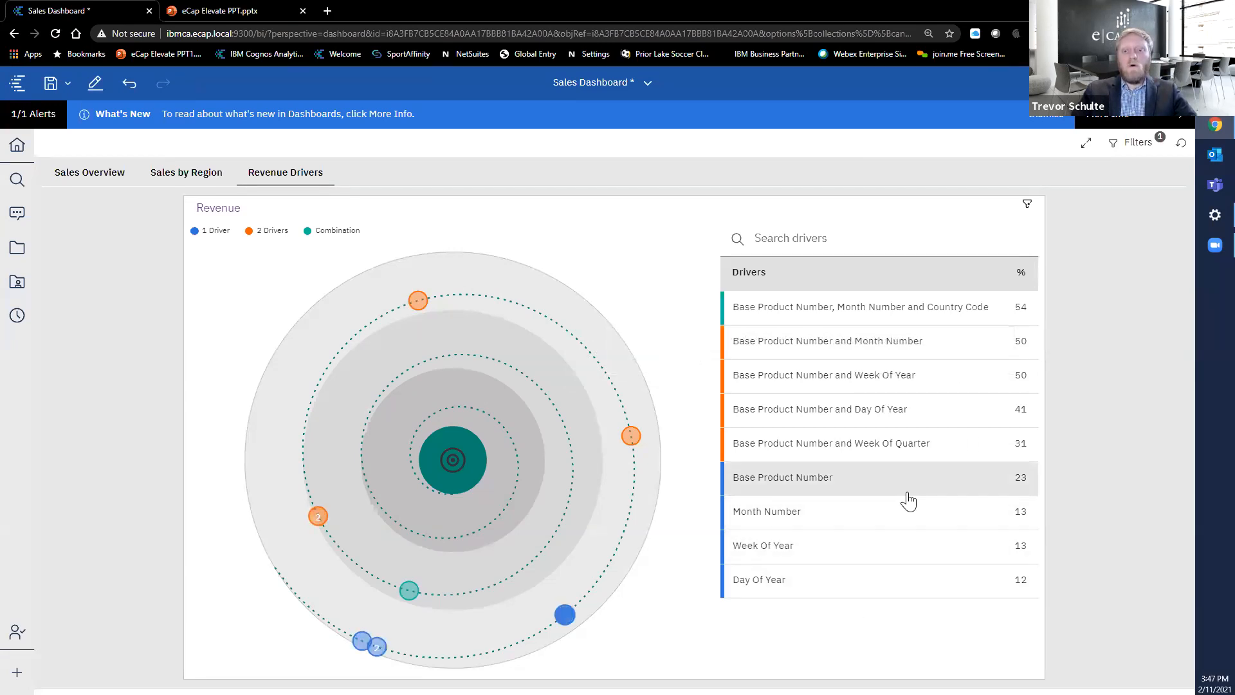
{"action": "mouse_move", "coordinate": [908, 500]}
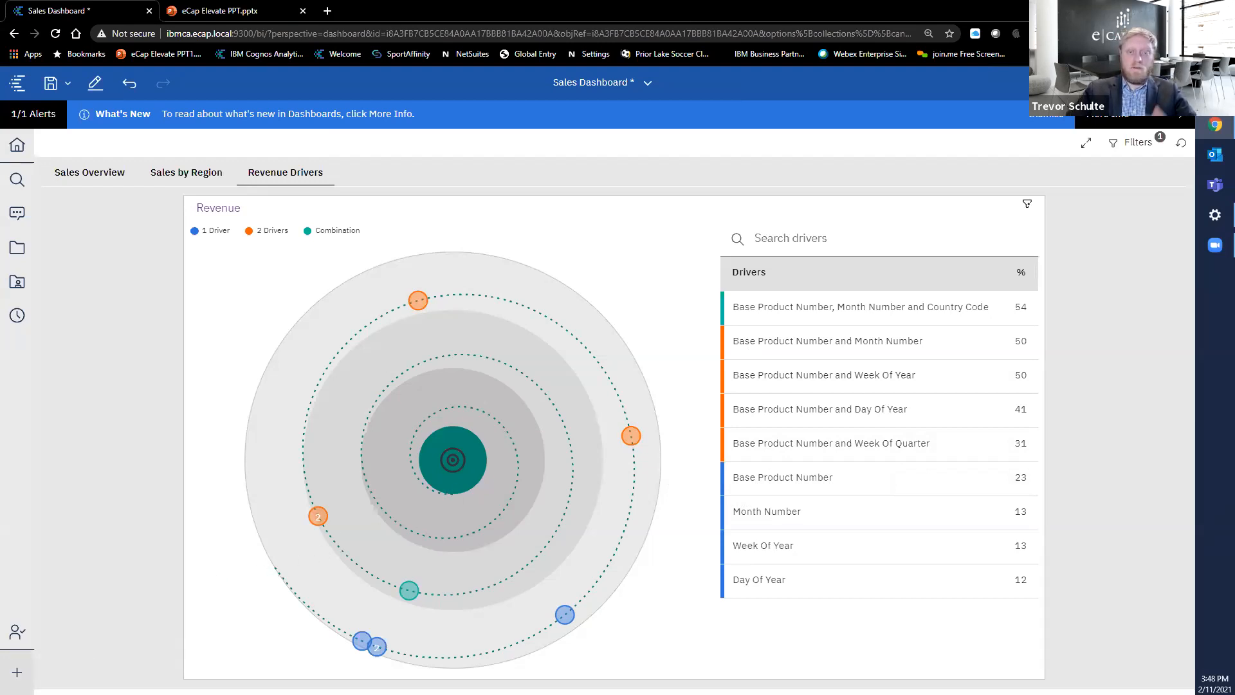
Create a new exploration using the GO Sales (DM) data module from the Packages folder in Team content
{"action": "left_click", "coordinate": [17, 672]}
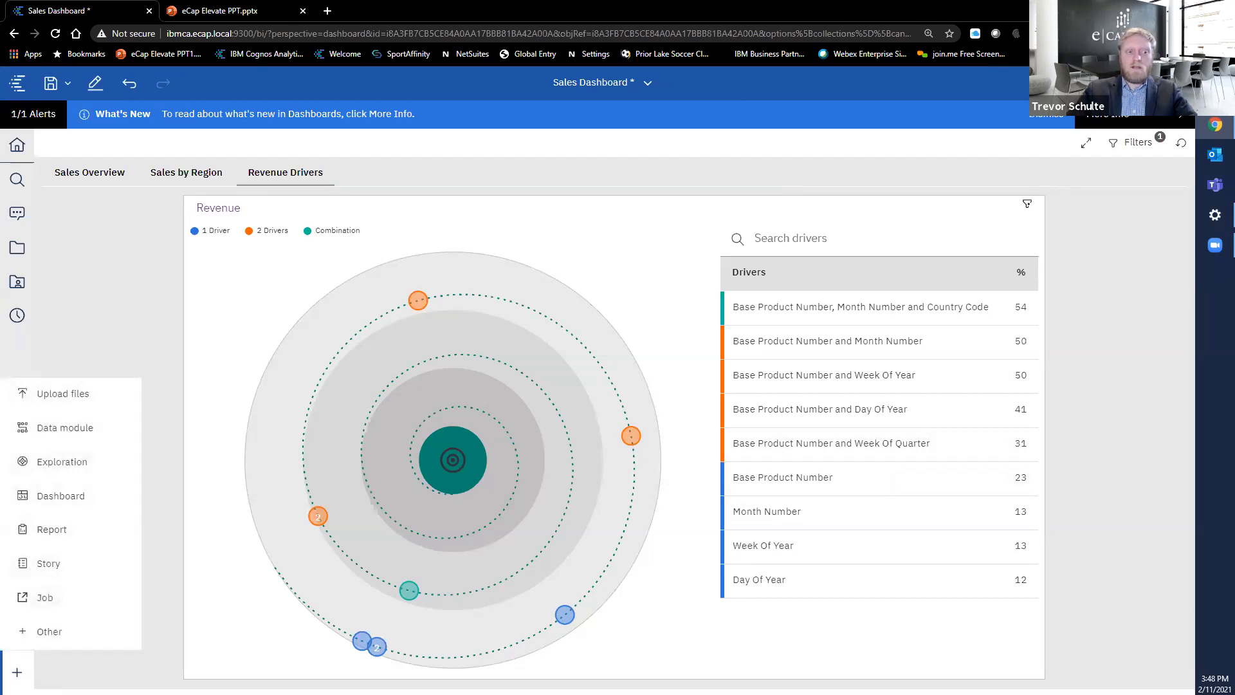
{"action": "left_click", "coordinate": [92, 473]}
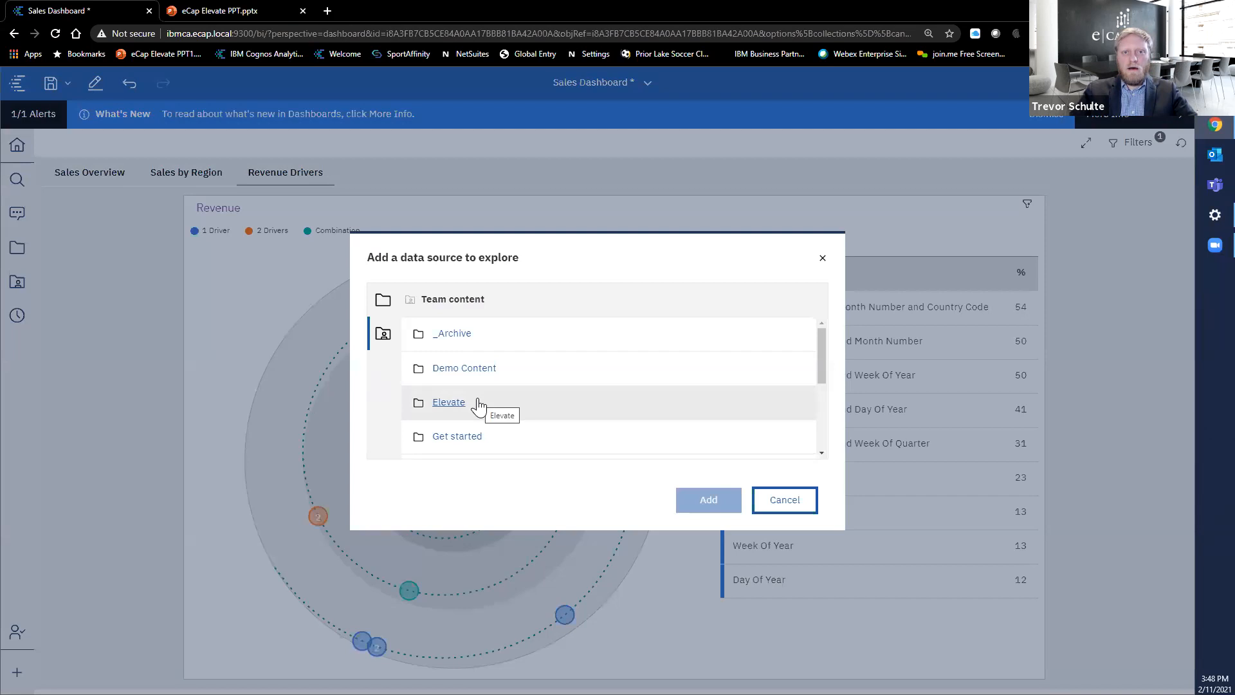
{"action": "scroll", "coordinate": [478, 404], "scroll_direction": "down", "scroll_amount": 5}
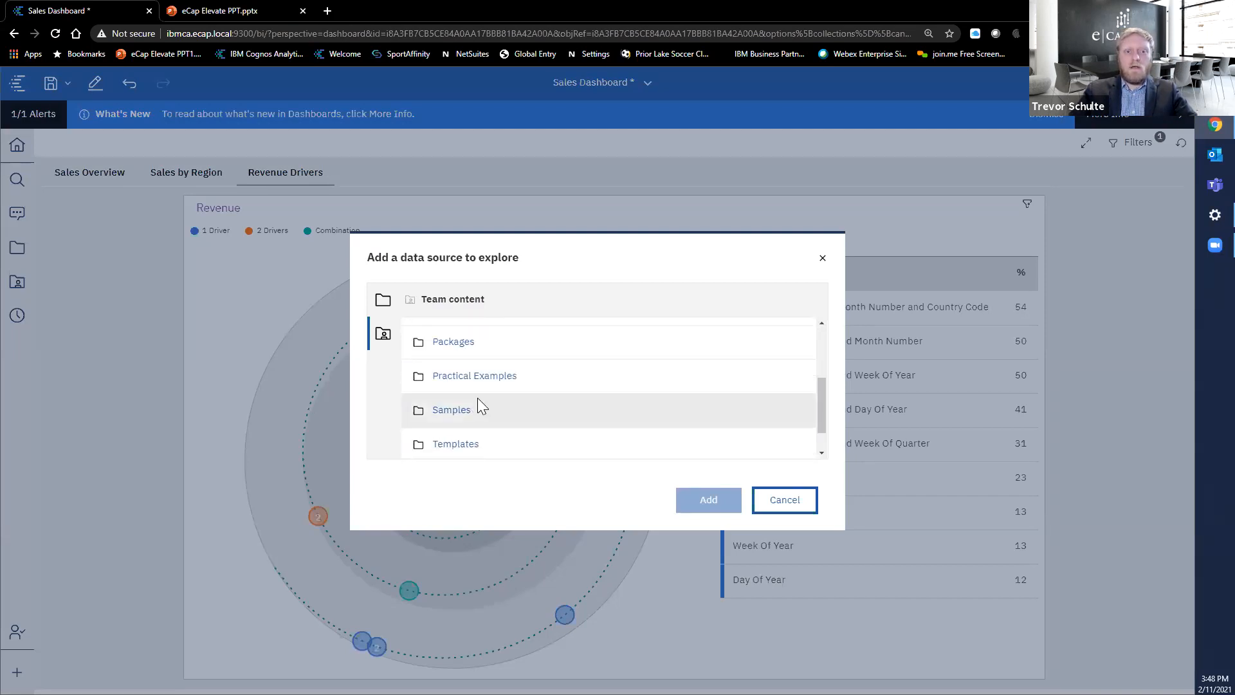
{"action": "scroll", "coordinate": [476, 402], "scroll_direction": "up", "scroll_amount": 2}
{"action": "left_click", "coordinate": [457, 375]}
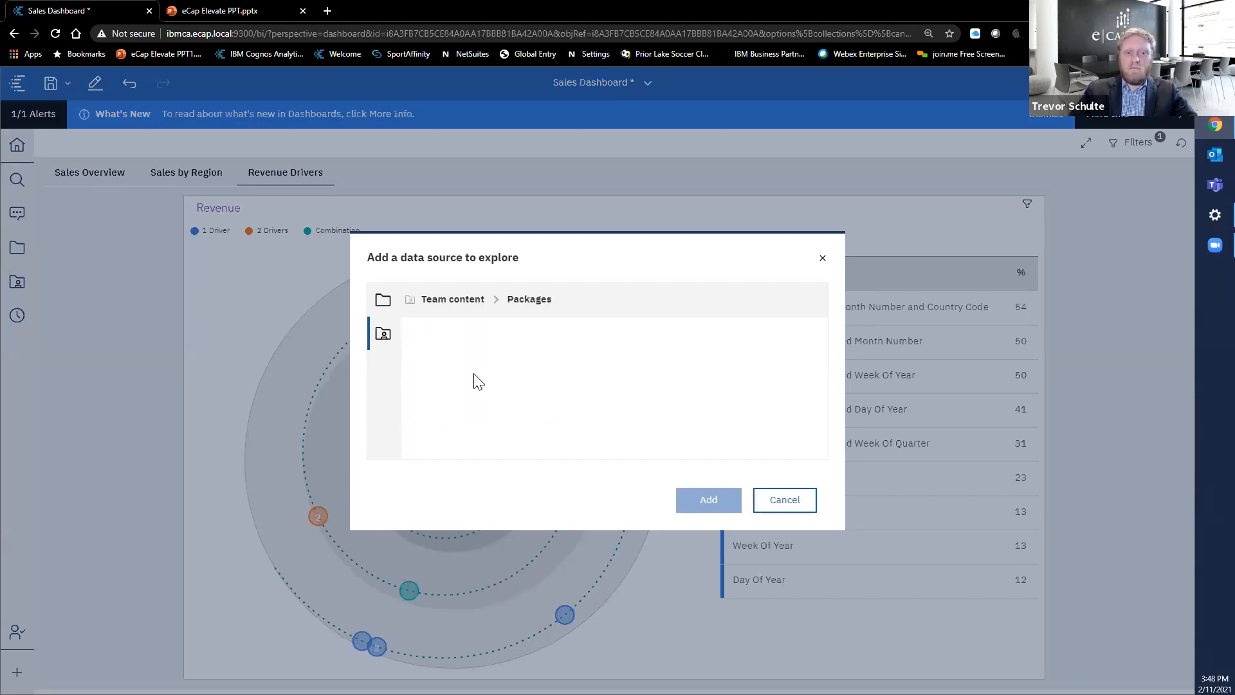
{"action": "scroll", "coordinate": [495, 389], "scroll_direction": "down", "scroll_amount": 5}
{"action": "left_click", "coordinate": [452, 378]}
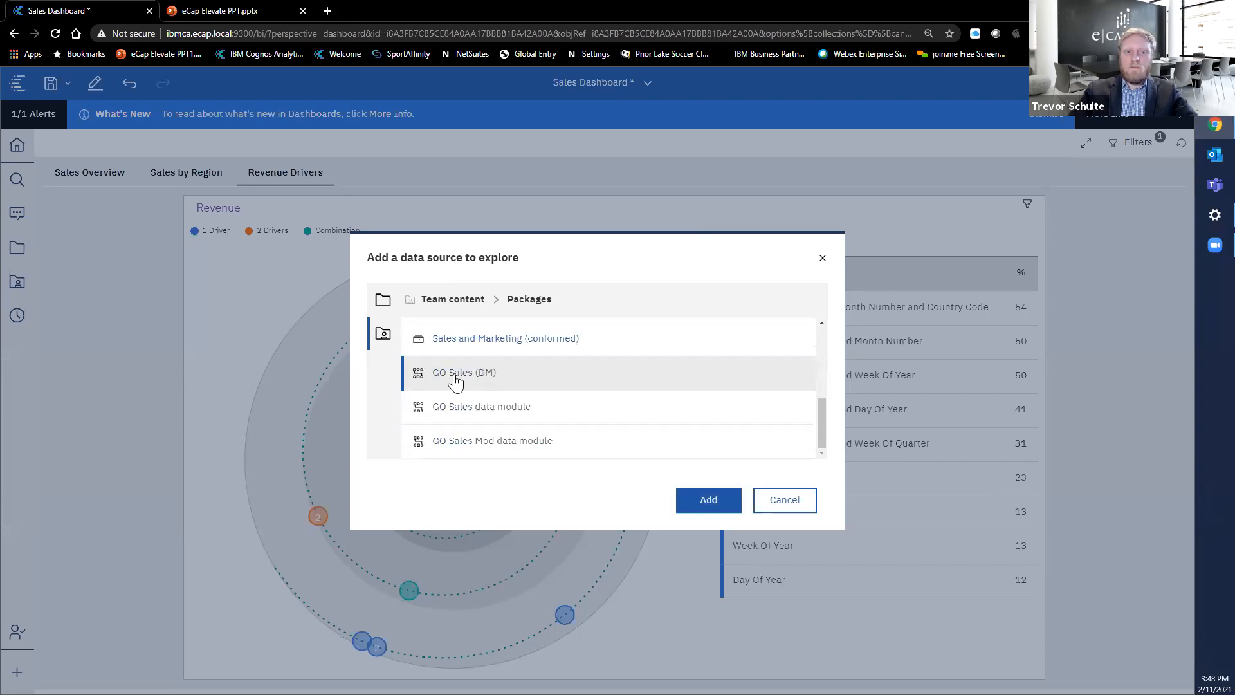
{"action": "left_click", "coordinate": [705, 507]}
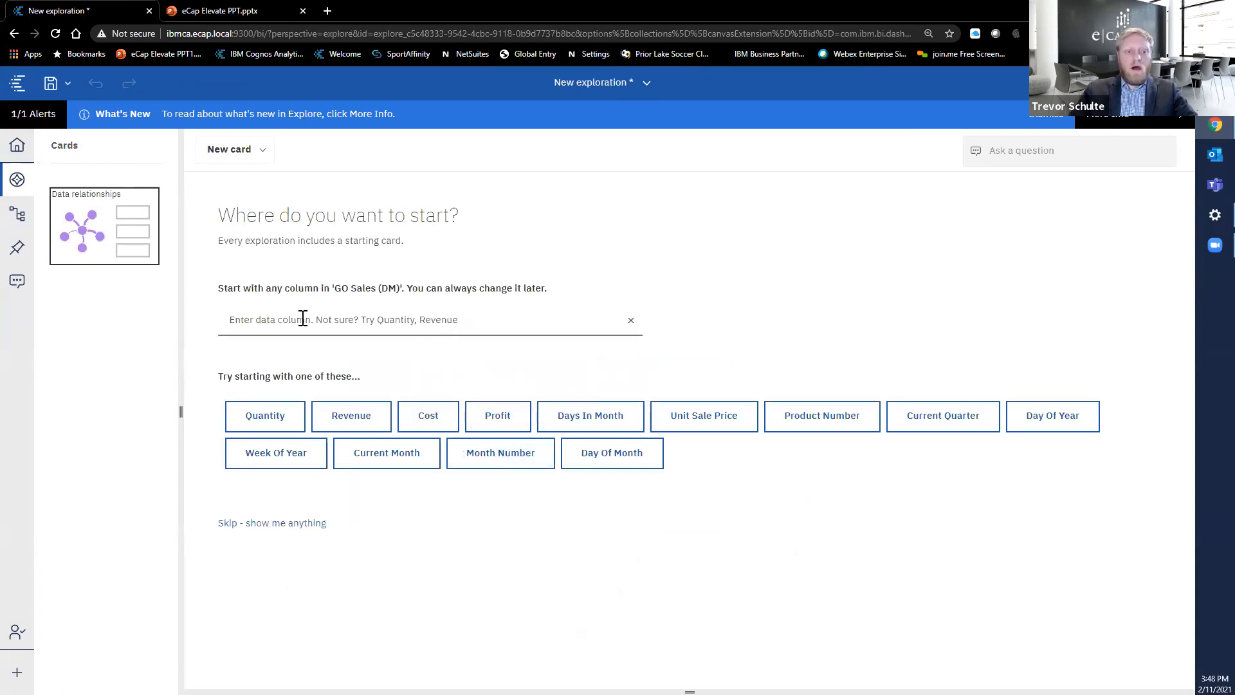
Start the exploration with the Revenue column and review its data relationships and suggested visualizations
{"action": "left_click", "coordinate": [493, 319]}
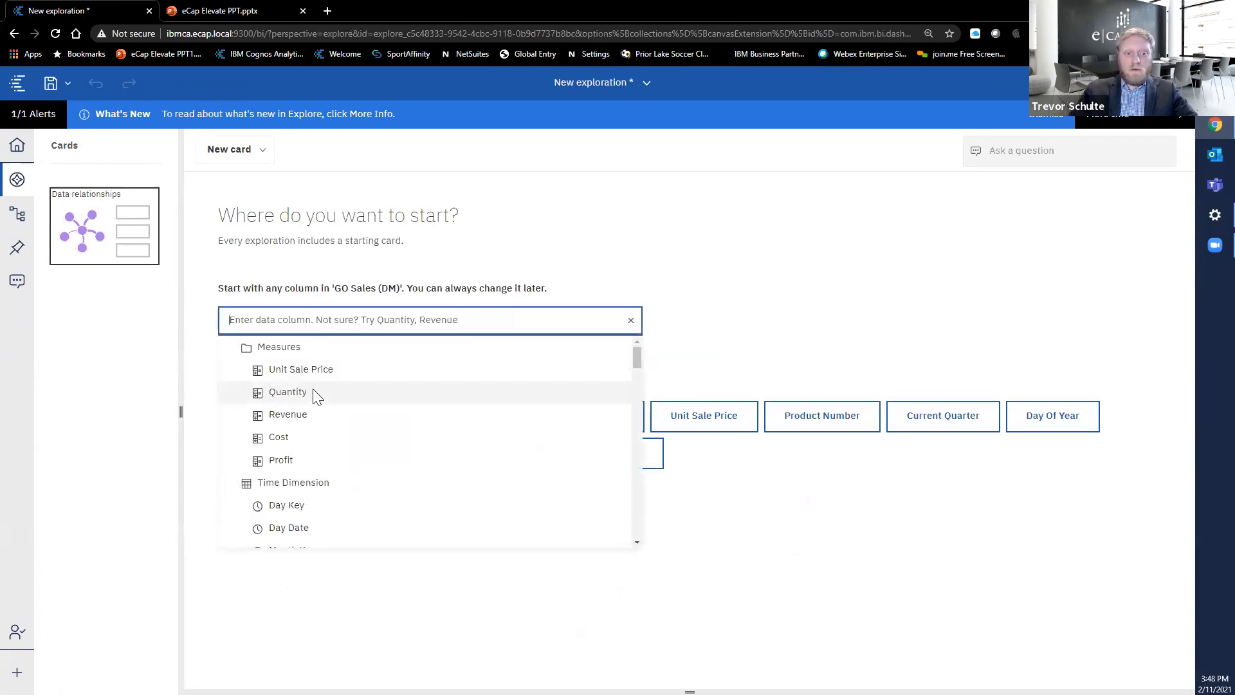
{"action": "left_click", "coordinate": [757, 324]}
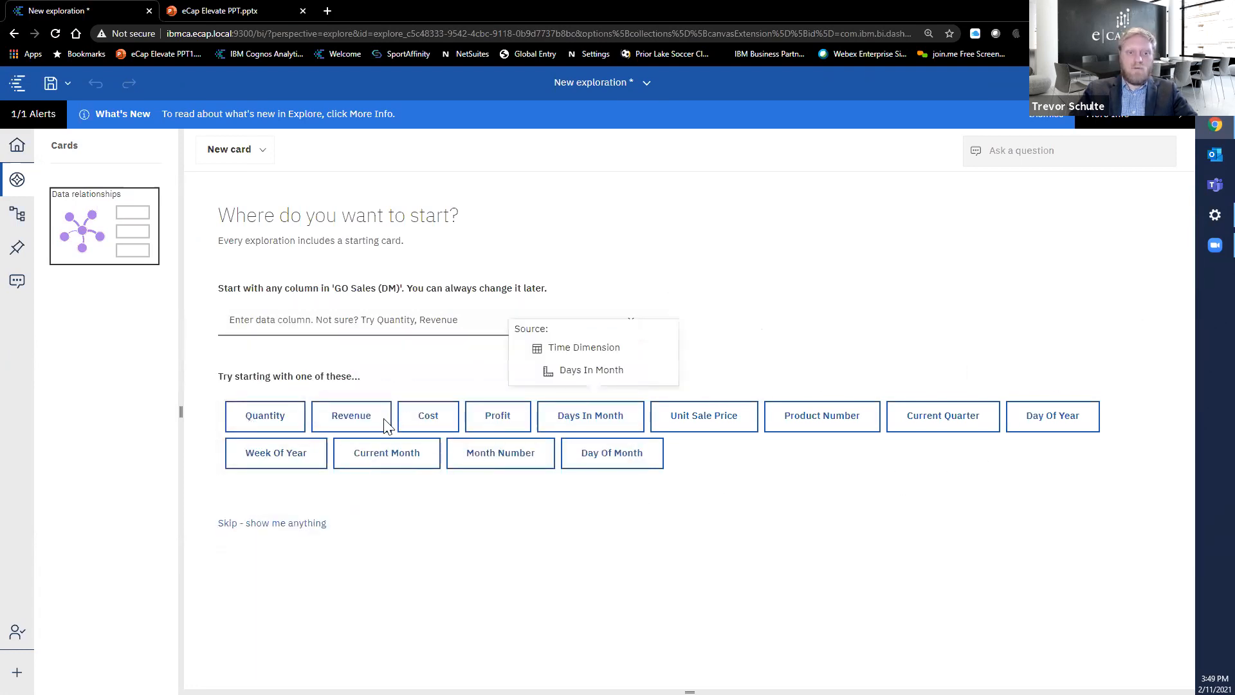
{"action": "left_click", "coordinate": [353, 419]}
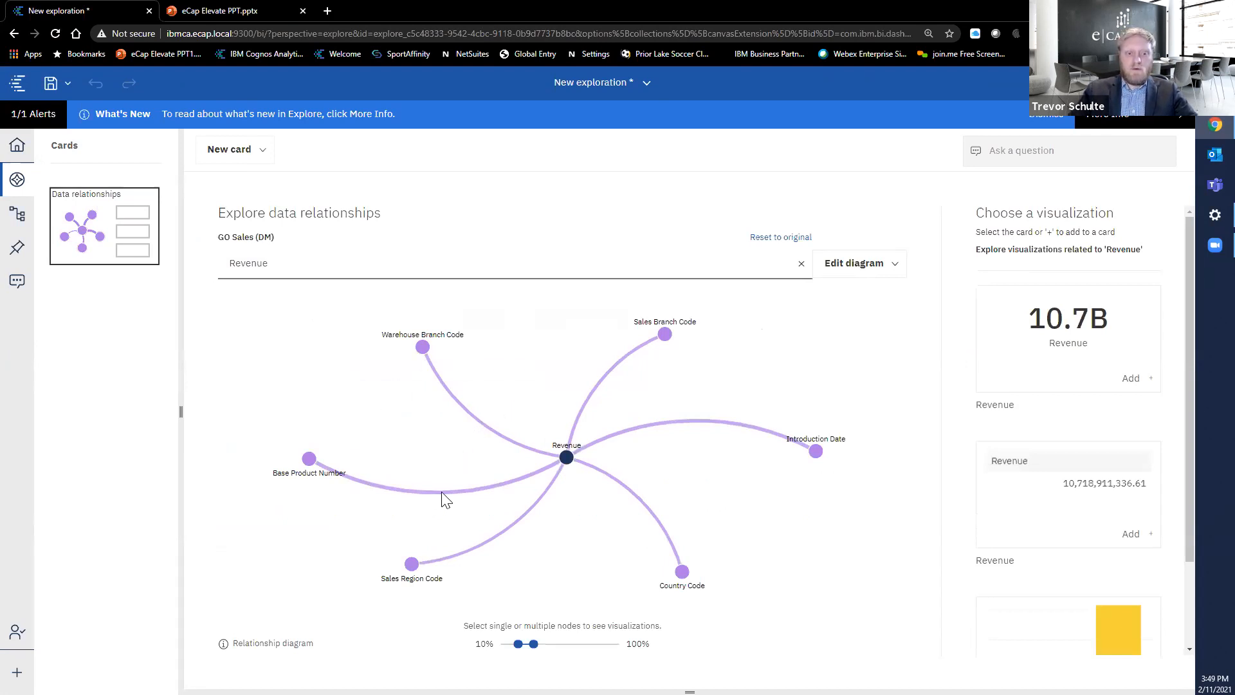
{"action": "mouse_move", "coordinate": [443, 500]}
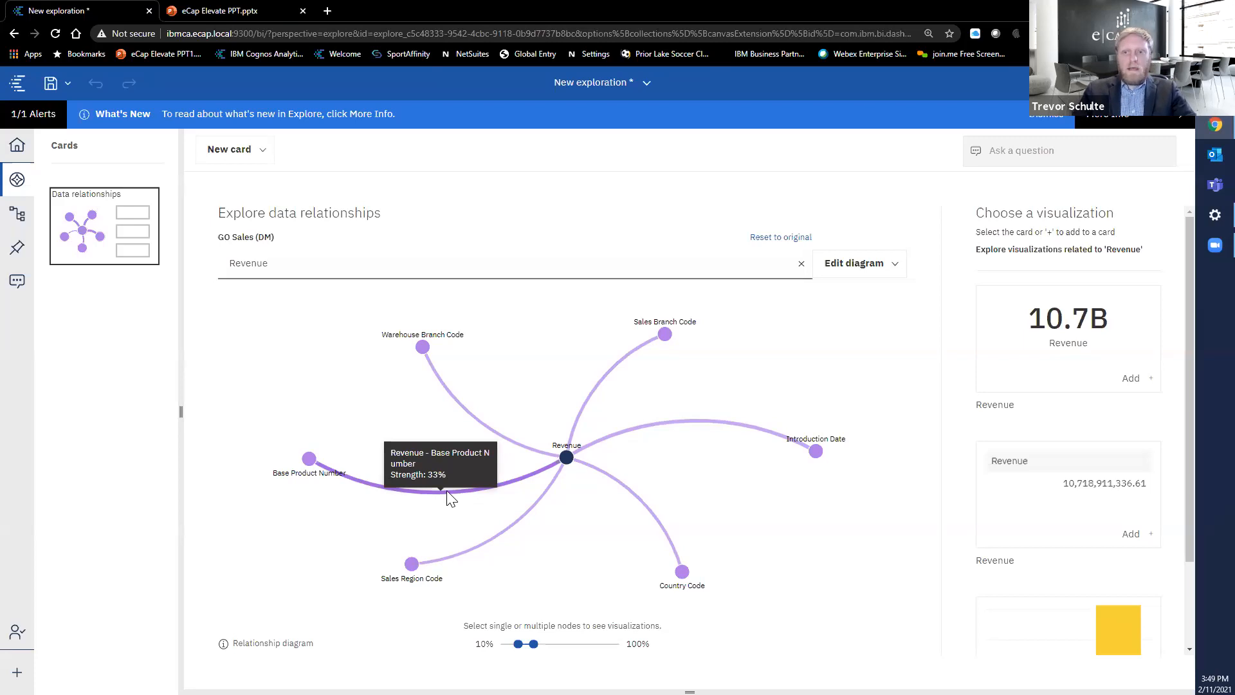
{"action": "left_click_drag", "start_coordinate": [1191, 291], "coordinate": [1184, 374]}
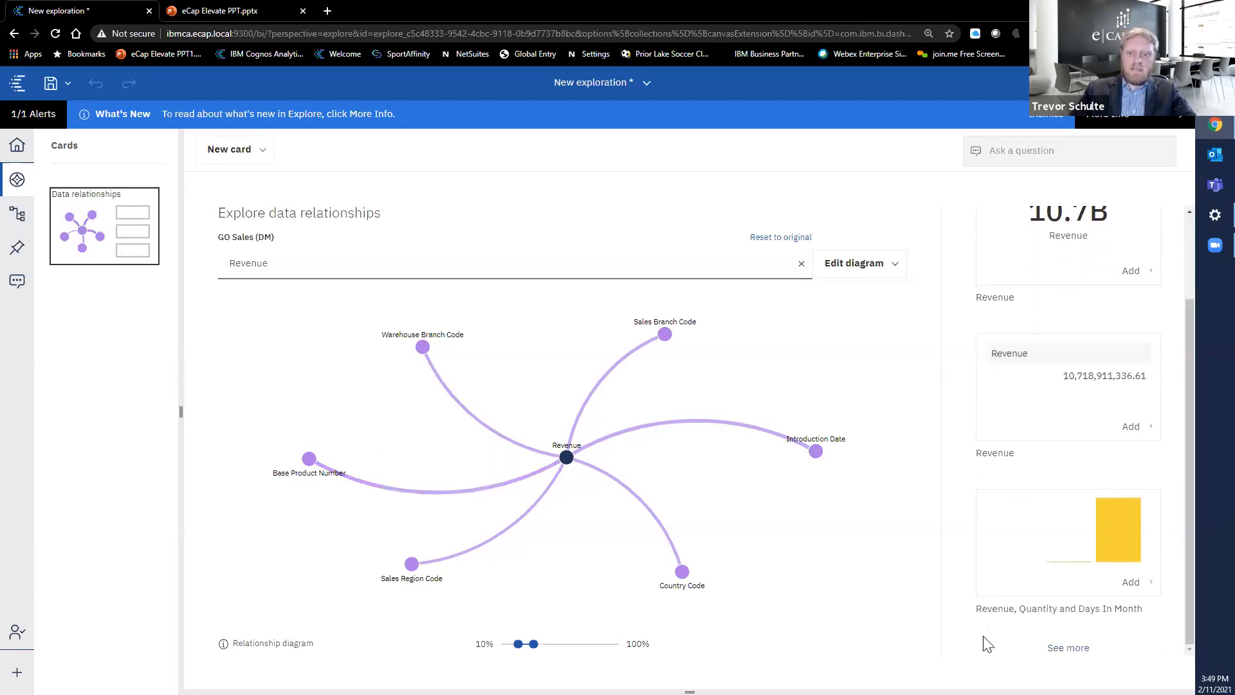
Ask the assistant for "Revenue by Product line" from the GO Sales (DM) source
{"action": "left_click", "coordinate": [18, 287]}
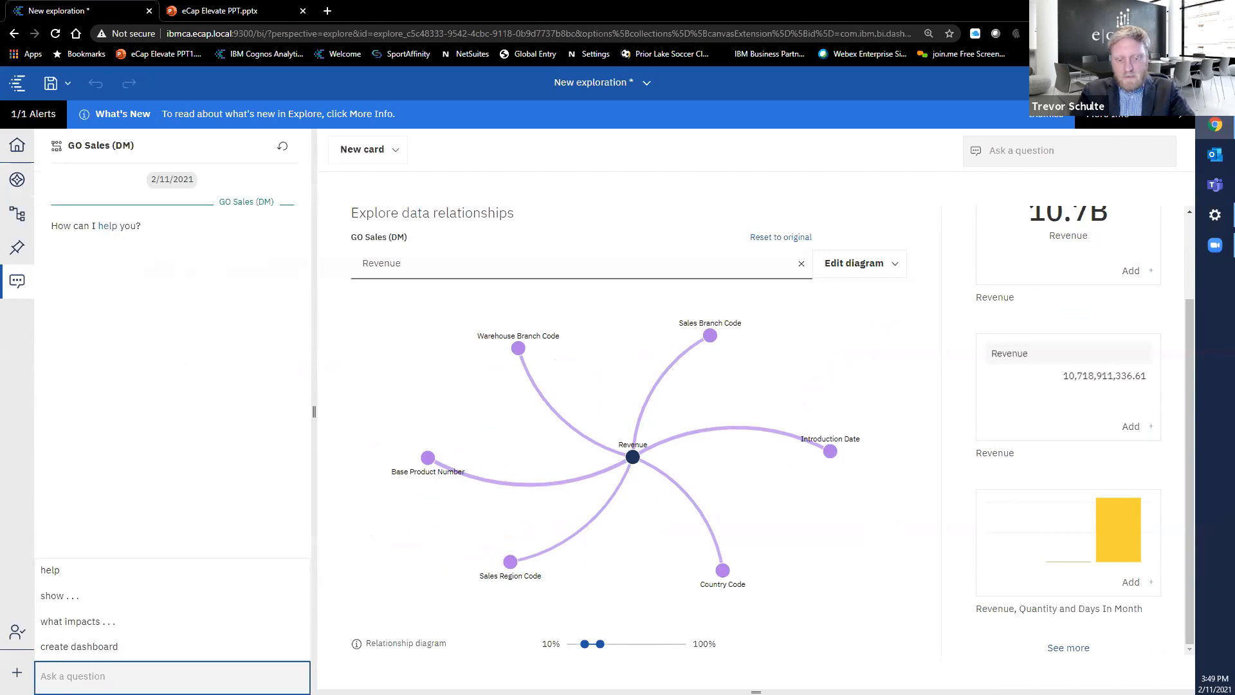
{"action": "type", "text": "Revenue by Product "}
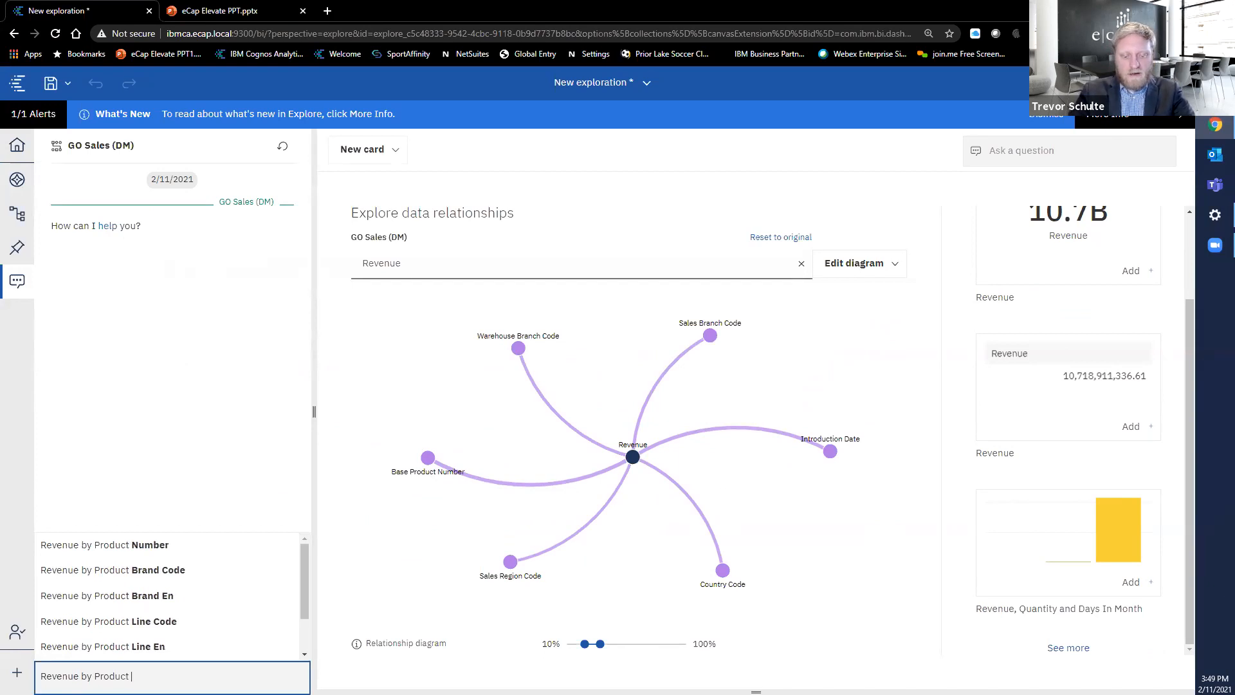
{"action": "type", "text": "line"}
{"action": "key", "text": "Return"}
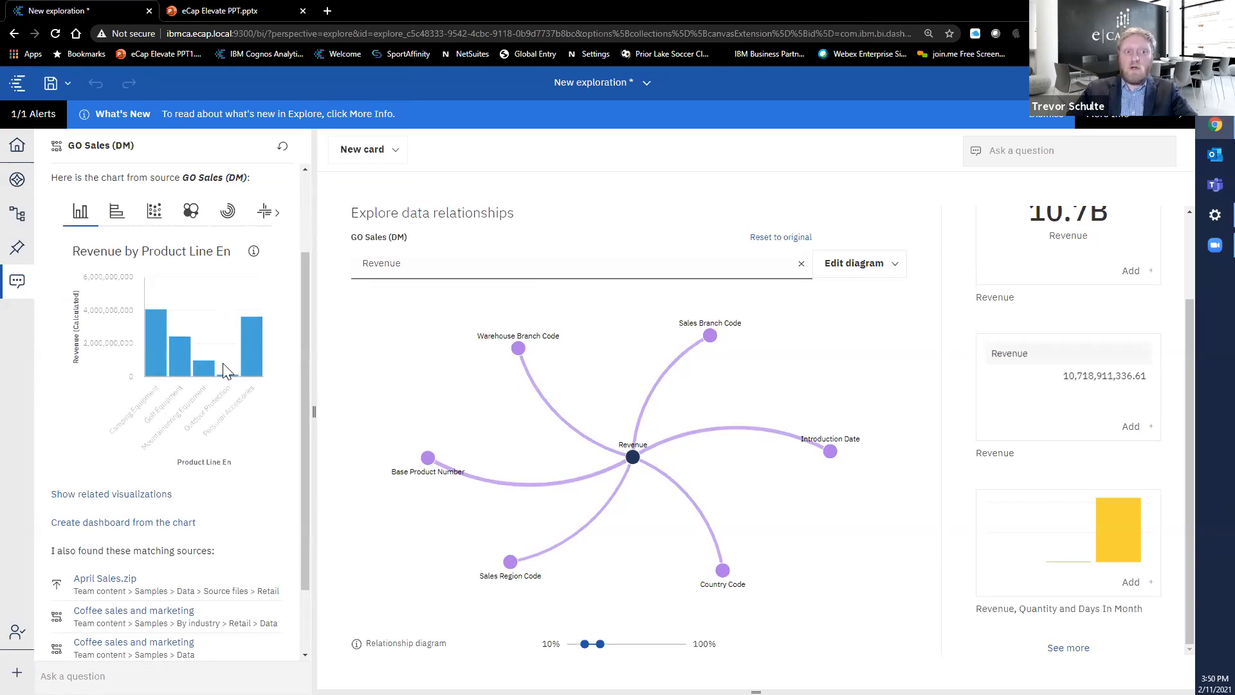
Create a dashboard from the assistant's Revenue by Product Line En chart and hide its filter area
{"action": "left_click_drag", "start_coordinate": [304, 386], "coordinate": [300, 453]}
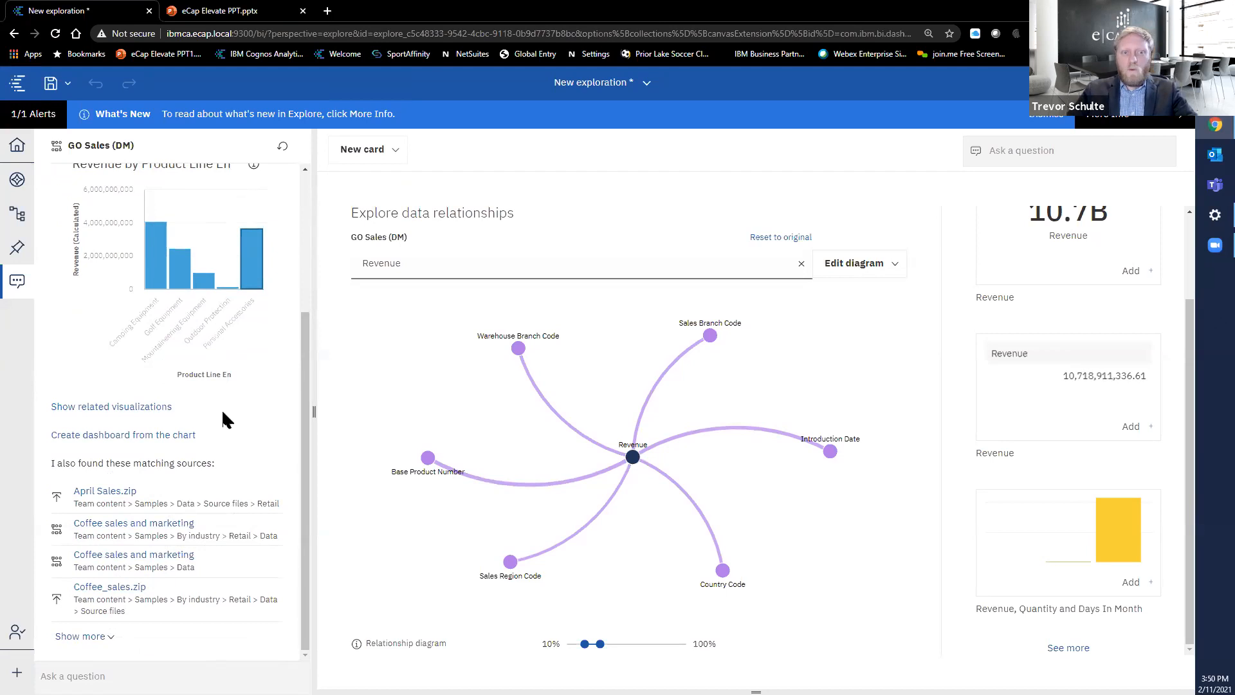
{"action": "scroll", "coordinate": [220, 411], "scroll_direction": "up", "scroll_amount": 1}
{"action": "scroll", "coordinate": [220, 427], "scroll_direction": "up", "scroll_amount": 1}
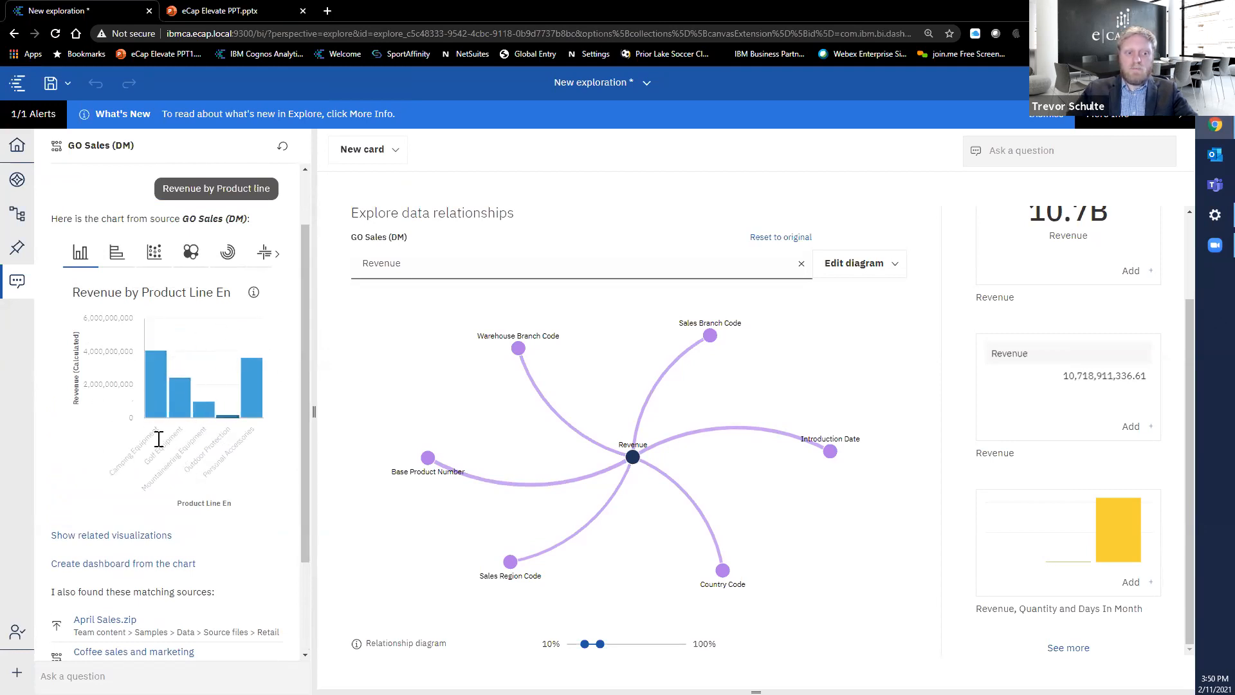
{"action": "left_click", "coordinate": [168, 565]}
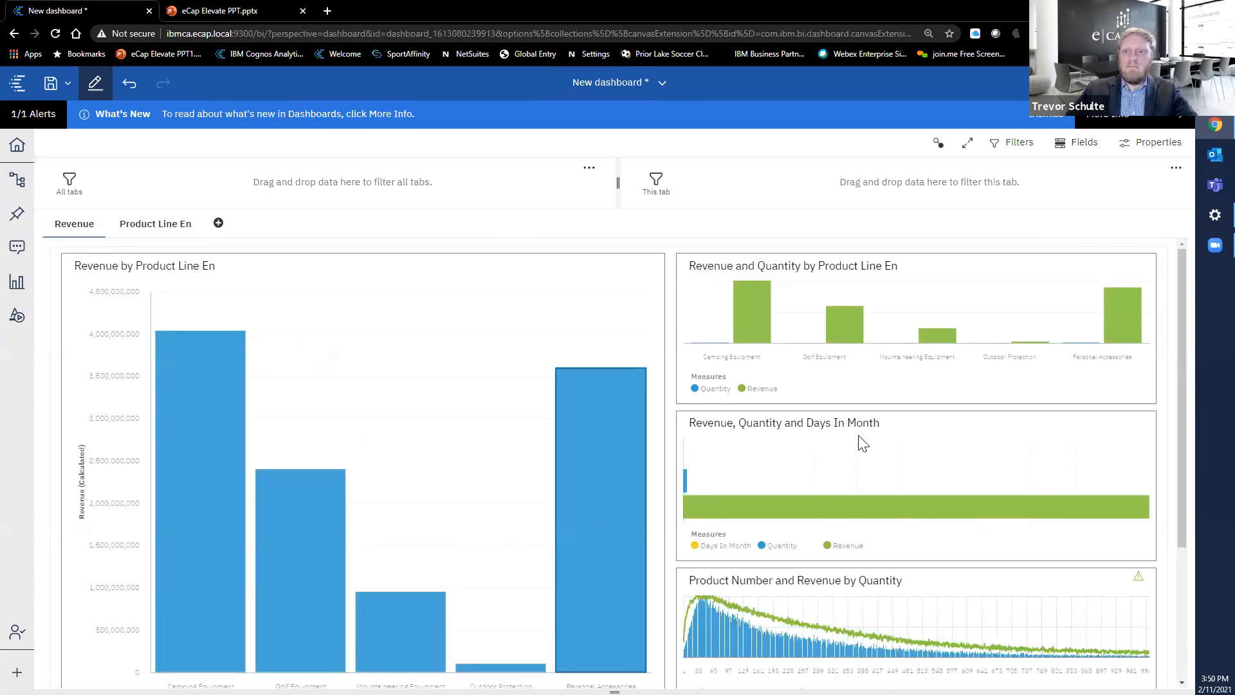
{"action": "left_click", "coordinate": [1015, 153]}
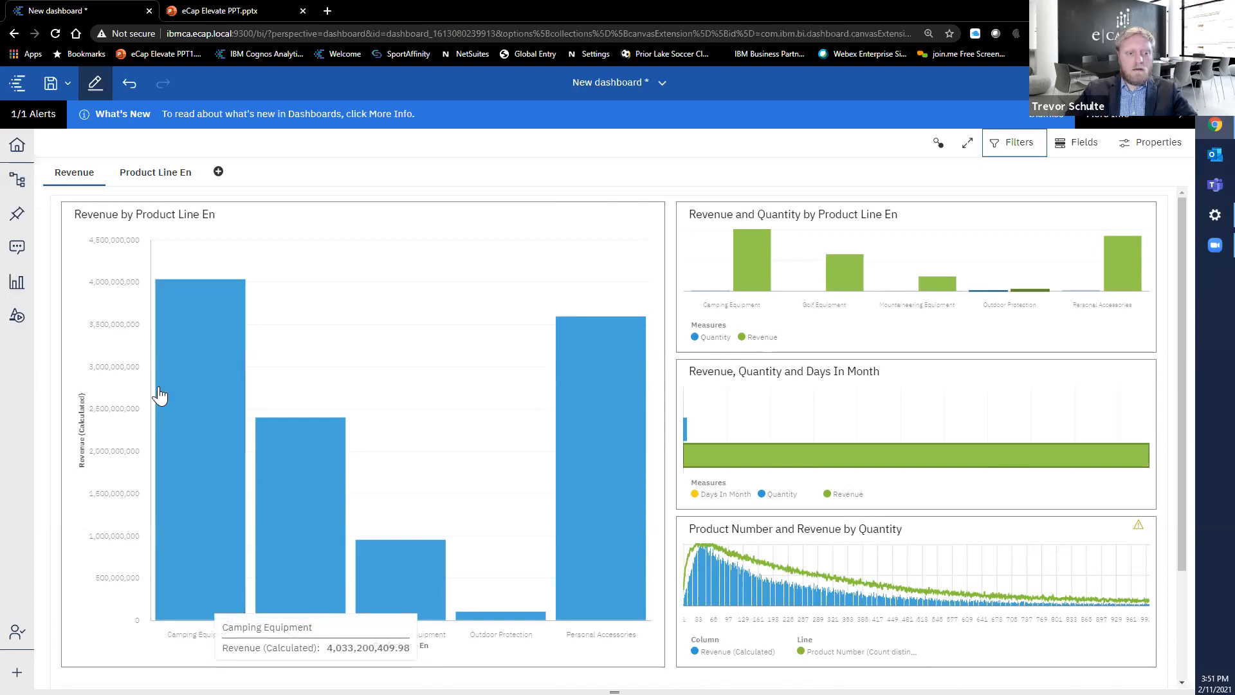
Cross-filter the dashboard by Camping Equipment, clear that selection, and view the Product Line En page
{"action": "left_click", "coordinate": [185, 305]}
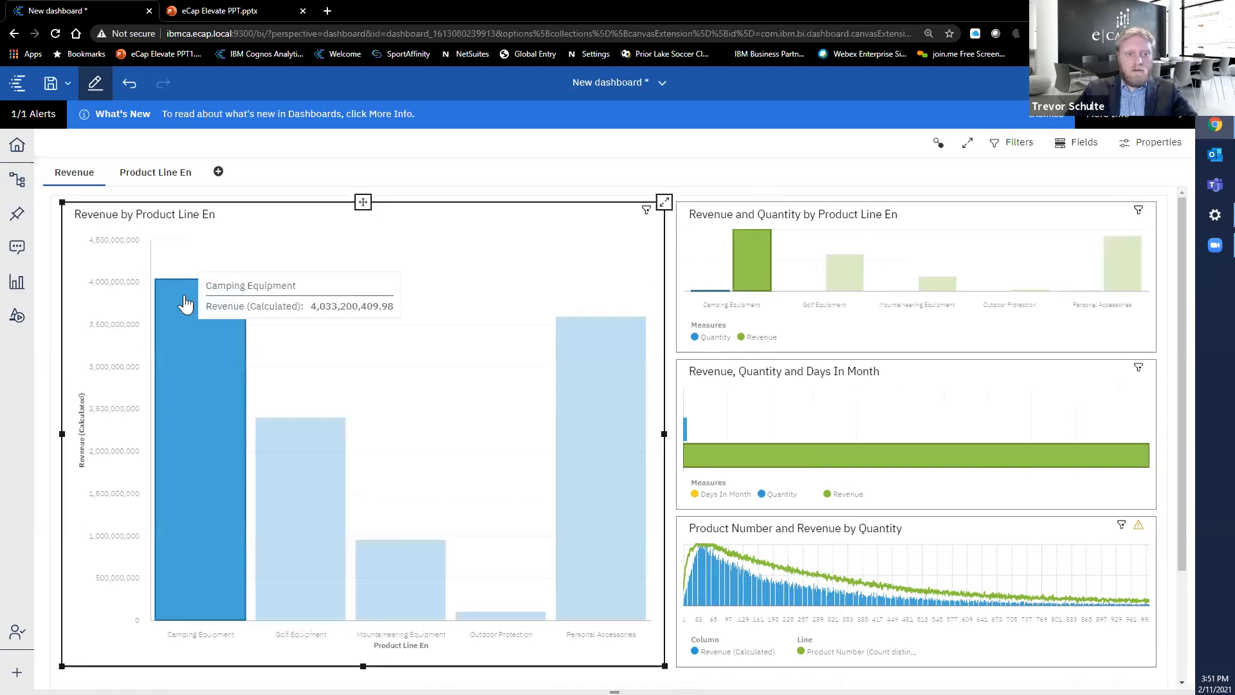
{"action": "left_click", "coordinate": [184, 339]}
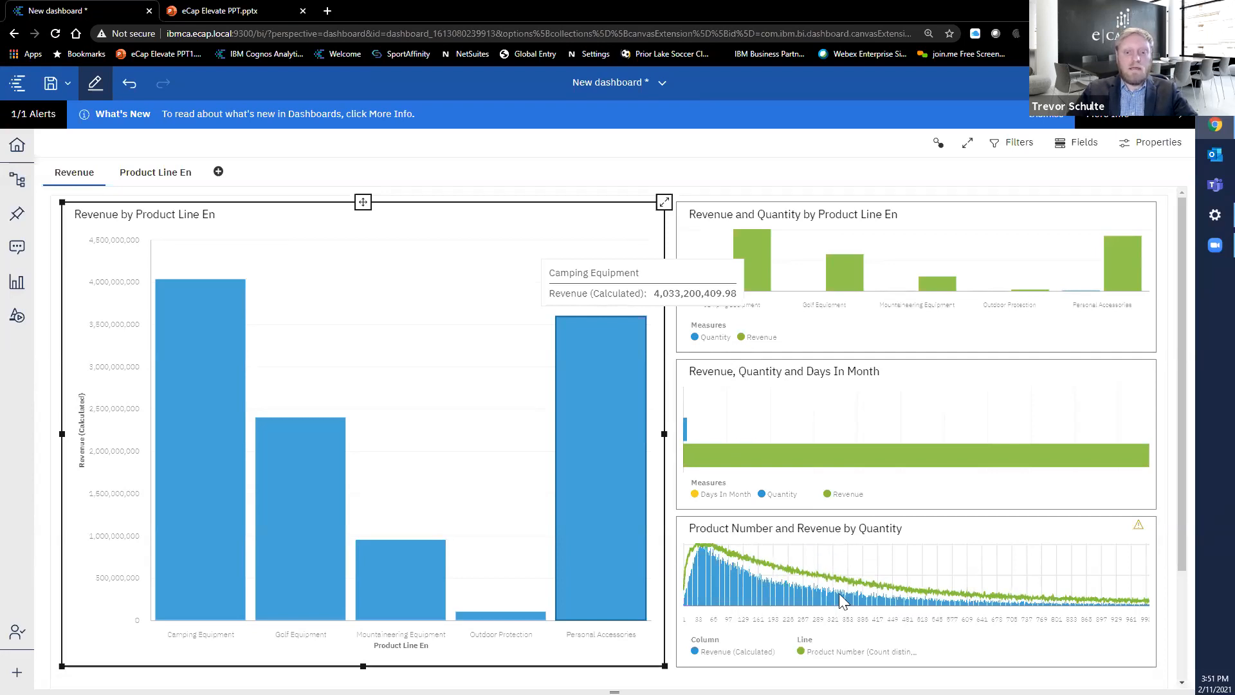
{"action": "left_click", "coordinate": [171, 176]}
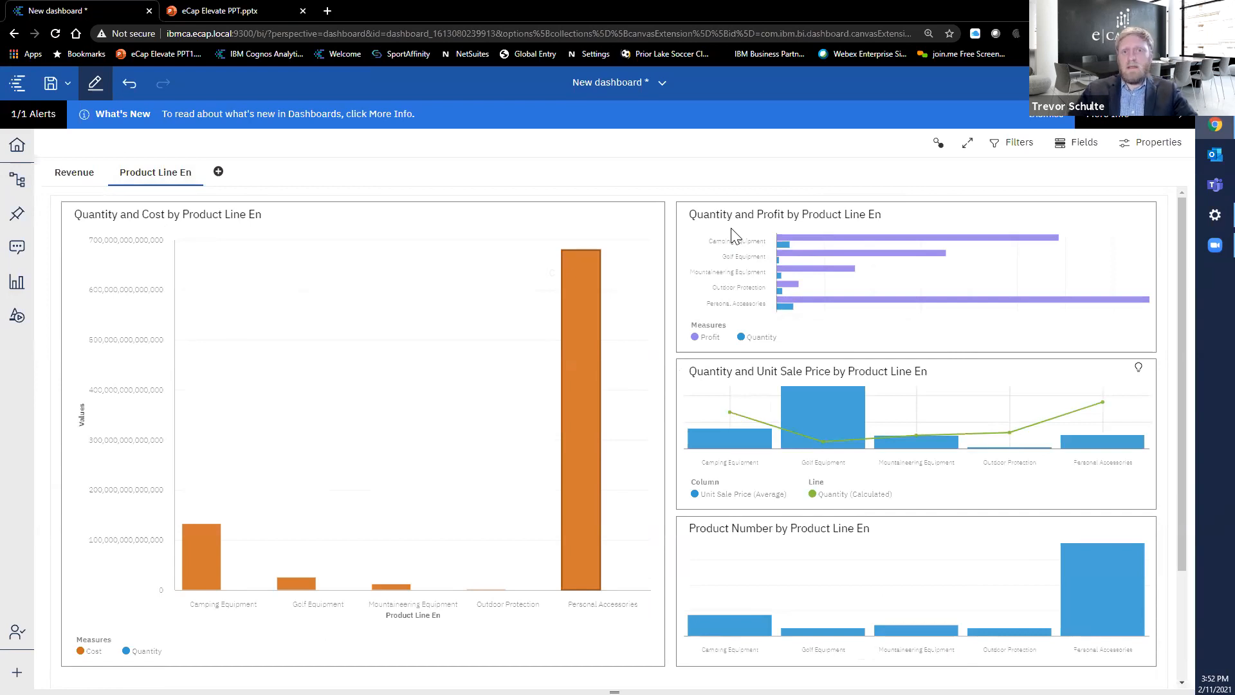
Return to the new exploration and add a comparison card with a bar chart on each side
{"action": "left_click", "coordinate": [622, 89]}
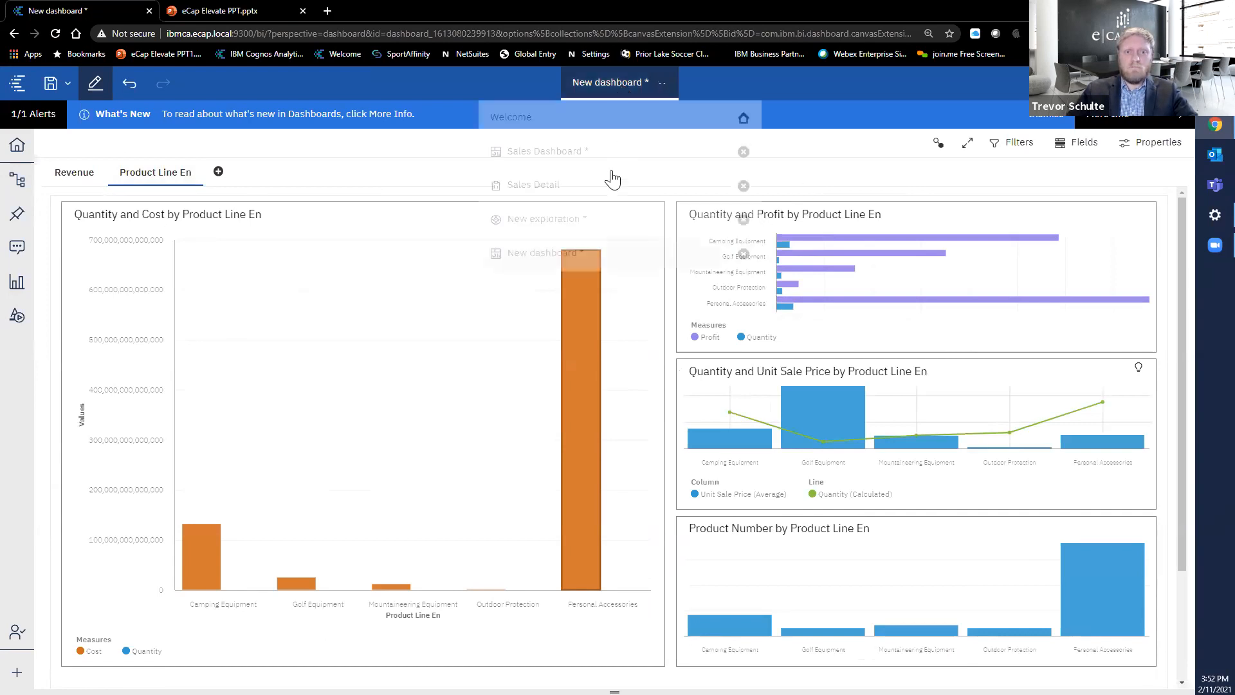
{"action": "left_click", "coordinate": [580, 221]}
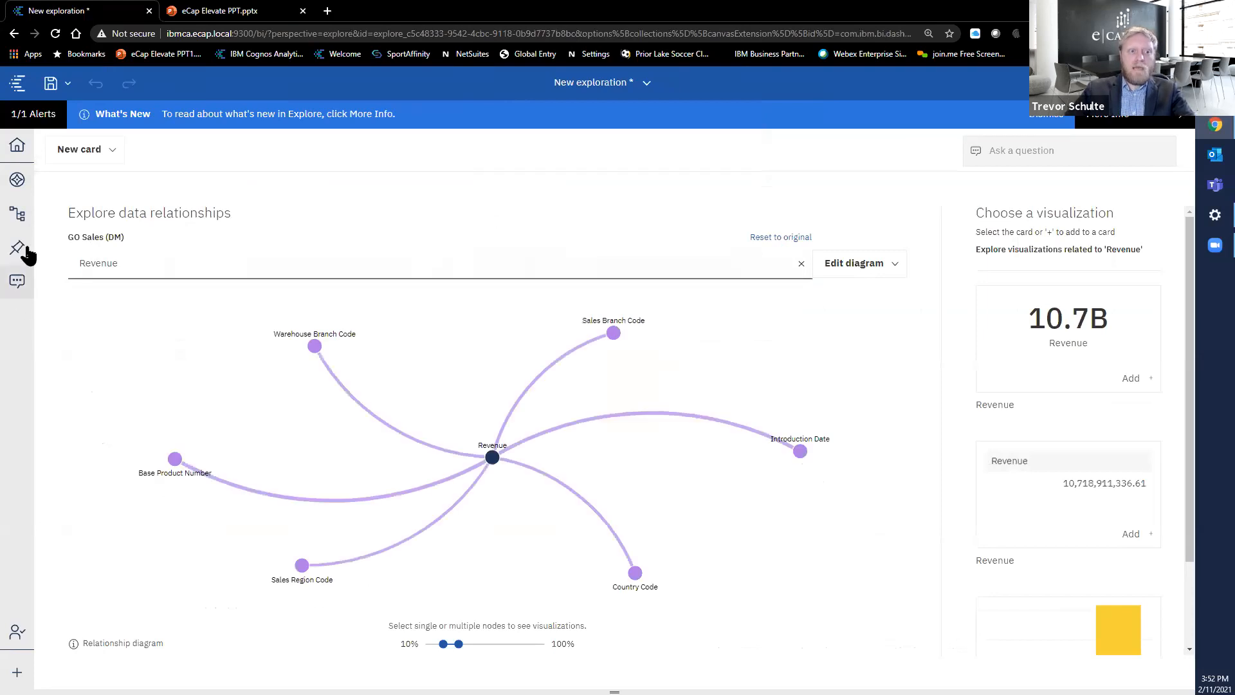
{"action": "left_click", "coordinate": [76, 153]}
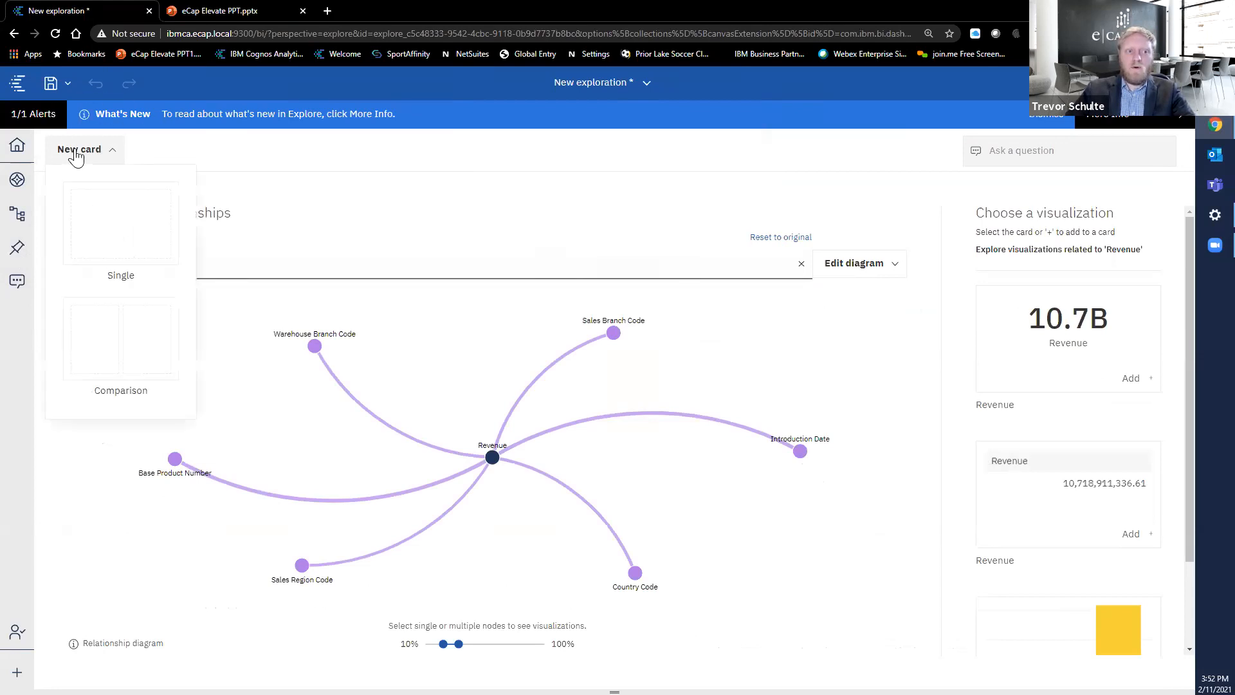
{"action": "left_click", "coordinate": [123, 334]}
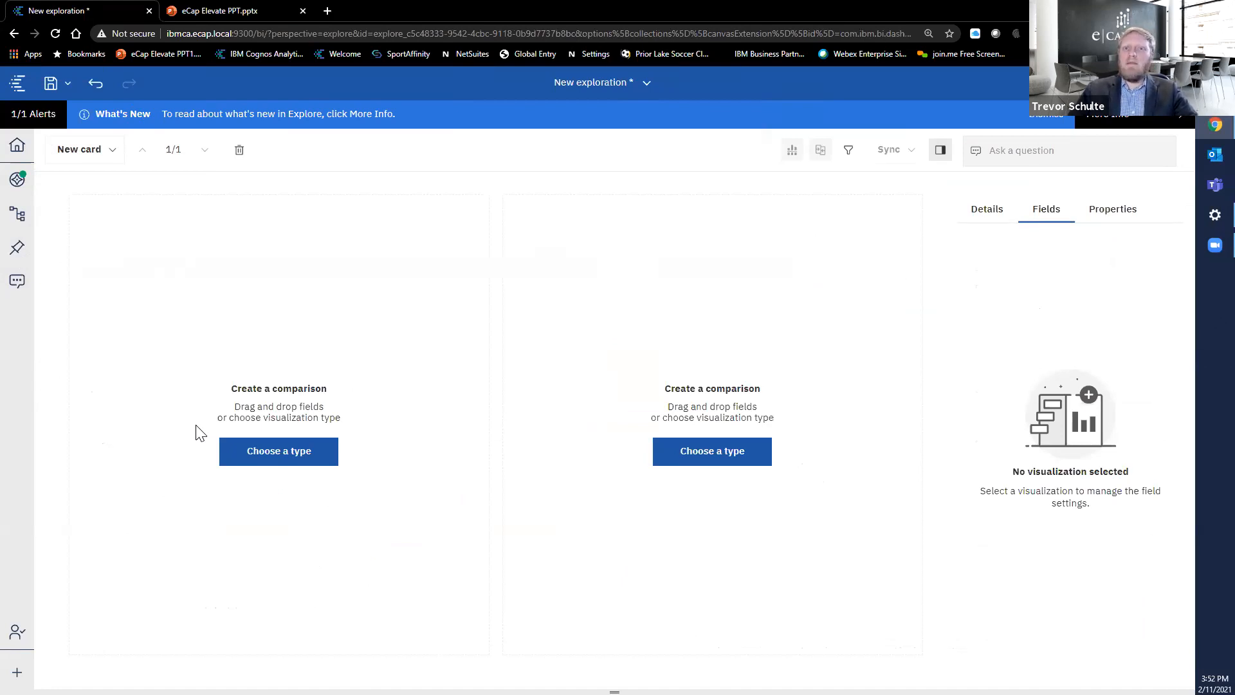
{"action": "left_click", "coordinate": [294, 454]}
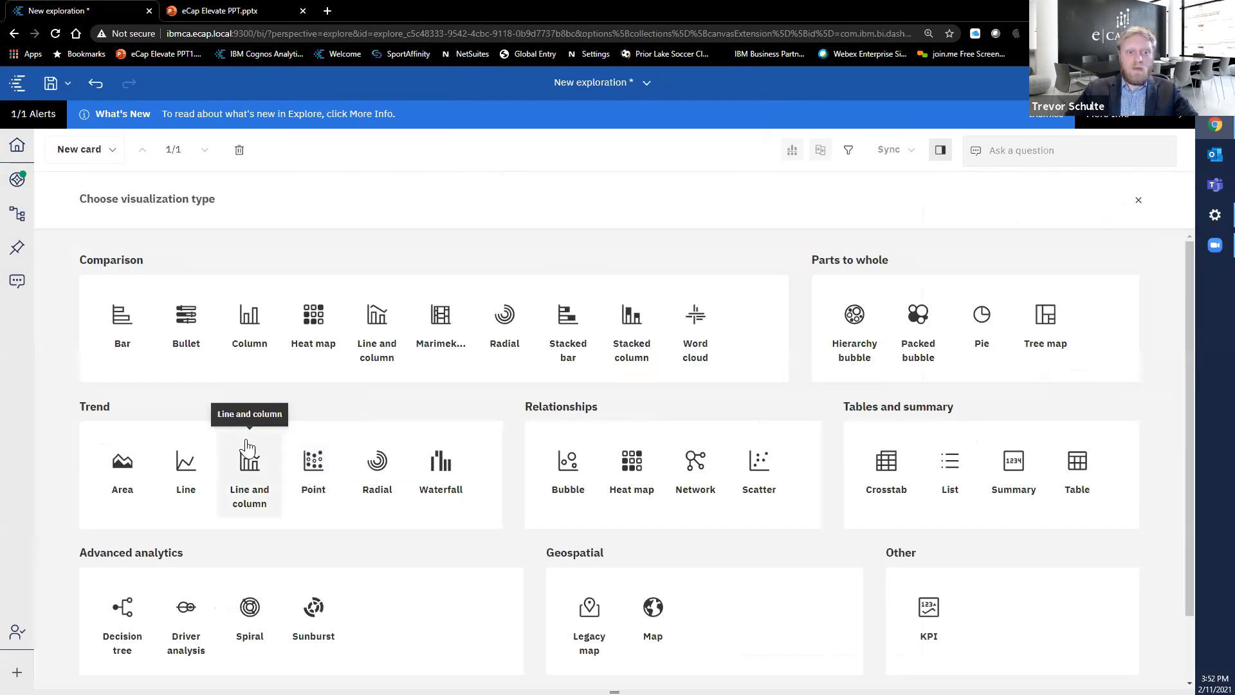
{"action": "left_click", "coordinate": [122, 318]}
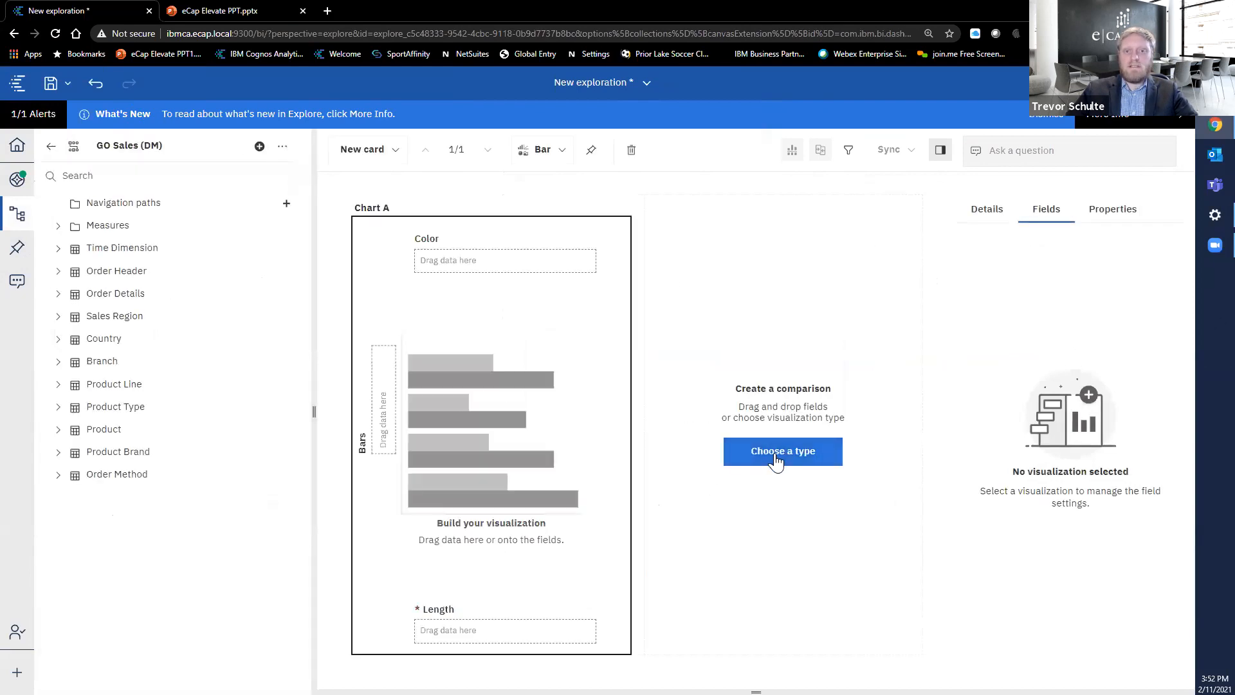
{"action": "left_click", "coordinate": [776, 460]}
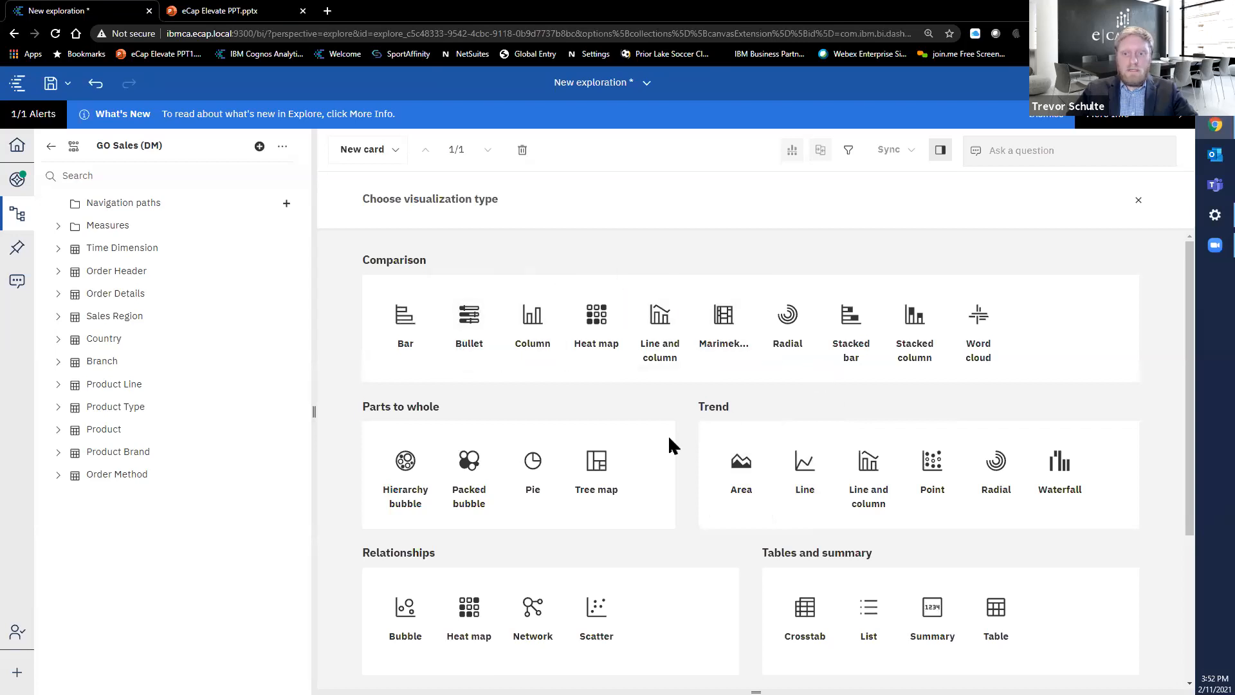
{"action": "left_click", "coordinate": [400, 341]}
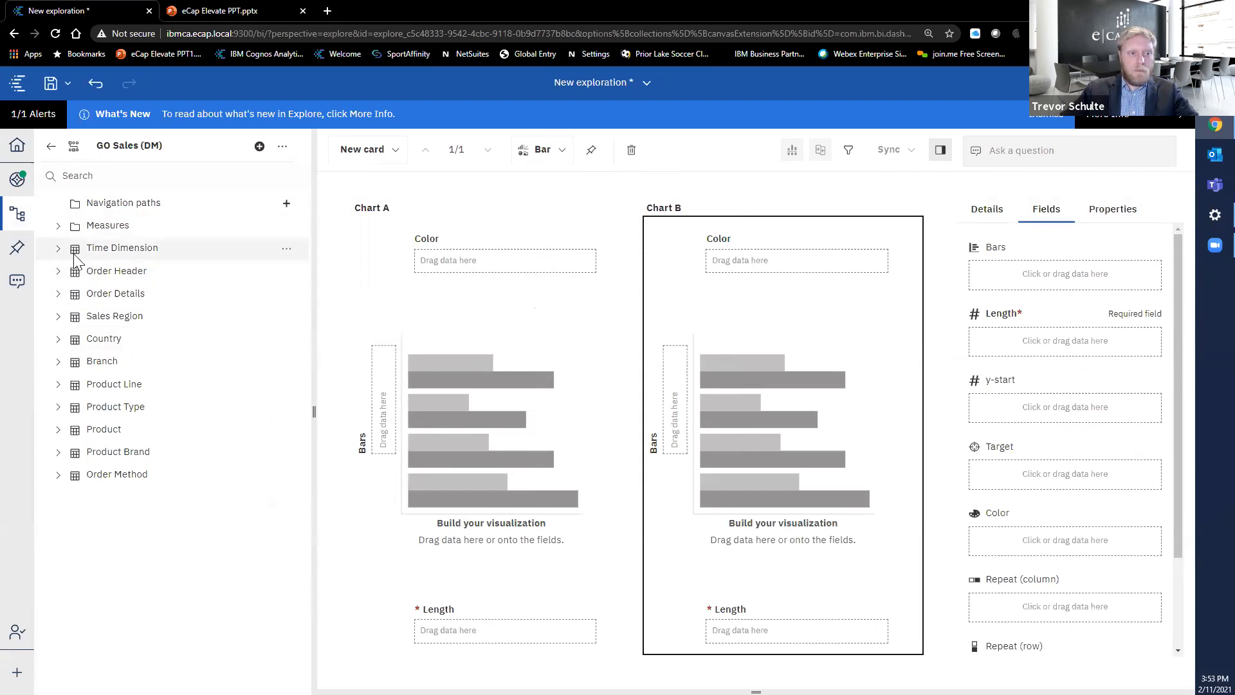
Assign the Profit measure as the Length of both Chart A and Chart B
{"action": "left_click", "coordinate": [58, 228]}
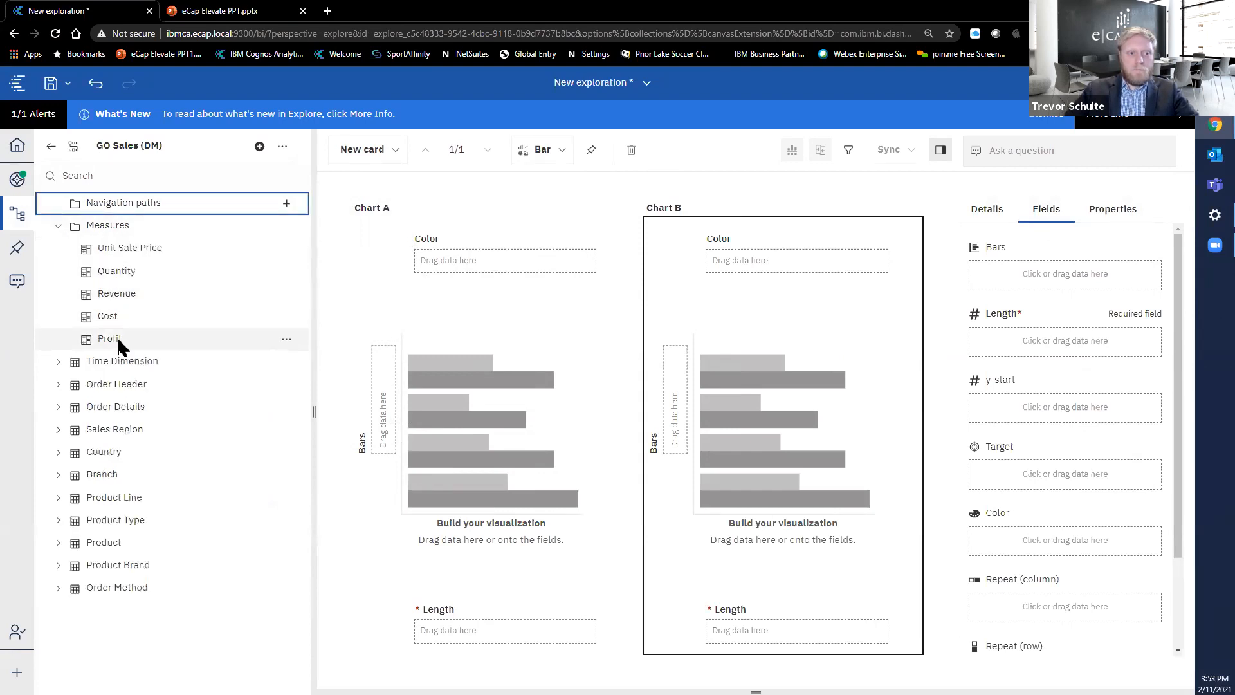
{"action": "left_click_drag", "start_coordinate": [450, 405], "coordinate": [492, 638]}
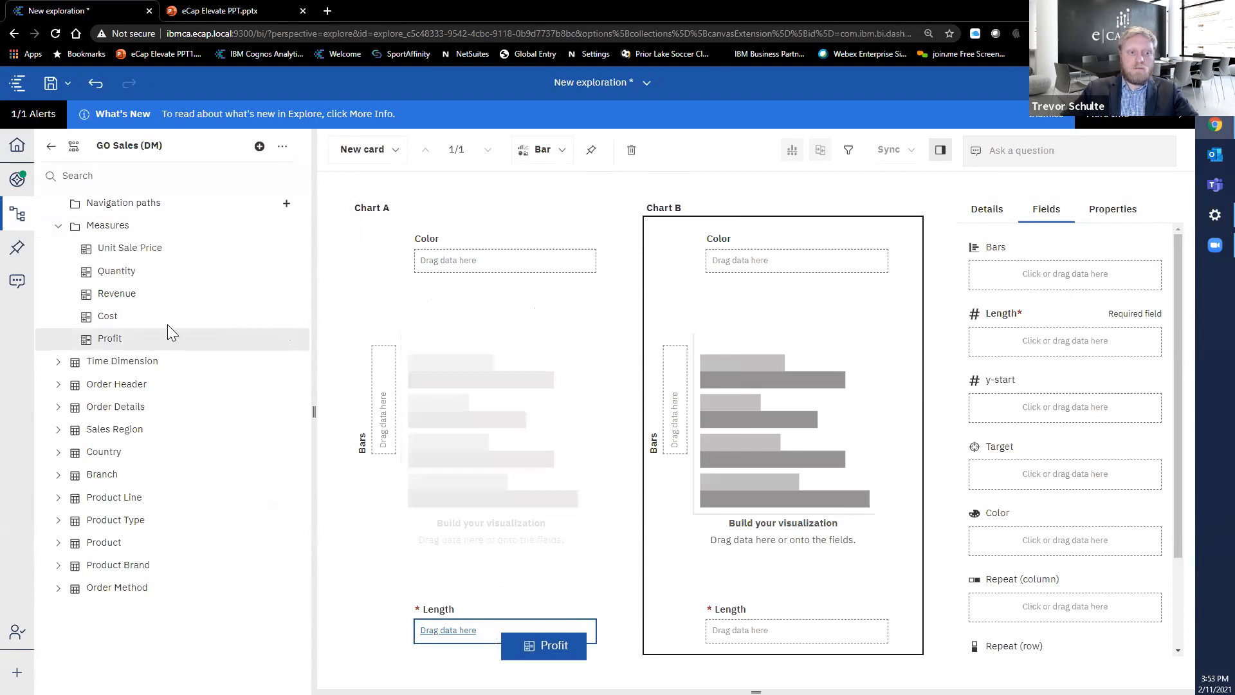
{"action": "left_click", "coordinate": [107, 340]}
{"action": "left_click_drag", "start_coordinate": [686, 539], "coordinate": [765, 522]}
{"action": "left_click", "coordinate": [58, 225]}
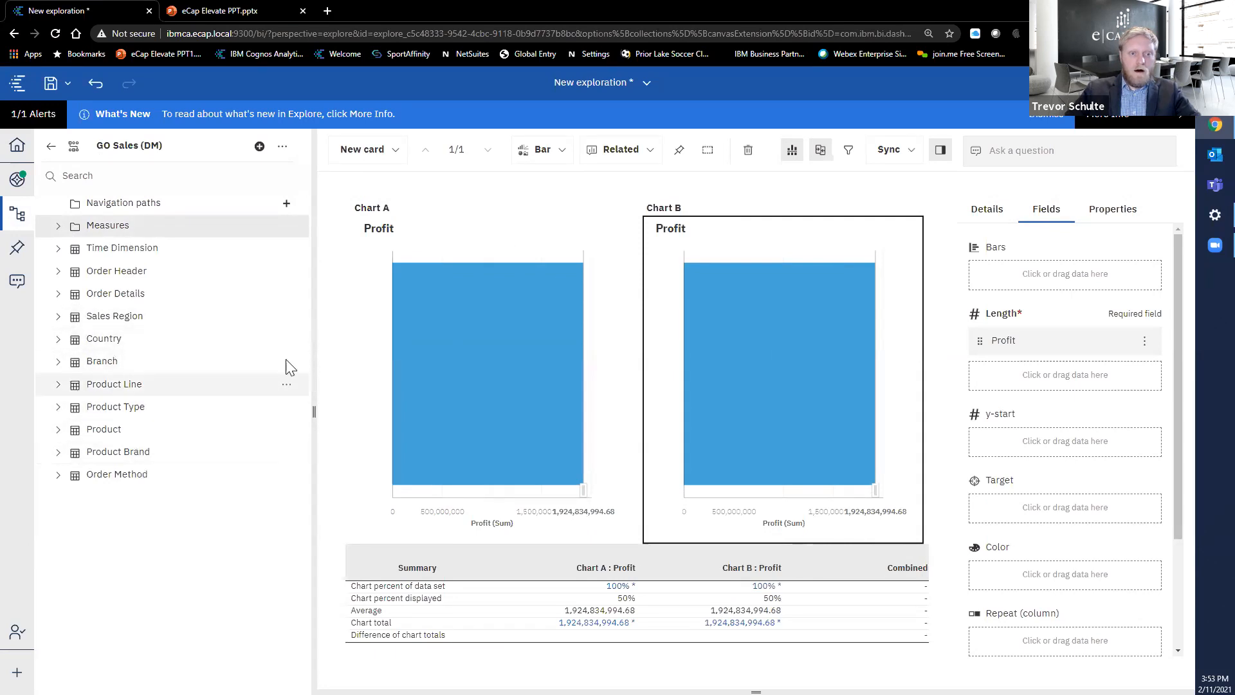
Assign Product Line En from the Product Line table as the Bars of both charts
{"action": "left_click", "coordinate": [58, 384]}
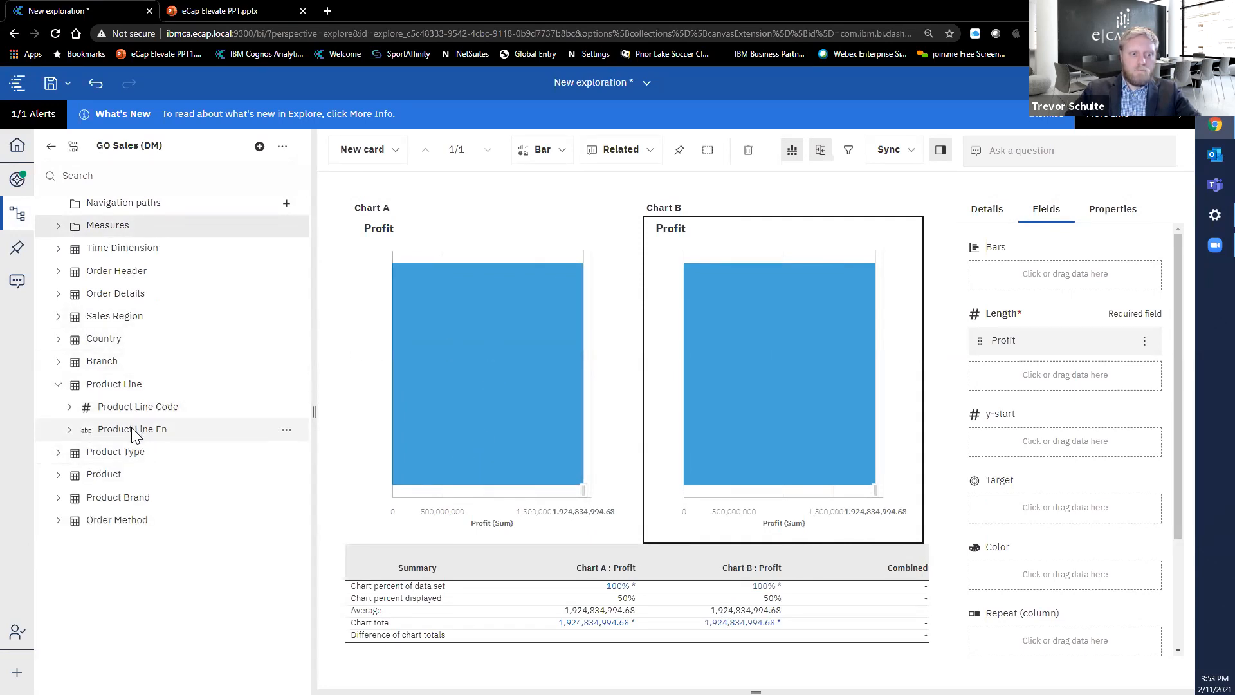
{"action": "left_click_drag", "start_coordinate": [403, 396], "coordinate": [387, 391]}
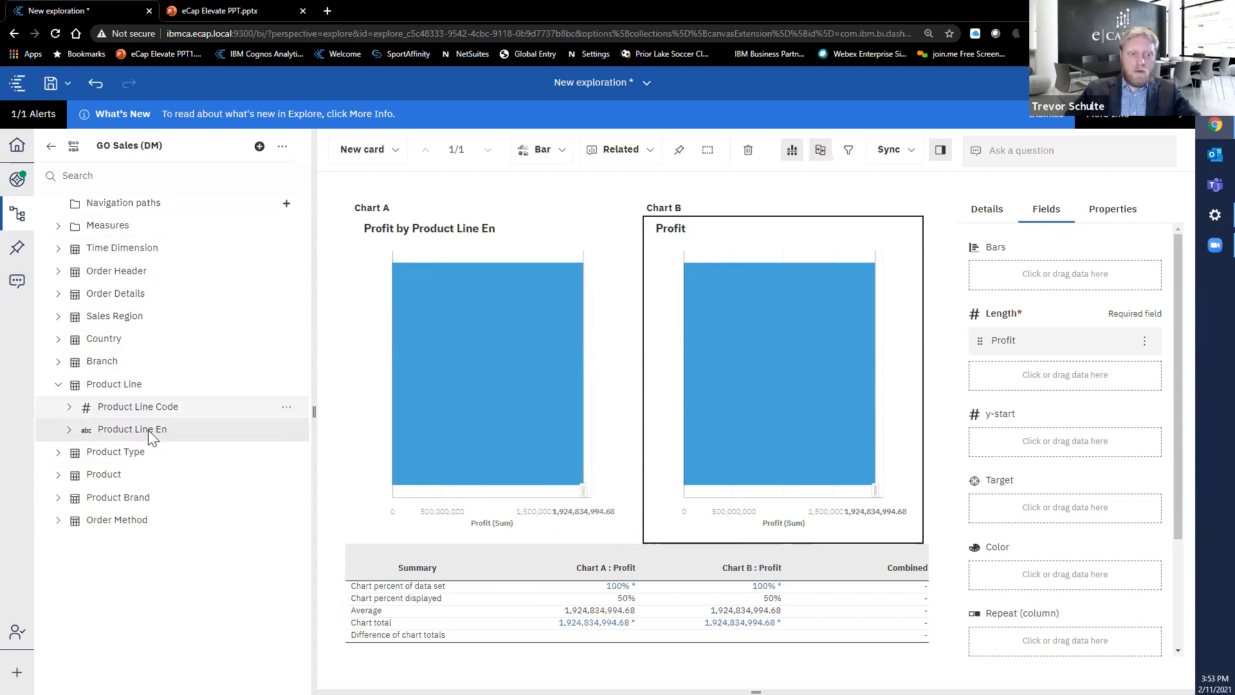
{"action": "left_click_drag", "start_coordinate": [291, 436], "coordinate": [679, 402]}
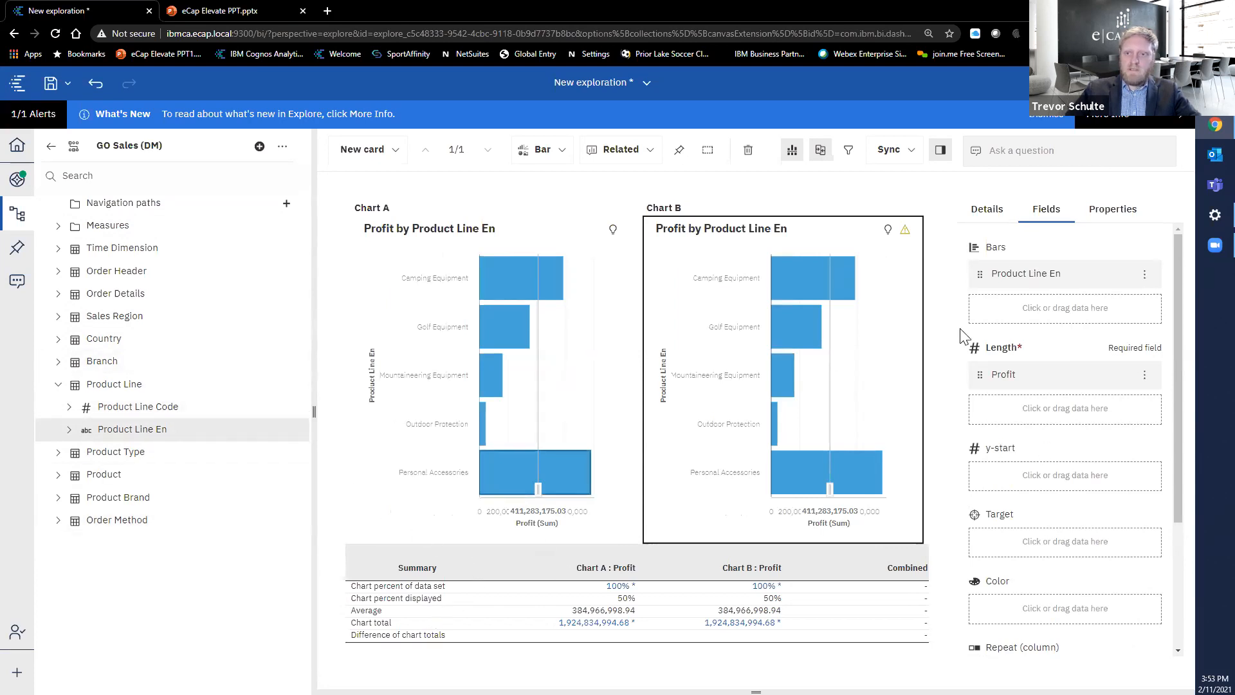
Add a local filter on Current Year to Chart B that includes only 2013
{"action": "scroll", "coordinate": [1010, 486], "scroll_direction": "down", "scroll_amount": 3}
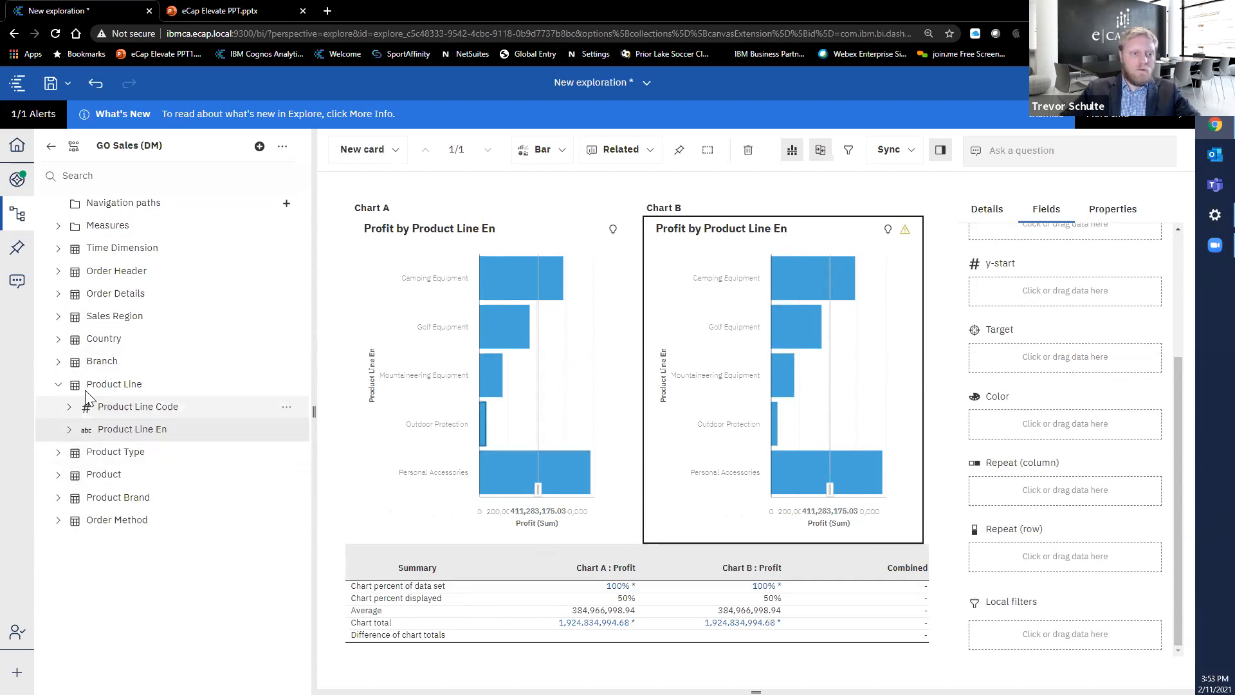
{"action": "left_click", "coordinate": [58, 248]}
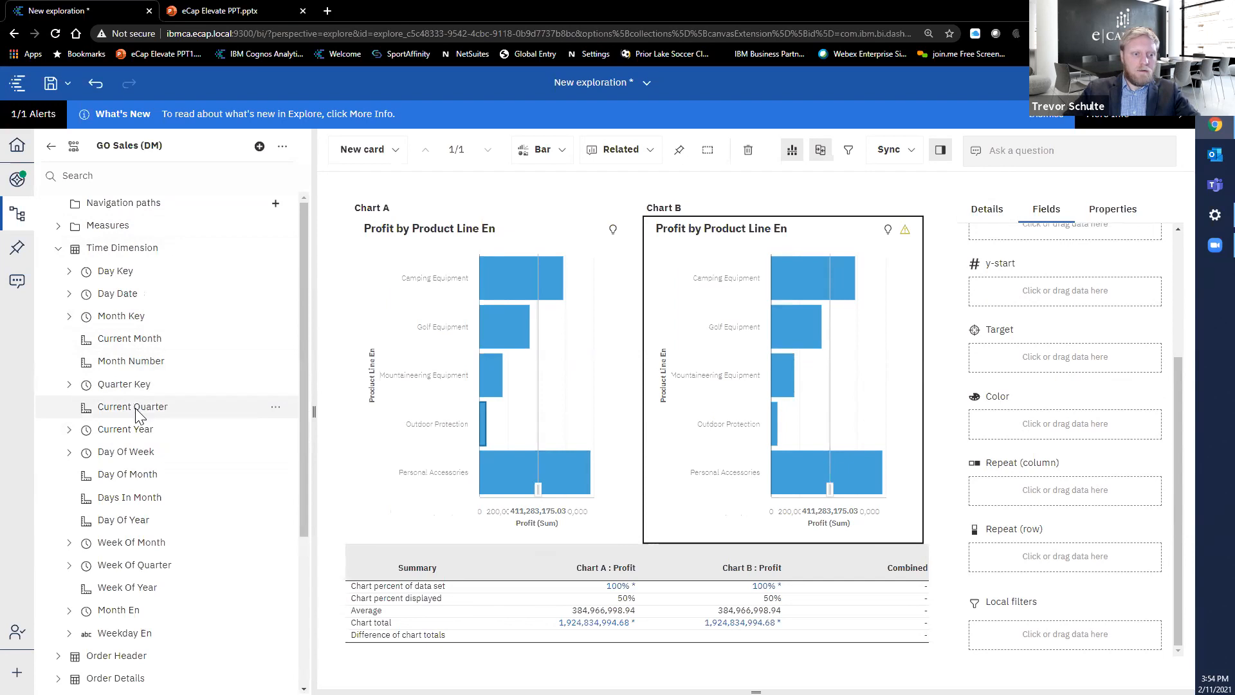
{"action": "left_click_drag", "start_coordinate": [990, 638], "coordinate": [1001, 642]}
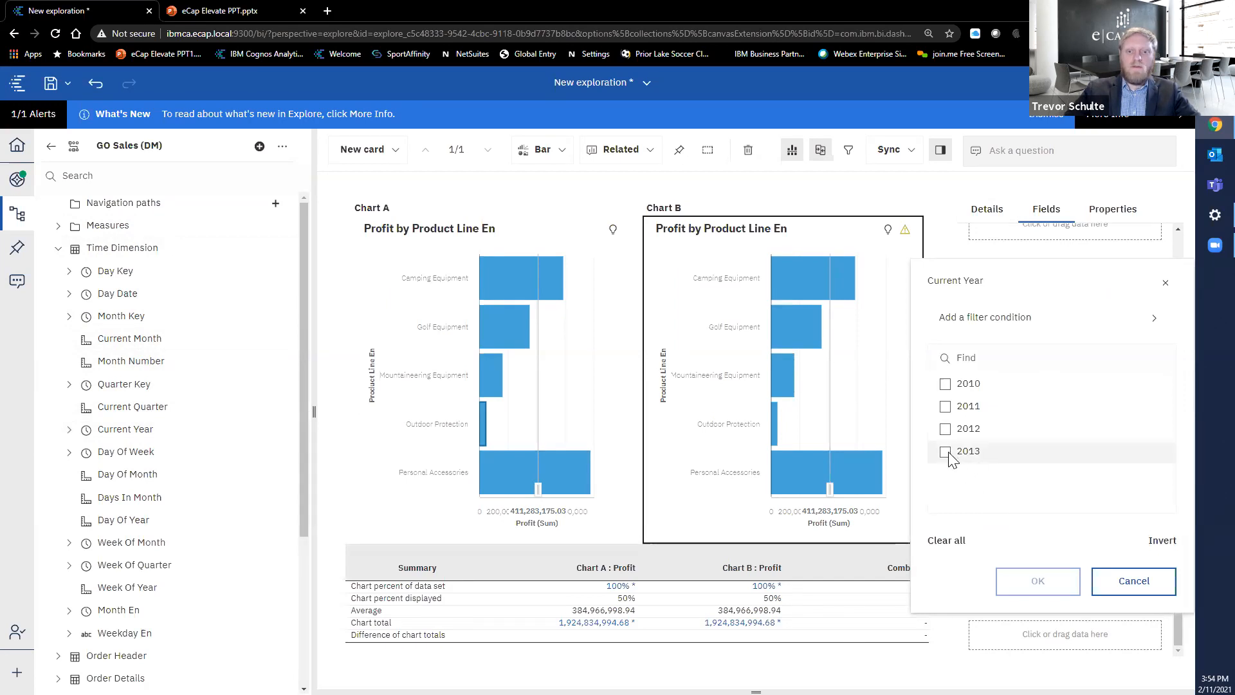
{"action": "left_click", "coordinate": [946, 451]}
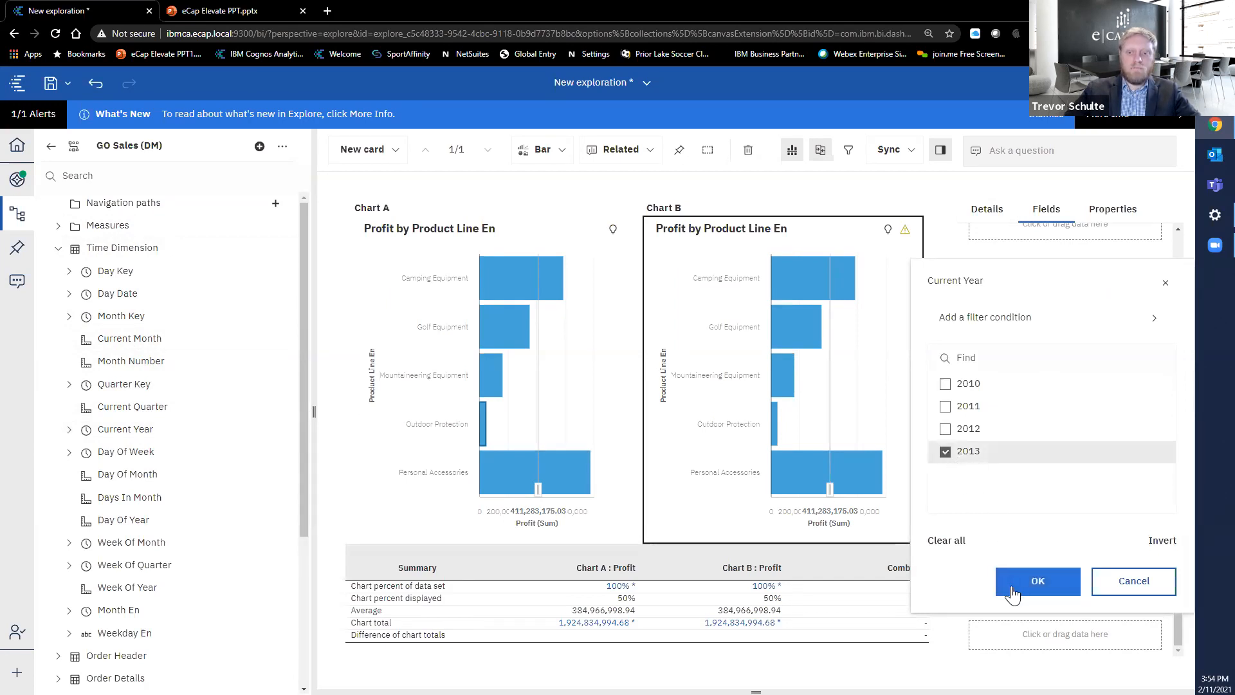
{"action": "key", "text": "Return"}
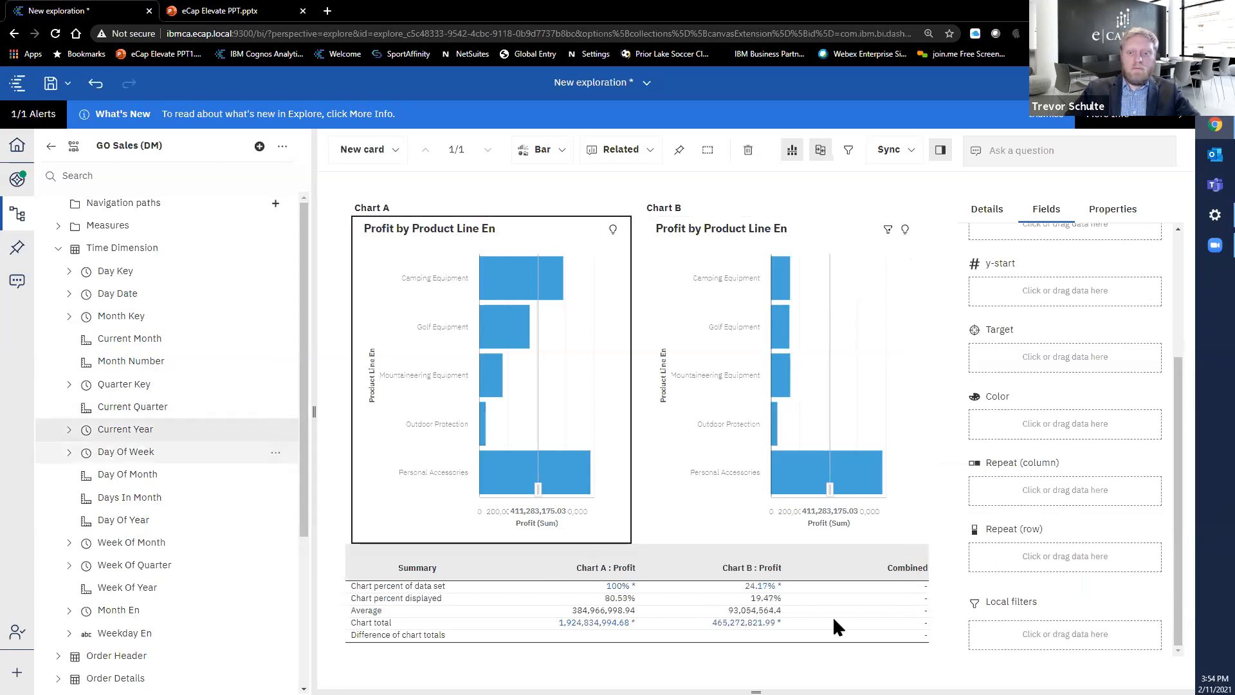
Add a local filter on Current Year to Chart A that includes only 2012
{"action": "left_click_drag", "start_coordinate": [1008, 637], "coordinate": [1008, 637]}
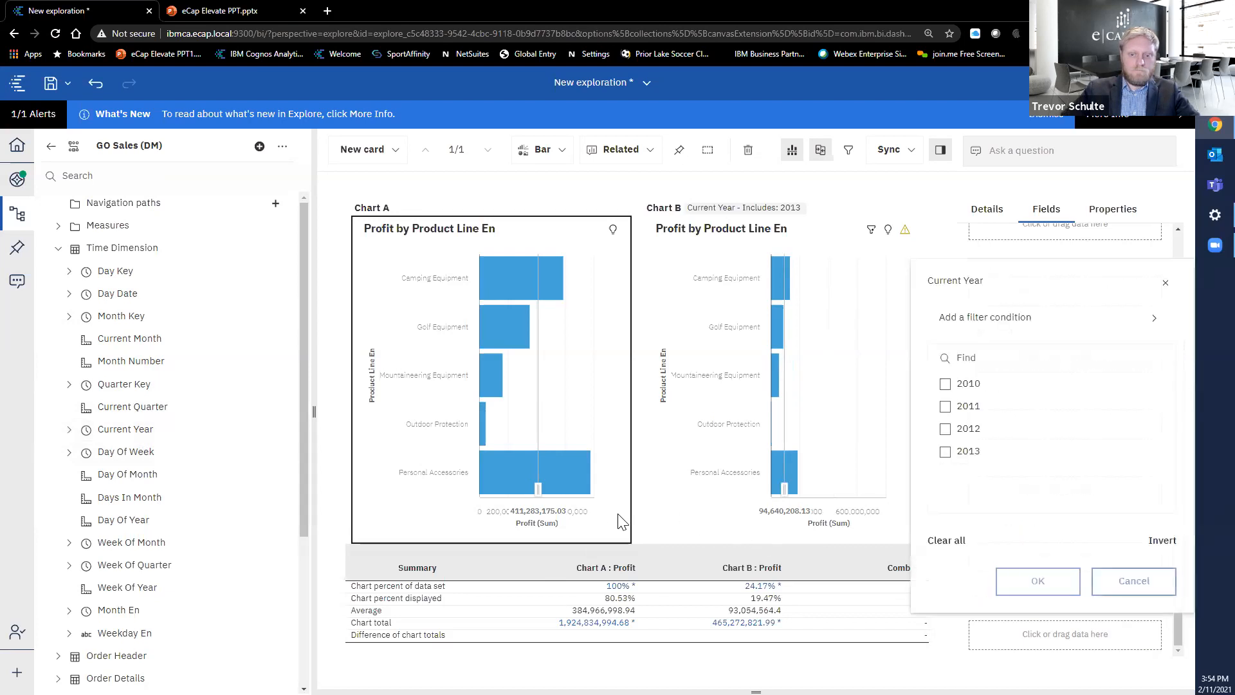
{"action": "left_click", "coordinate": [946, 430]}
{"action": "left_click", "coordinate": [1036, 581]}
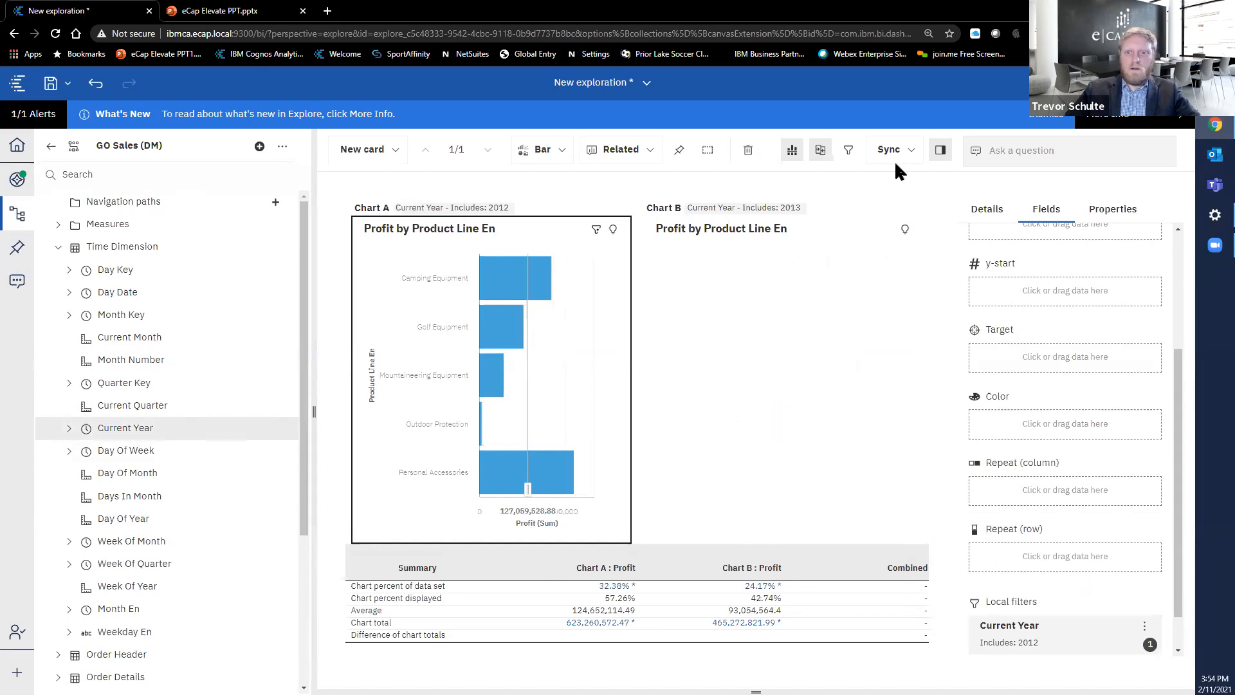
Hide the field settings and move Chart A's profit marker line to about 178.6 million
{"action": "left_click", "coordinate": [940, 149]}
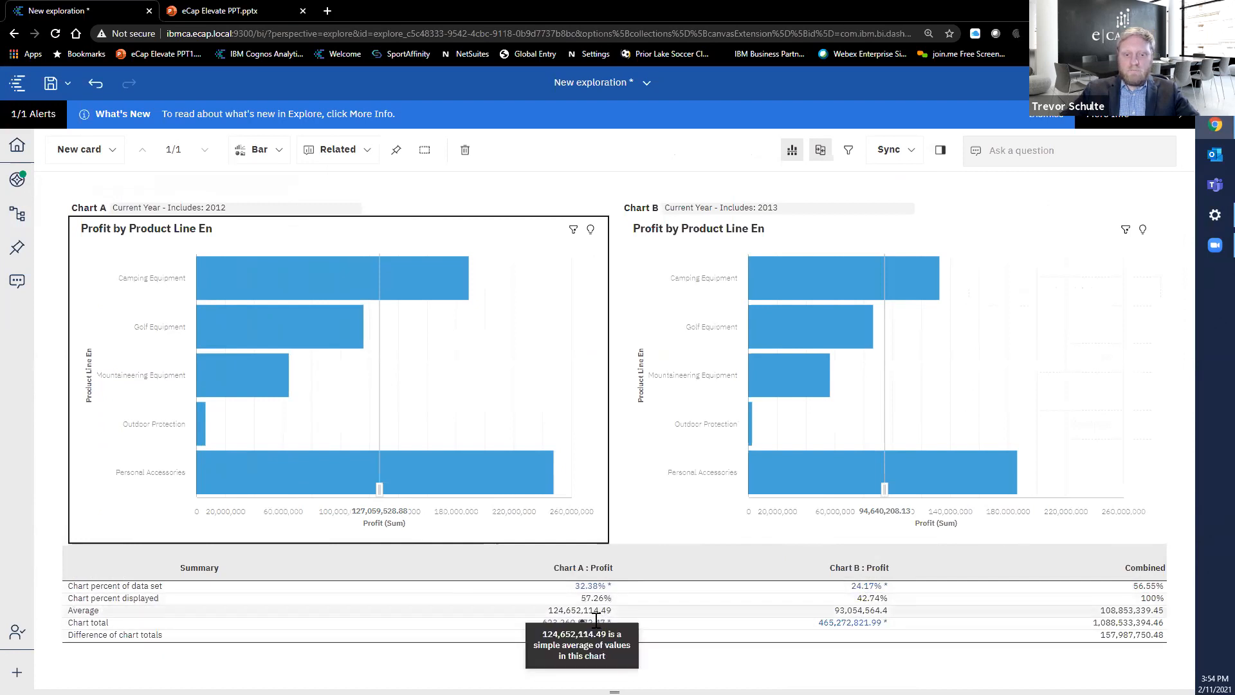
{"action": "mouse_move", "coordinate": [584, 622]}
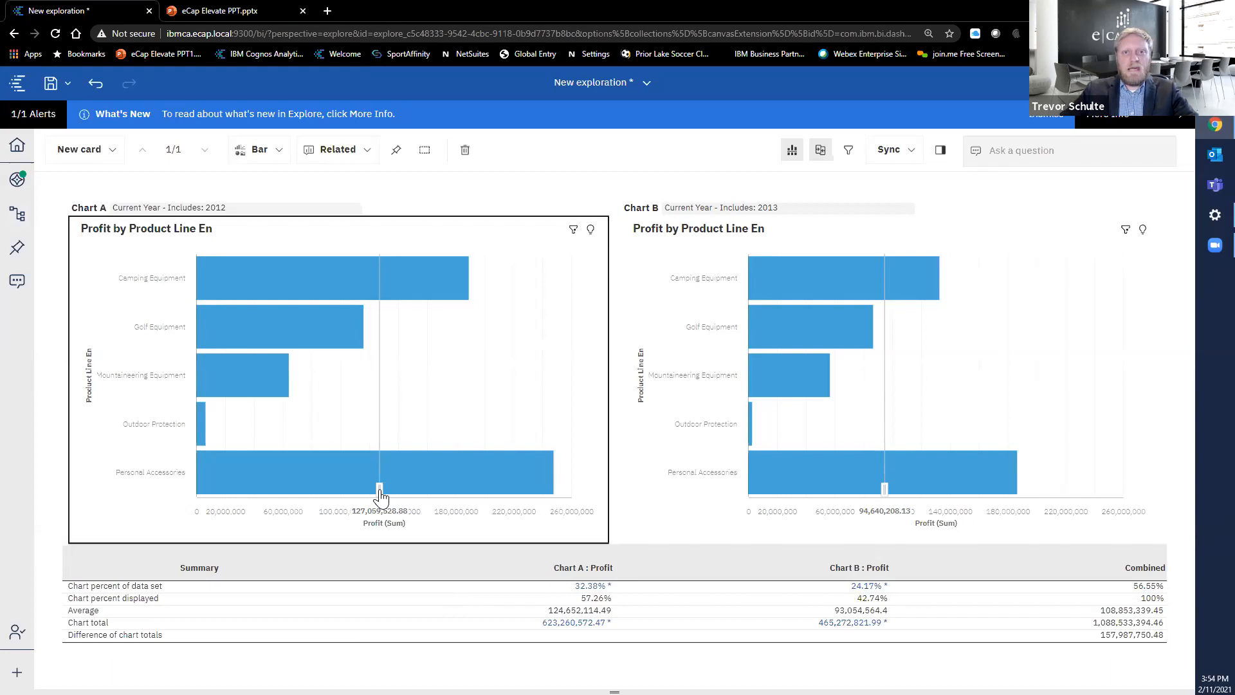
{"action": "left_click_drag", "start_coordinate": [380, 497], "coordinate": [453, 504]}
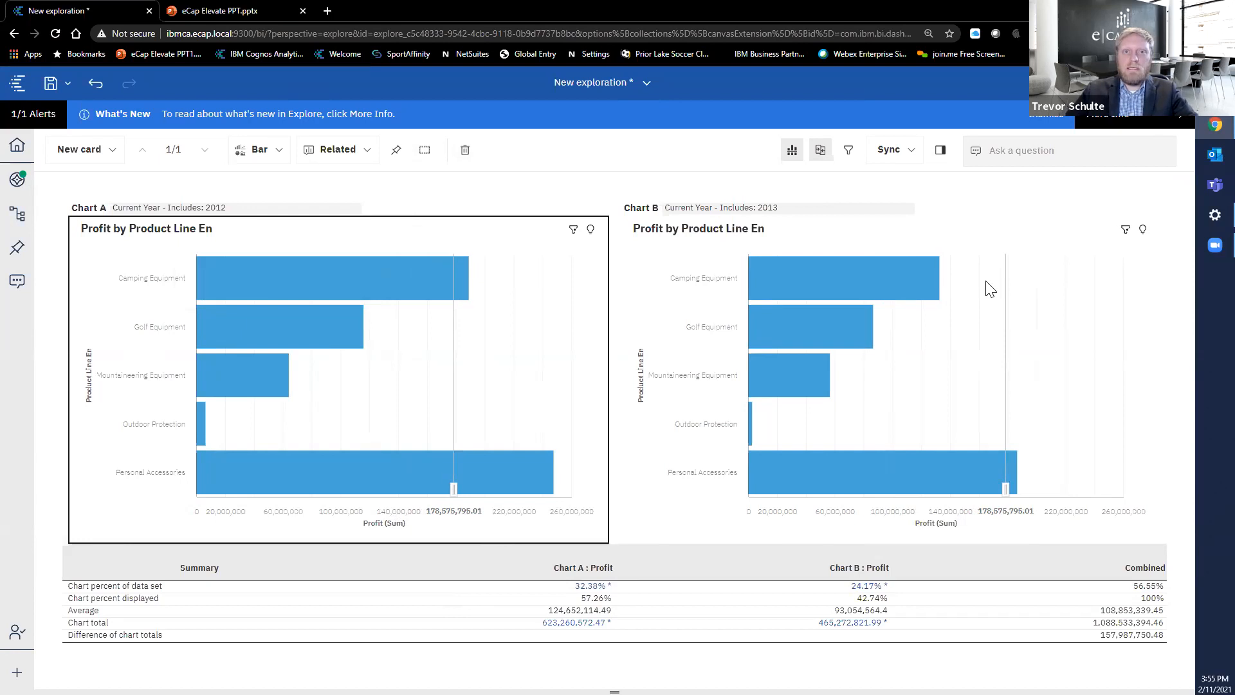
Turn on insights for Chart A, with Average and Meaningful differences included
{"action": "left_click", "coordinate": [591, 232]}
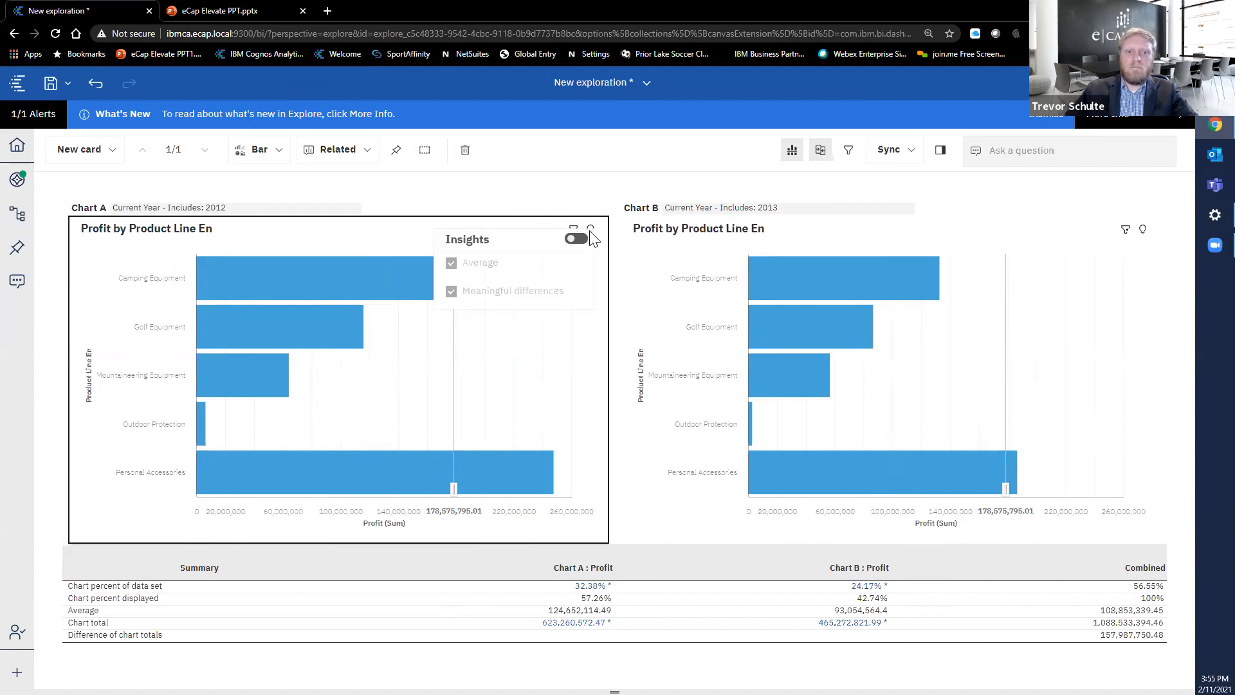
{"action": "left_click", "coordinate": [574, 241]}
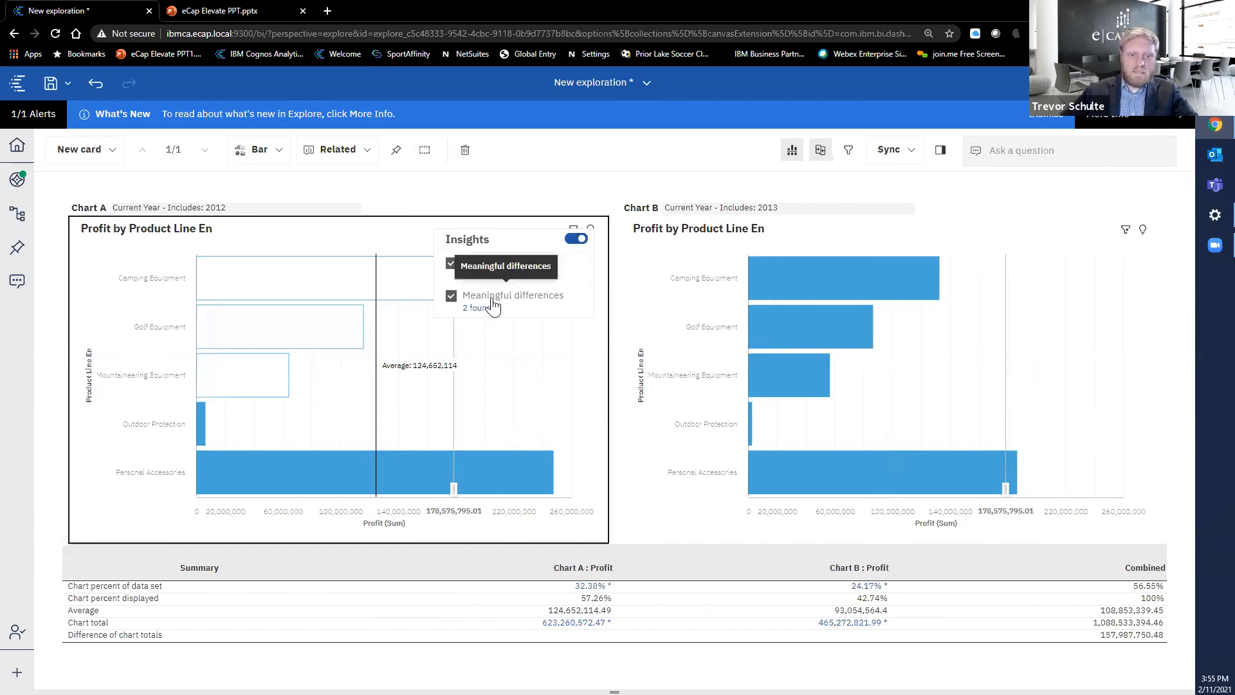
{"action": "mouse_move", "coordinate": [476, 314]}
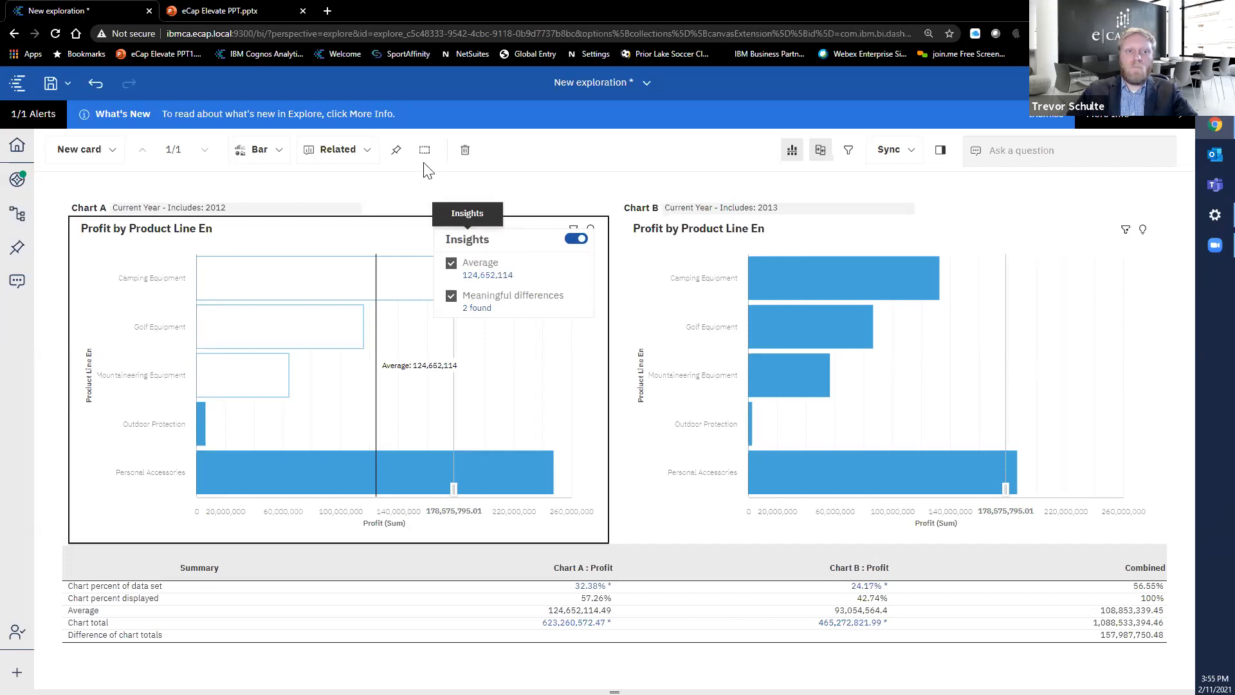
{"action": "left_click", "coordinate": [390, 184]}
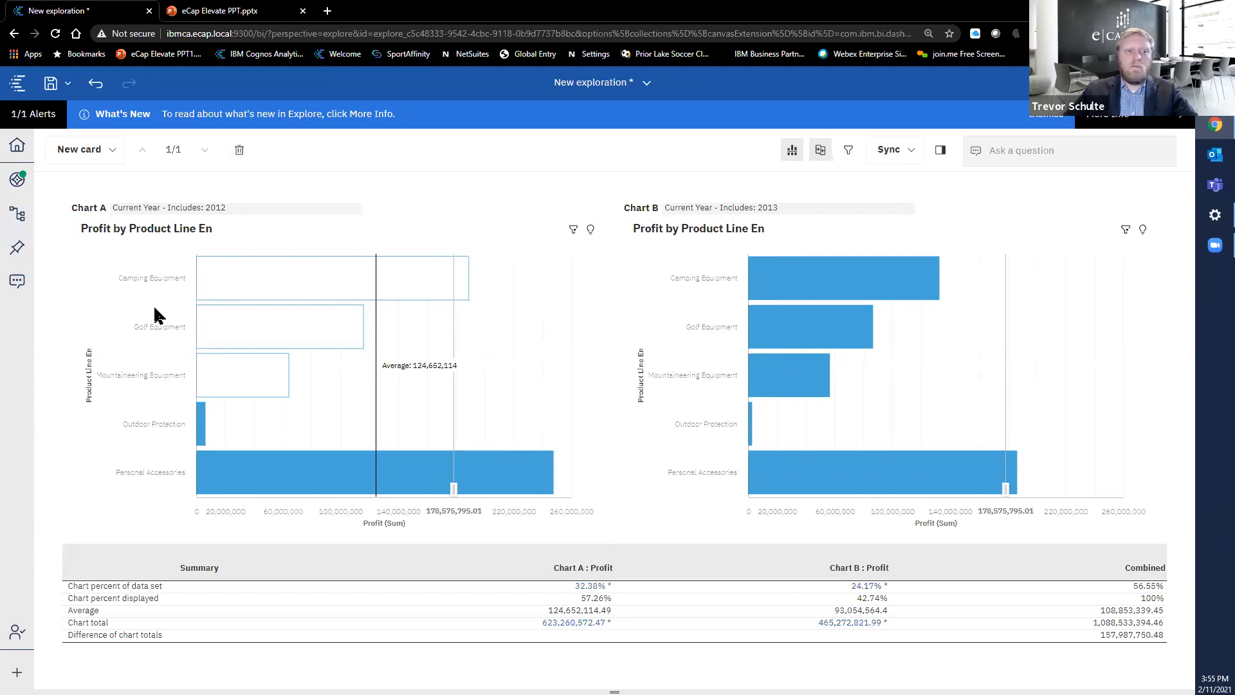
Pin the 2012 Profit by Product Line chart (Chart A) to My pins
{"action": "left_click", "coordinate": [501, 238]}
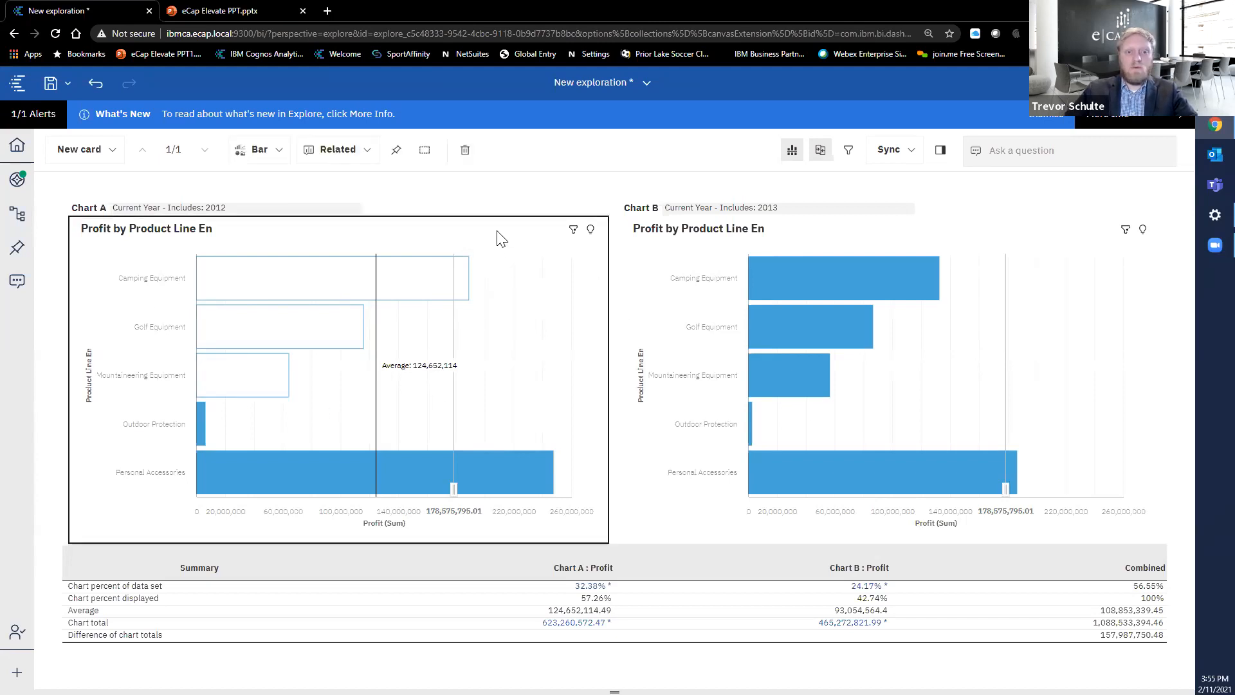
{"action": "left_click", "coordinate": [374, 204]}
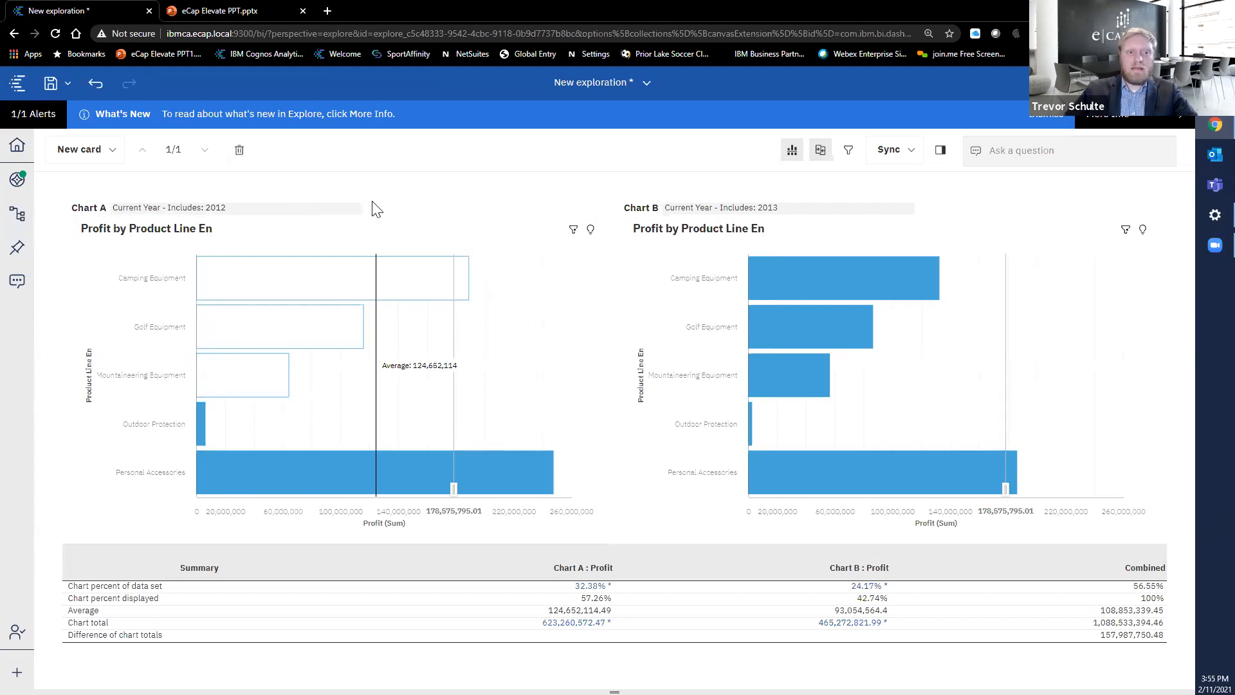
{"action": "left_click", "coordinate": [294, 228]}
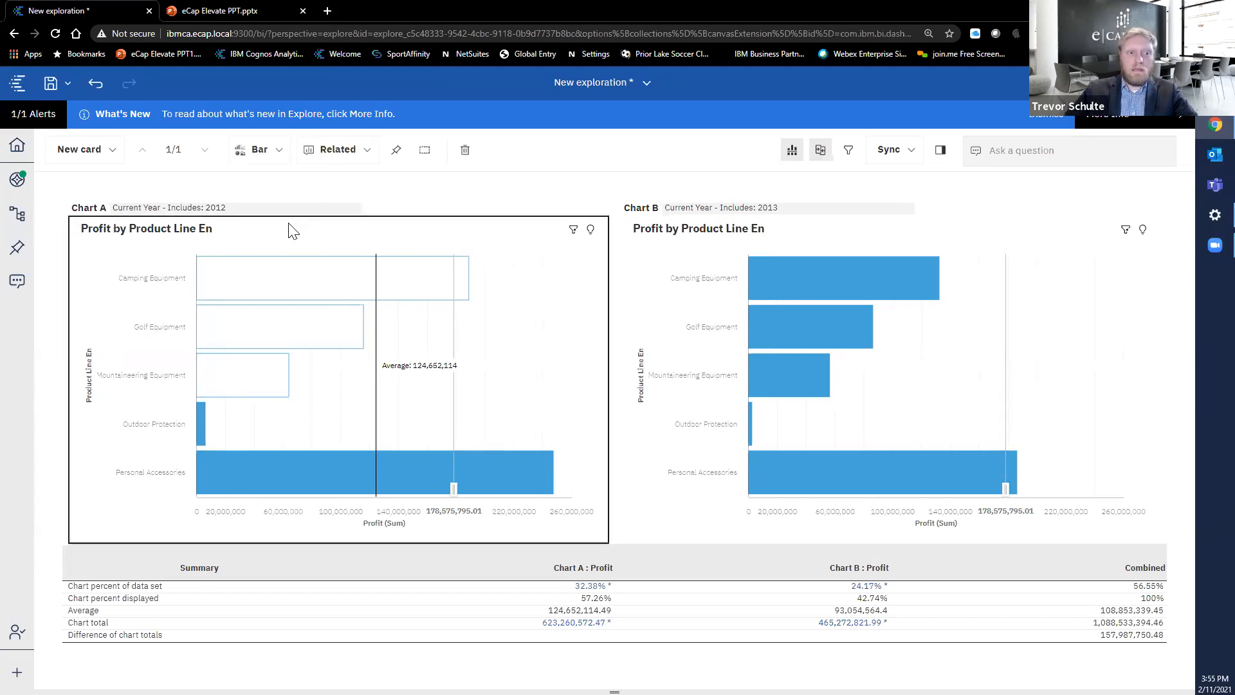
{"action": "left_click", "coordinate": [396, 151]}
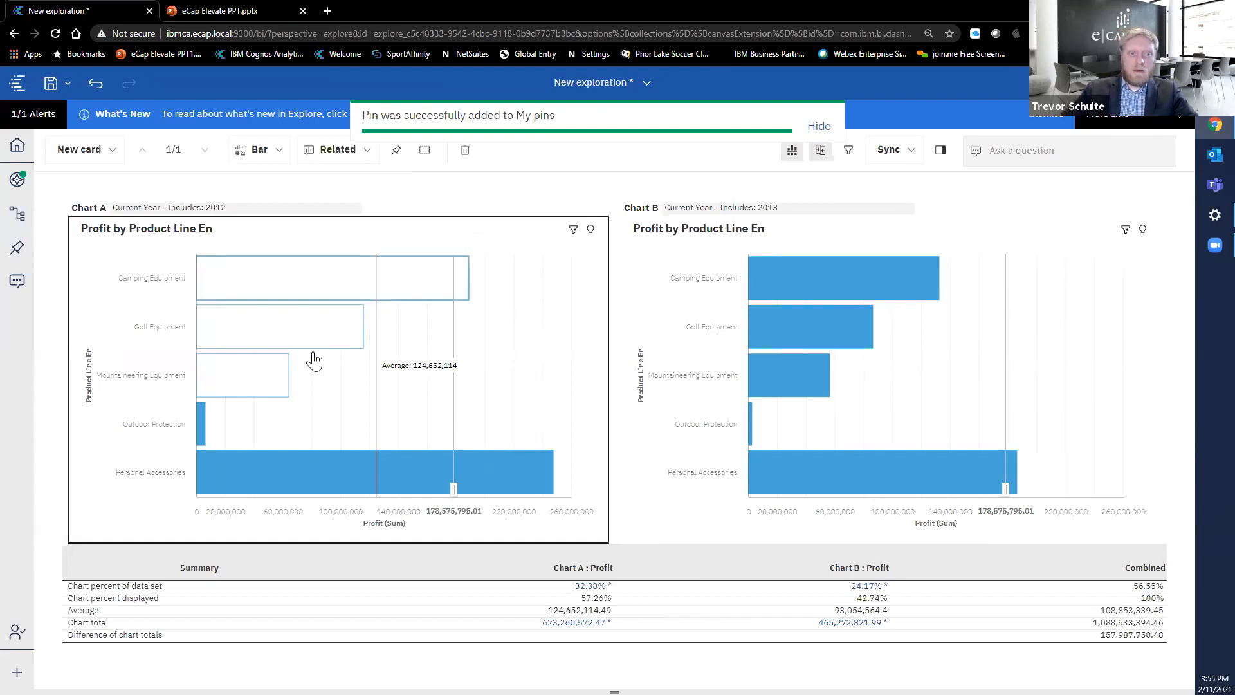
{"action": "mouse_move", "coordinate": [329, 346]}
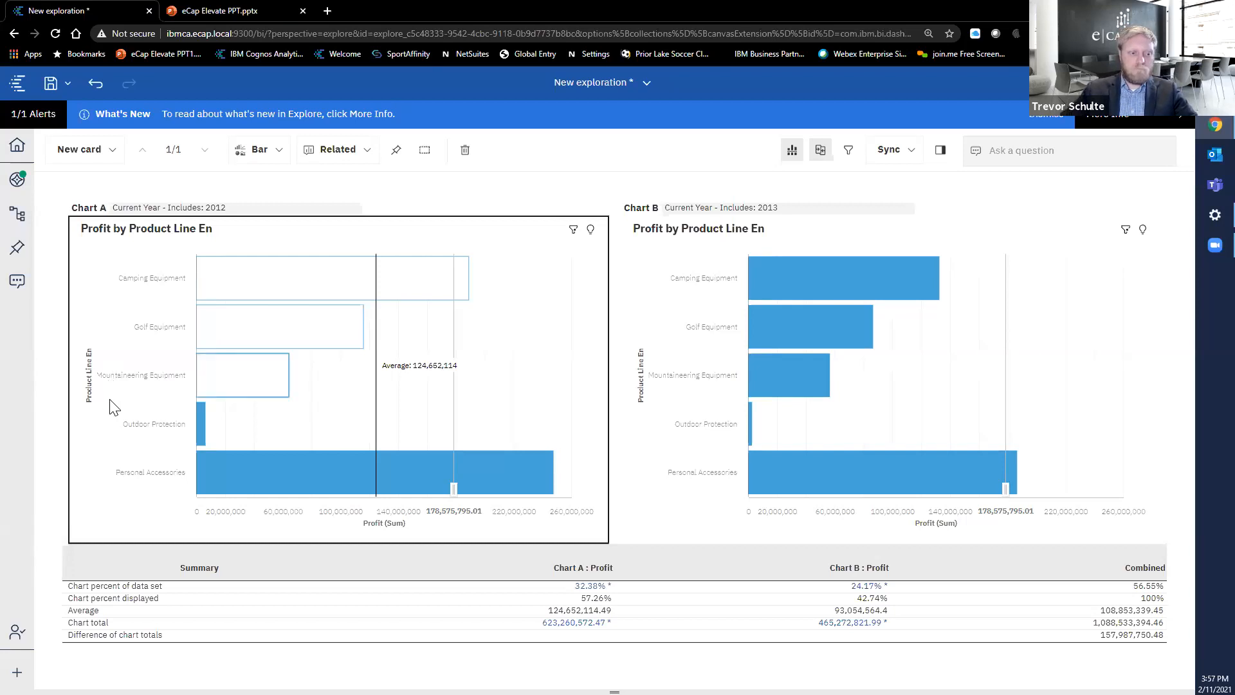
Start a new data module from the GOSALES2/gosales schema on the GO Sales data server, choosing to select its tables manually
{"action": "left_click", "coordinate": [17, 672]}
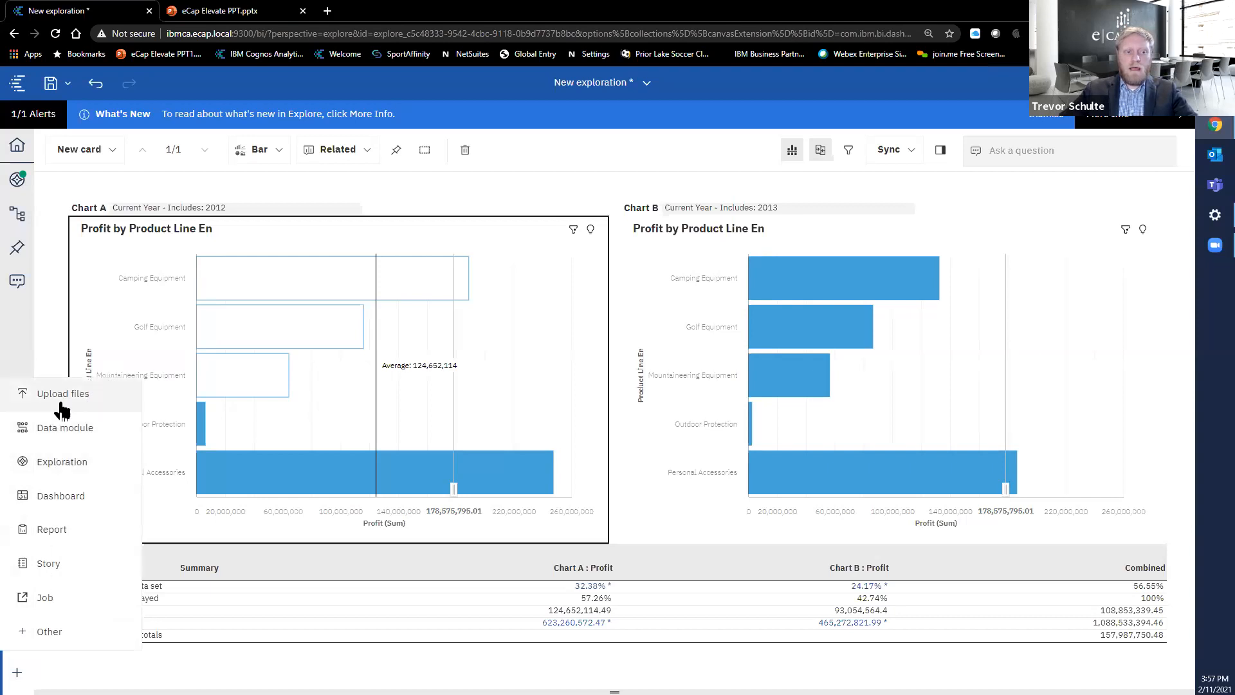
{"action": "left_click", "coordinate": [63, 435]}
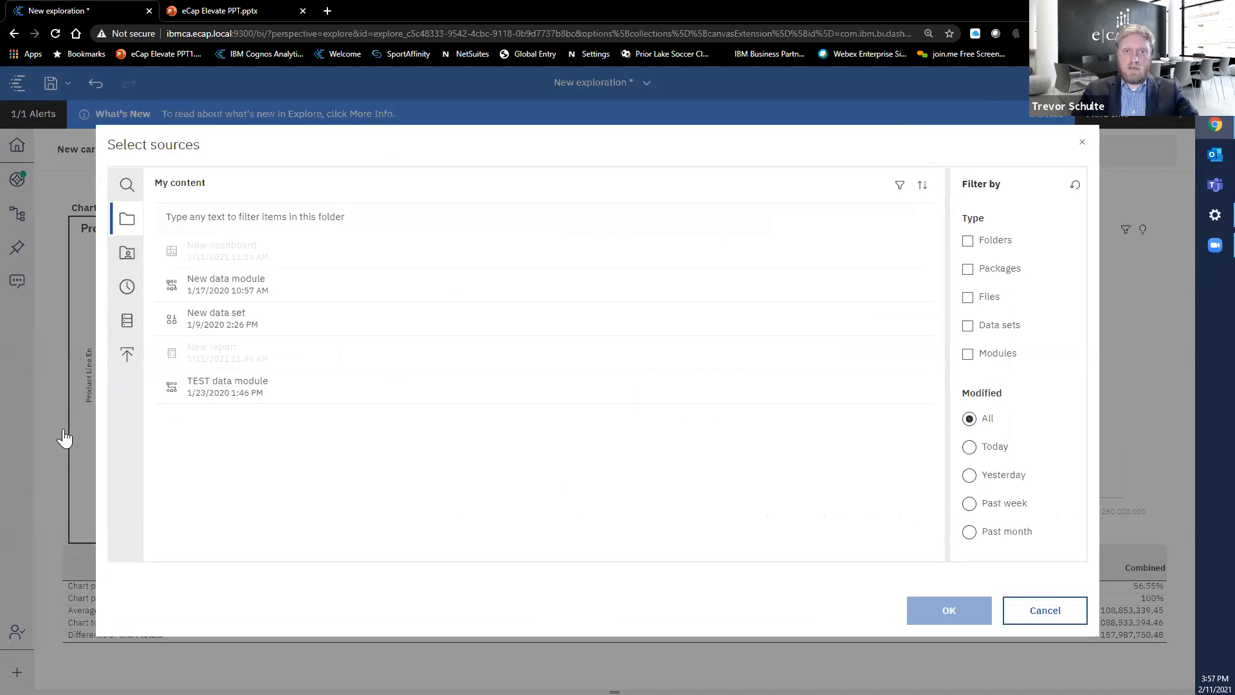
{"action": "left_click", "coordinate": [128, 325]}
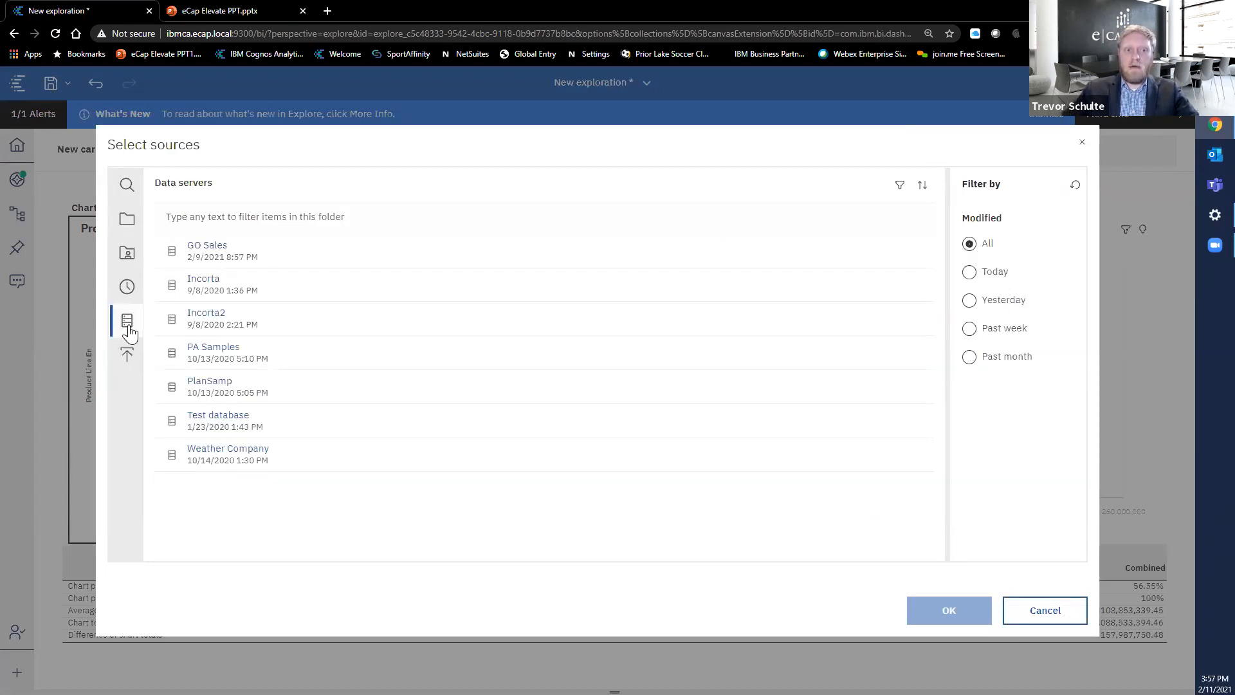
{"action": "left_click", "coordinate": [207, 250]}
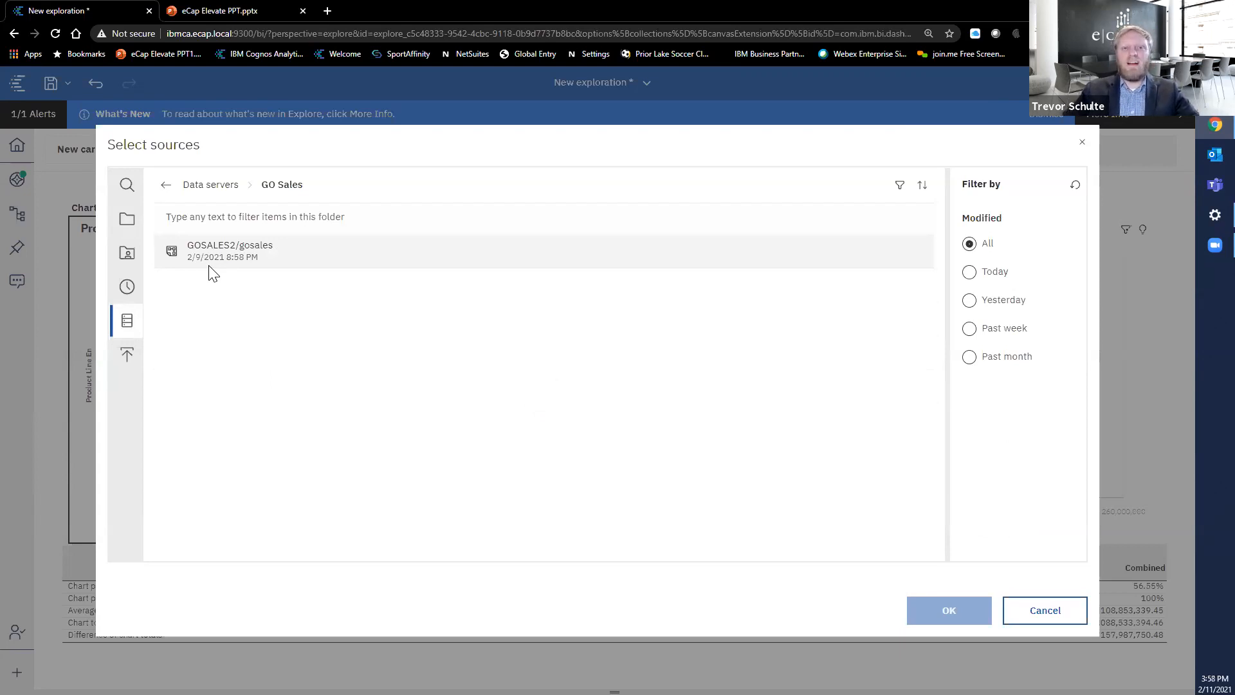
{"action": "left_click", "coordinate": [234, 243]}
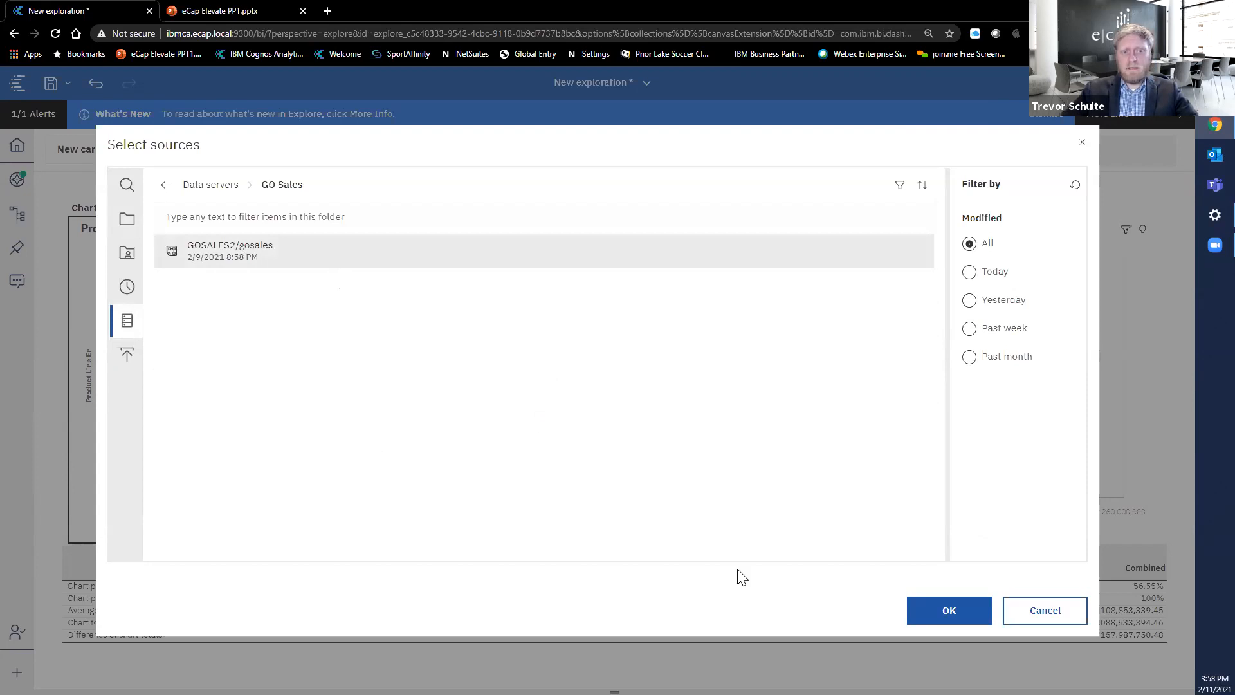
{"action": "left_click", "coordinate": [958, 616]}
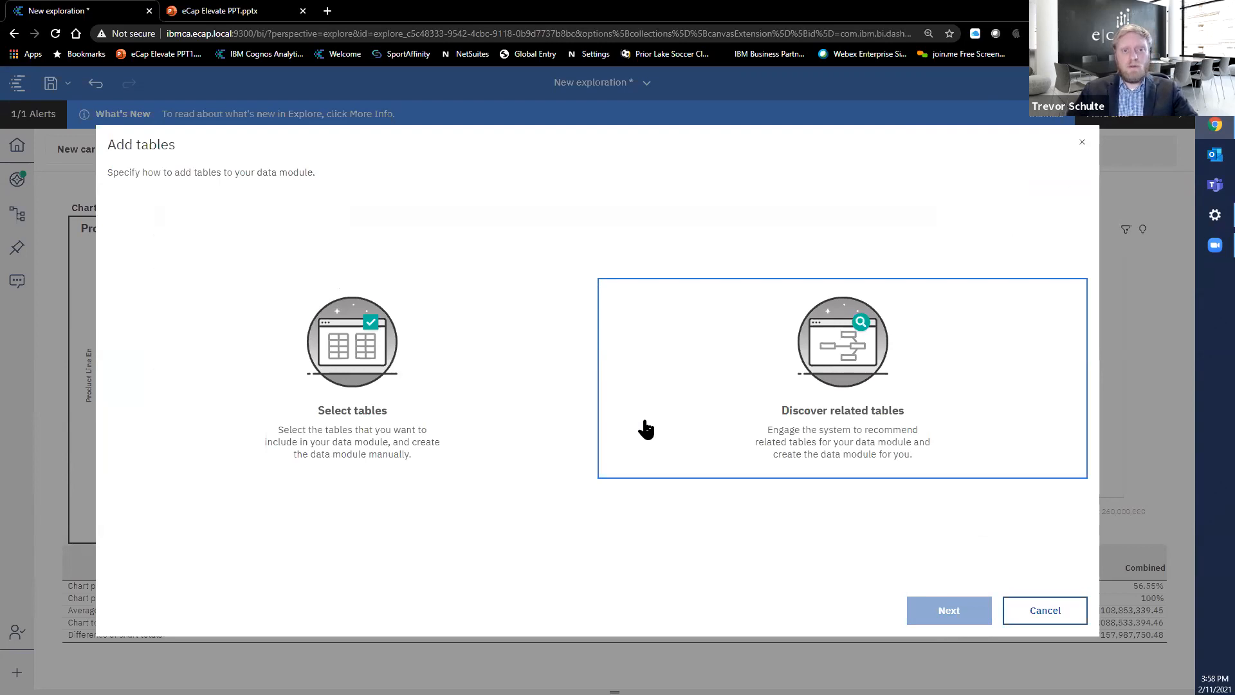
{"action": "left_click", "coordinate": [458, 433]}
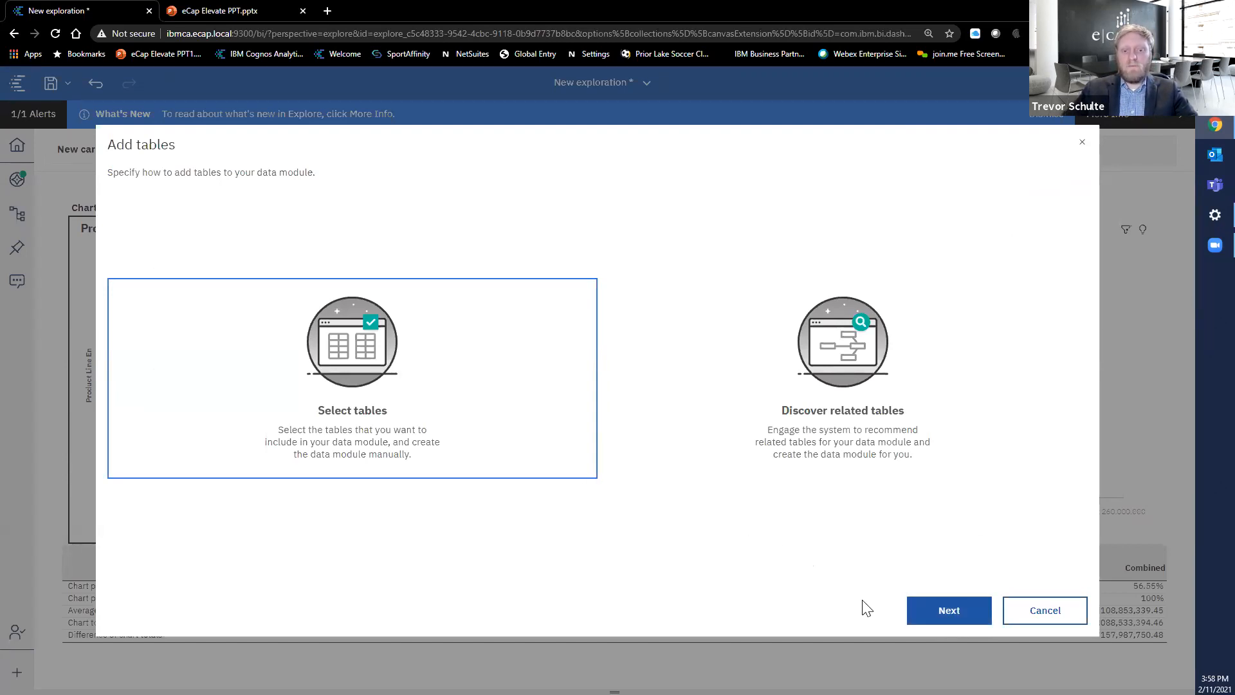
{"action": "left_click", "coordinate": [970, 618]}
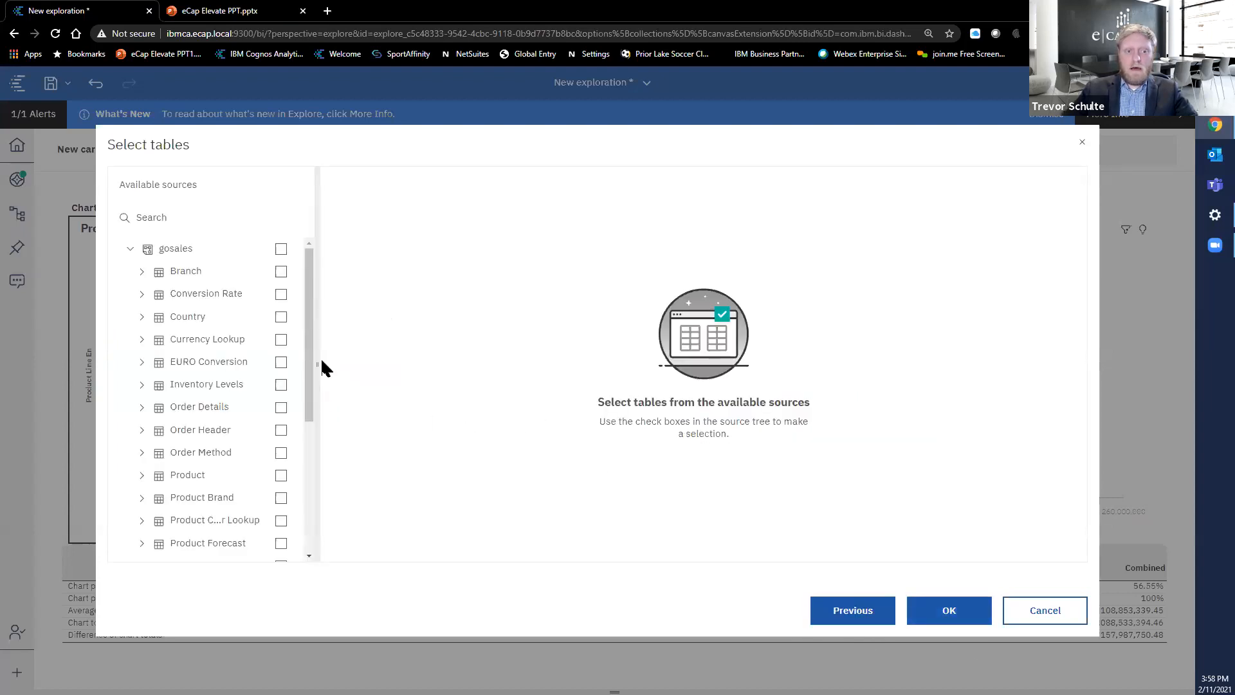
Widen the source list and include the Branch, Order Details, Order Header, Order Method and Product tables
{"action": "left_click_drag", "start_coordinate": [318, 363], "coordinate": [370, 381]}
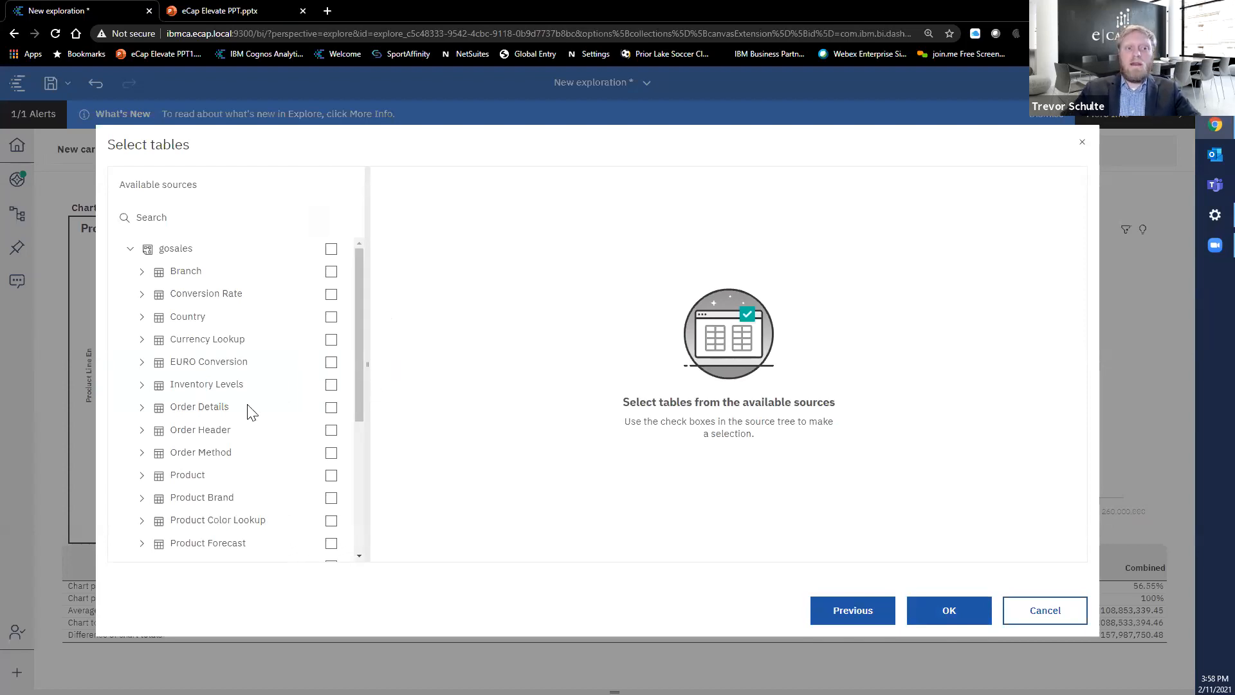
{"action": "left_click", "coordinate": [332, 276]}
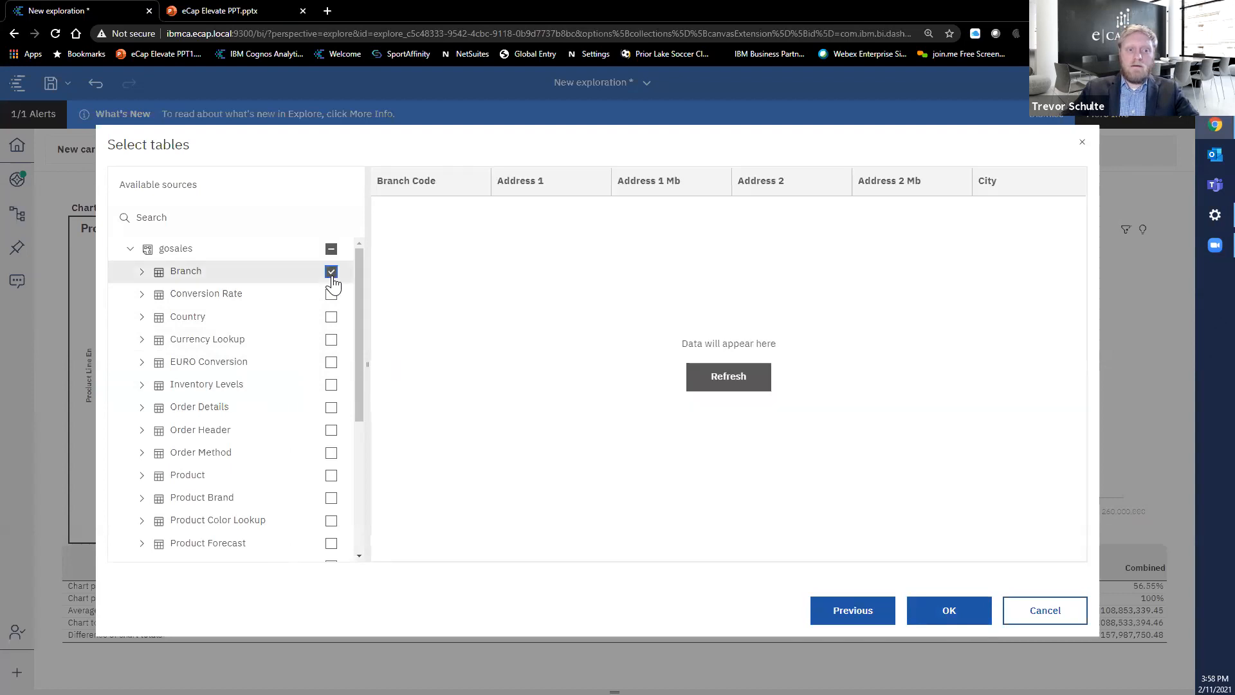
{"action": "left_click", "coordinate": [331, 409]}
{"action": "left_click", "coordinate": [331, 433]}
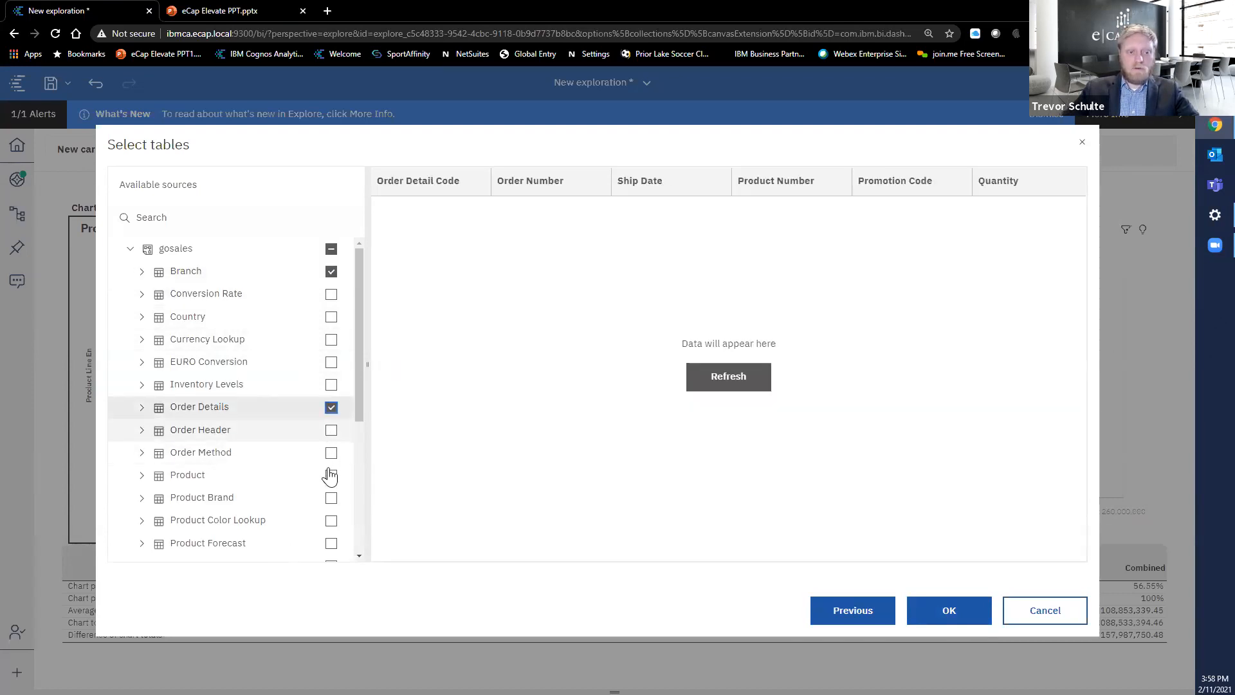
{"action": "left_click", "coordinate": [332, 457]}
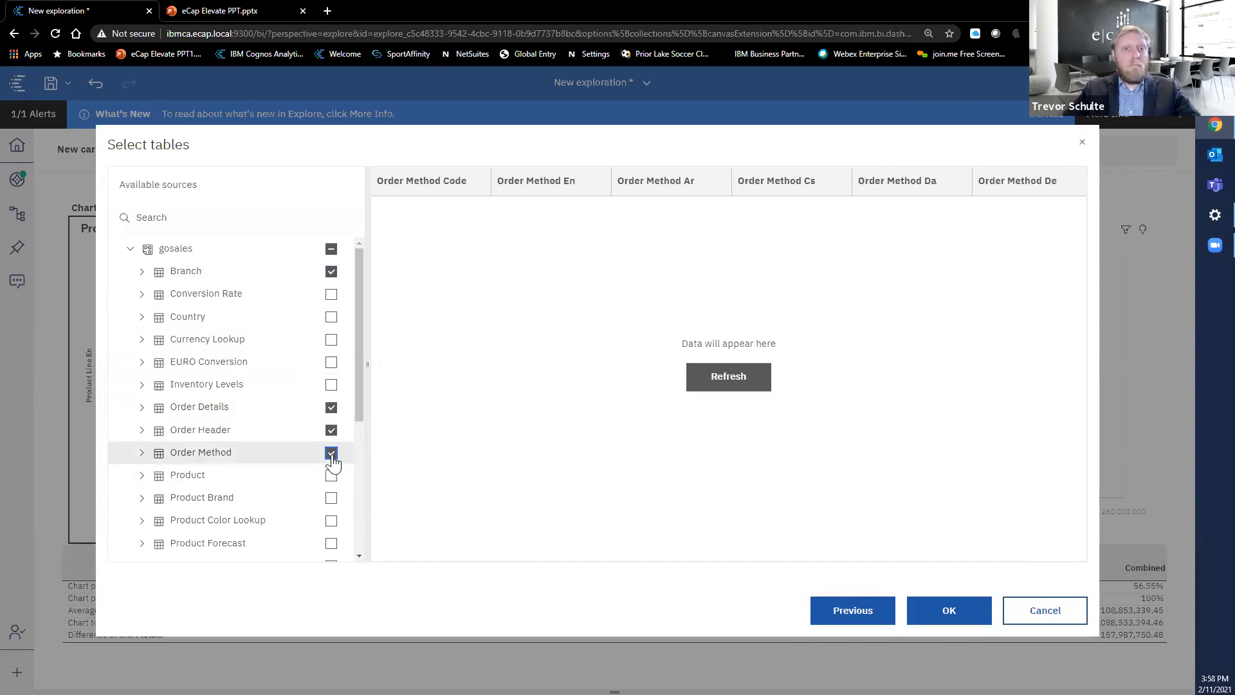
{"action": "left_click", "coordinate": [331, 476]}
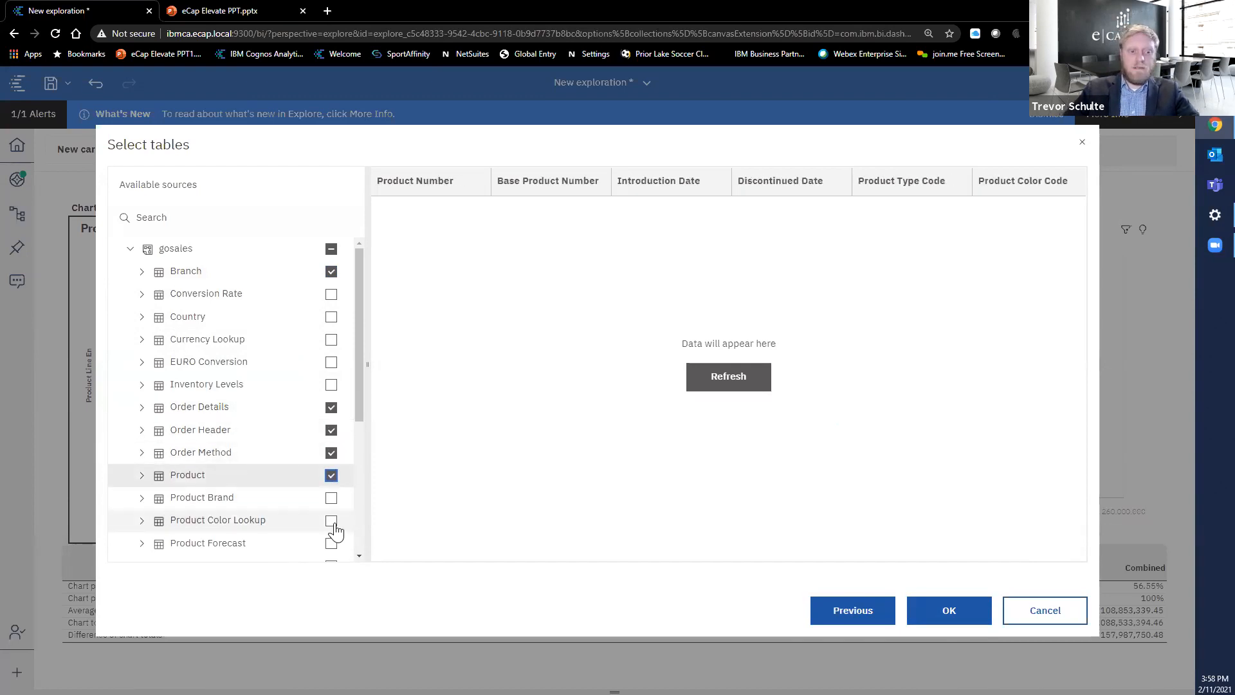
Include the Product Line, Product Type, Sales Region, Time Dimension and Country tables in the selection as well
{"action": "scroll", "coordinate": [331, 515], "scroll_direction": "down", "scroll_amount": 4}
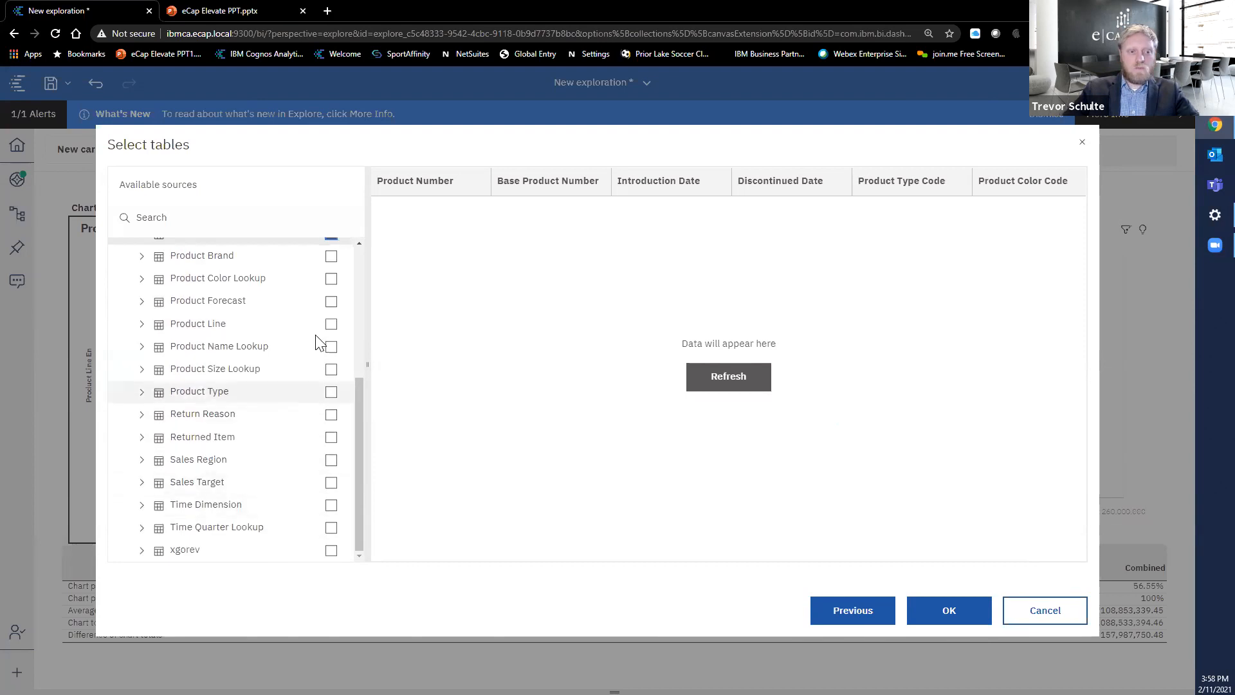
{"action": "left_click", "coordinate": [330, 394]}
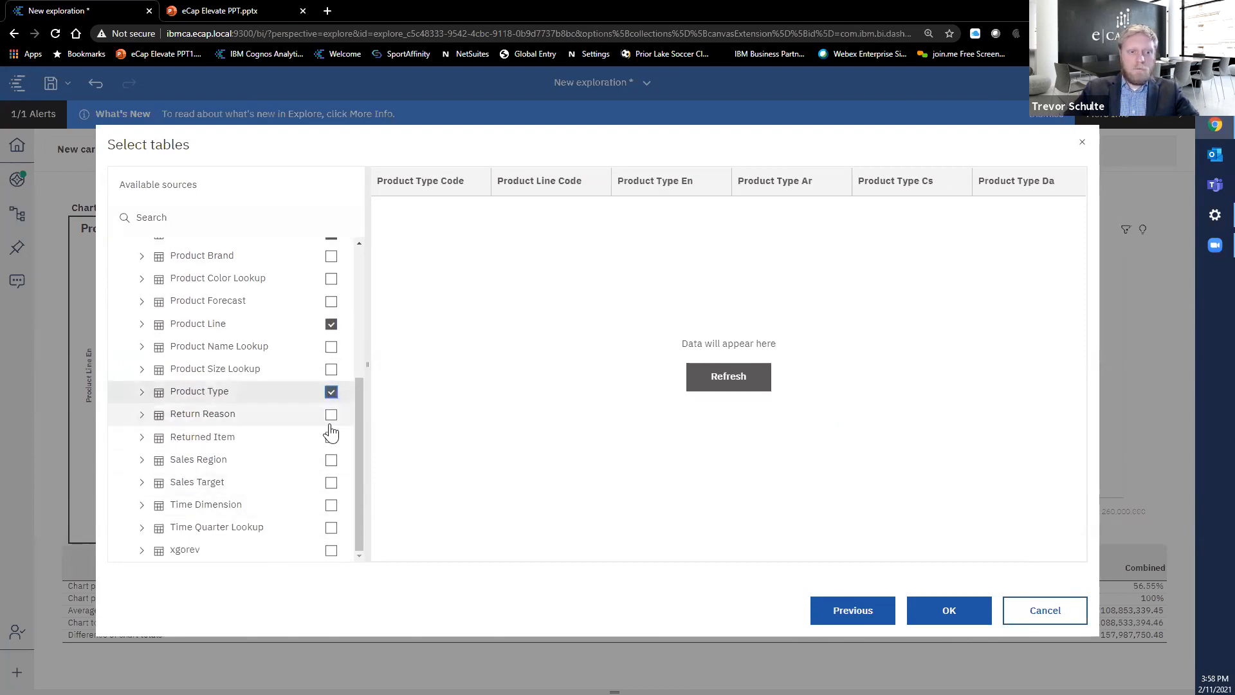
{"action": "left_click", "coordinate": [331, 465]}
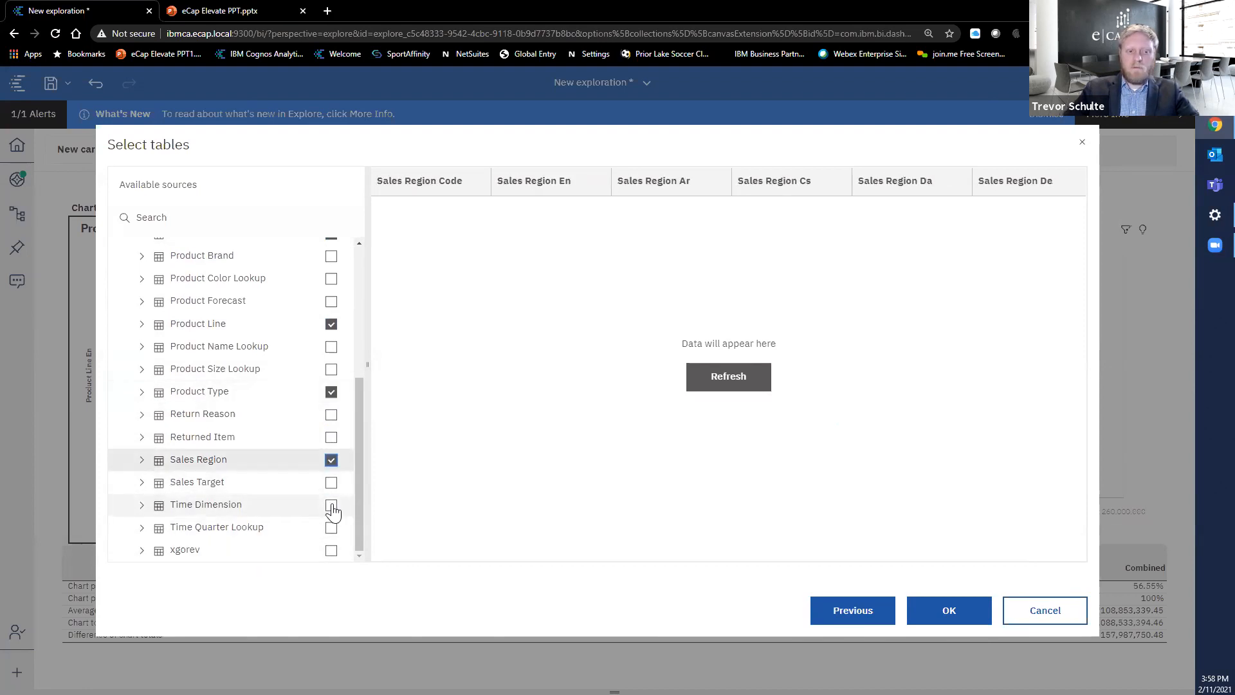
{"action": "left_click", "coordinate": [332, 506]}
{"action": "scroll", "coordinate": [346, 473], "scroll_direction": "up", "scroll_amount": 3}
{"action": "scroll", "coordinate": [346, 476], "scroll_direction": "up", "scroll_amount": 2}
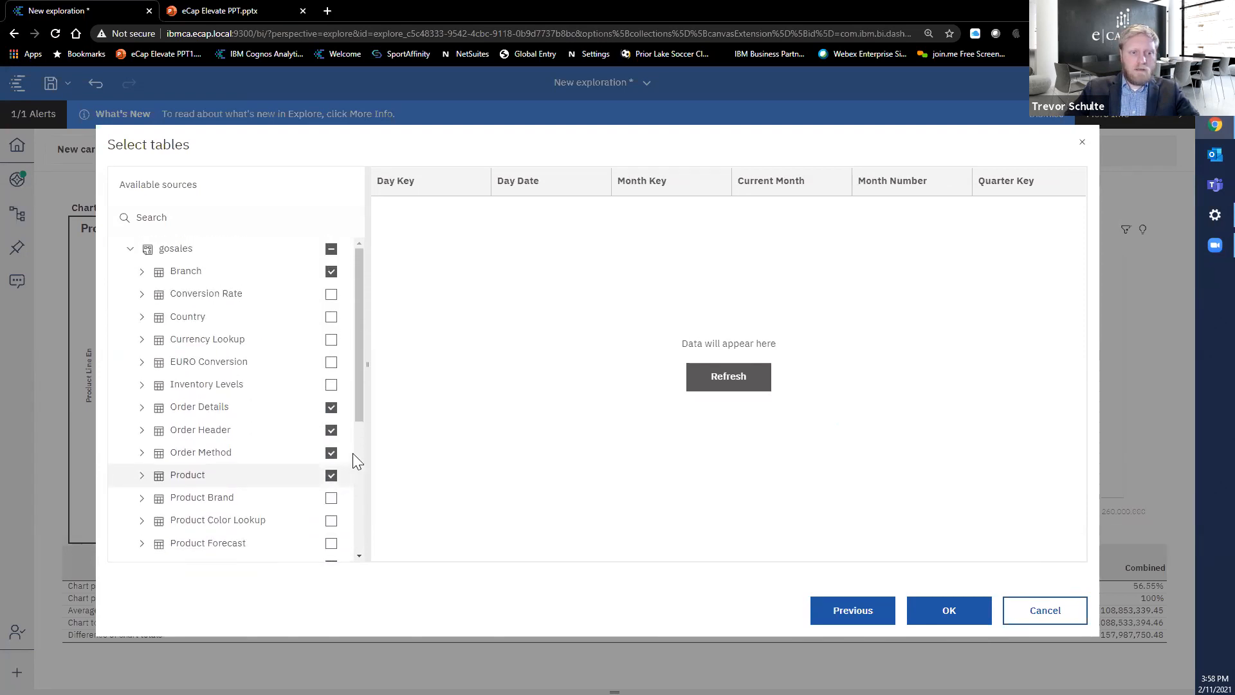
{"action": "left_click", "coordinate": [330, 318]}
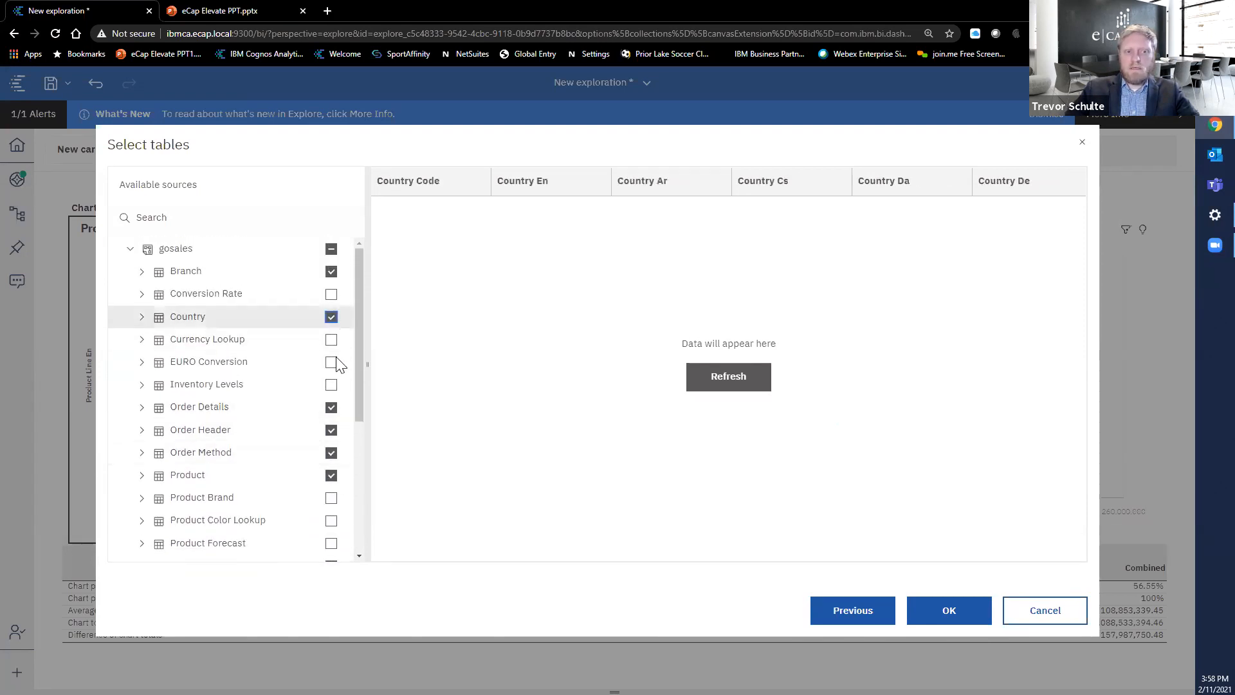
Preview the data of the Country and Branch tables, and add all selected tables to the data module
{"action": "left_click", "coordinate": [733, 381]}
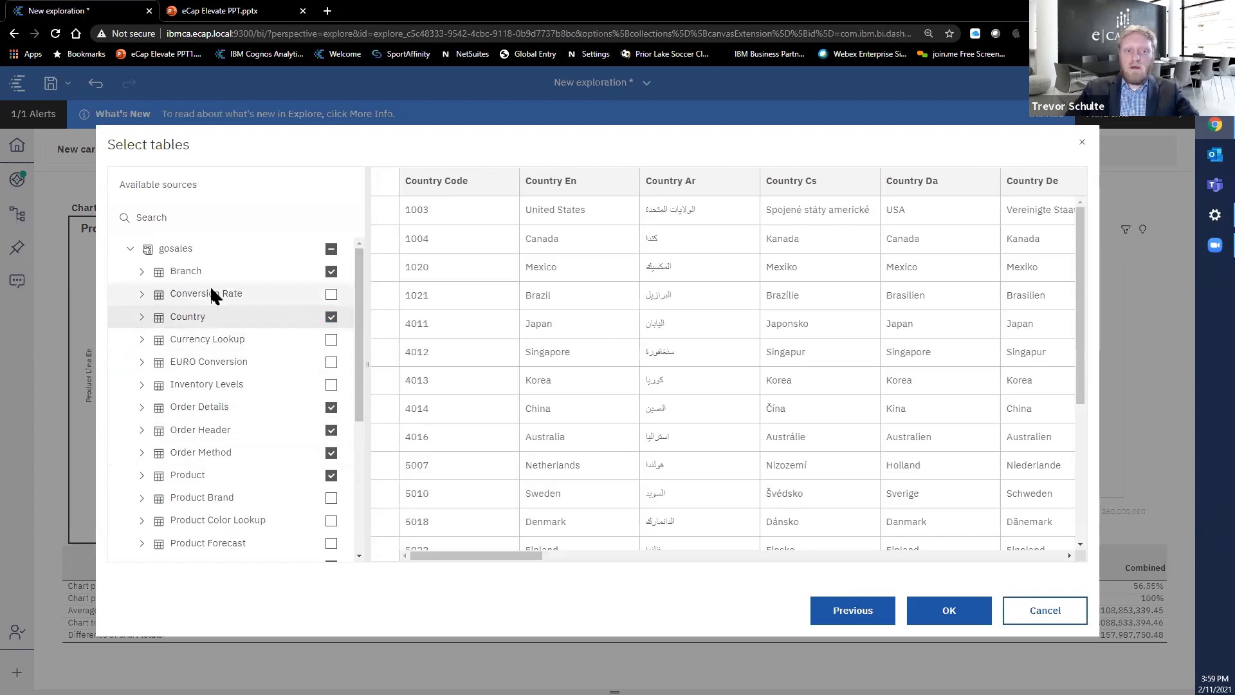
{"action": "left_click", "coordinate": [193, 271]}
{"action": "left_click", "coordinate": [713, 379]}
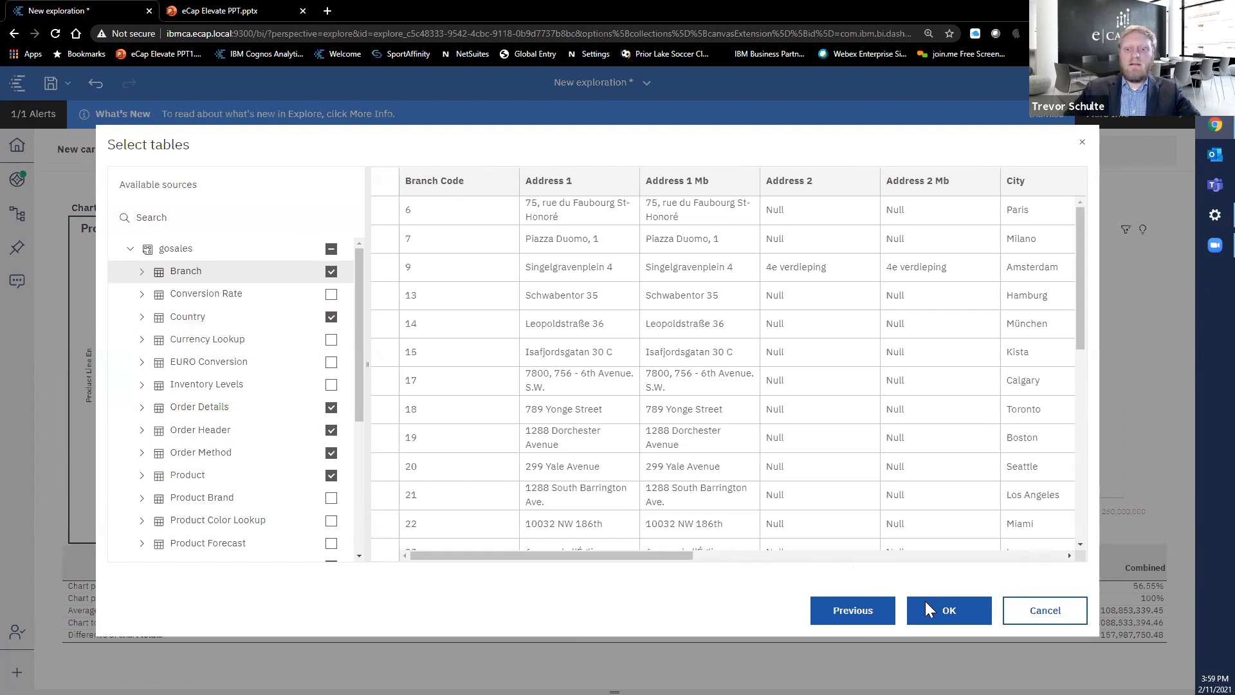
{"action": "left_click", "coordinate": [946, 617]}
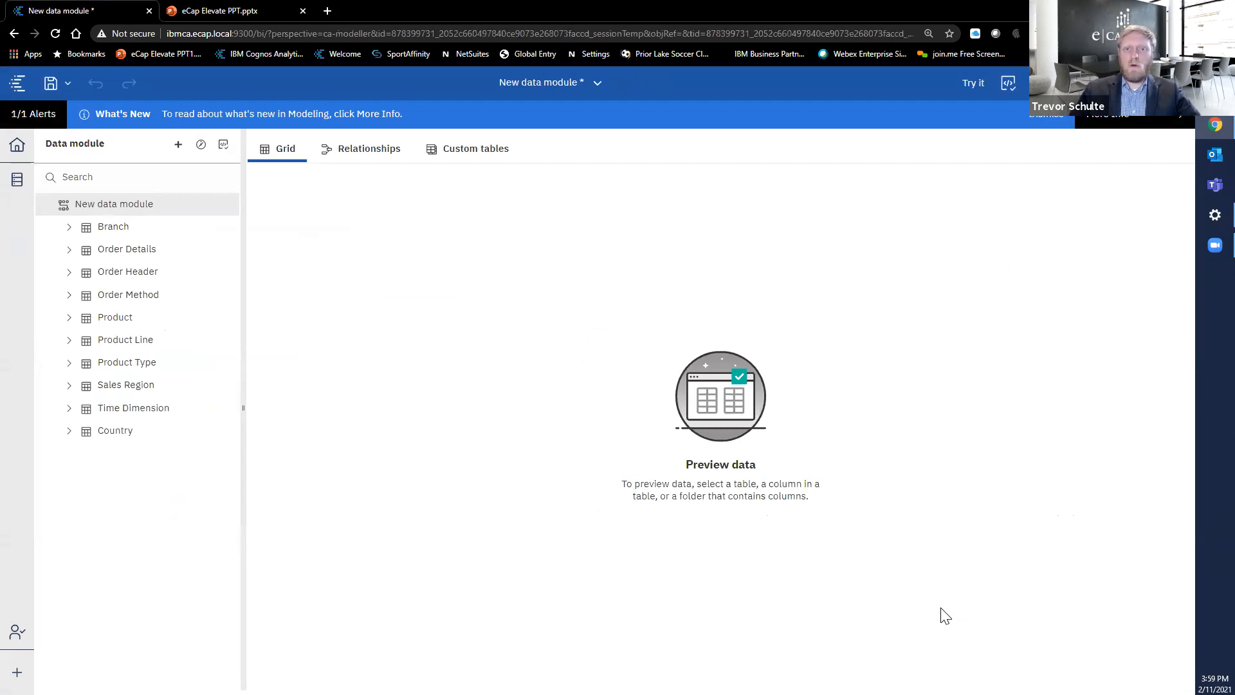
Show the module's relationships diagram and arrange Sales Region, Country and Branch in a descending chain
{"action": "left_click", "coordinate": [360, 157]}
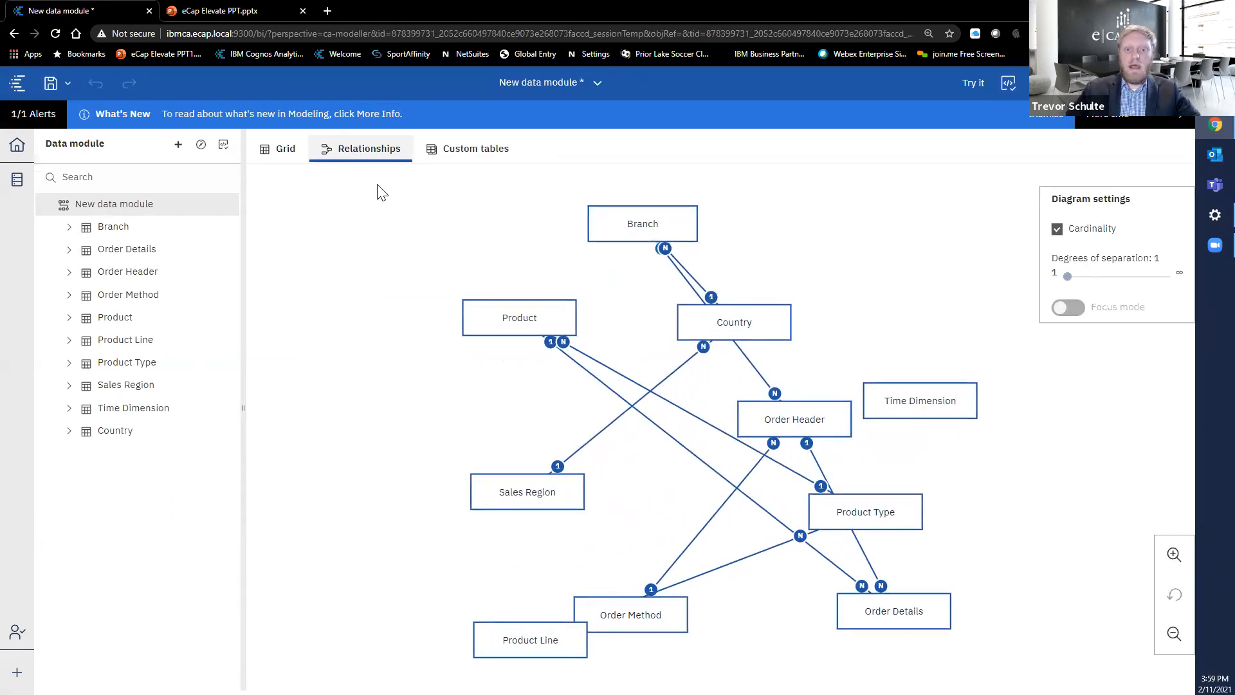
{"action": "left_click_drag", "start_coordinate": [536, 494], "coordinate": [331, 212]}
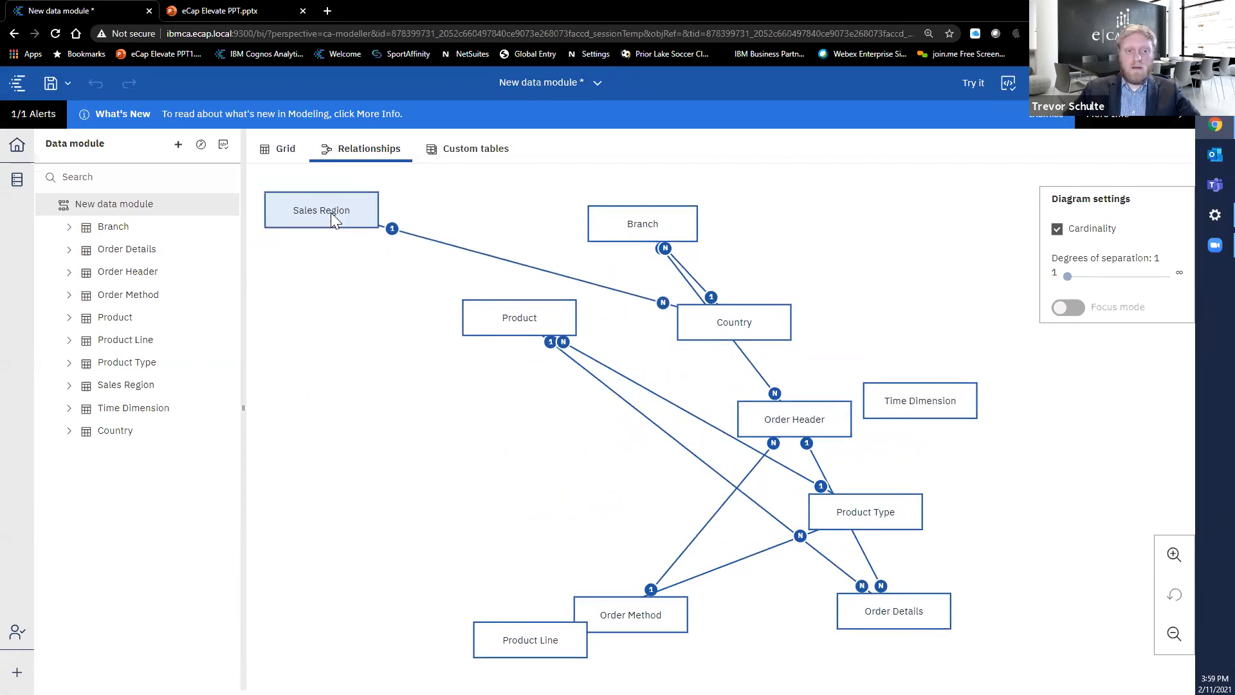
{"action": "left_click_drag", "start_coordinate": [688, 325], "coordinate": [411, 357]}
{"action": "left_click_drag", "start_coordinate": [623, 235], "coordinate": [407, 498]}
Arrange Product Line, Product Type and Product in a vertical column beside the Sales Region chain
{"action": "left_click_drag", "start_coordinate": [522, 329], "coordinate": [522, 341]}
{"action": "left_click_drag", "start_coordinate": [537, 401], "coordinate": [551, 418]}
{"action": "left_click_drag", "start_coordinate": [840, 522], "coordinate": [512, 328]}
{"action": "left_click_drag", "start_coordinate": [555, 630], "coordinate": [553, 202]}
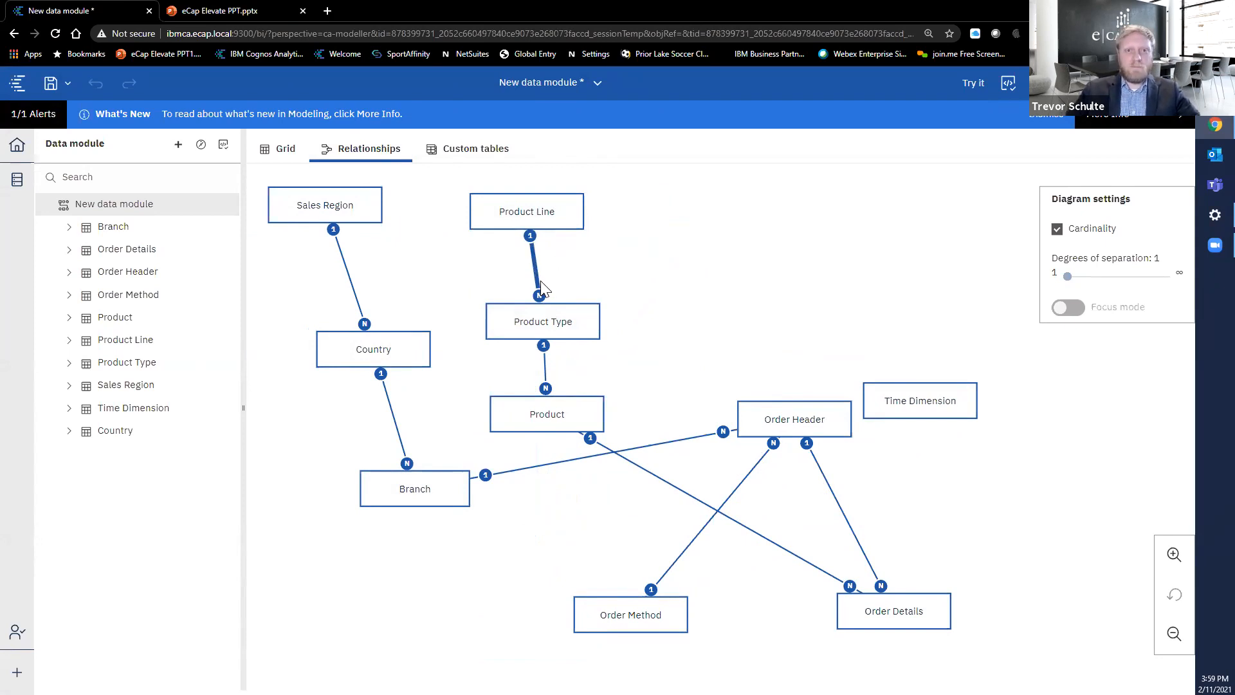
Place Order Header below Branch, Country below Sales Region, Order Method above Order Header, and Time Dimension above Order Details
{"action": "left_click_drag", "start_coordinate": [776, 427], "coordinate": [491, 584]}
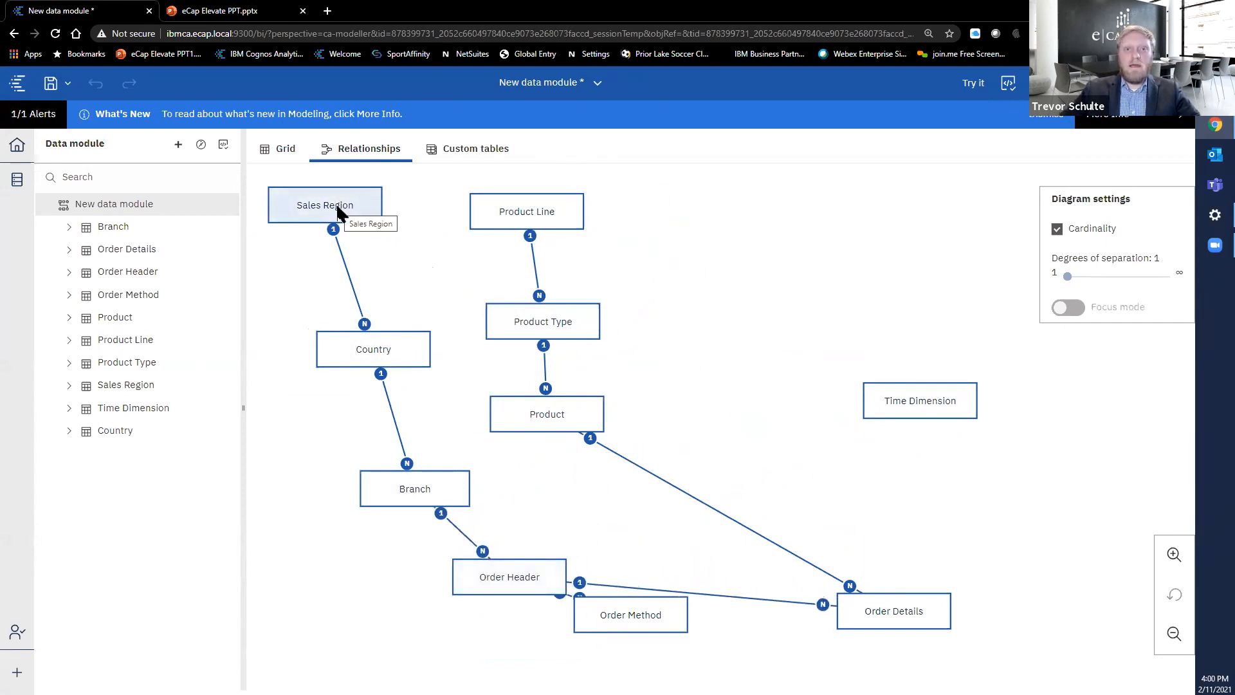
{"action": "left_click_drag", "start_coordinate": [393, 358], "coordinate": [354, 331]}
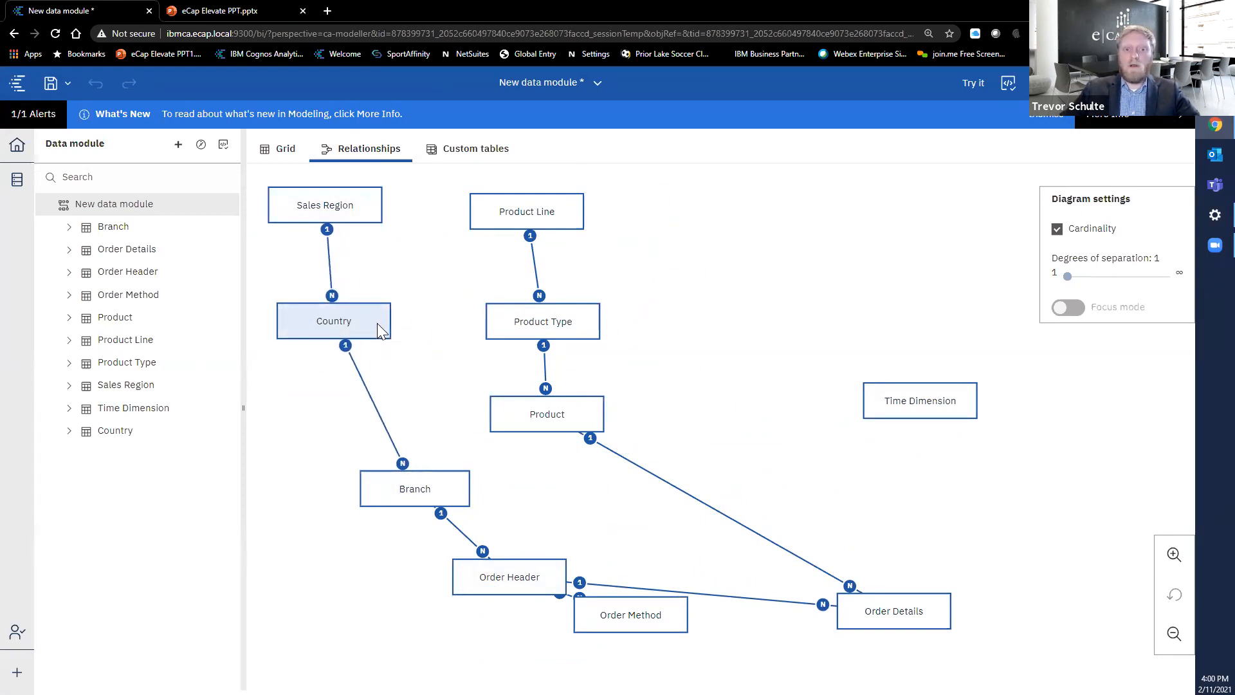
{"action": "left_click_drag", "start_coordinate": [613, 627], "coordinate": [572, 512]}
{"action": "left_click_drag", "start_coordinate": [895, 611], "coordinate": [759, 494]}
{"action": "left_click_drag", "start_coordinate": [903, 397], "coordinate": [758, 332]}
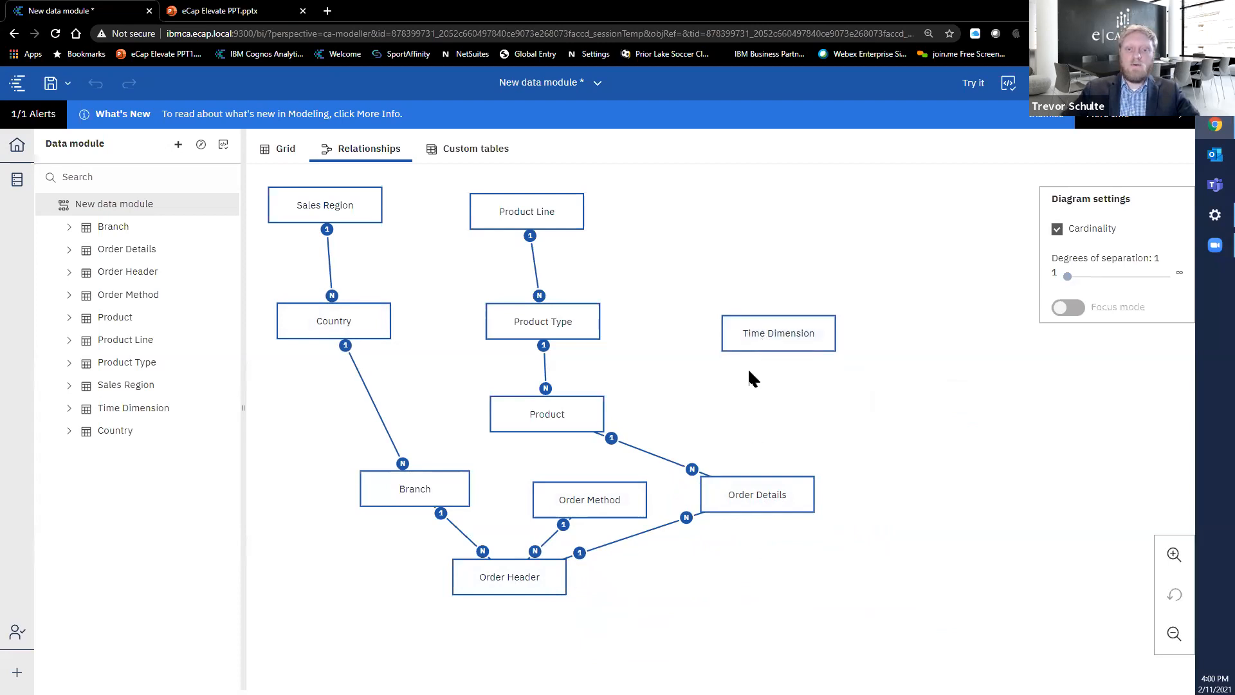
Start a relationship between Time Dimension and Order Details, matching Day Date with Ship Date
{"action": "left_click", "coordinate": [751, 342]}
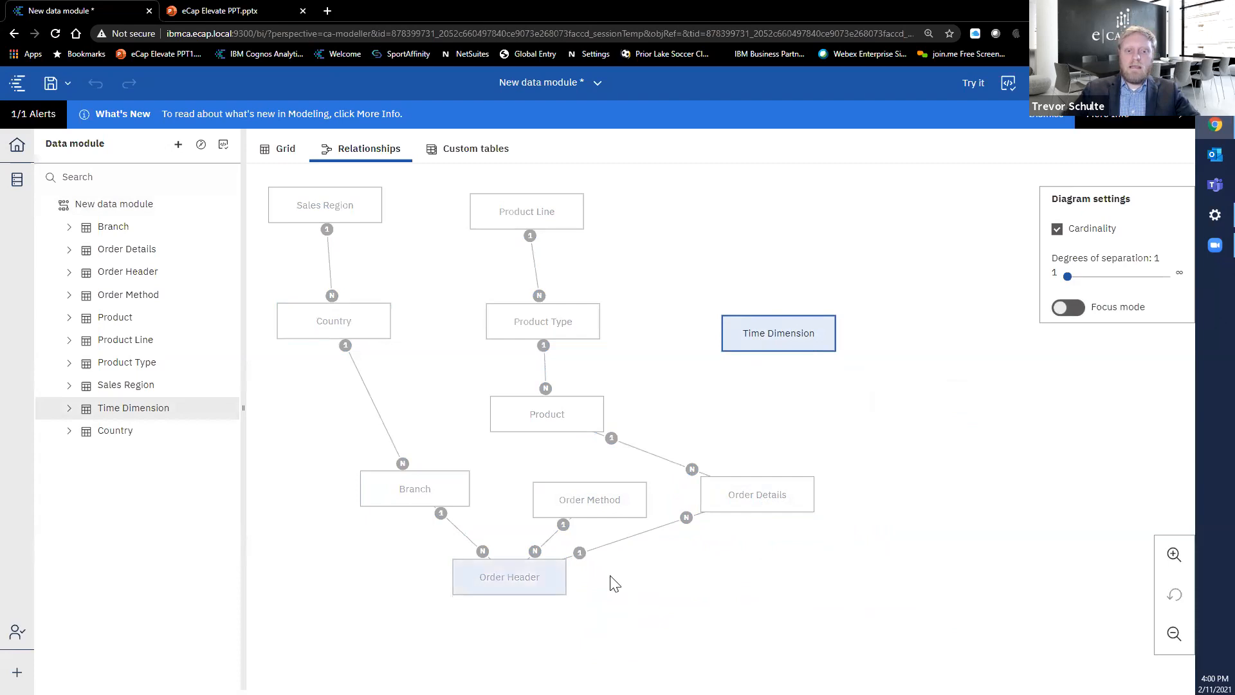
{"action": "left_click", "coordinate": [754, 499]}
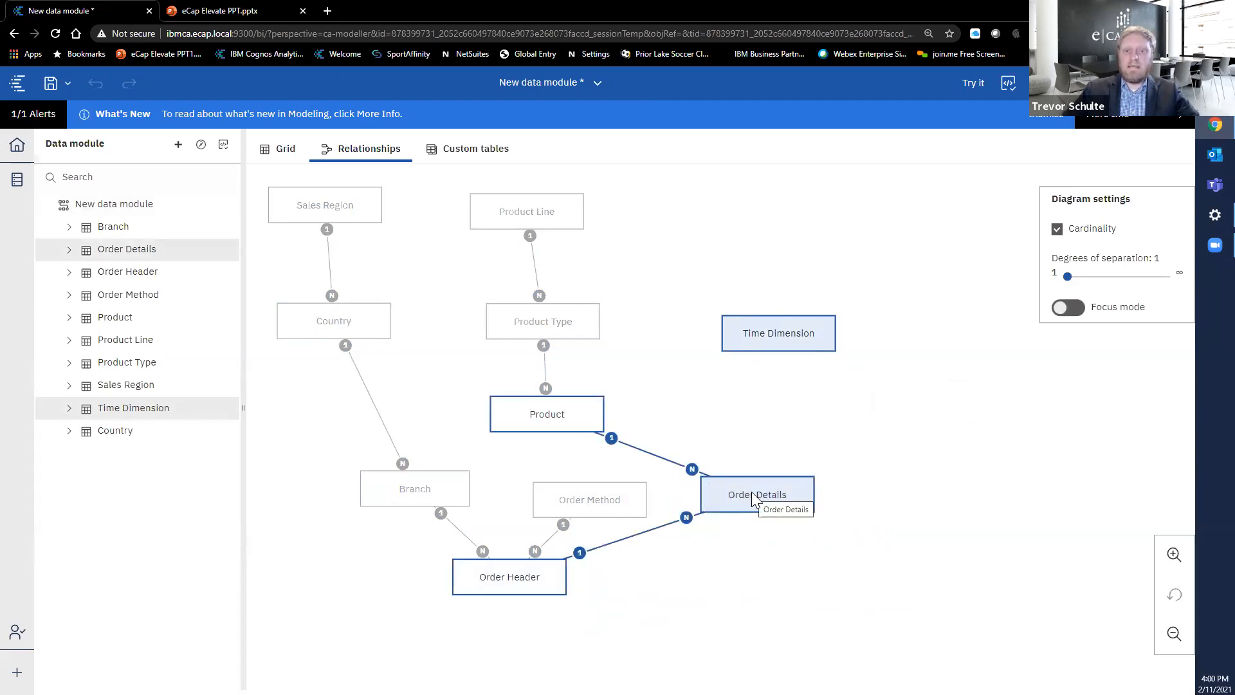
{"action": "right_click", "coordinate": [752, 491]}
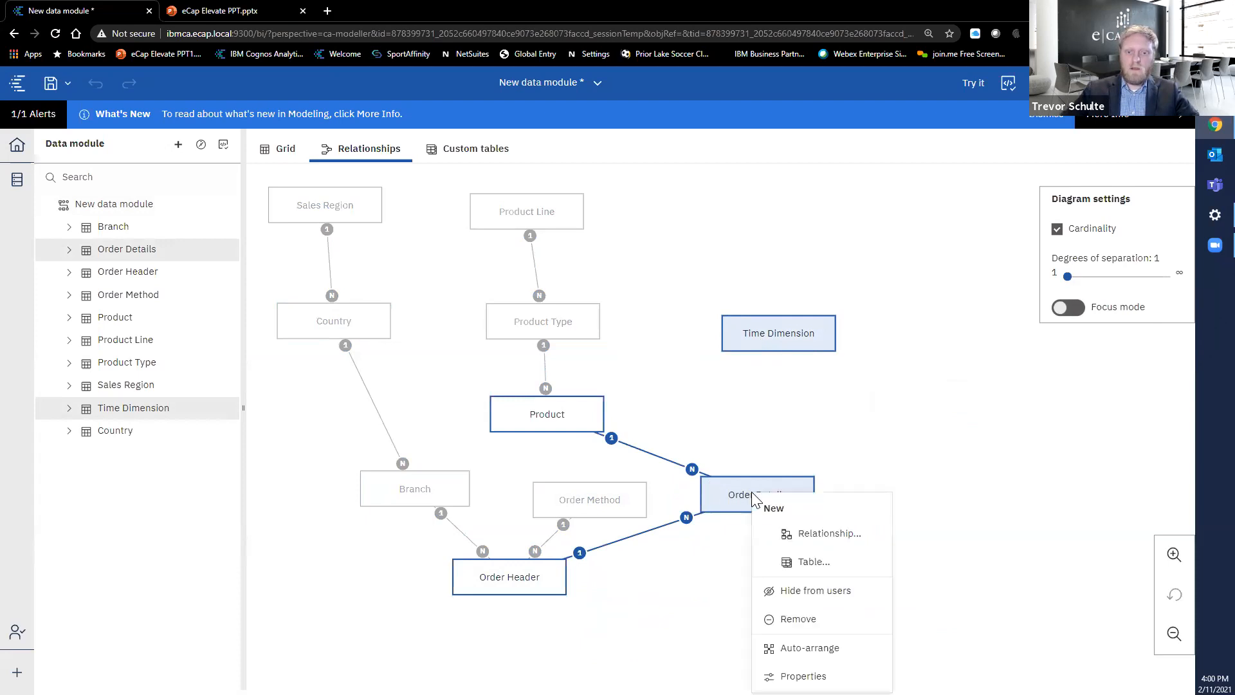
{"action": "left_click", "coordinate": [813, 536]}
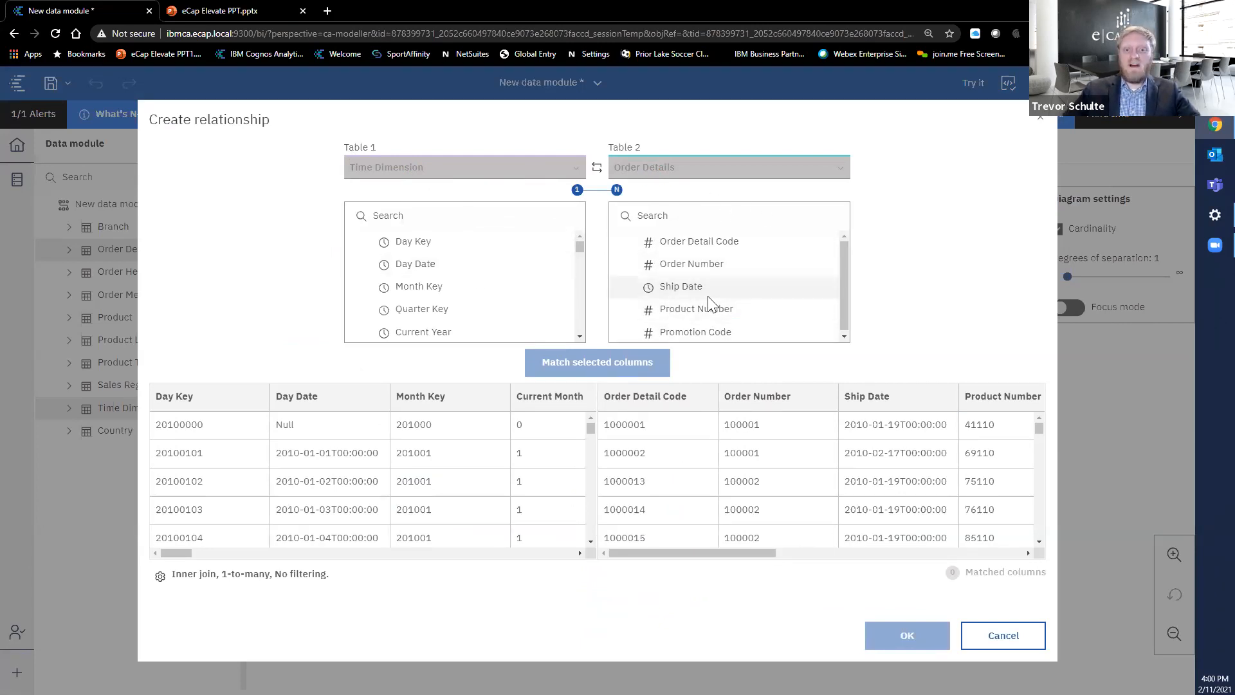
{"action": "left_click", "coordinate": [430, 261]}
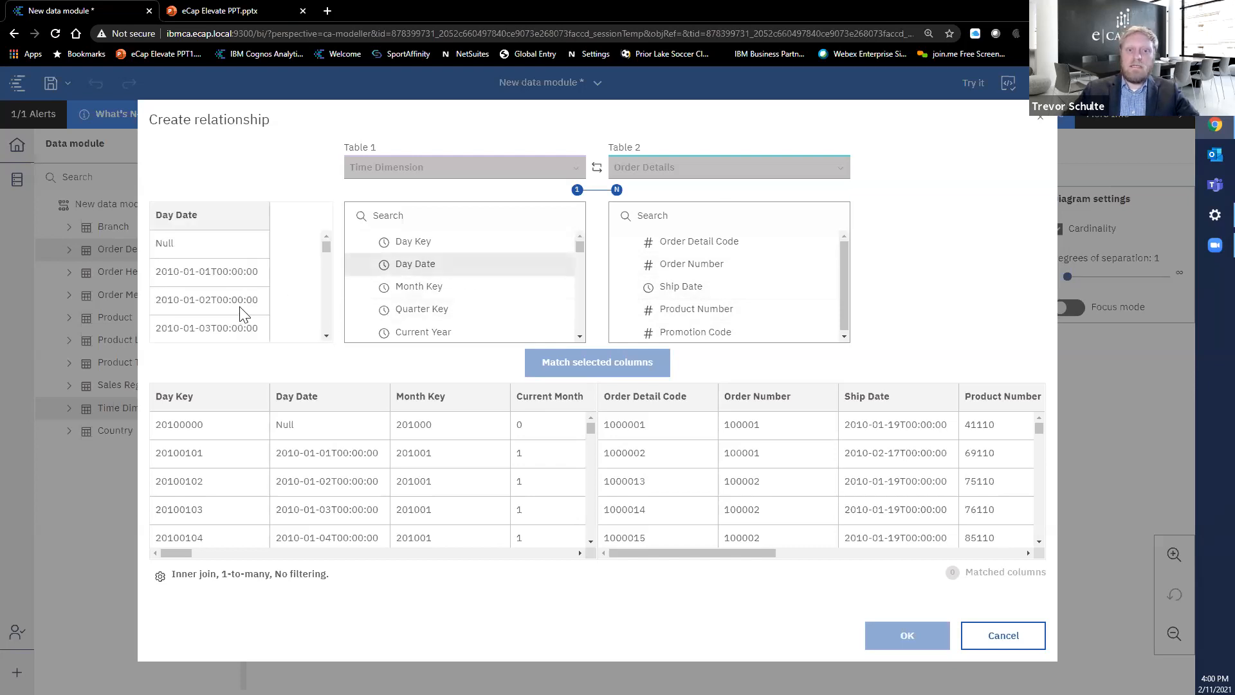
{"action": "left_click", "coordinate": [699, 289]}
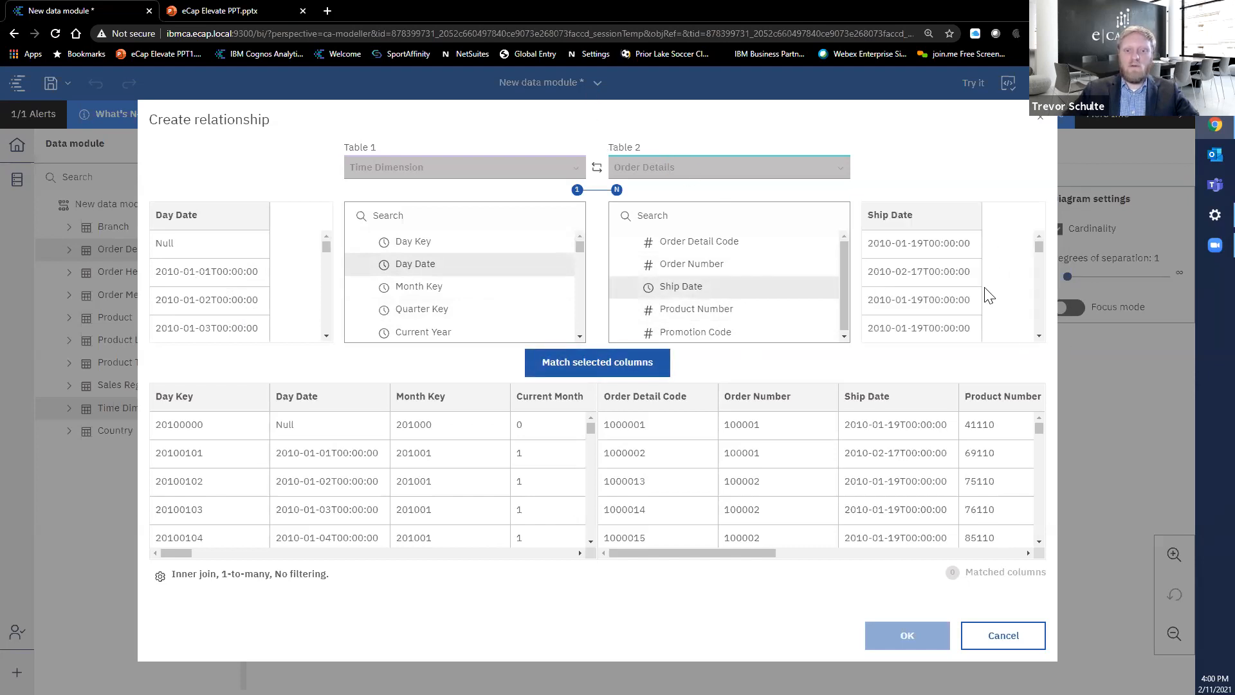
{"action": "left_click", "coordinate": [608, 364]}
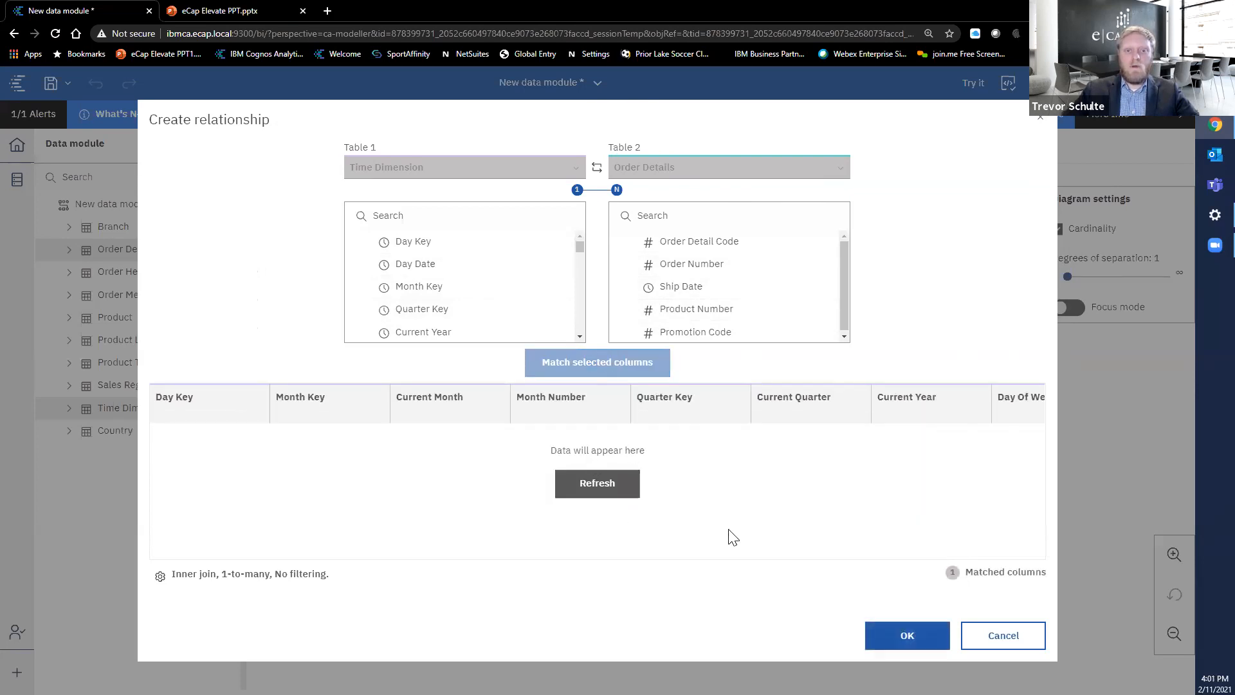
Refresh the joined data preview and review the matched columns and the relationship type, cardinality and optimization options
{"action": "left_click", "coordinate": [605, 496]}
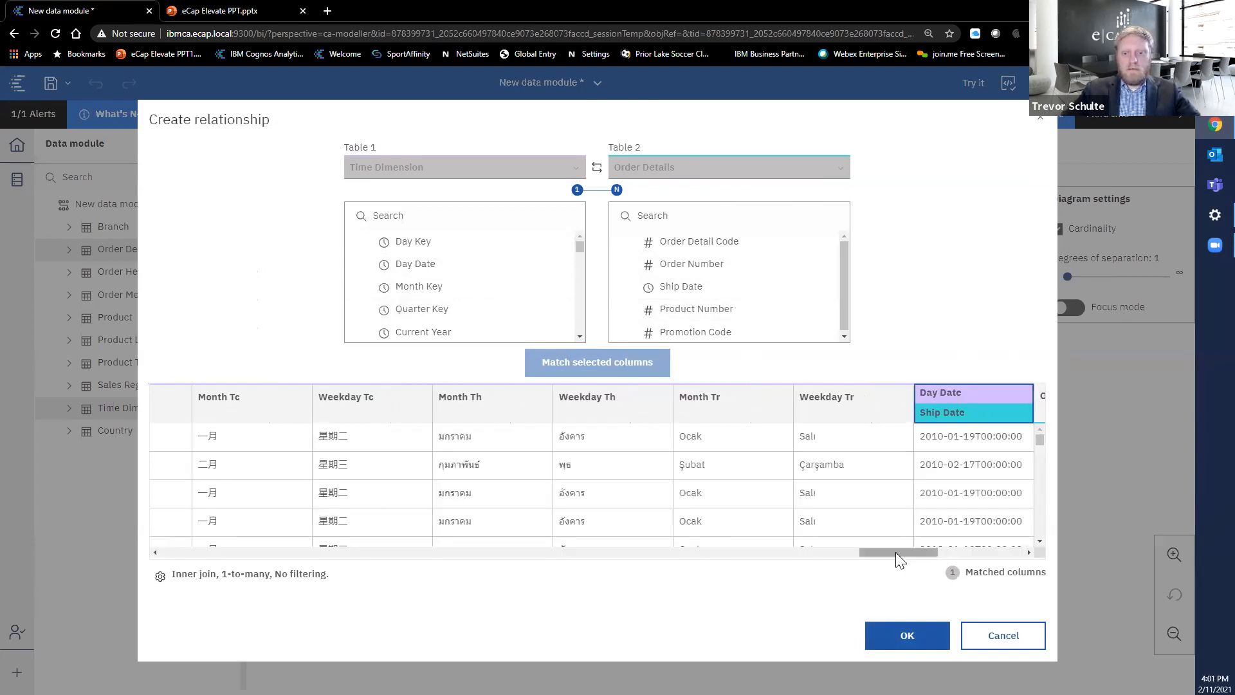
{"action": "left_click_drag", "start_coordinate": [896, 552], "coordinate": [927, 550]}
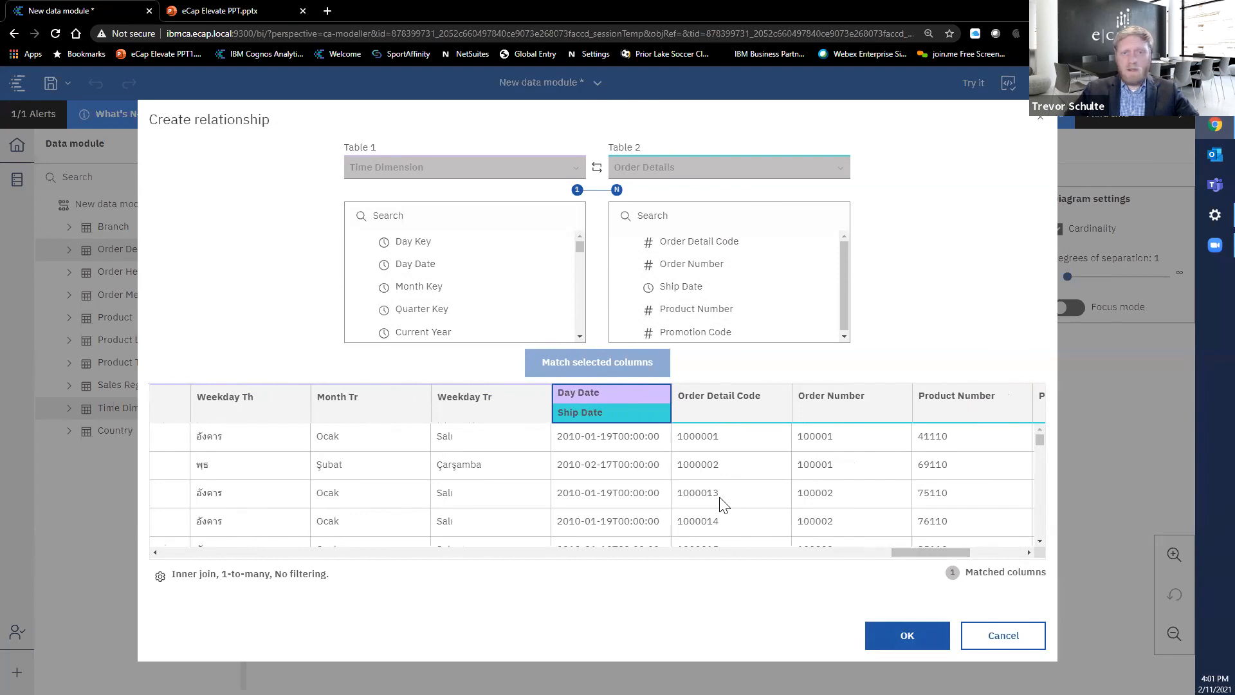
{"action": "left_click", "coordinate": [238, 579]}
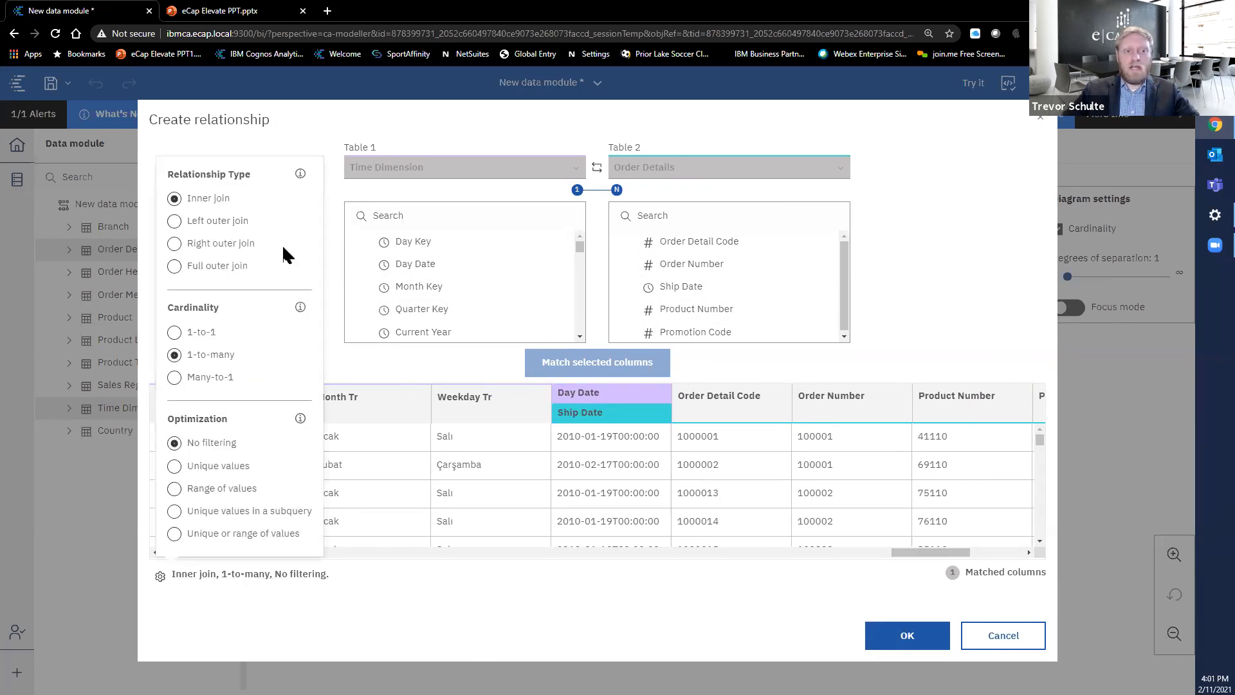
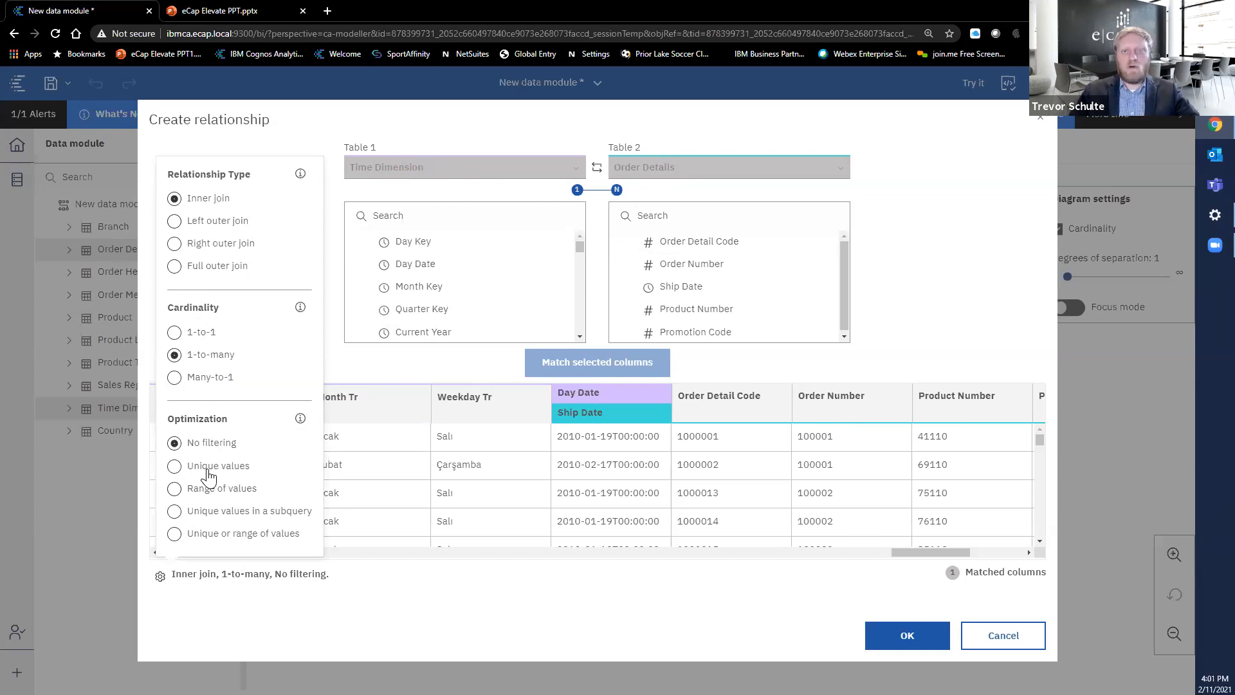
{"action": "left_click", "coordinate": [432, 593]}
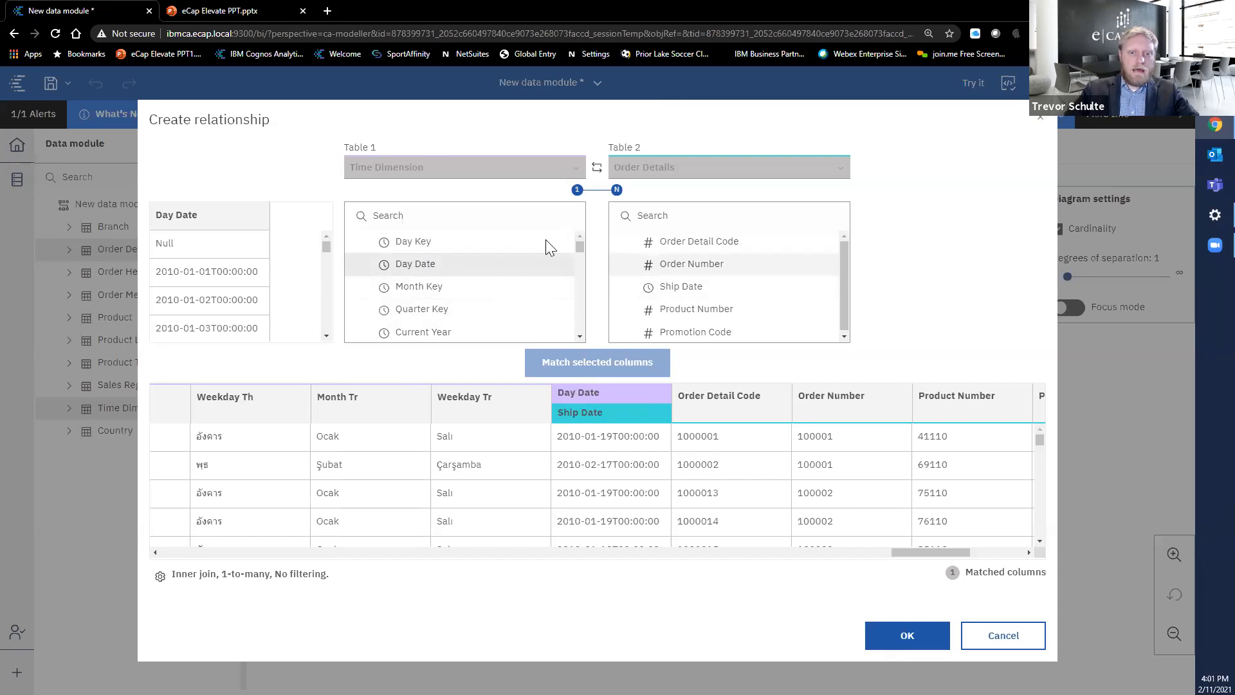
Match Day Key with Order Detail Code as a second column pair, and remove that pair from the defined matches
{"action": "left_click", "coordinate": [511, 243]}
{"action": "left_click", "coordinate": [698, 242]}
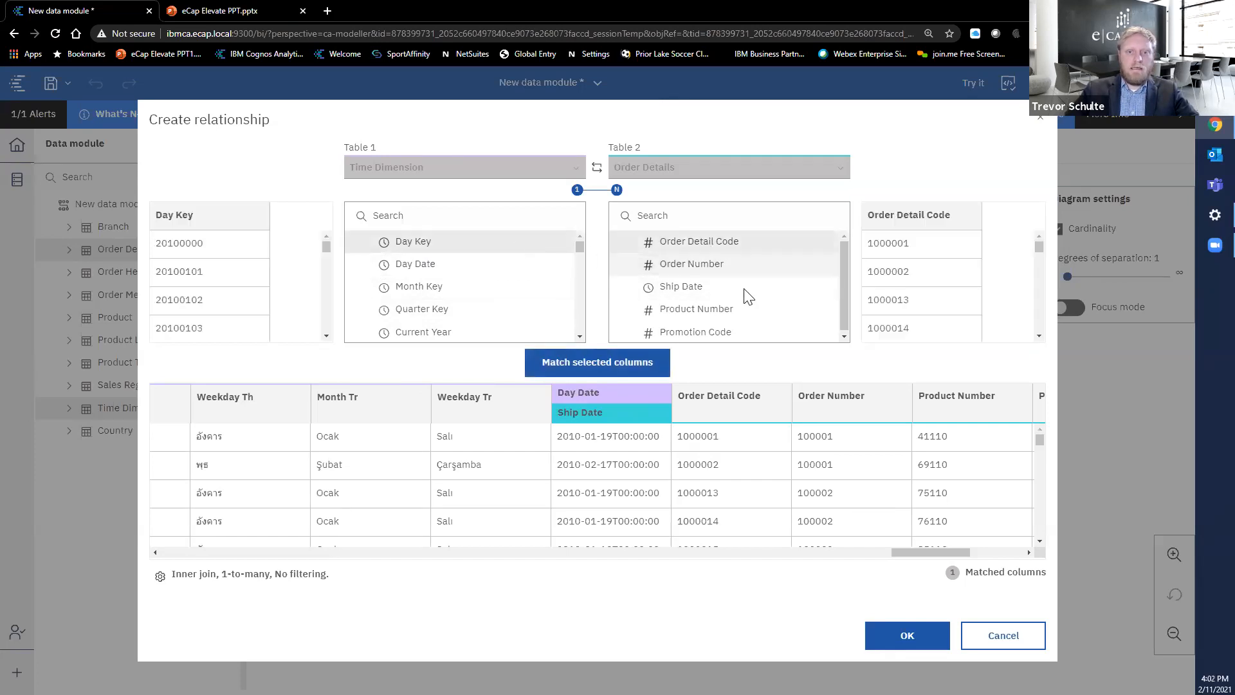
{"action": "left_click", "coordinate": [633, 364]}
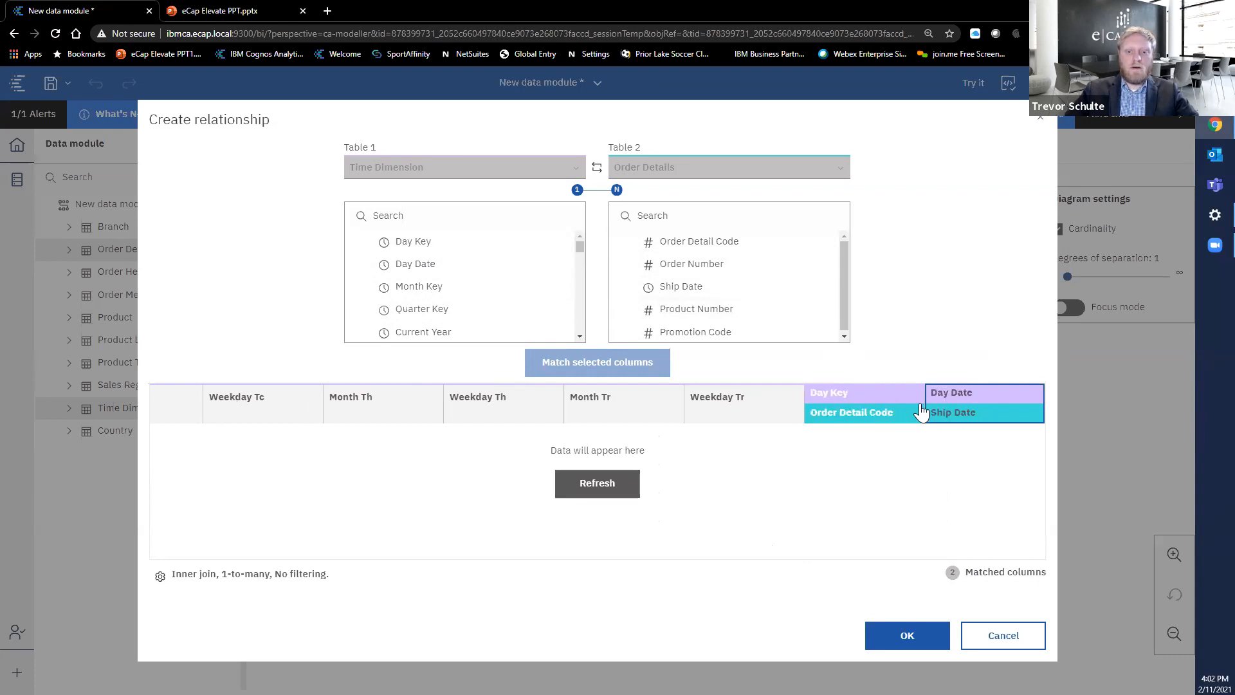
{"action": "left_click", "coordinate": [996, 578]}
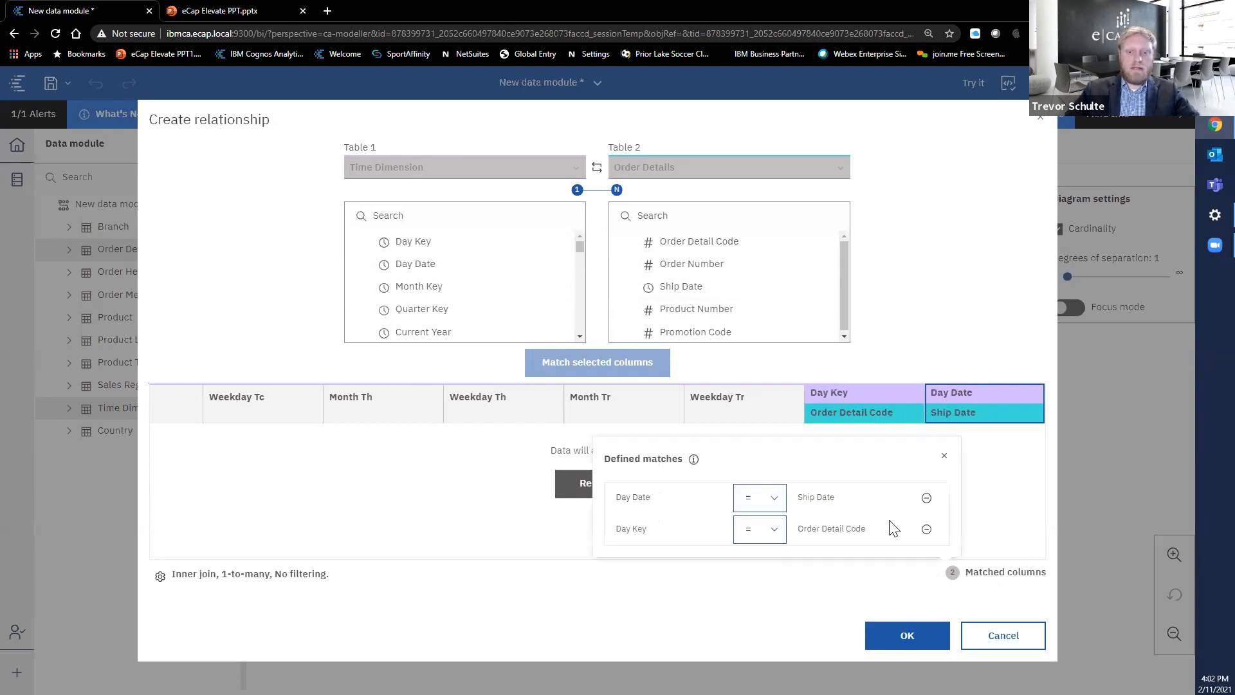
{"action": "left_click", "coordinate": [926, 530]}
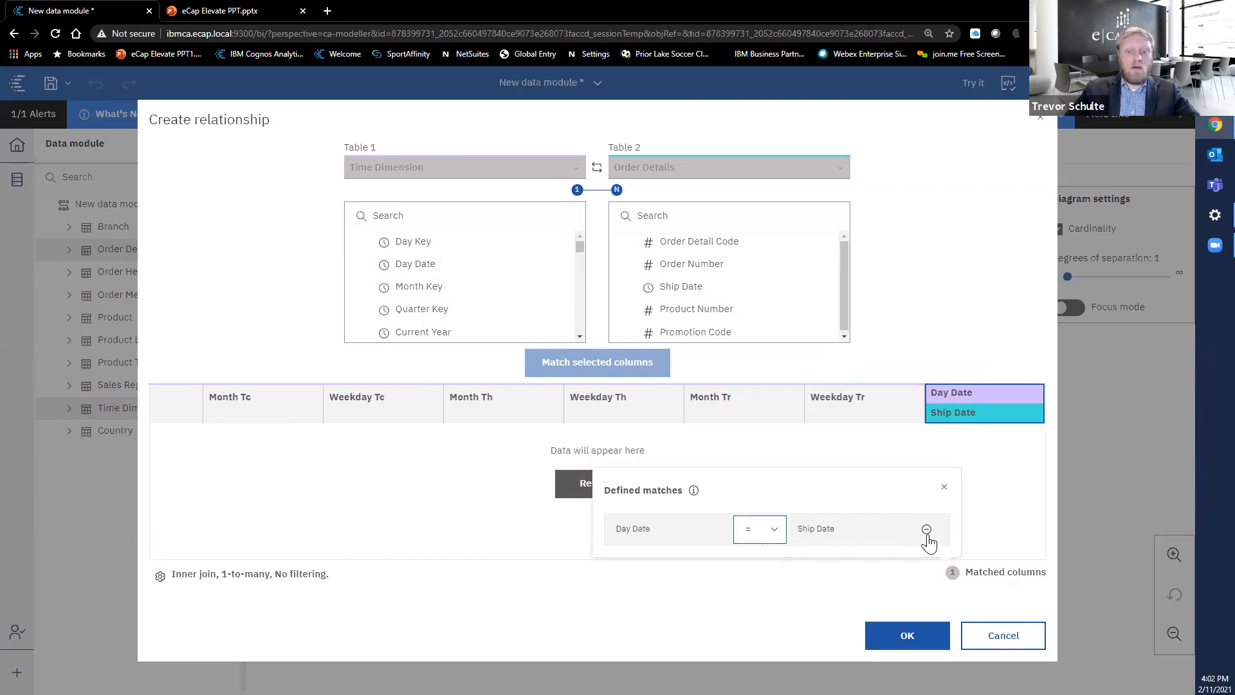
Refresh the joined data preview and create the relationship between Time Dimension and Order Details
{"action": "left_click", "coordinate": [791, 560]}
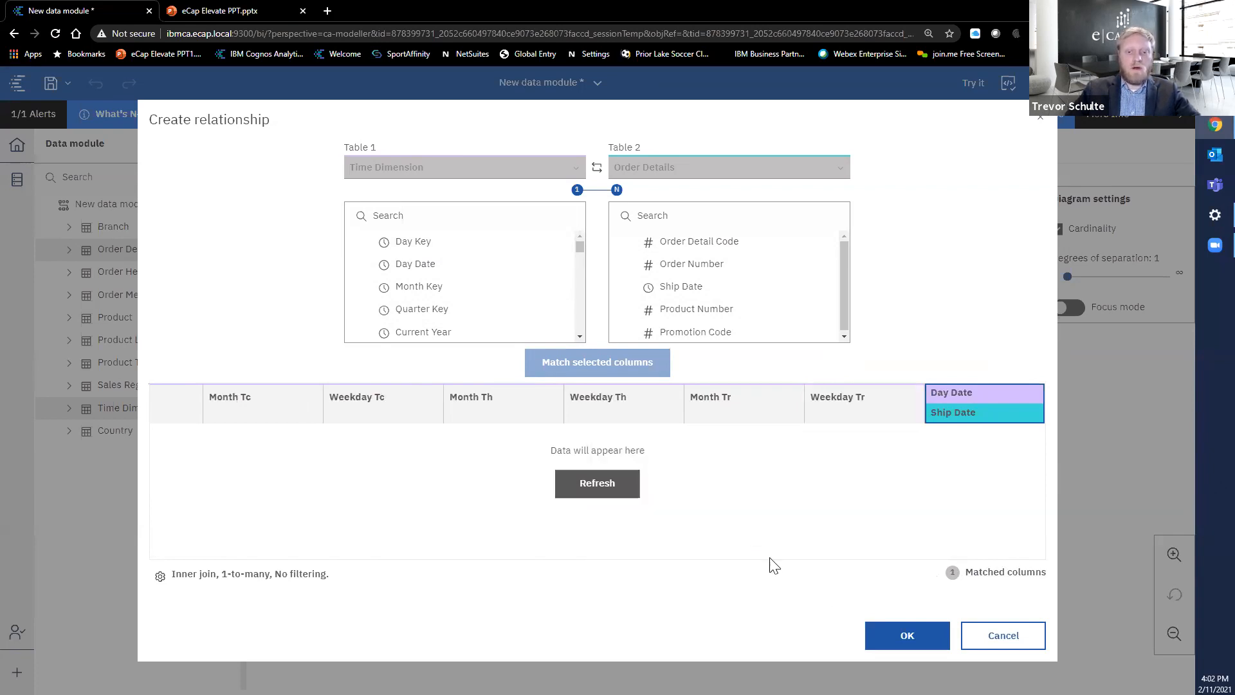
{"action": "left_click", "coordinate": [627, 491]}
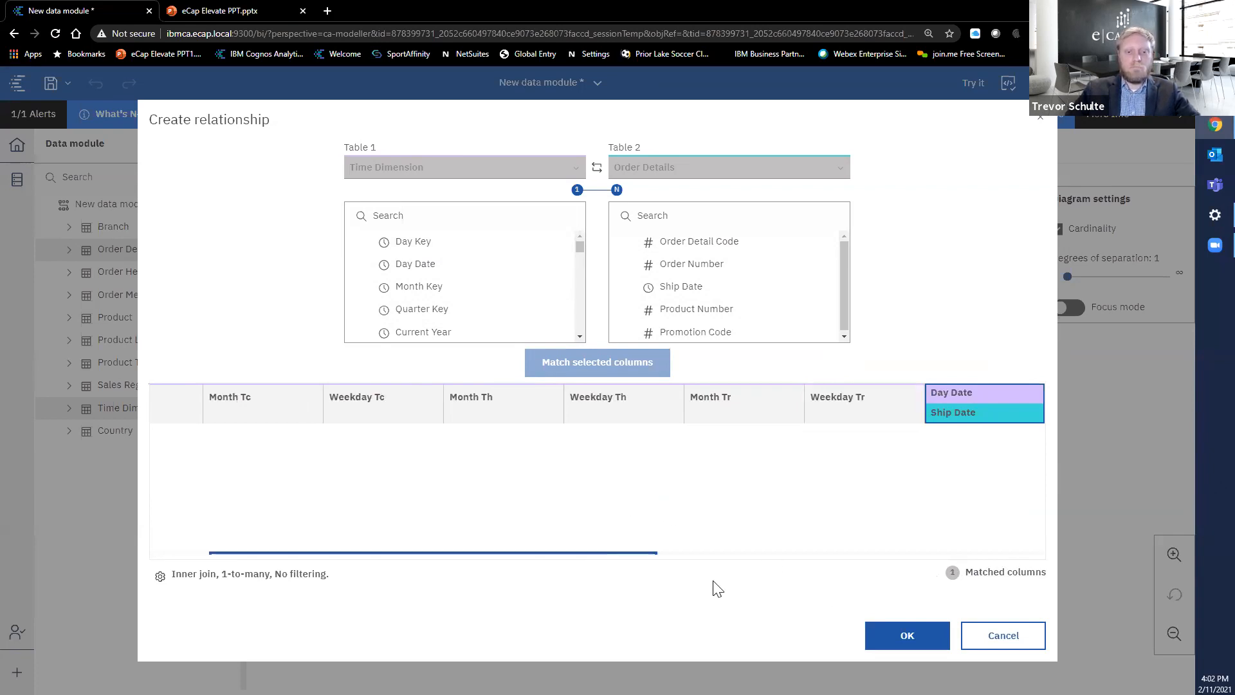
{"action": "left_click", "coordinate": [906, 638]}
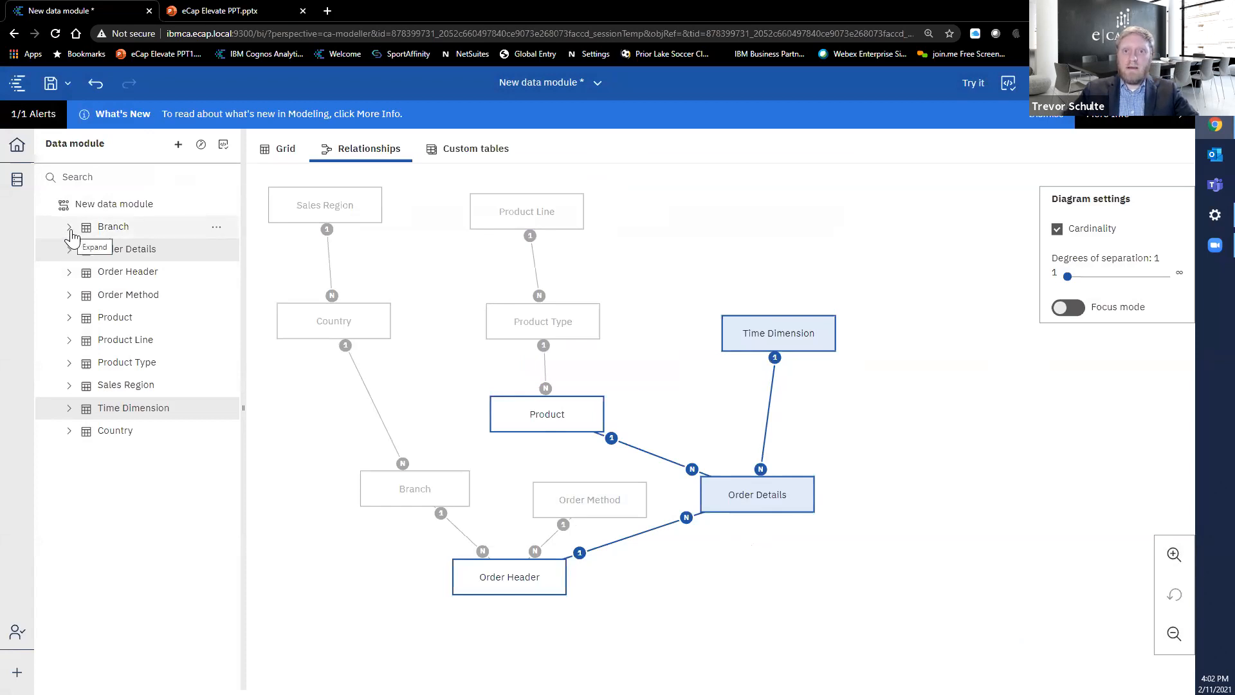
Expand the Product Line table and hide its language columns from Product Line Ar through Product Line Tr from users
{"action": "left_click", "coordinate": [67, 343]}
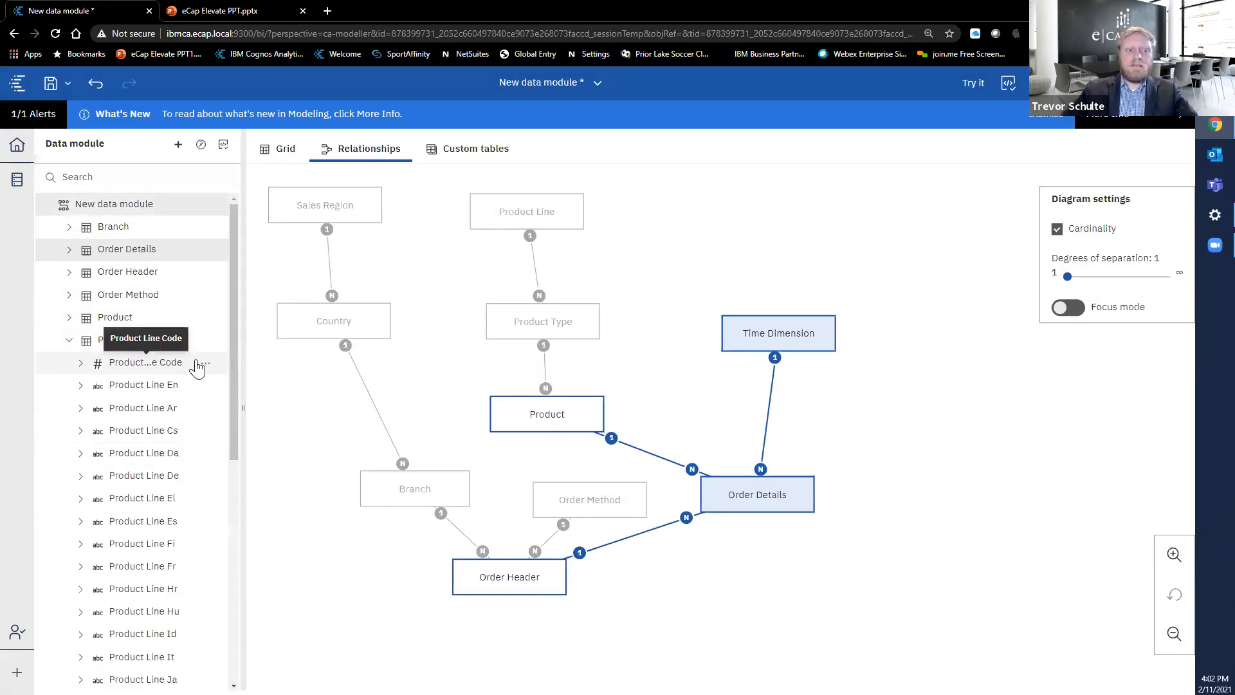
{"action": "left_click_drag", "start_coordinate": [232, 341], "coordinate": [233, 409]}
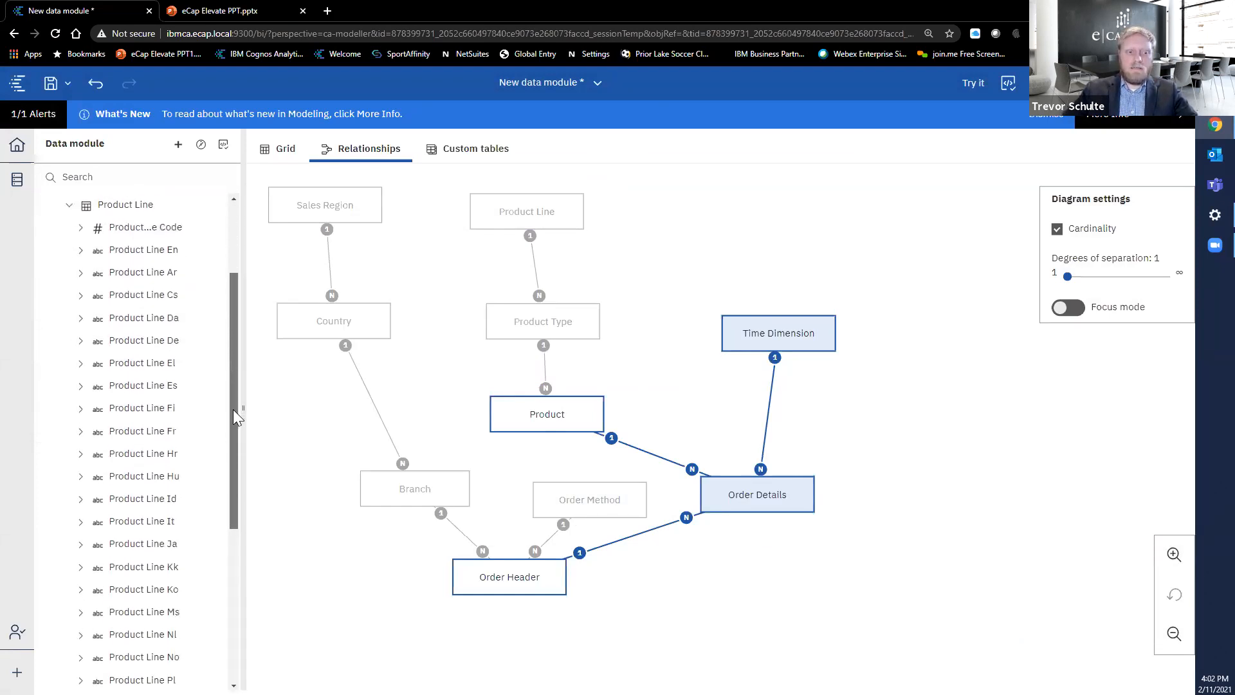
{"action": "left_click", "coordinate": [160, 250]}
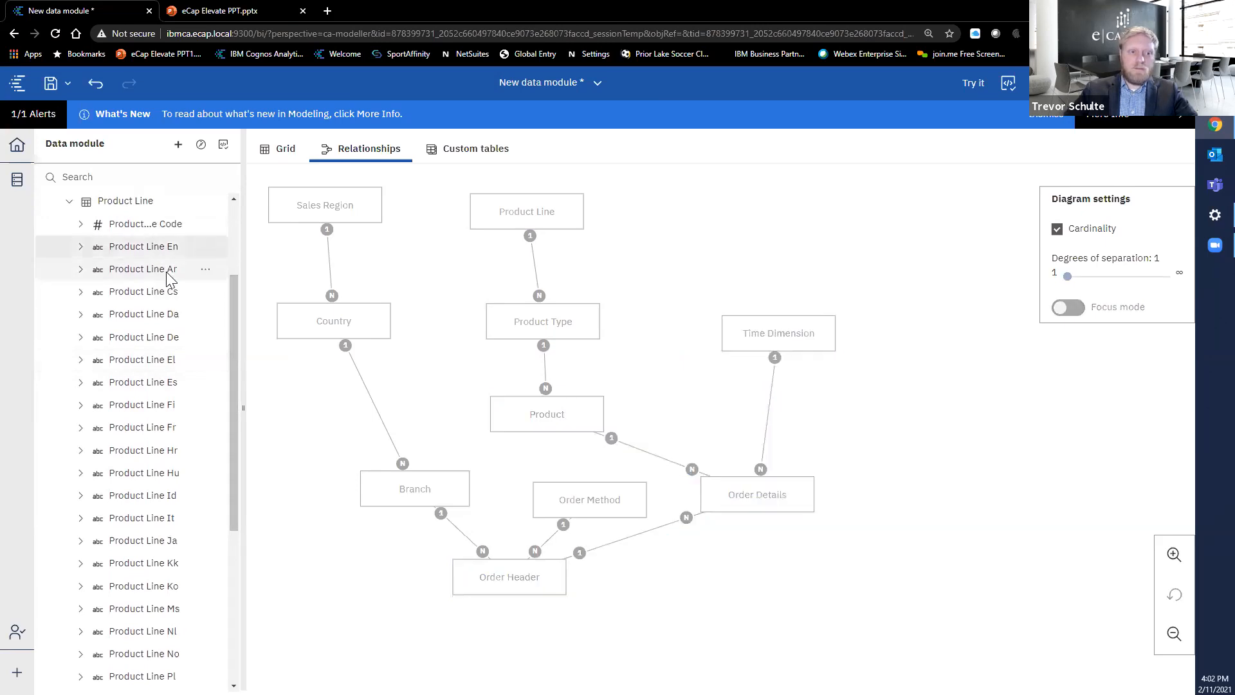
{"action": "left_click", "coordinate": [166, 338]}
{"action": "left_click", "coordinate": [173, 314]}
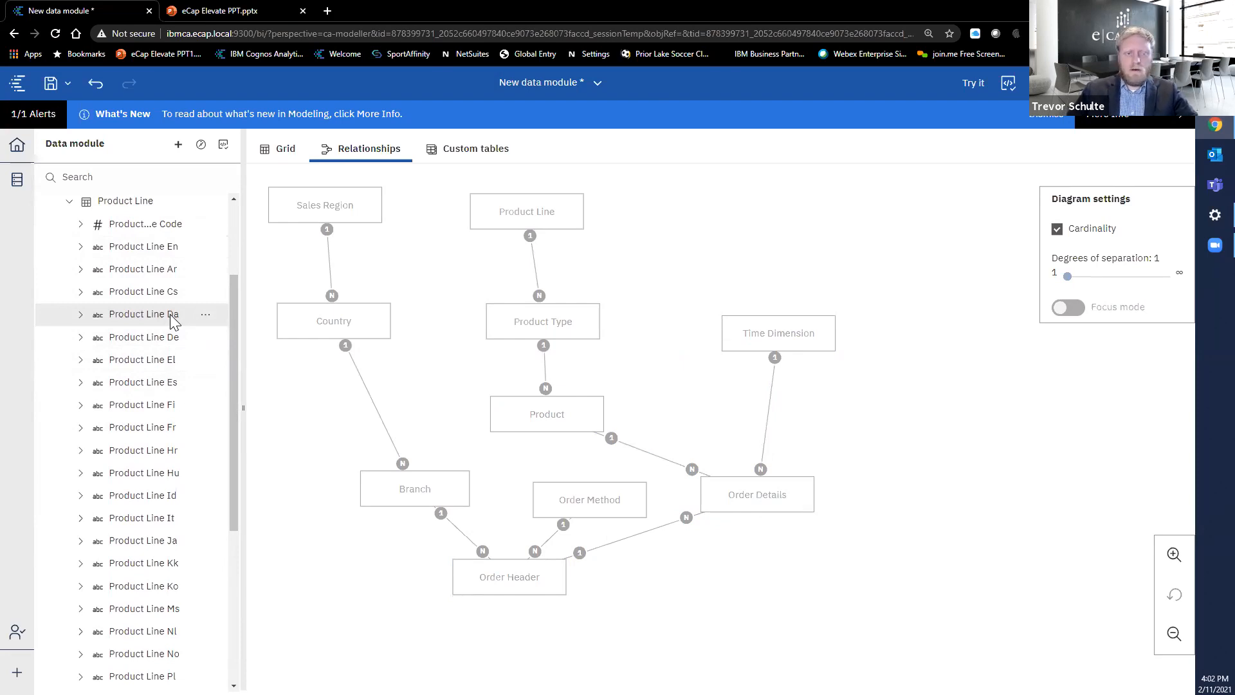
{"action": "left_click", "coordinate": [173, 272]}
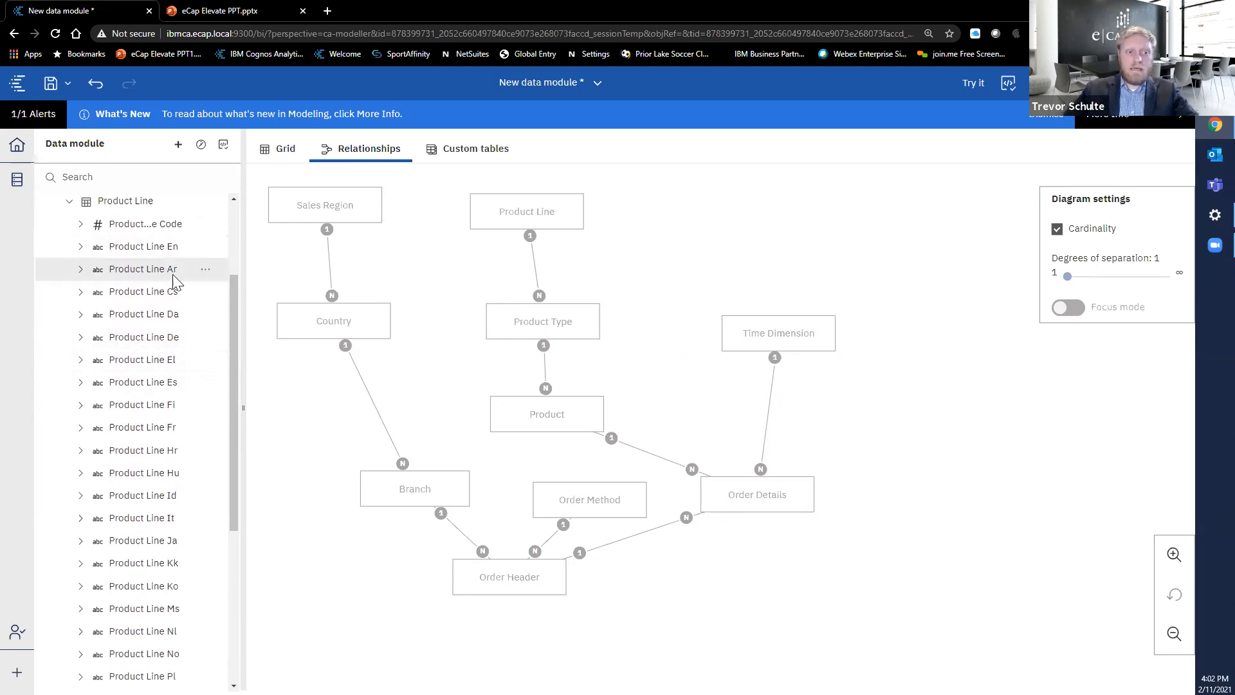
{"action": "scroll", "coordinate": [183, 321], "scroll_direction": "down", "scroll_amount": 1}
{"action": "scroll", "coordinate": [187, 489], "scroll_direction": "down", "scroll_amount": 4}
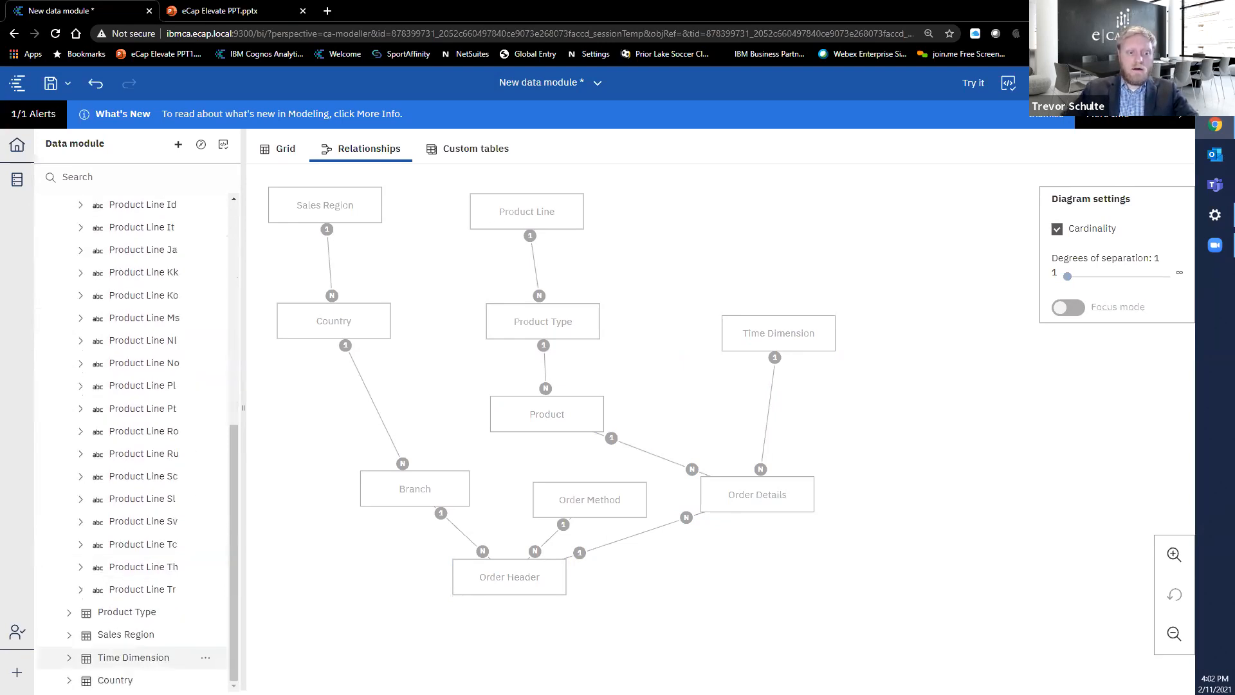
{"action": "left_click", "coordinate": [164, 590], "text": "shift"}
{"action": "right_click", "coordinate": [161, 566]}
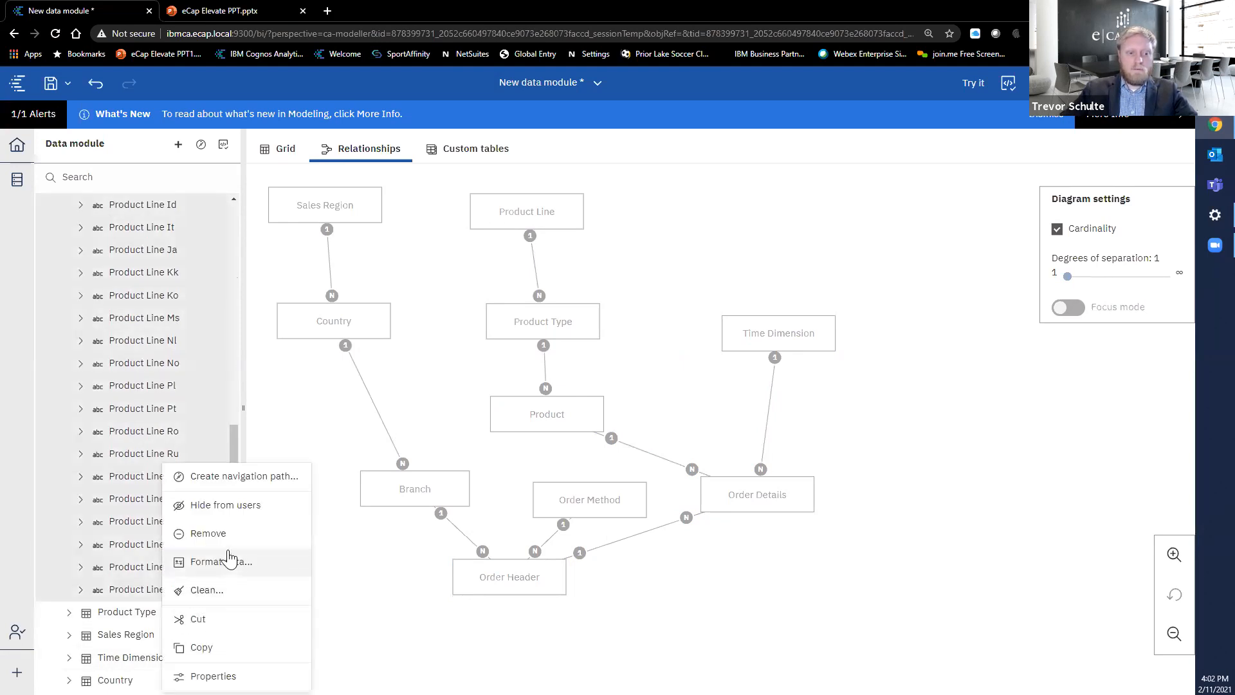
{"action": "left_click", "coordinate": [236, 507]}
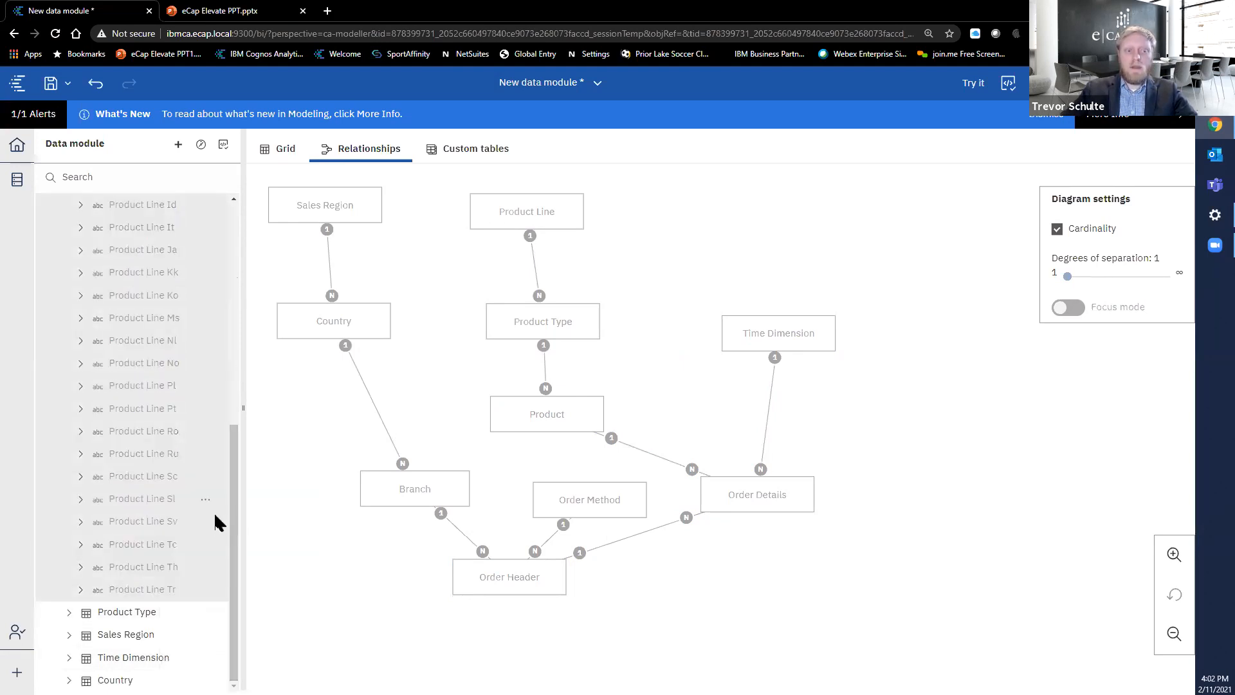
Make the hidden Product Line Fr column available to users again
{"action": "scroll", "coordinate": [215, 515], "scroll_direction": "up", "scroll_amount": 8}
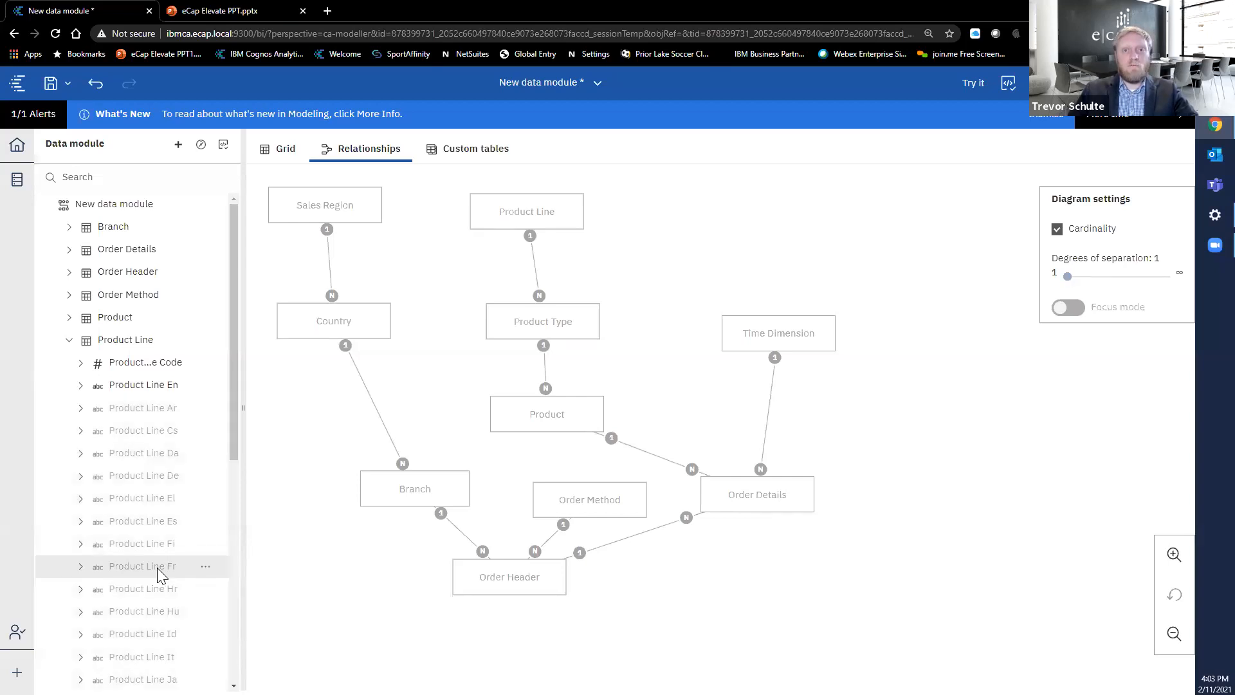
{"action": "left_click", "coordinate": [205, 566]}
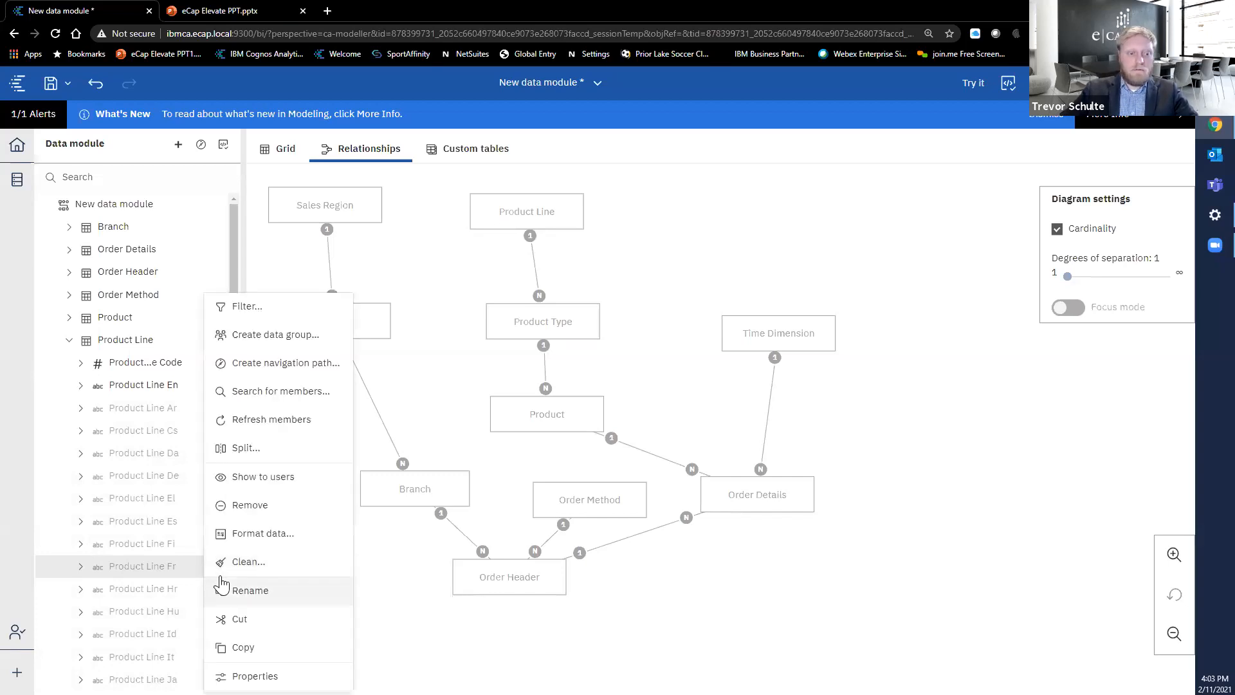
{"action": "left_click", "coordinate": [270, 480]}
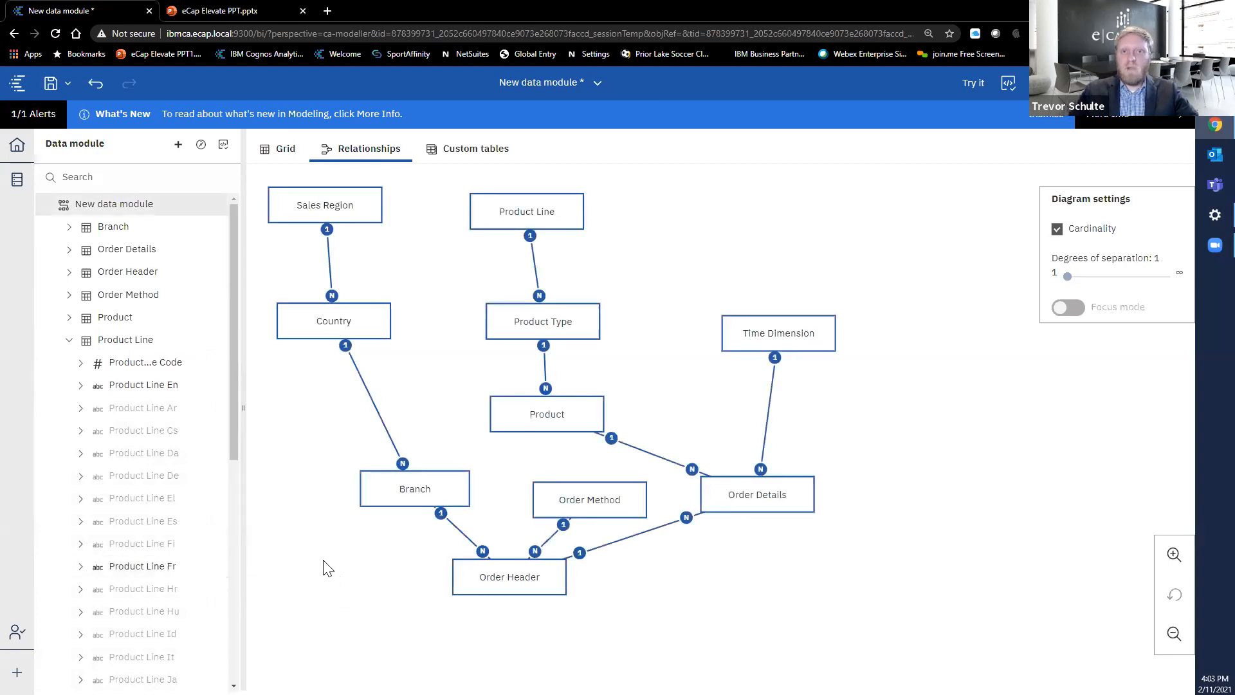
Remove the columns from Product Line Ar through Product Line Fi from the Product Line table
{"action": "left_click", "coordinate": [156, 410]}
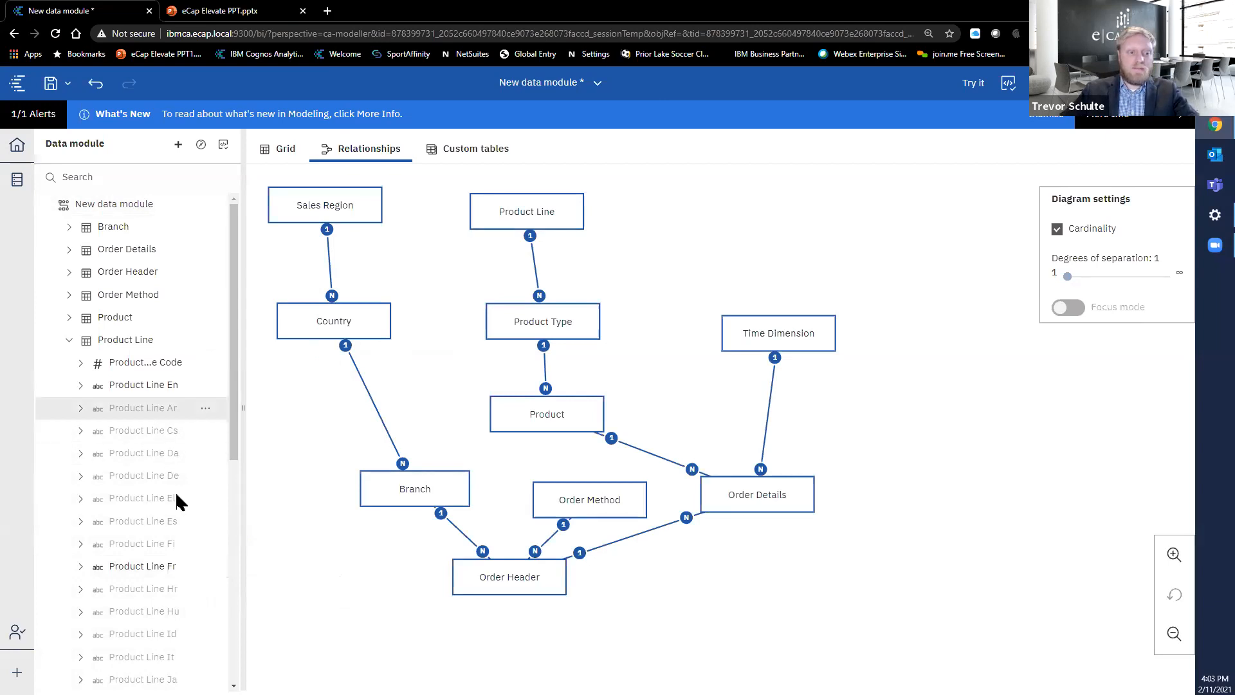
{"action": "left_click", "coordinate": [157, 543], "text": "shift"}
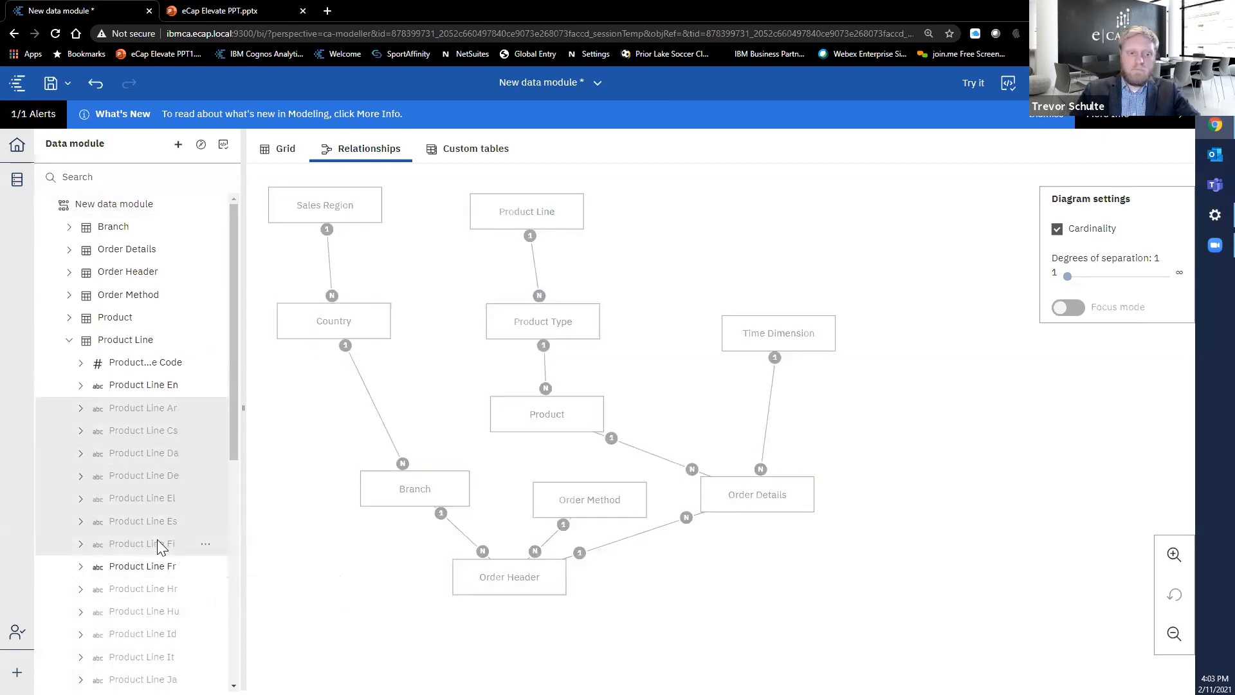
{"action": "key", "text": "Delete"}
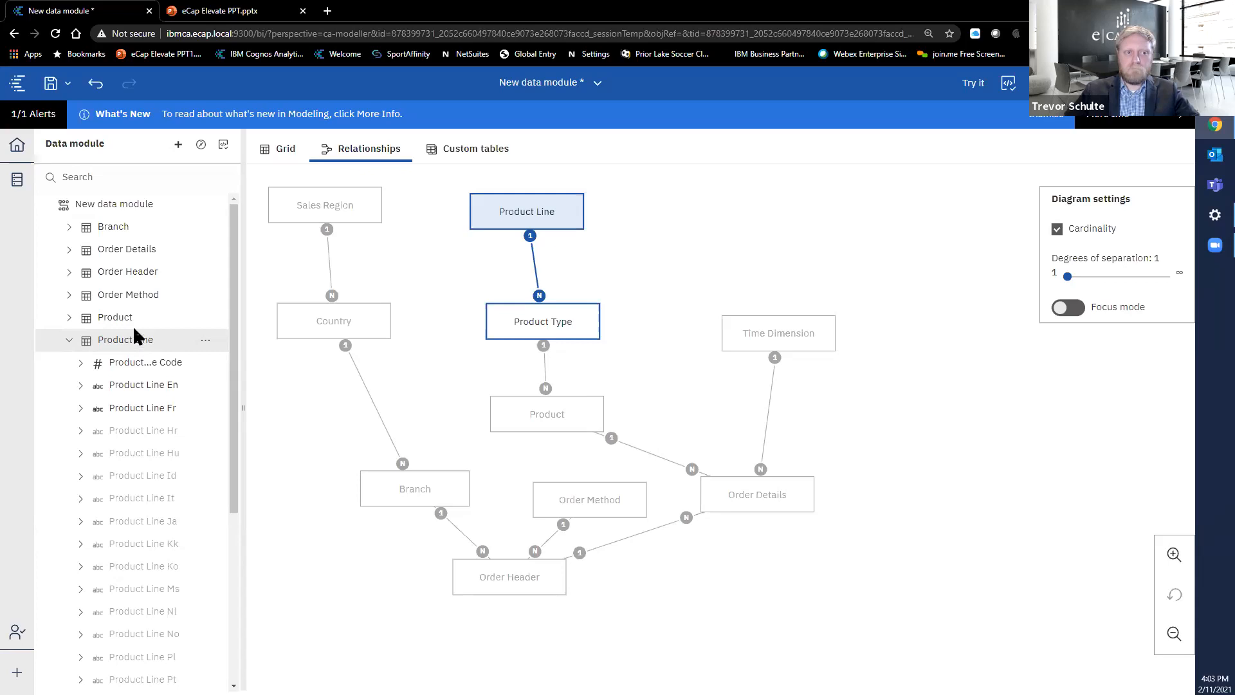
Create a folder named Measures at the root of the data module
{"action": "right_click", "coordinate": [128, 212]}
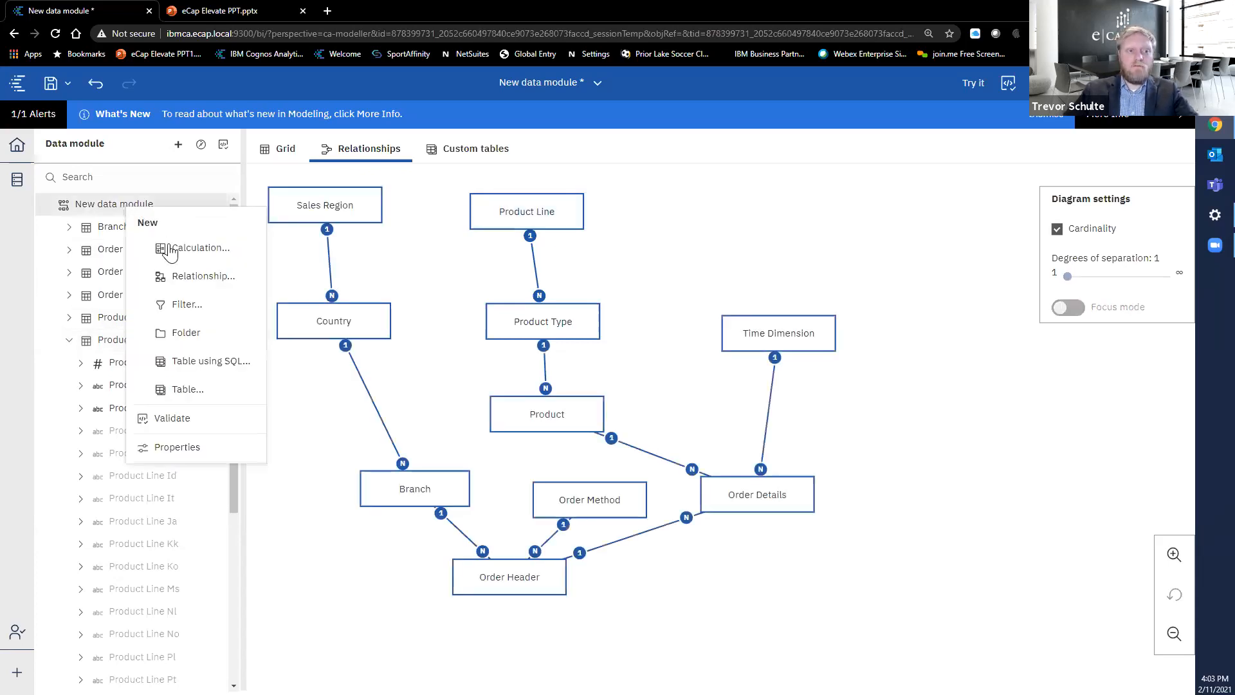
{"action": "left_click", "coordinate": [186, 332]}
{"action": "type", "text": "Measures"}
{"action": "key", "text": "Return"}
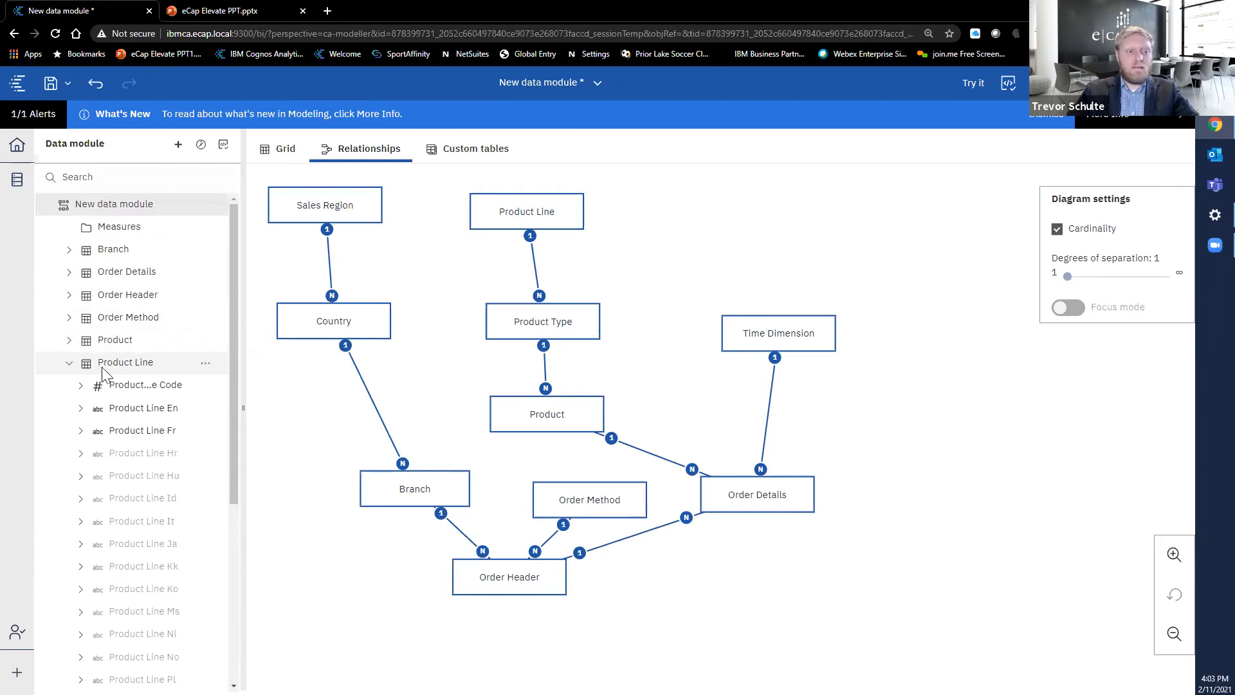
Collapse the Product Line table, expand the Order Details table and select its Quantity measure
{"action": "left_click", "coordinate": [69, 362]}
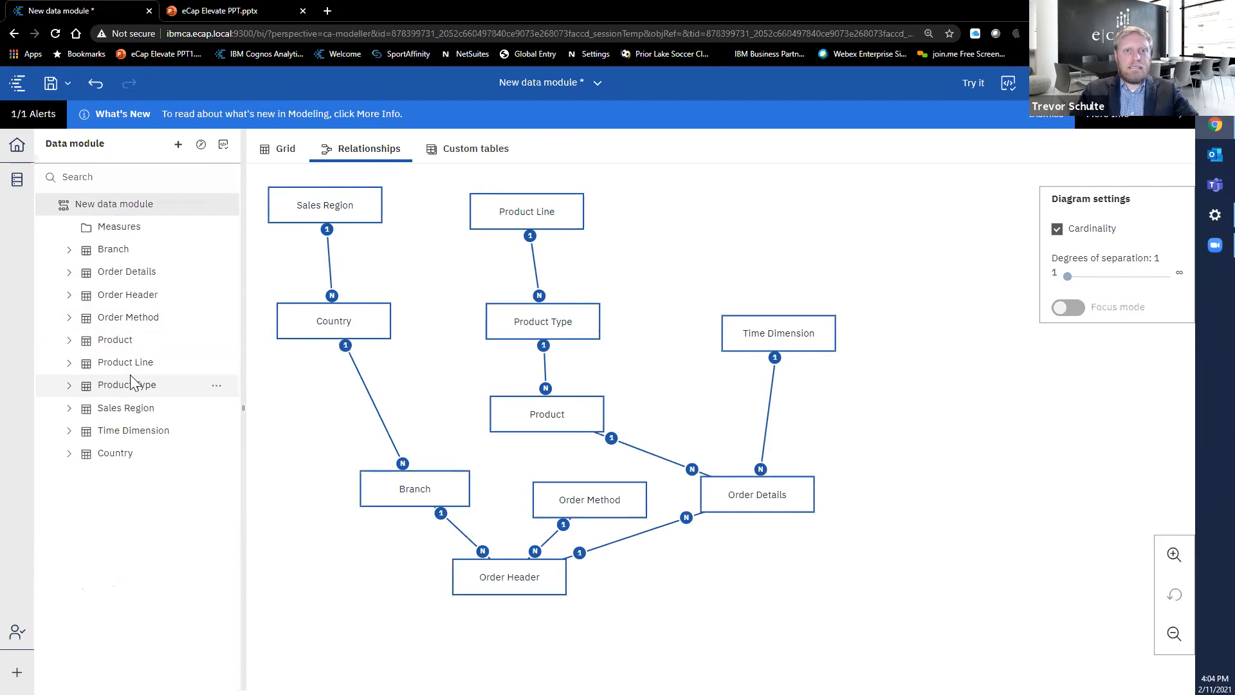
{"action": "left_click", "coordinate": [69, 273]}
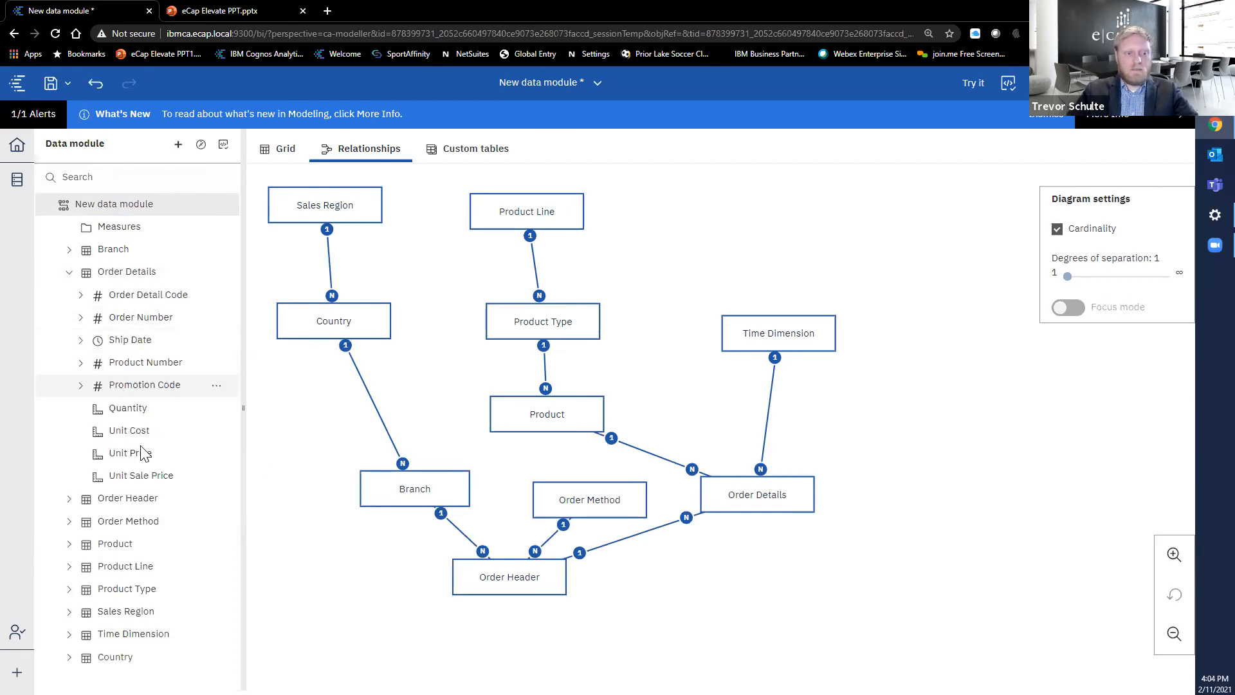
{"action": "left_click", "coordinate": [142, 414]}
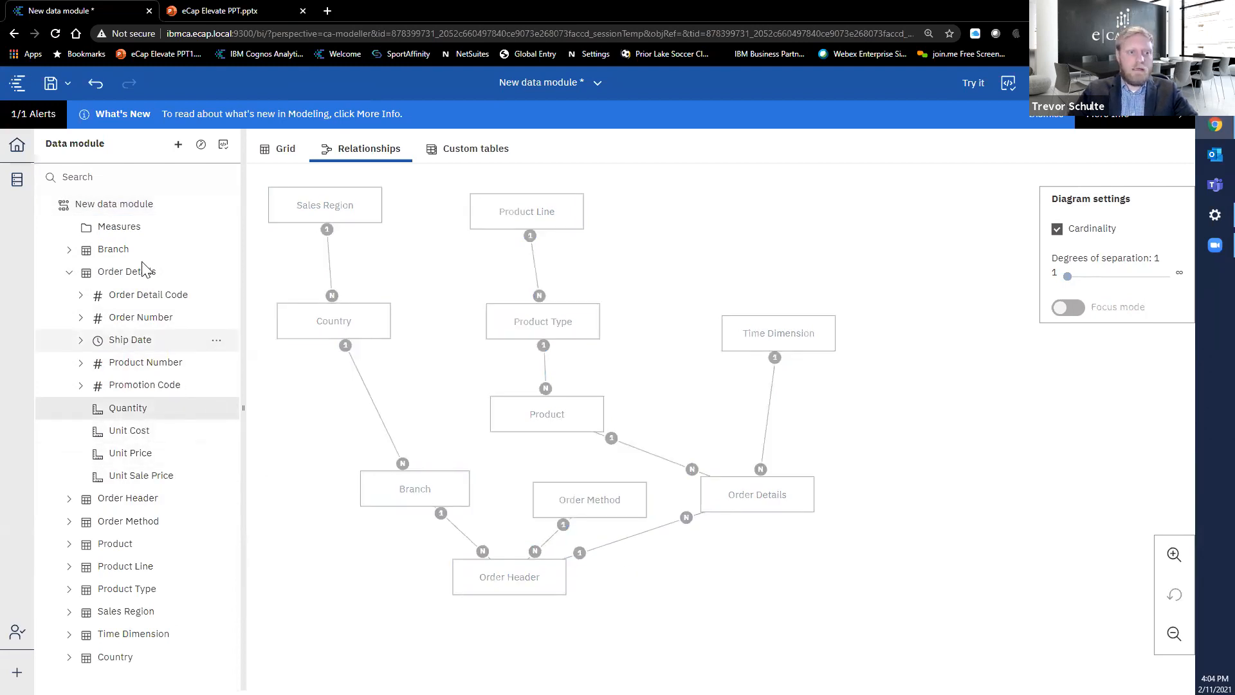
Start a calculation in the Measures folder that multiplies Quantity by Unit Sale Price from Order Details
{"action": "left_click", "coordinate": [126, 229]}
{"action": "right_click", "coordinate": [128, 230]}
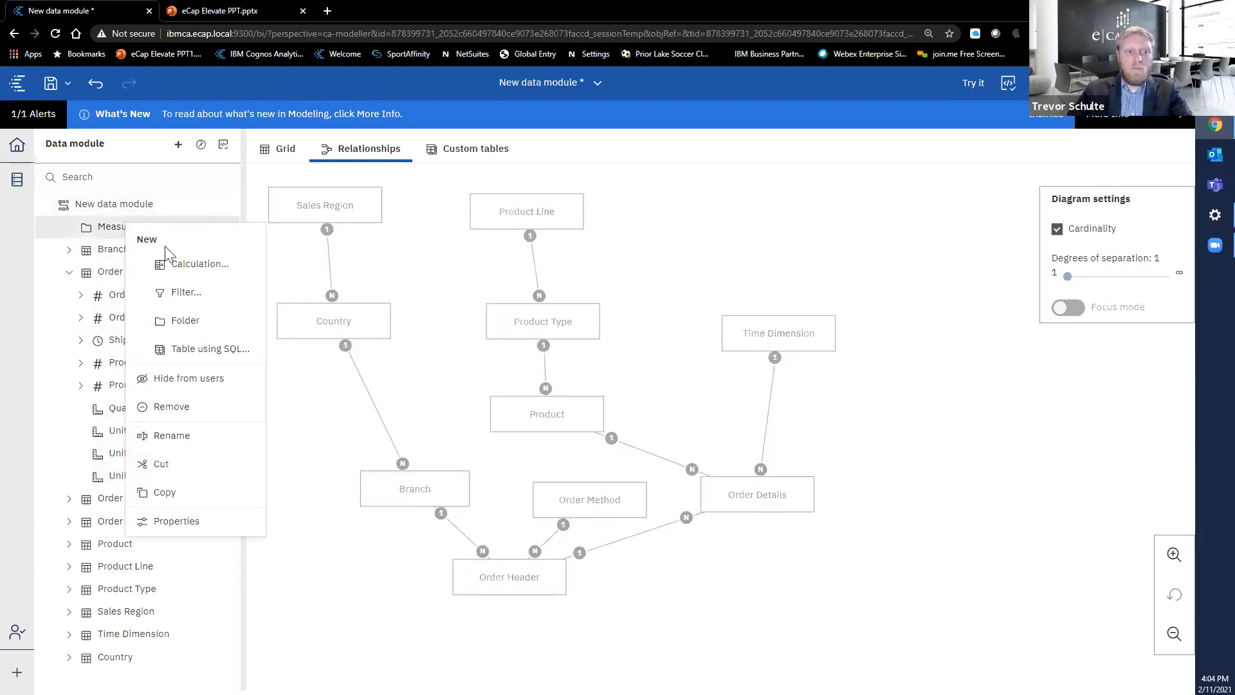
{"action": "left_click", "coordinate": [177, 263]}
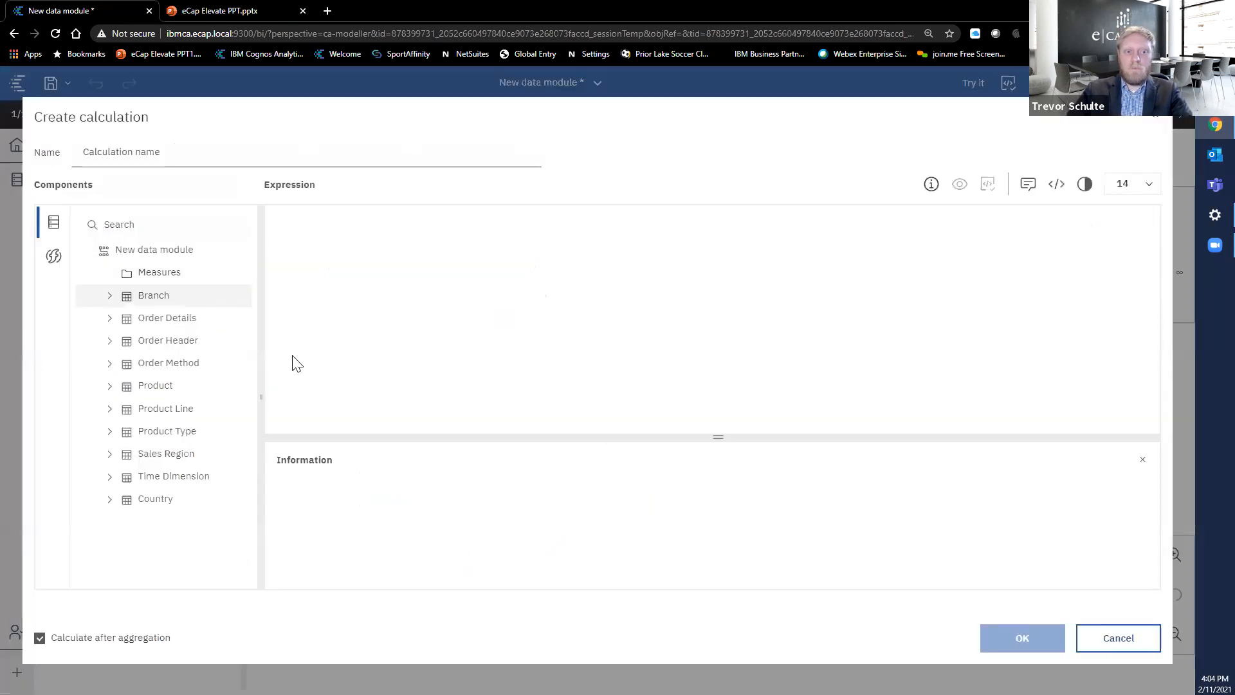
{"action": "left_click", "coordinate": [110, 318]}
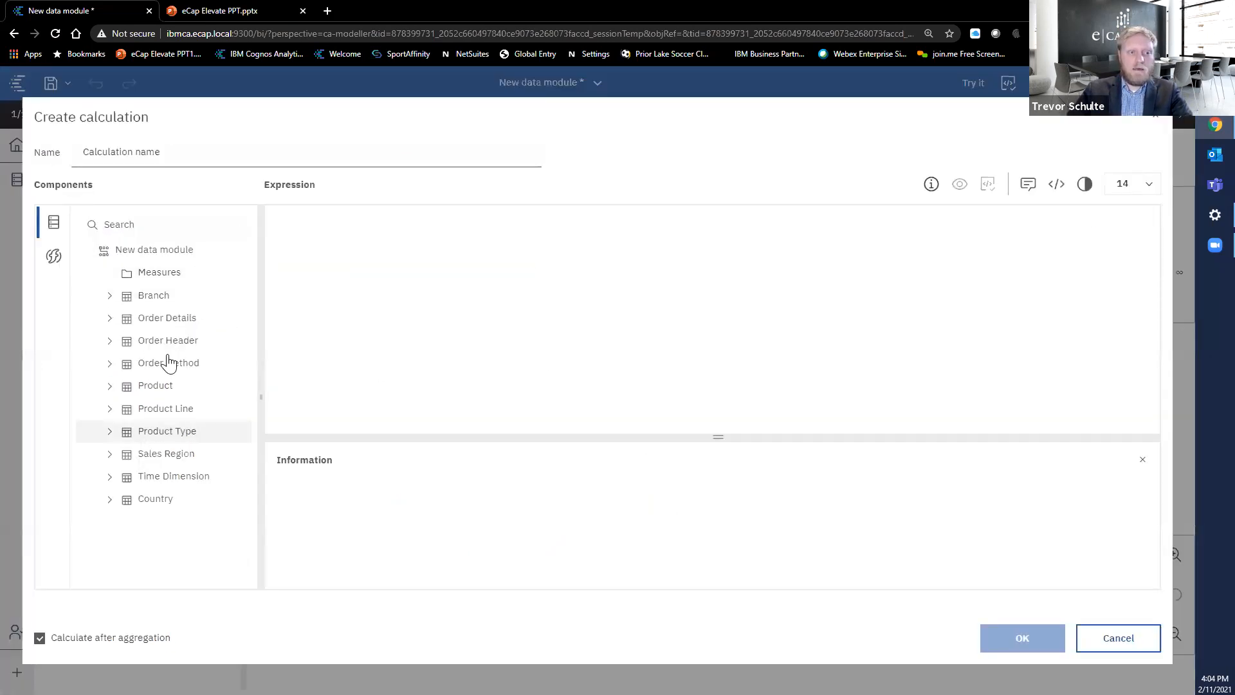
{"action": "left_click", "coordinate": [171, 458]}
{"action": "left_click_drag", "start_coordinate": [253, 411], "coordinate": [538, 326]}
{"action": "type", "text": "*"}
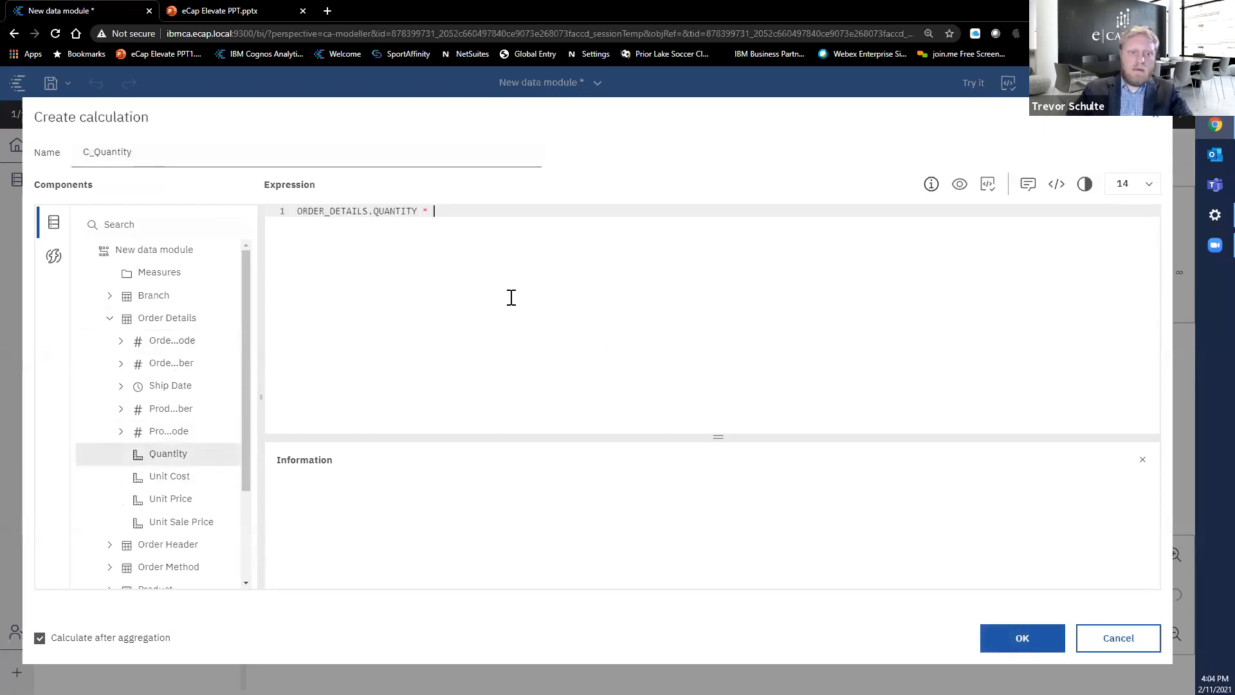
{"action": "left_click", "coordinate": [198, 525]}
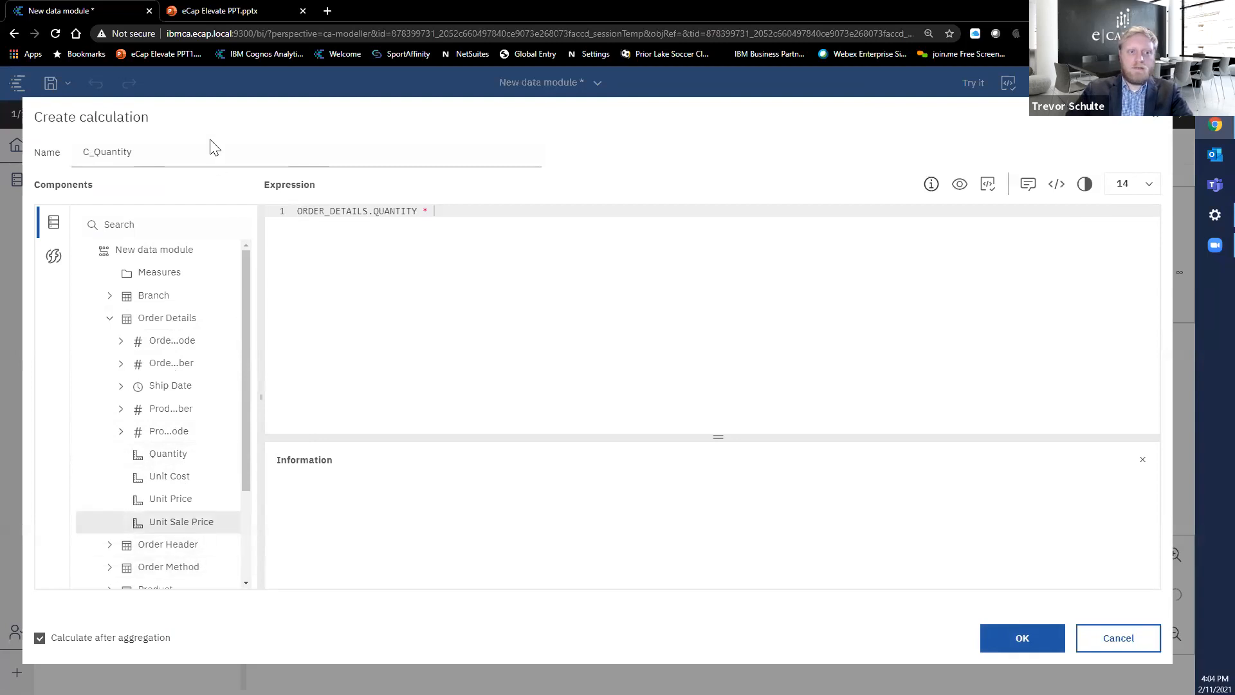
Name the calculation Revenue, validate its expression and save it
{"action": "left_click", "coordinate": [57, 164]}
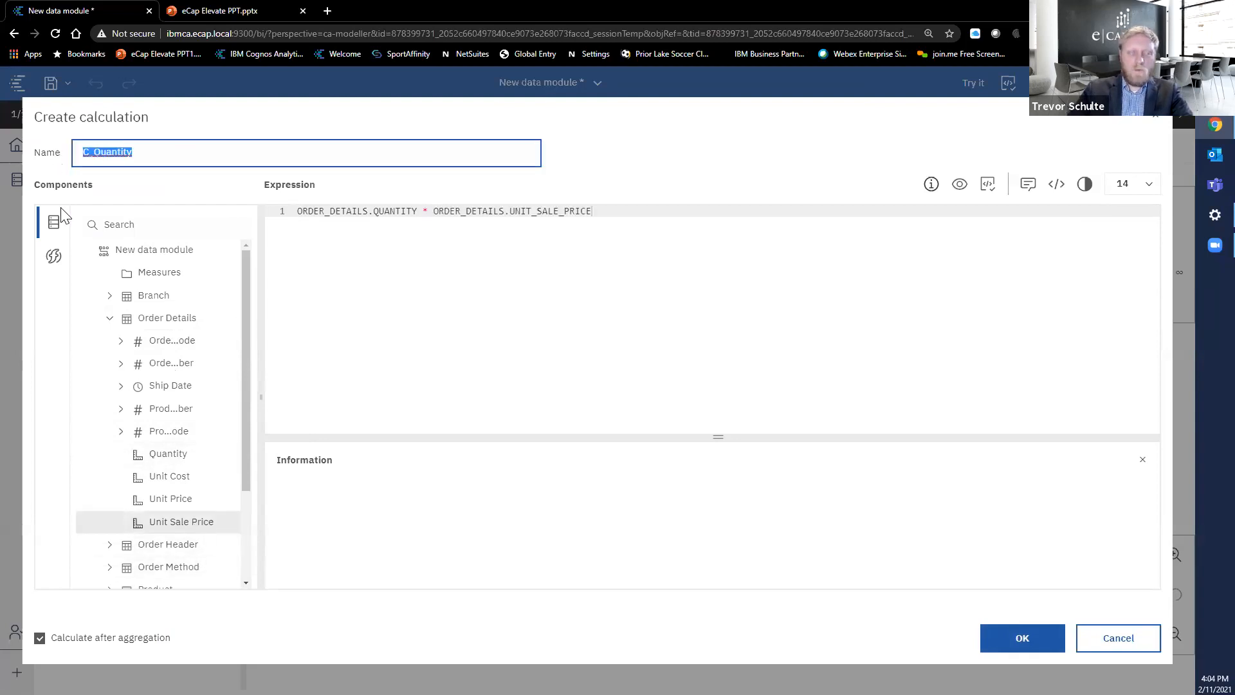
{"action": "type", "text": "Reven"}
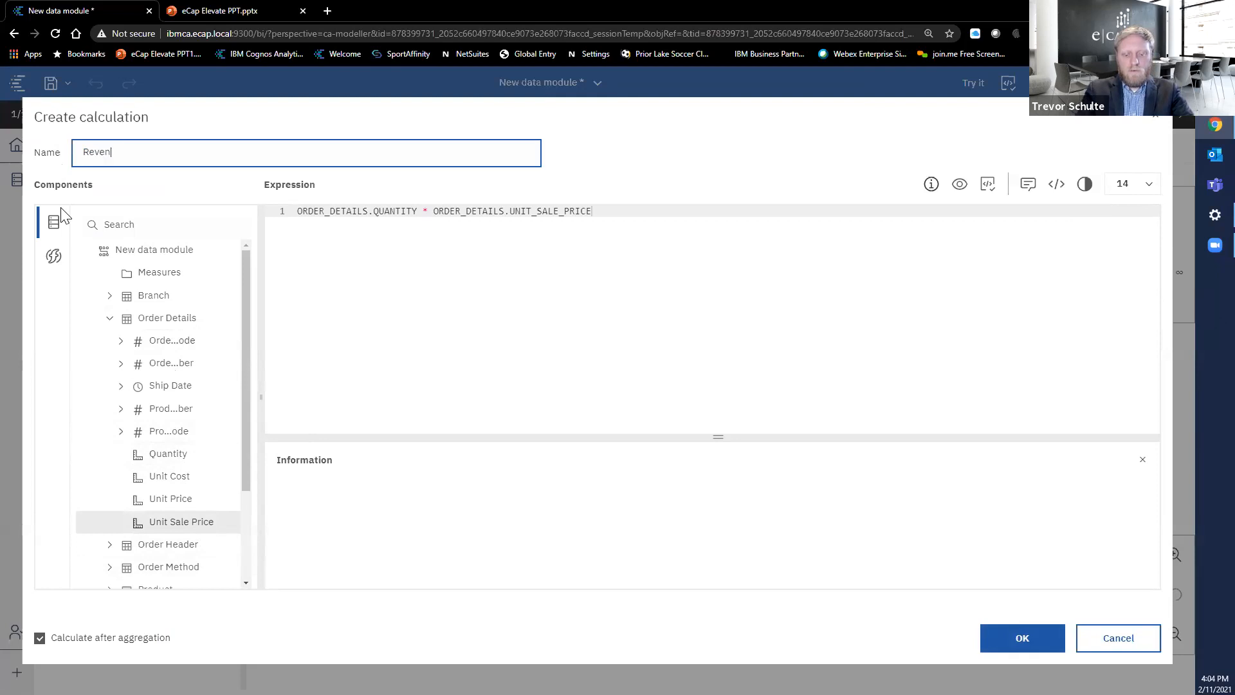
{"action": "type", "text": "ue"}
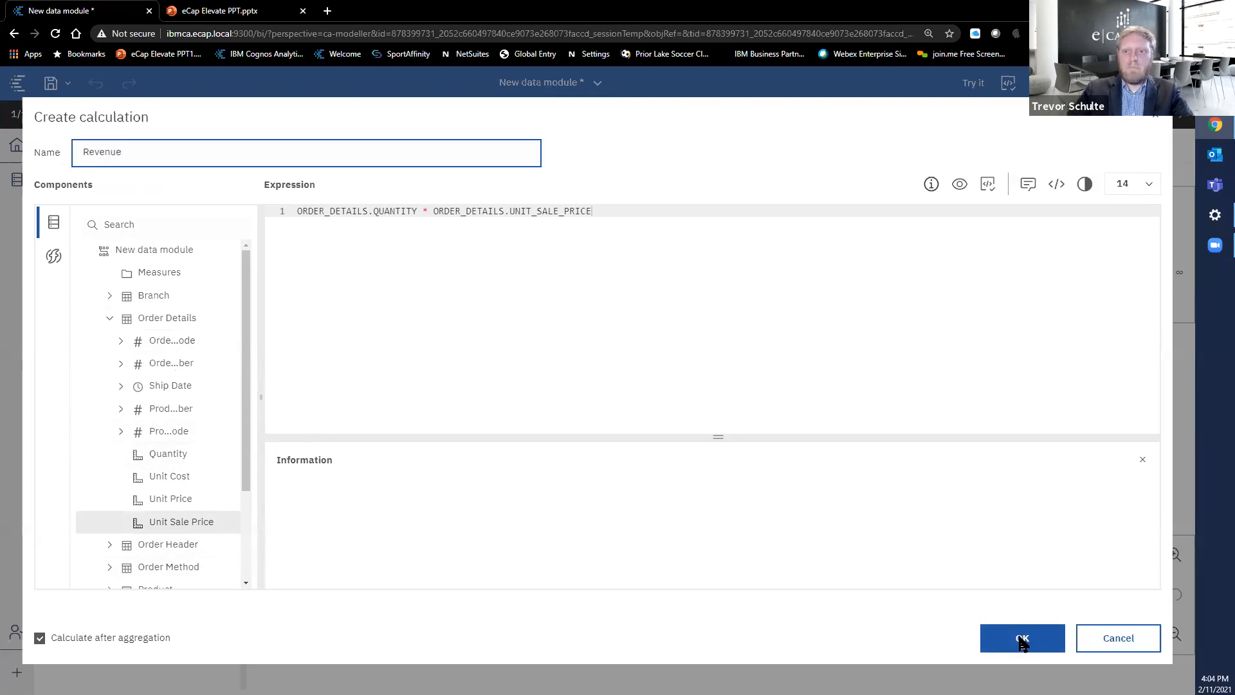
{"action": "left_click", "coordinate": [988, 187]}
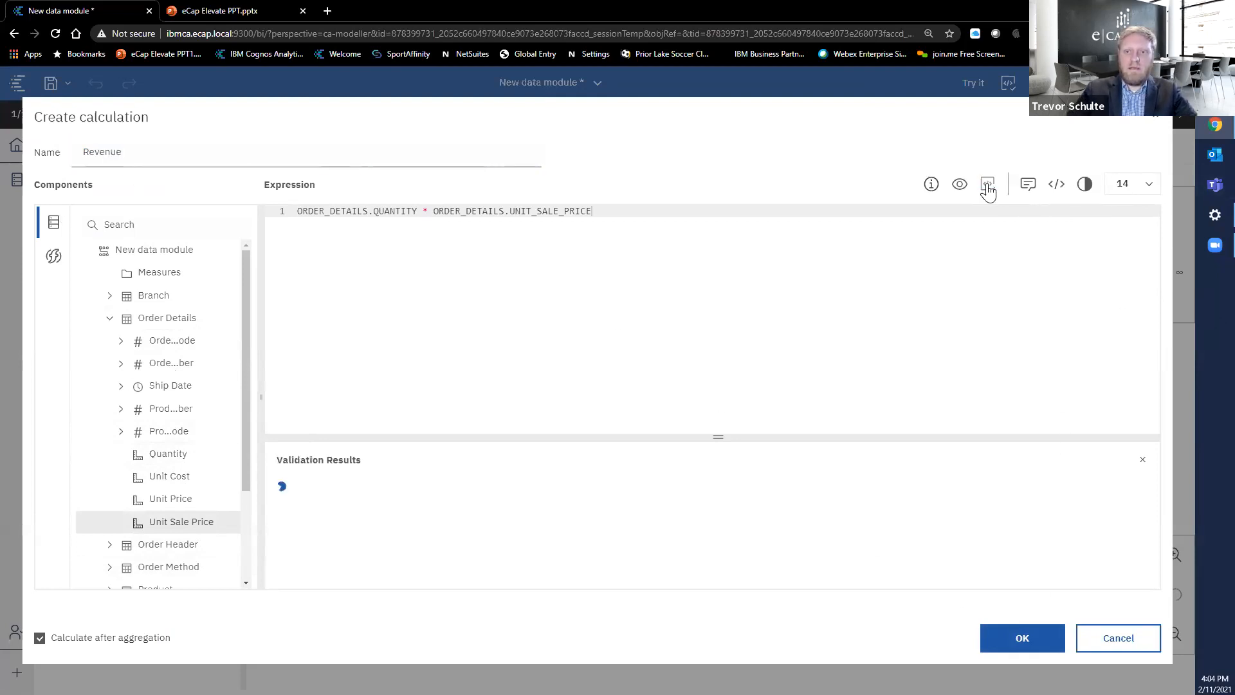
{"action": "left_click", "coordinate": [1007, 644]}
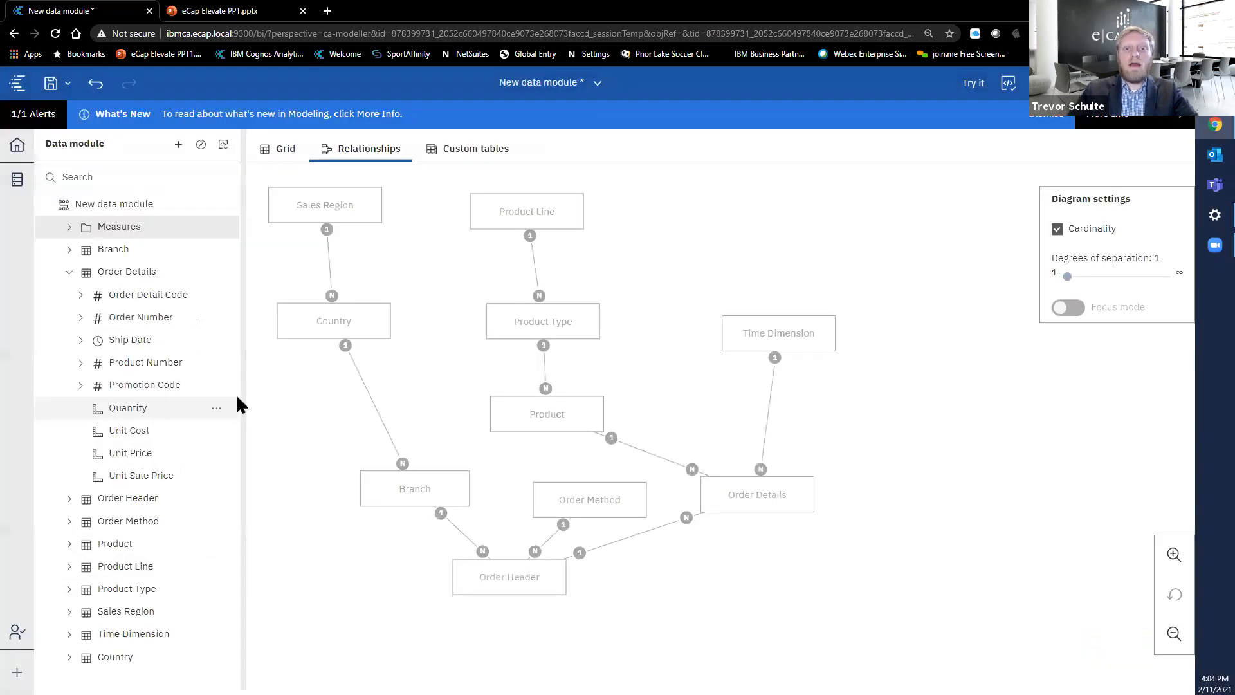
Turn off Calculate after aggregation for the Revenue calculation in the Measures folder and review its aggregate options
{"action": "left_click", "coordinate": [68, 227]}
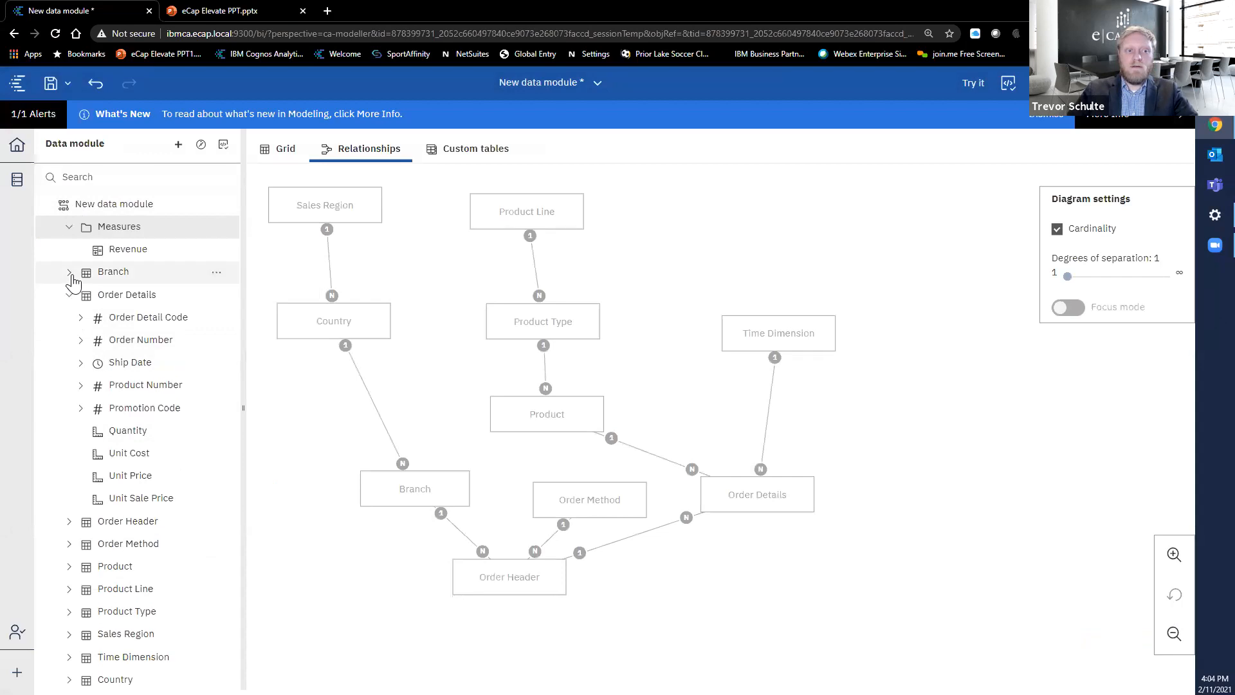
{"action": "left_click", "coordinate": [70, 294]}
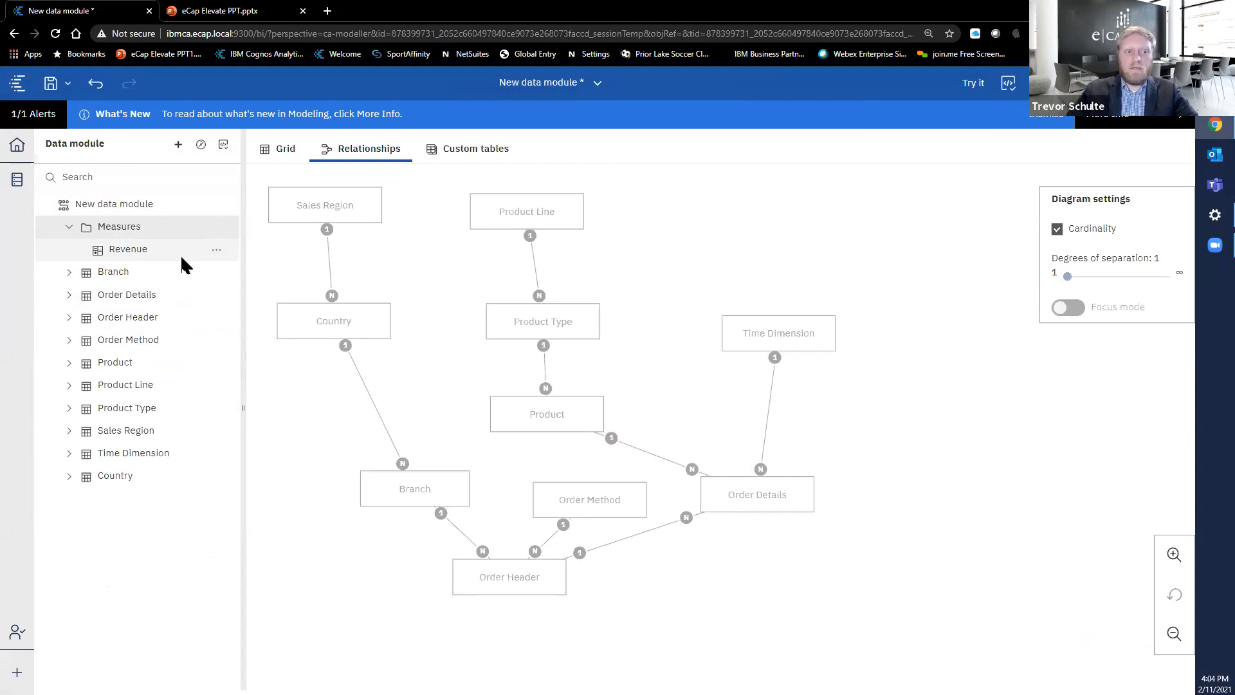
{"action": "left_click", "coordinate": [216, 254]}
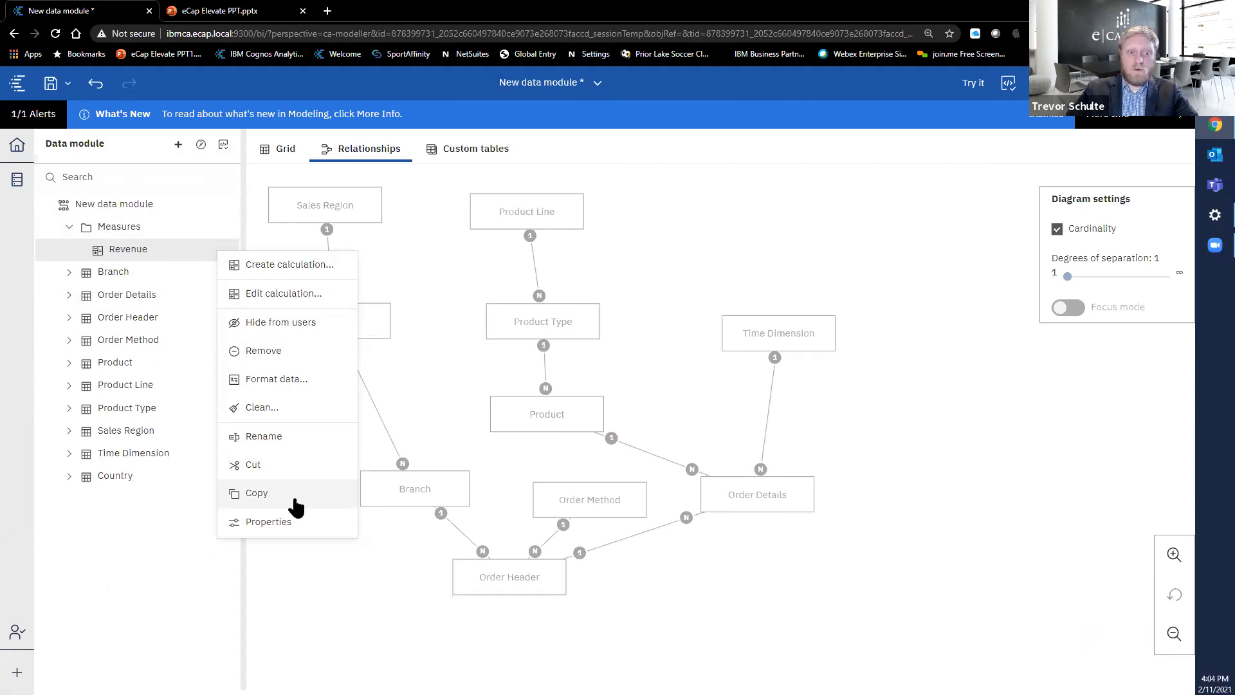
{"action": "left_click", "coordinate": [273, 522]}
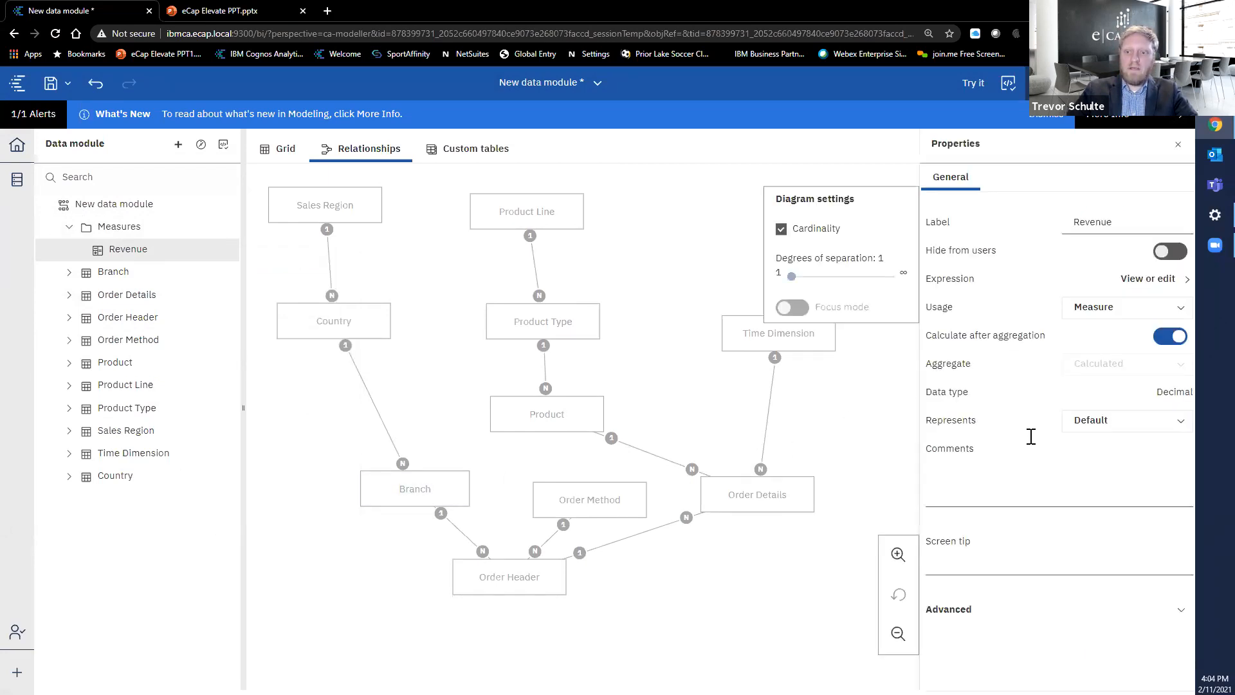
{"action": "left_click", "coordinate": [1168, 338]}
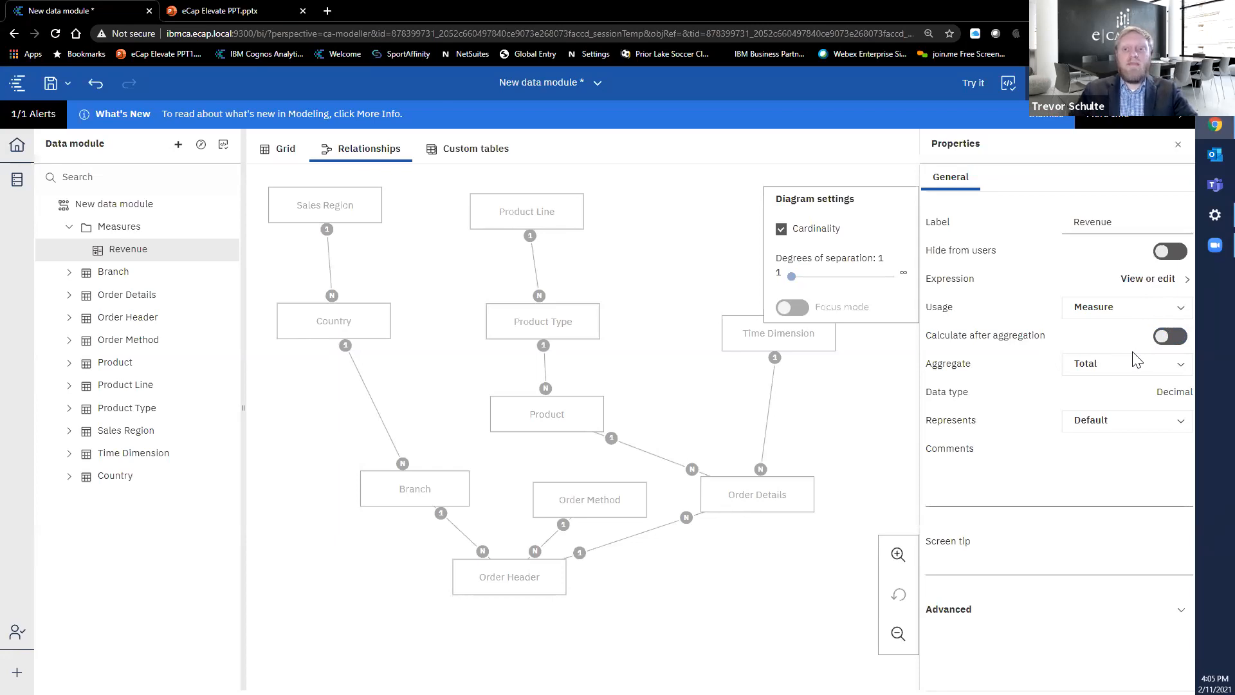
{"action": "left_click", "coordinate": [1122, 367]}
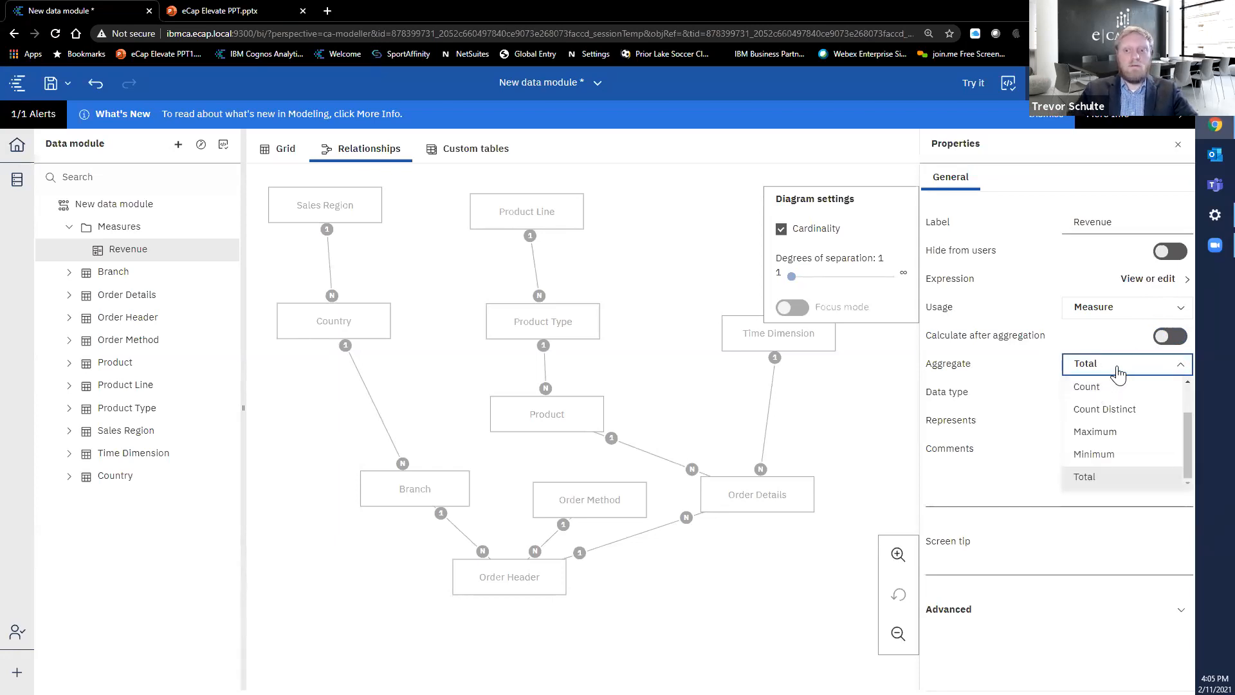
{"action": "left_click", "coordinate": [1028, 391]}
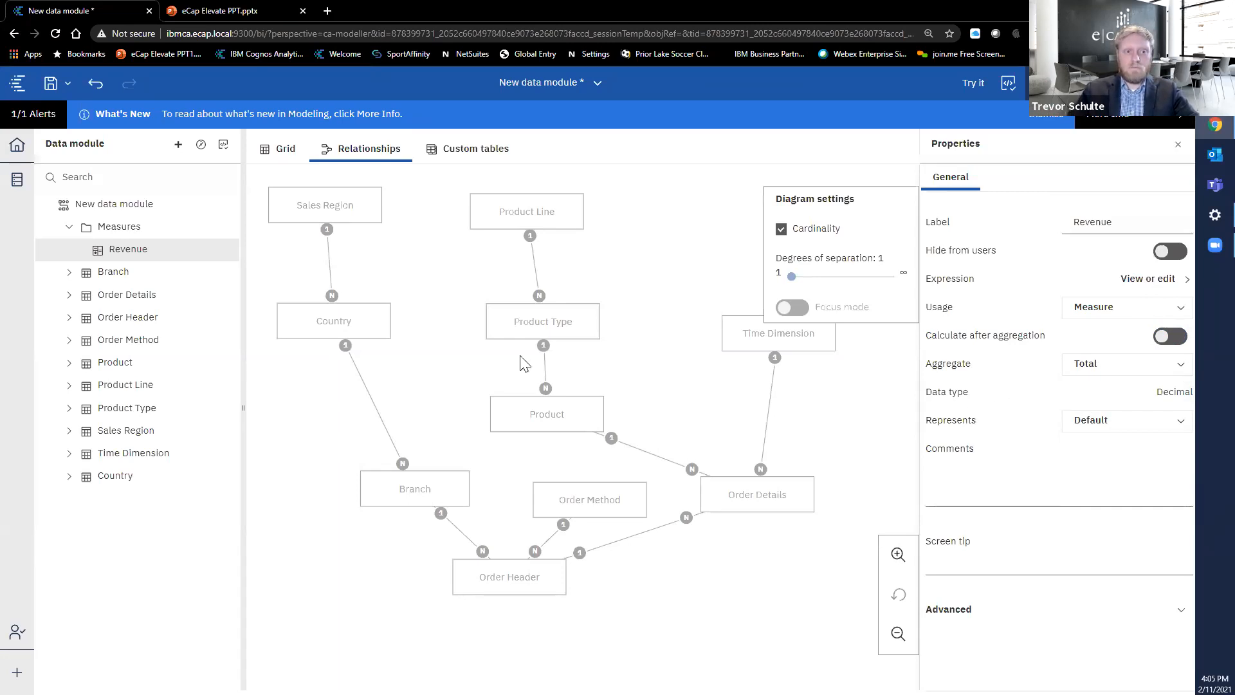
Collapse the Measures folder and look through the Product Line, Product Type and Product tables' columns
{"action": "left_click", "coordinate": [69, 226]}
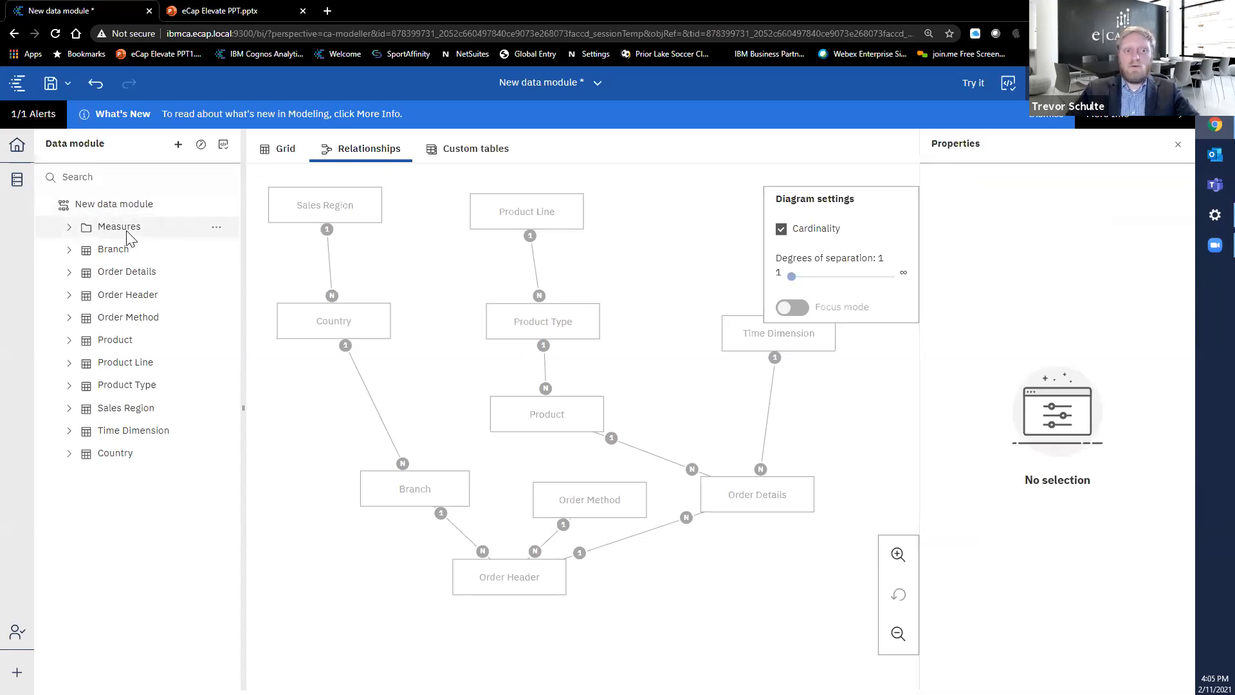
{"action": "left_click", "coordinate": [69, 364]}
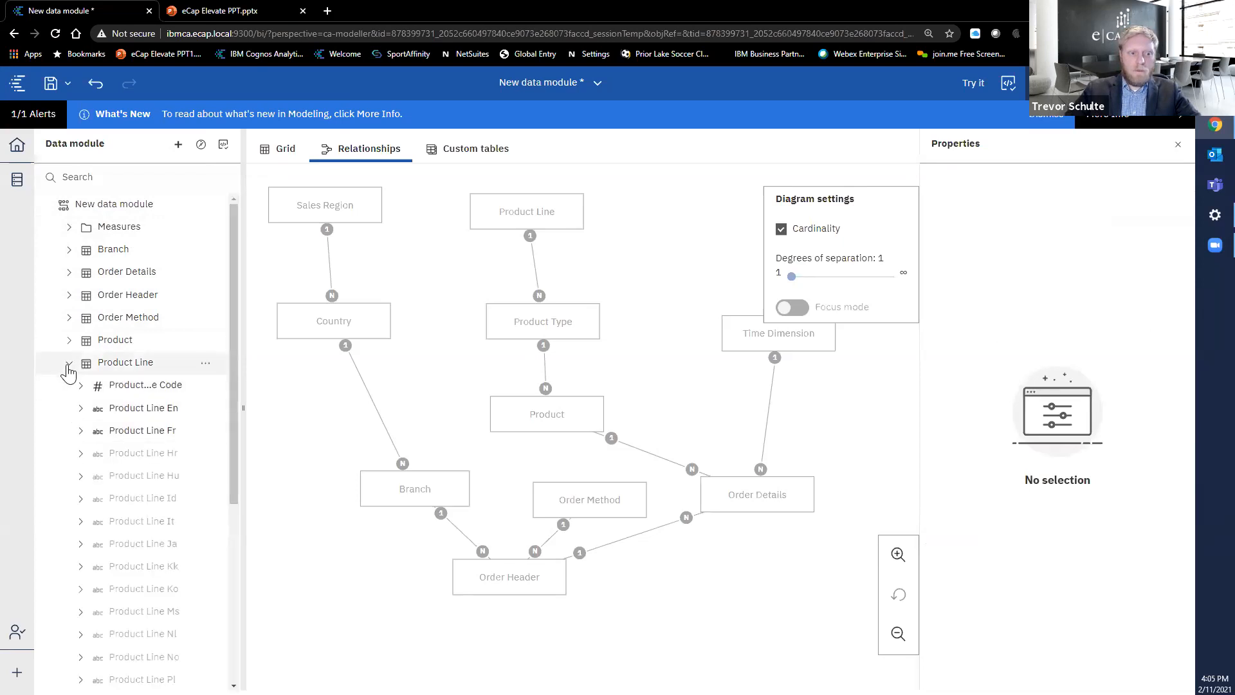
{"action": "left_click", "coordinate": [69, 362]}
{"action": "left_click", "coordinate": [70, 385]}
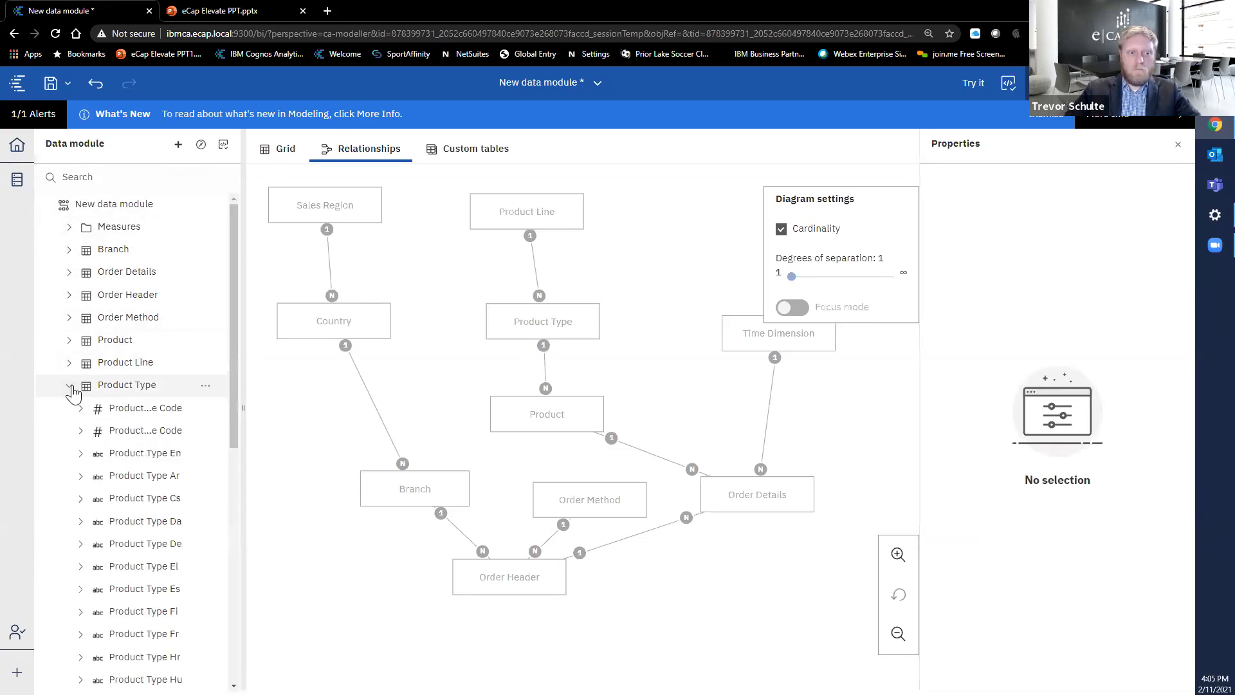
{"action": "left_click", "coordinate": [70, 385]}
{"action": "left_click", "coordinate": [70, 341]}
{"action": "left_click", "coordinate": [71, 341]}
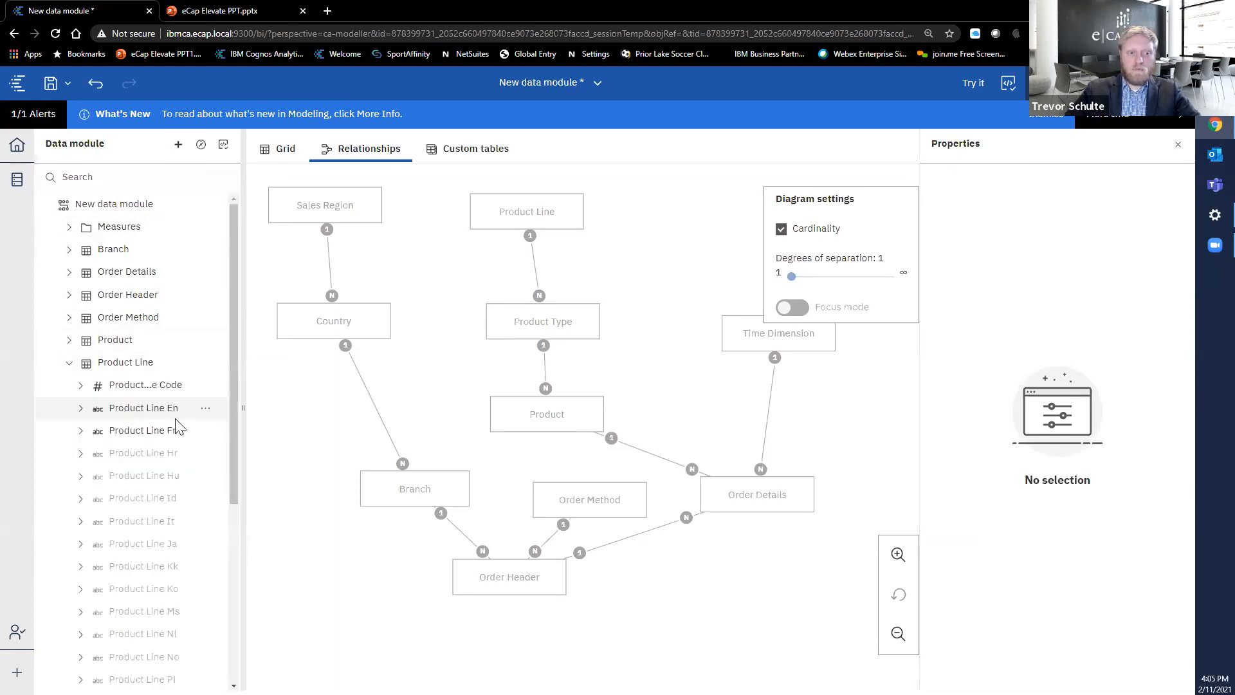
Refresh the members of the Product Line En column and start a navigation path from that column
{"action": "left_click", "coordinate": [197, 411]}
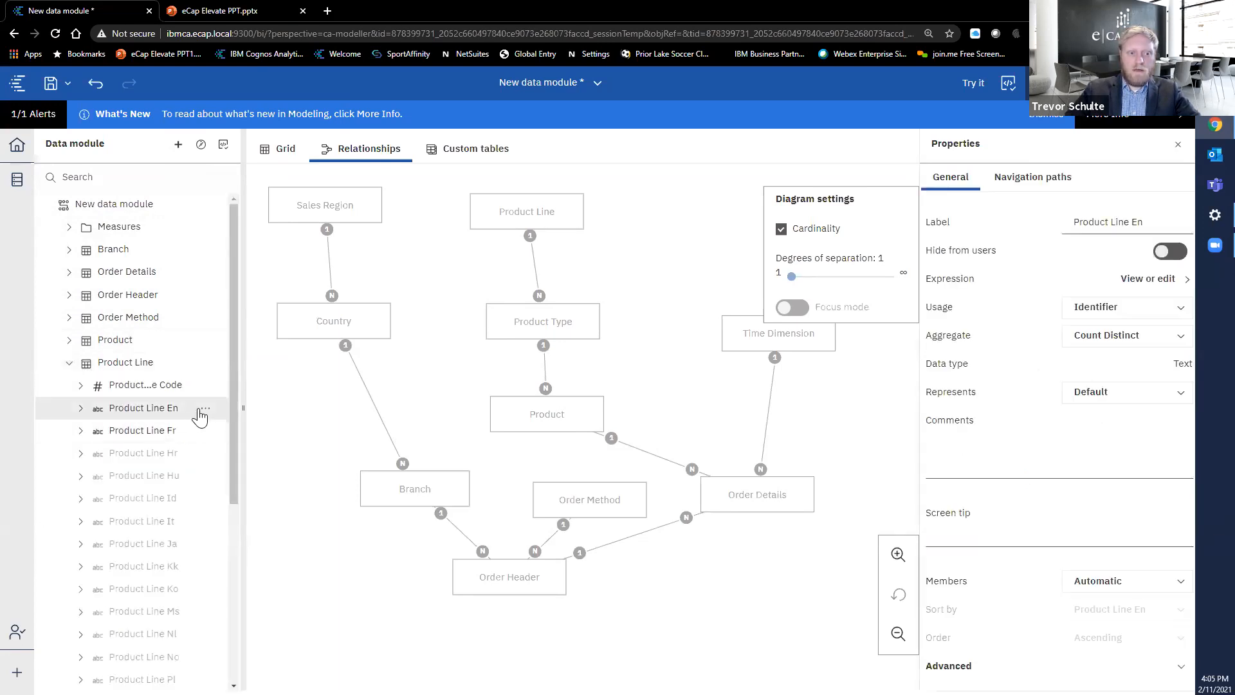
{"action": "left_click", "coordinate": [204, 411]}
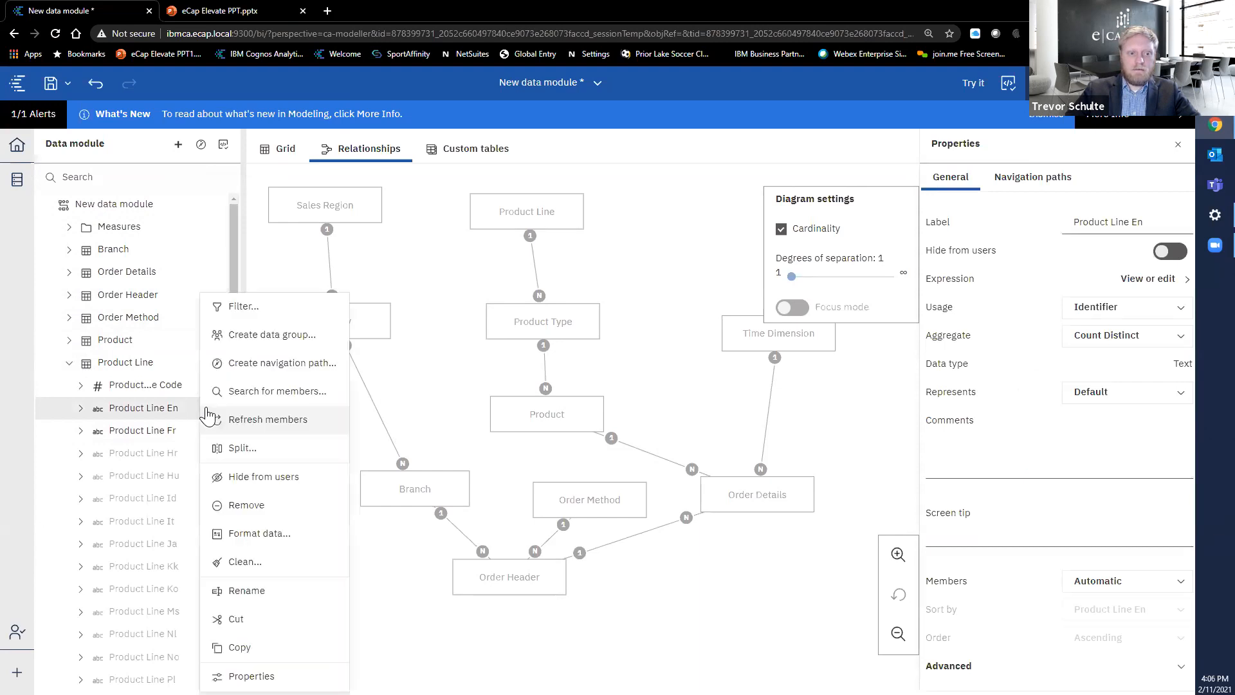
{"action": "left_click", "coordinate": [206, 418]}
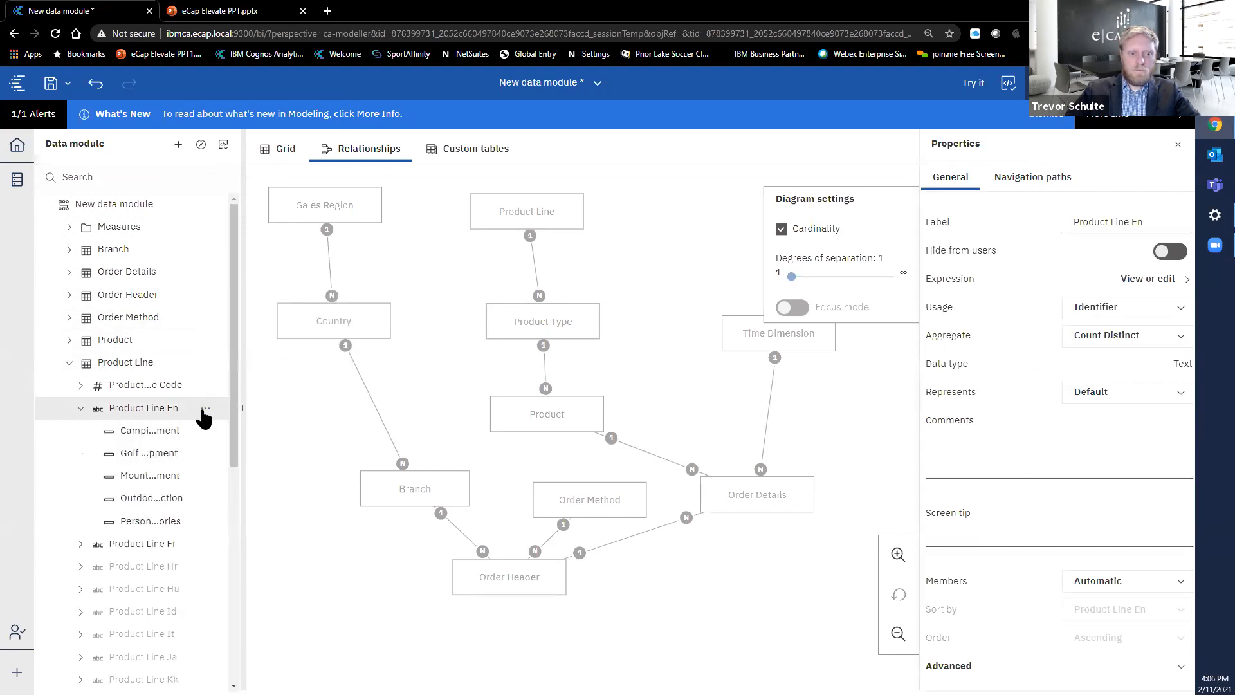
{"action": "left_click", "coordinate": [205, 412]}
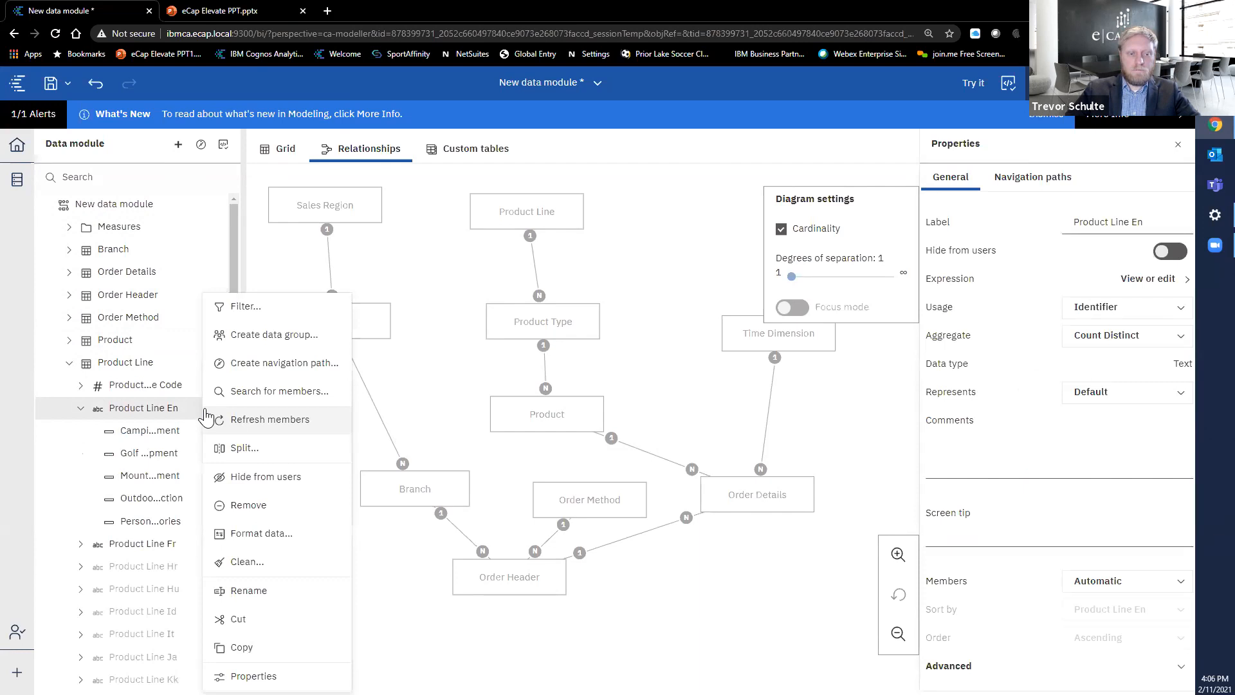
{"action": "left_click", "coordinate": [268, 369]}
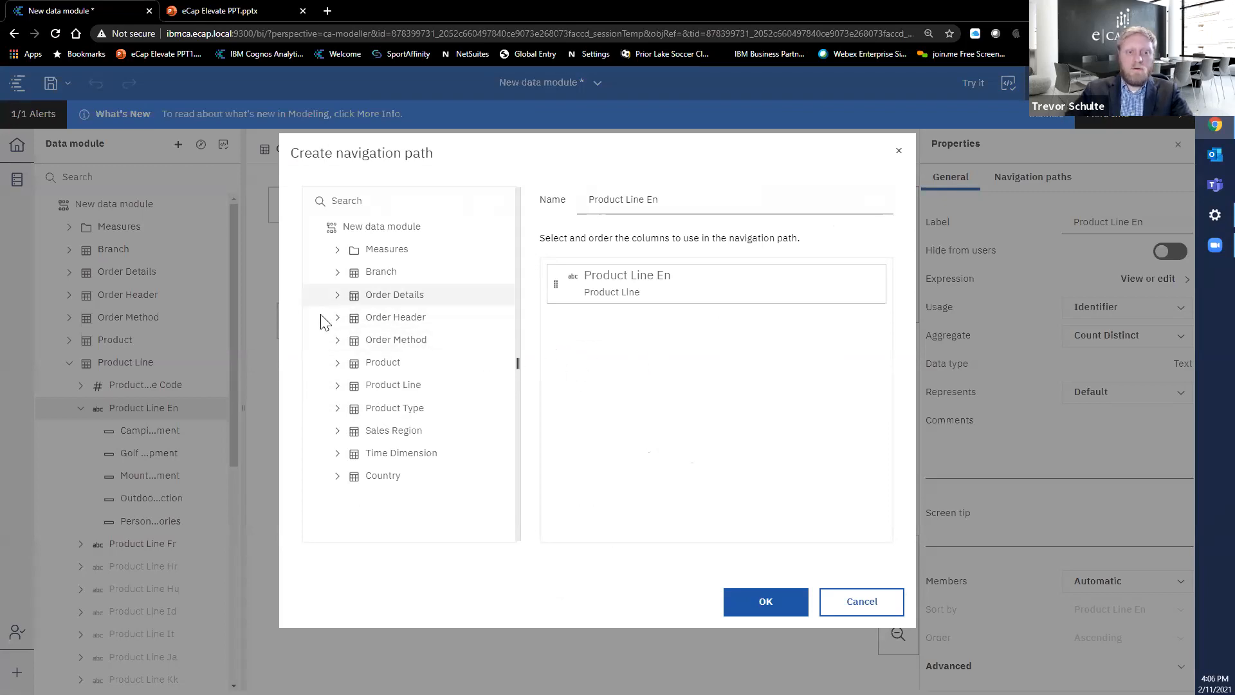
Add Product Type En from Product Type and Product Number from Product to the navigation path, below Product Line En
{"action": "left_click", "coordinate": [337, 408]}
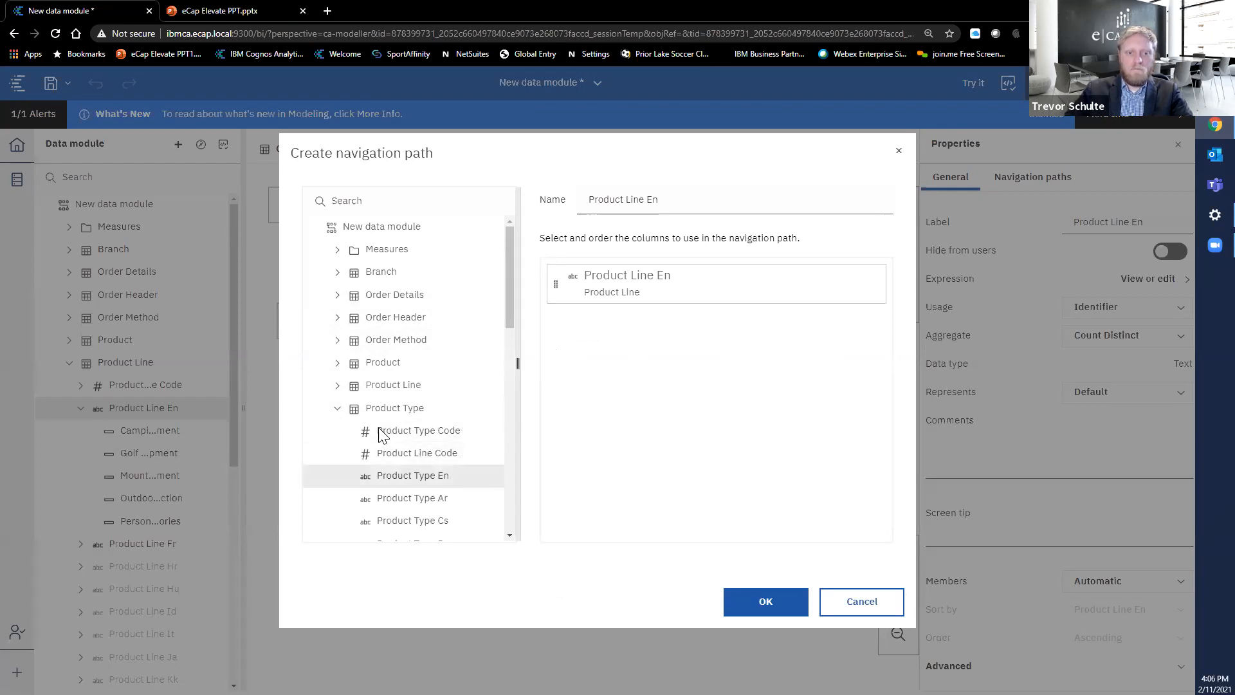
{"action": "double_click", "coordinate": [404, 477]}
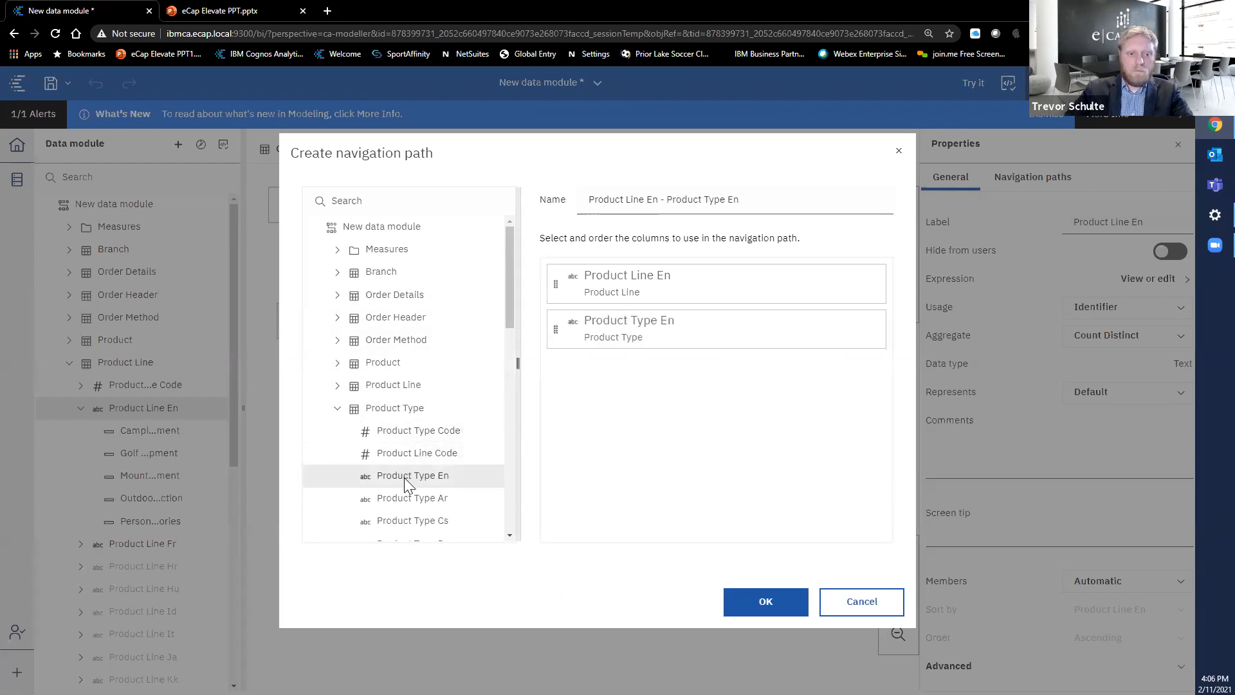
{"action": "left_click", "coordinate": [336, 410]}
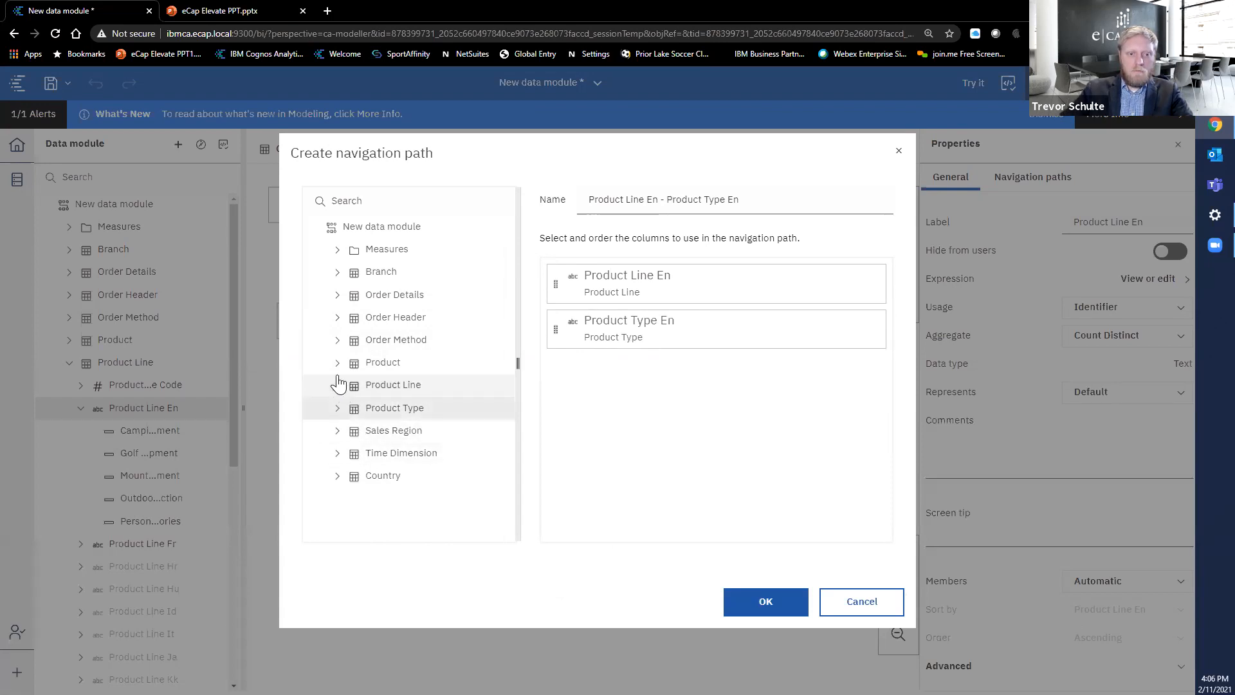
{"action": "left_click", "coordinate": [338, 362]}
{"action": "left_click_drag", "start_coordinate": [419, 387], "coordinate": [601, 413]}
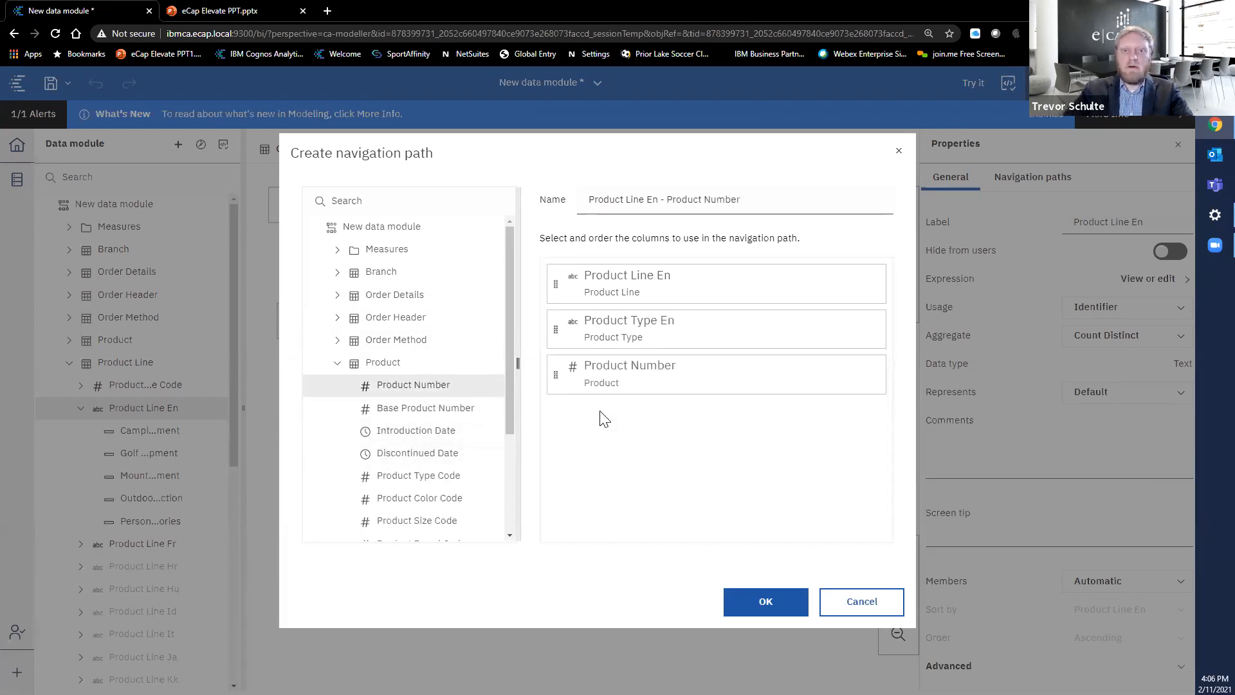
{"action": "left_click", "coordinate": [338, 364]}
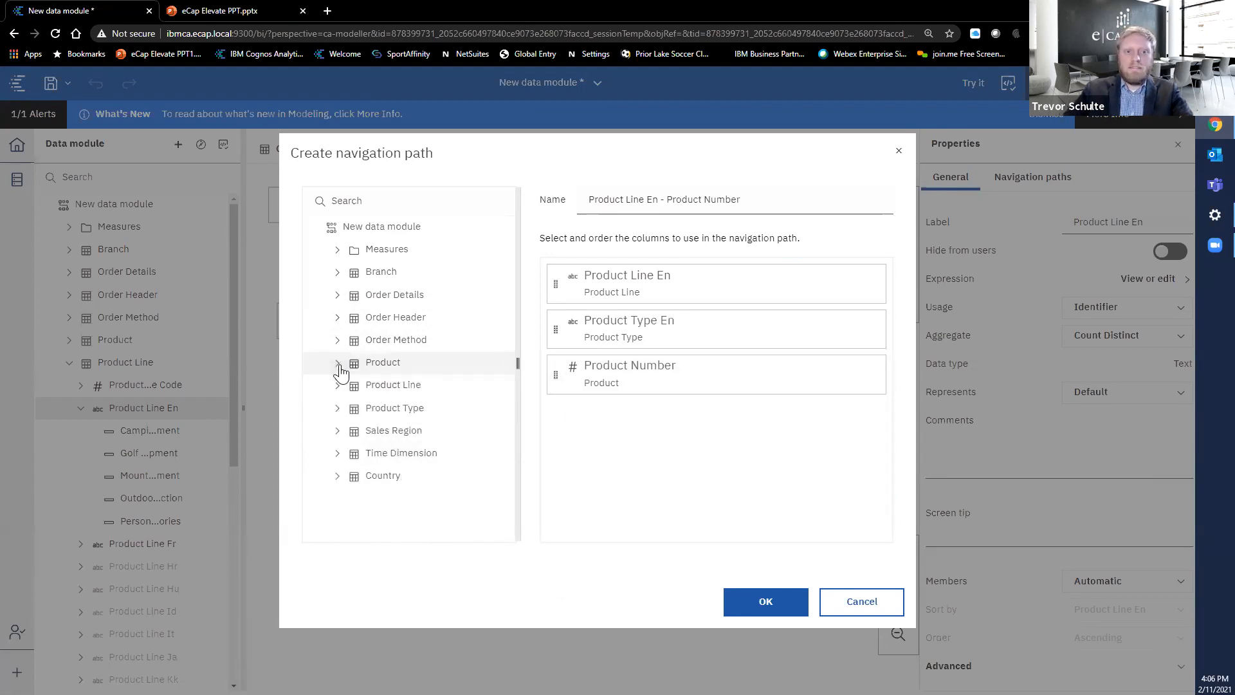
Try Branch Code from Branch as a level below Product Line En in the navigation path, and take it out again
{"action": "left_click", "coordinate": [338, 273]}
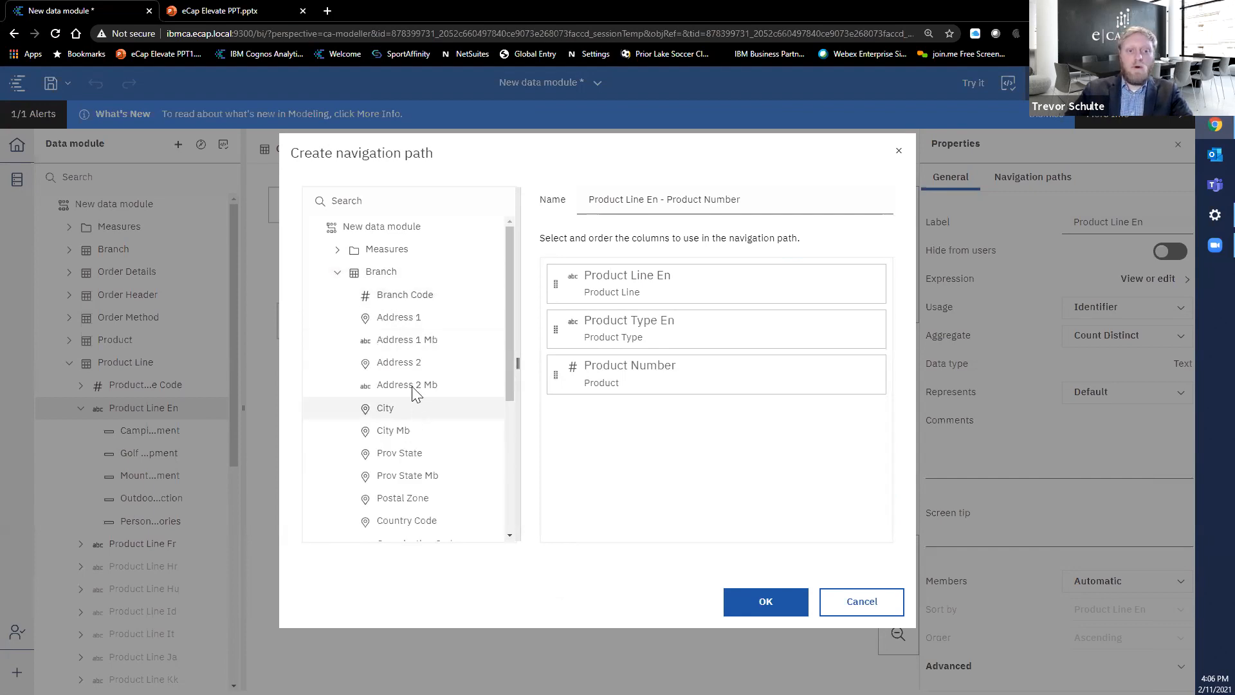
{"action": "left_click_drag", "start_coordinate": [658, 467], "coordinate": [666, 436]}
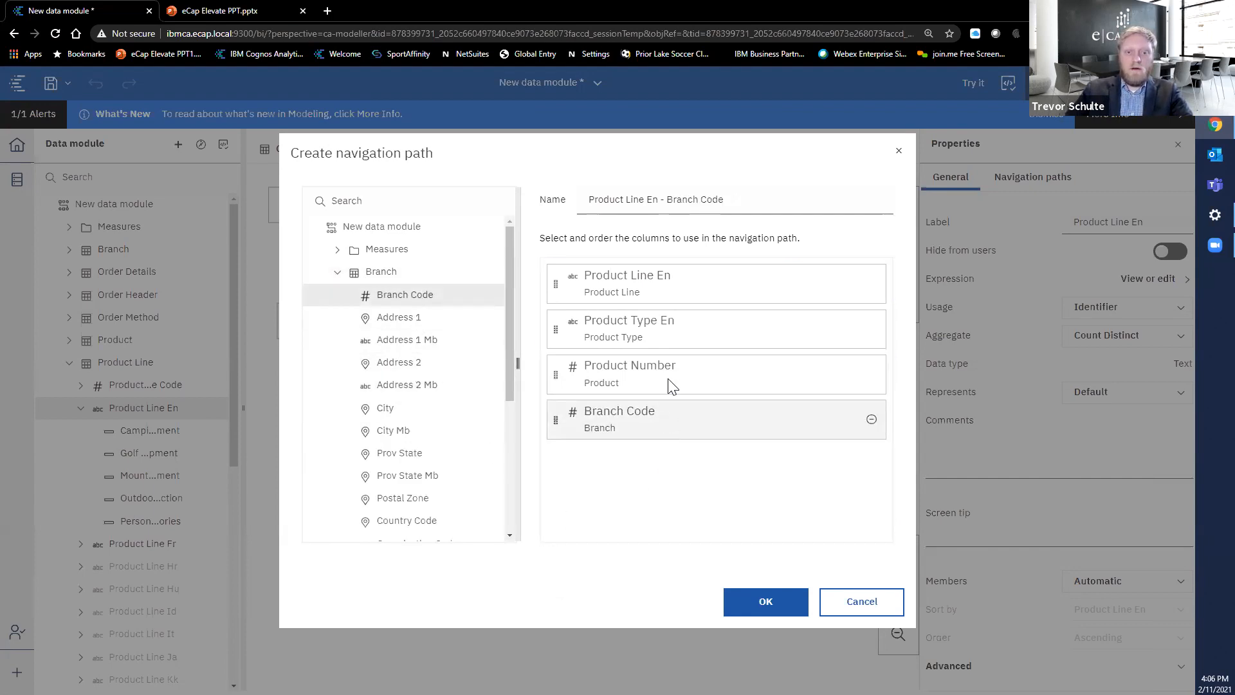
{"action": "left_click_drag", "start_coordinate": [687, 321], "coordinate": [686, 335]}
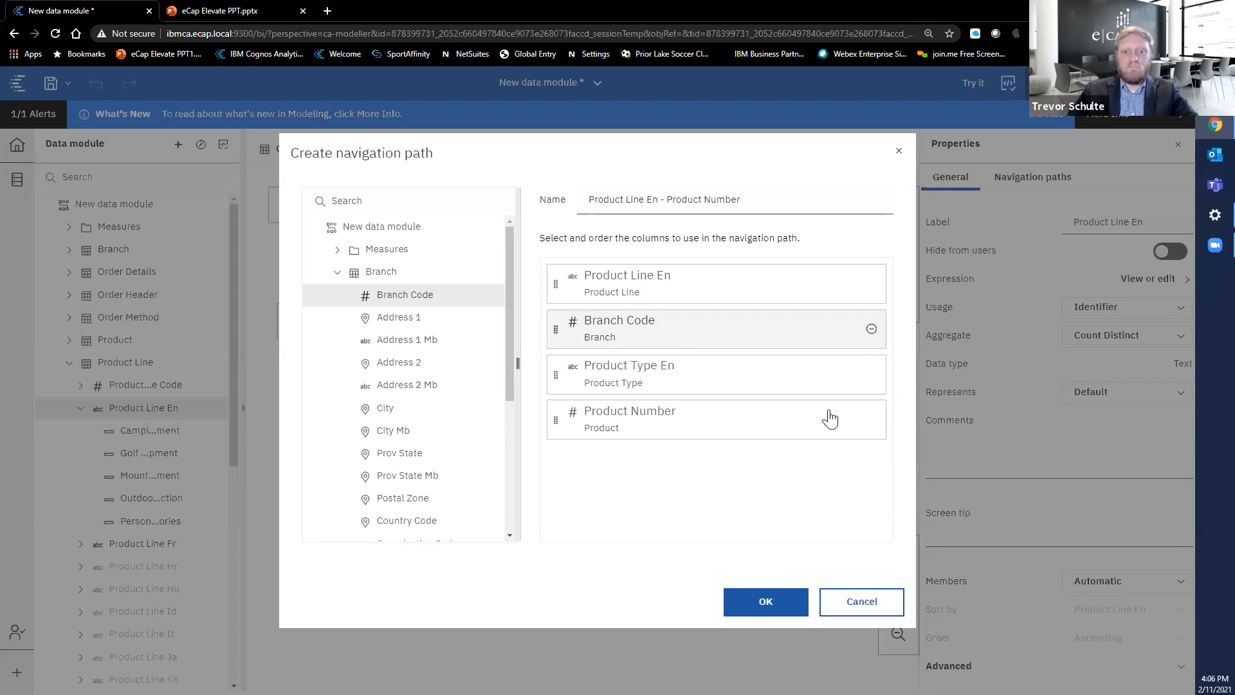
{"action": "key", "text": "Delete"}
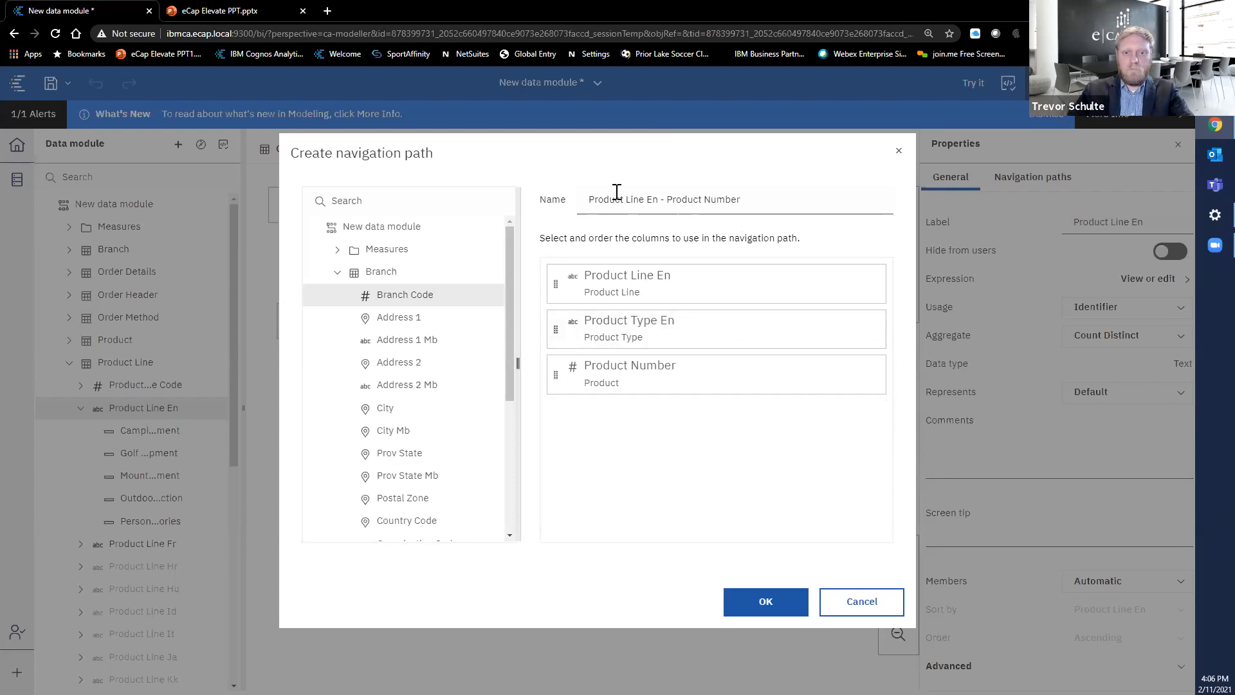
Name the navigation path Product Hierarchy, create it and collapse the Product Line table
{"action": "left_click_drag", "start_coordinate": [628, 199], "coordinate": [743, 200]}
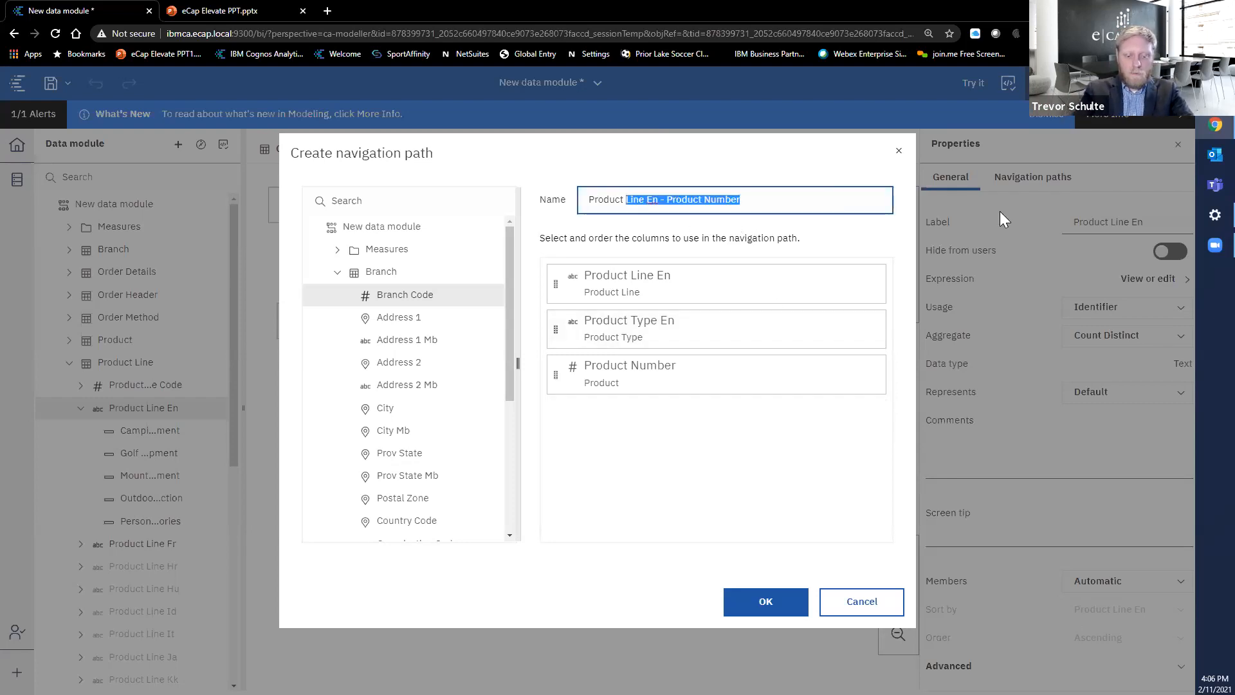
{"action": "type", "text": "Hierarchy"}
{"action": "left_click", "coordinate": [799, 600]}
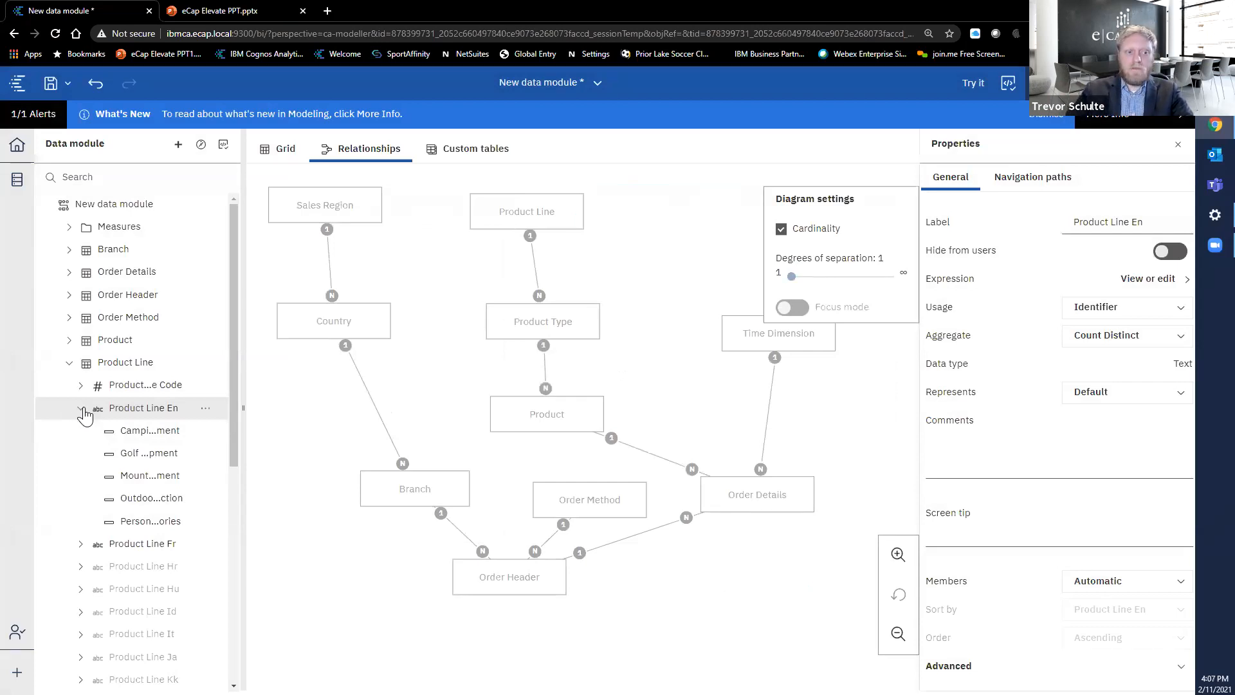
{"action": "left_click", "coordinate": [69, 365]}
{"action": "left_click", "coordinate": [69, 363]}
{"action": "left_click", "coordinate": [68, 363]}
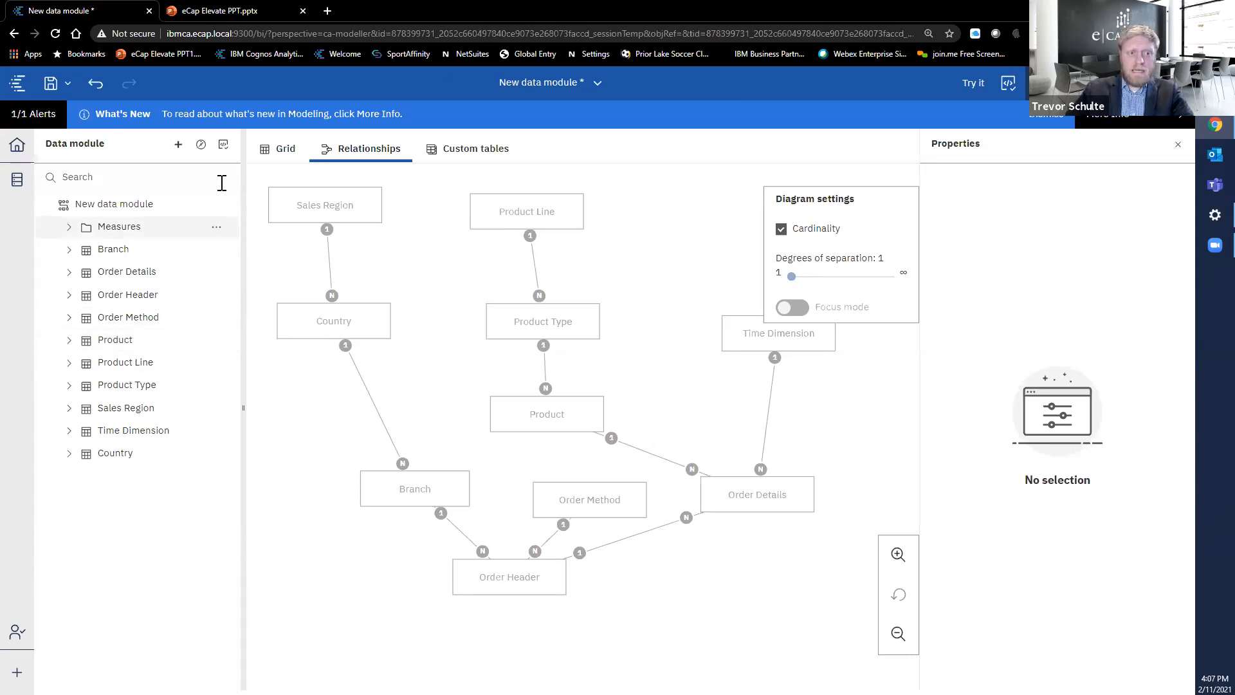
Review the gosales tables available for adding to the data module without adding any
{"action": "left_click", "coordinate": [180, 146]}
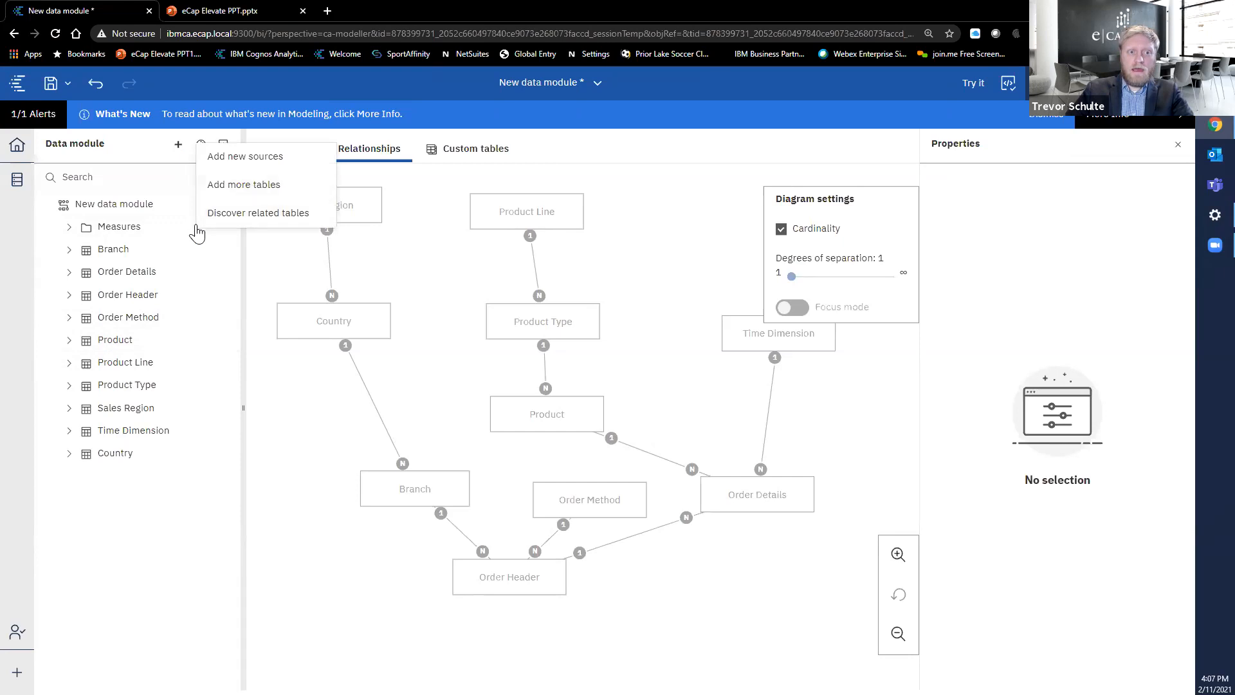
{"action": "left_click", "coordinate": [286, 190]}
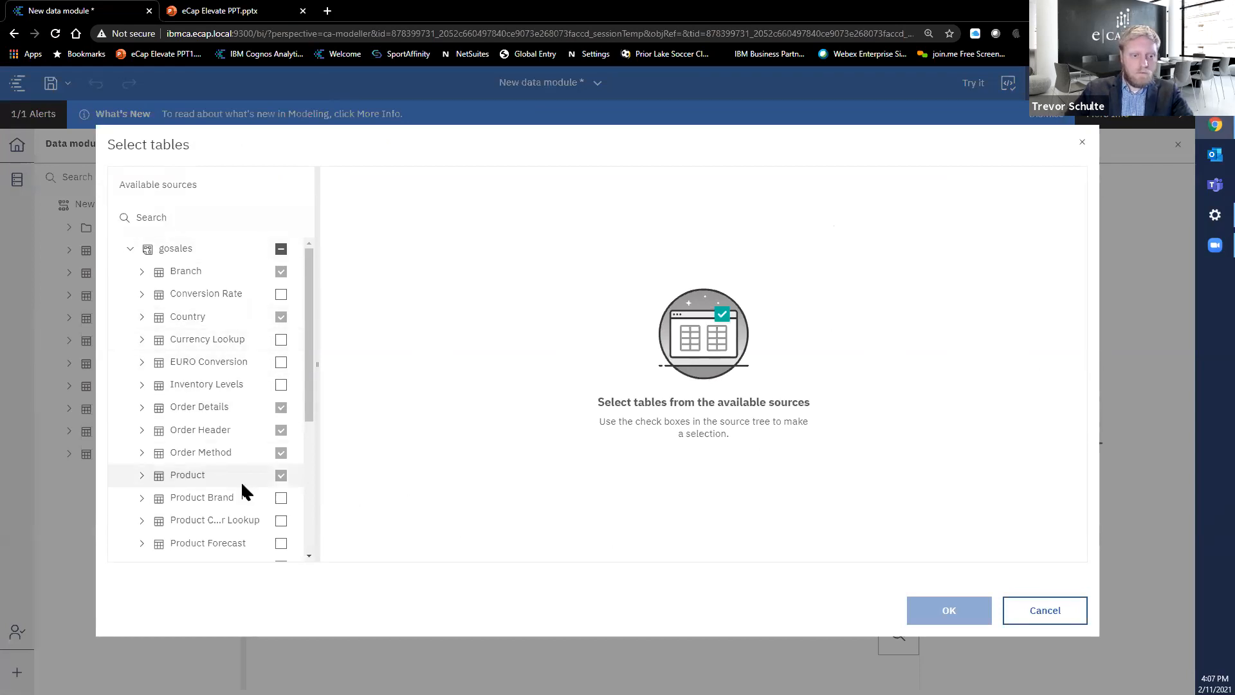
{"action": "scroll", "coordinate": [240, 481], "scroll_direction": "down", "scroll_amount": 4}
{"action": "left_click", "coordinate": [1056, 616]}
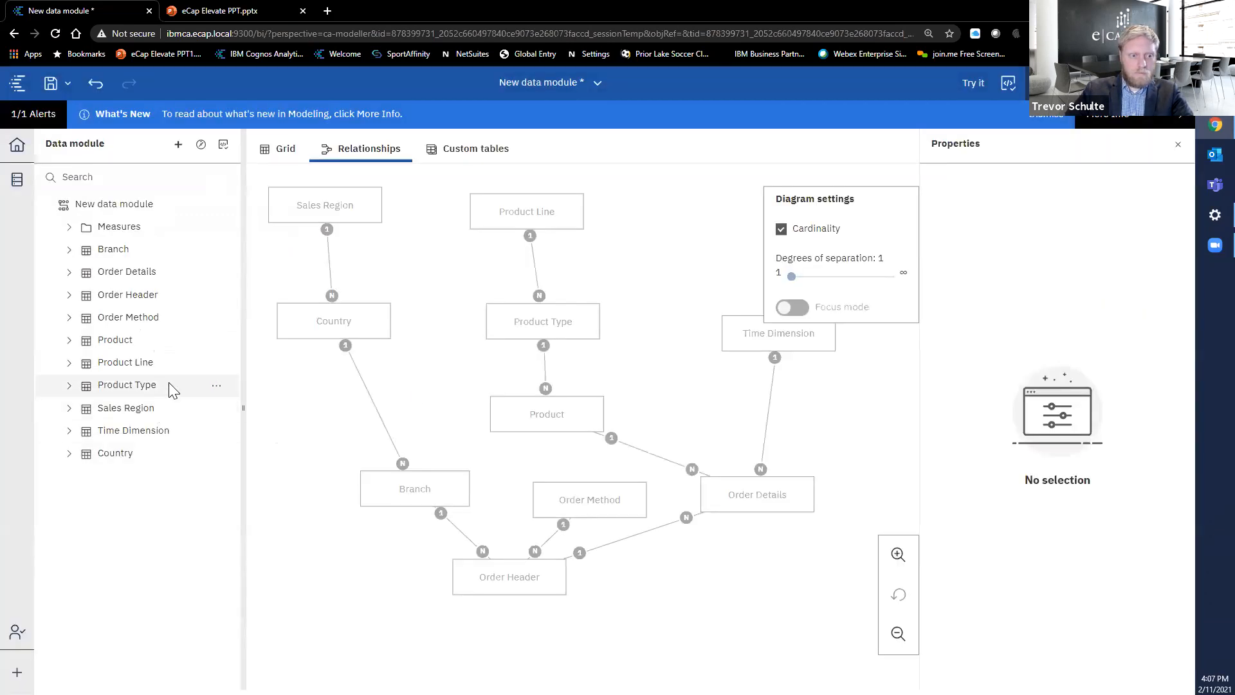
{"action": "left_click", "coordinate": [217, 363]}
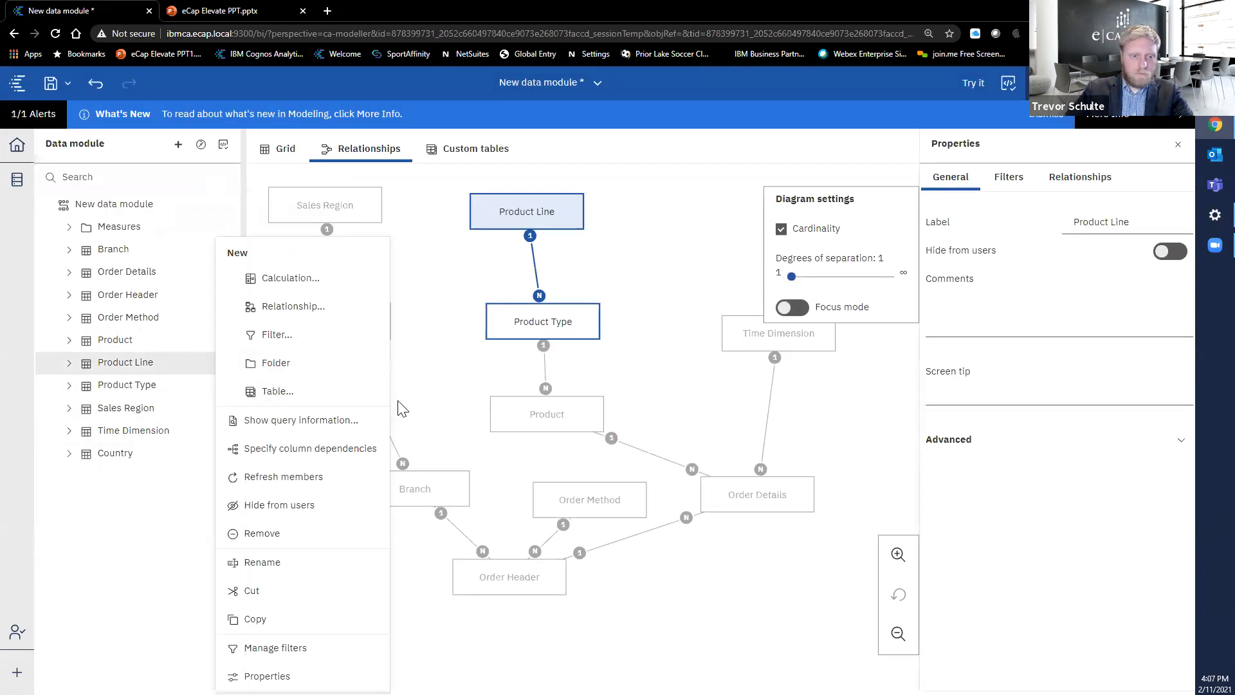
{"action": "left_click", "coordinate": [320, 393]}
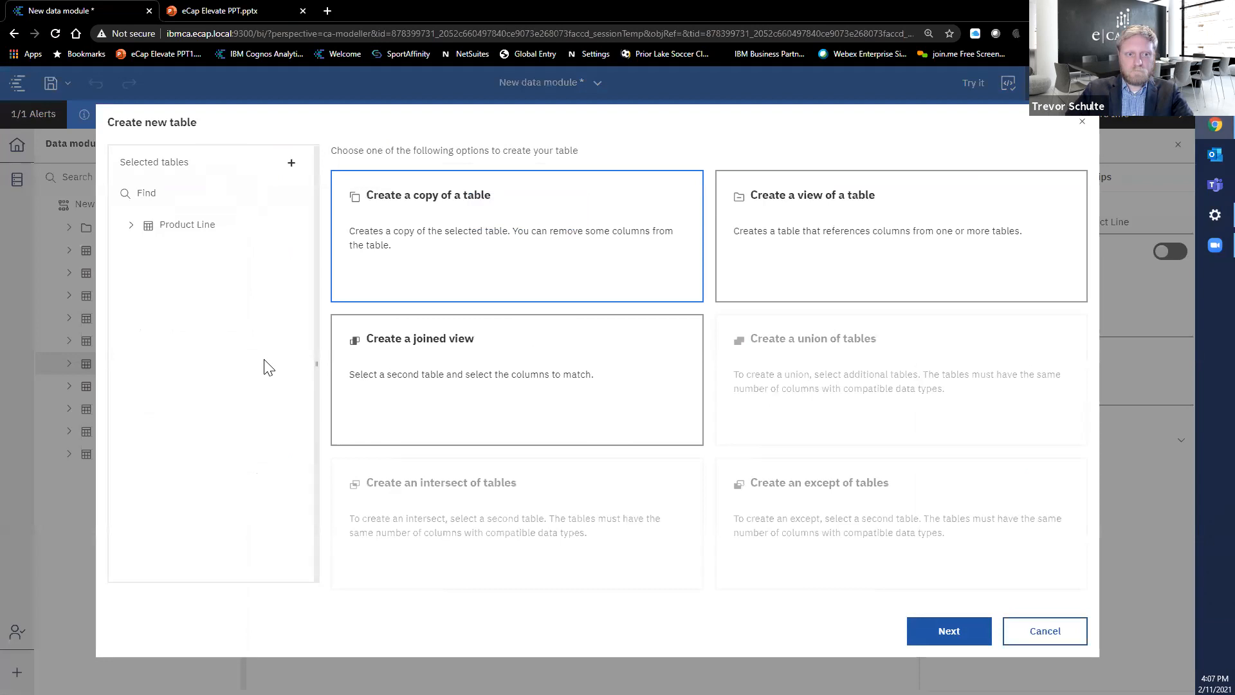
{"action": "left_click", "coordinate": [132, 225]}
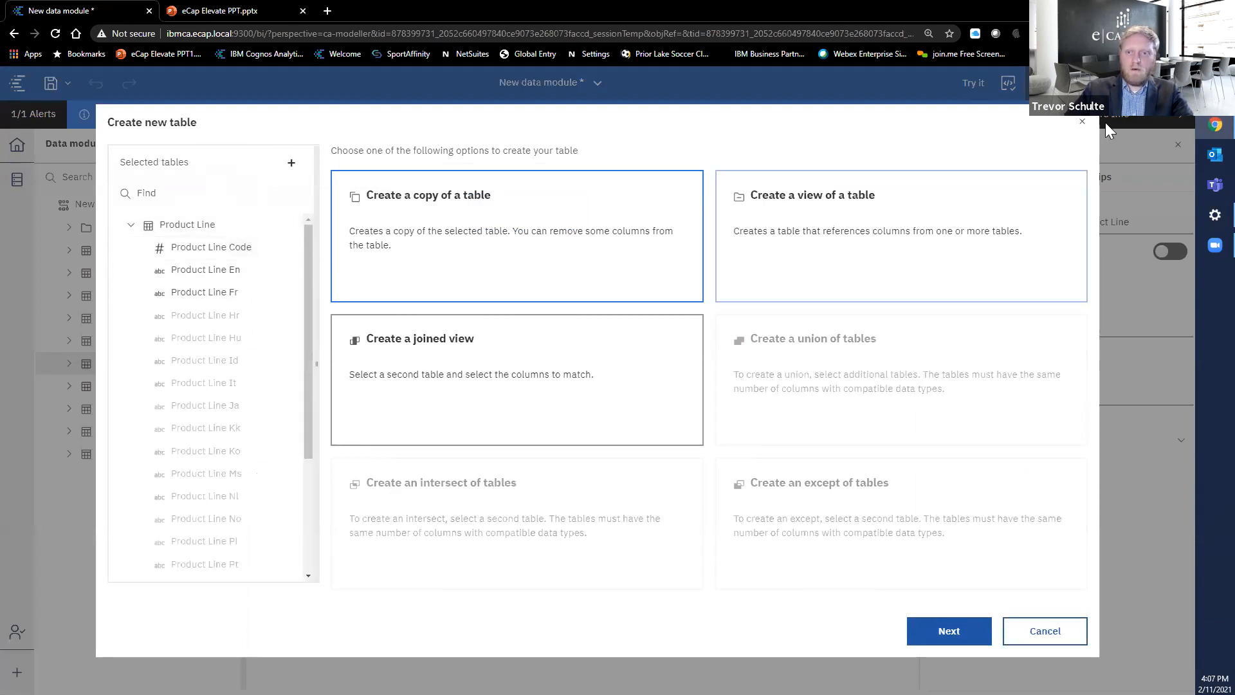
{"action": "left_click", "coordinate": [1084, 122]}
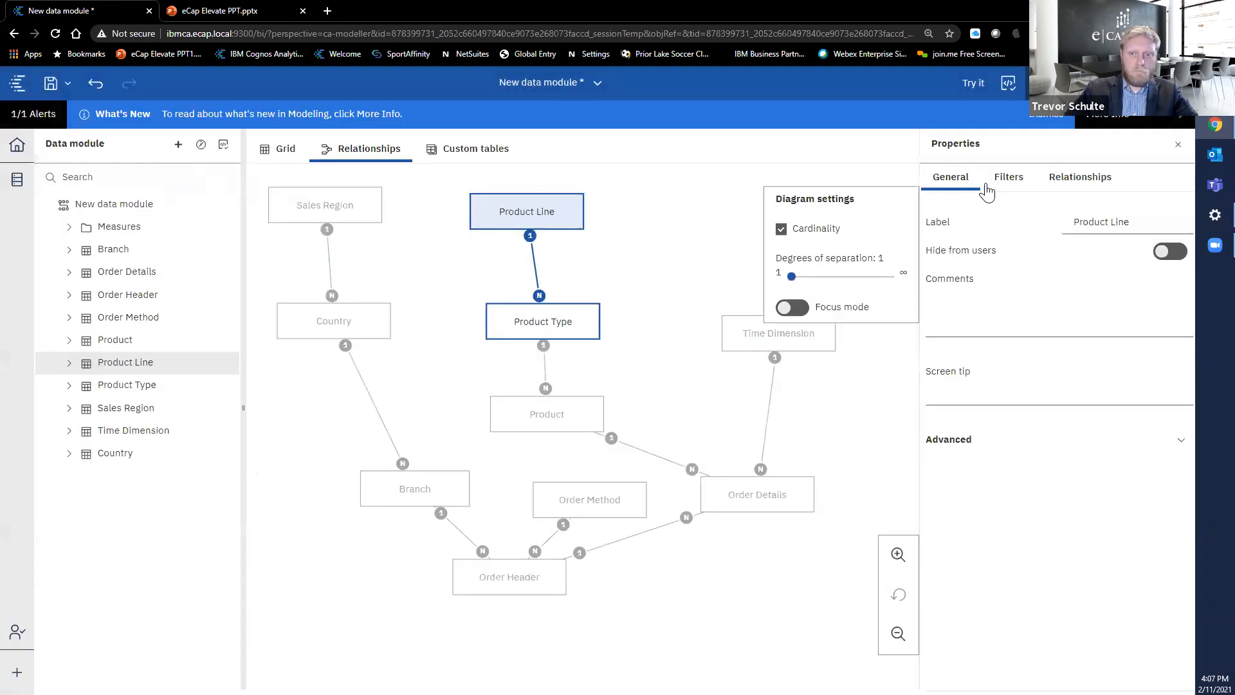
Start a new table as a view of the Product Line, Product Type and Product tables
{"action": "left_click", "coordinate": [131, 383], "text": "ctrl"}
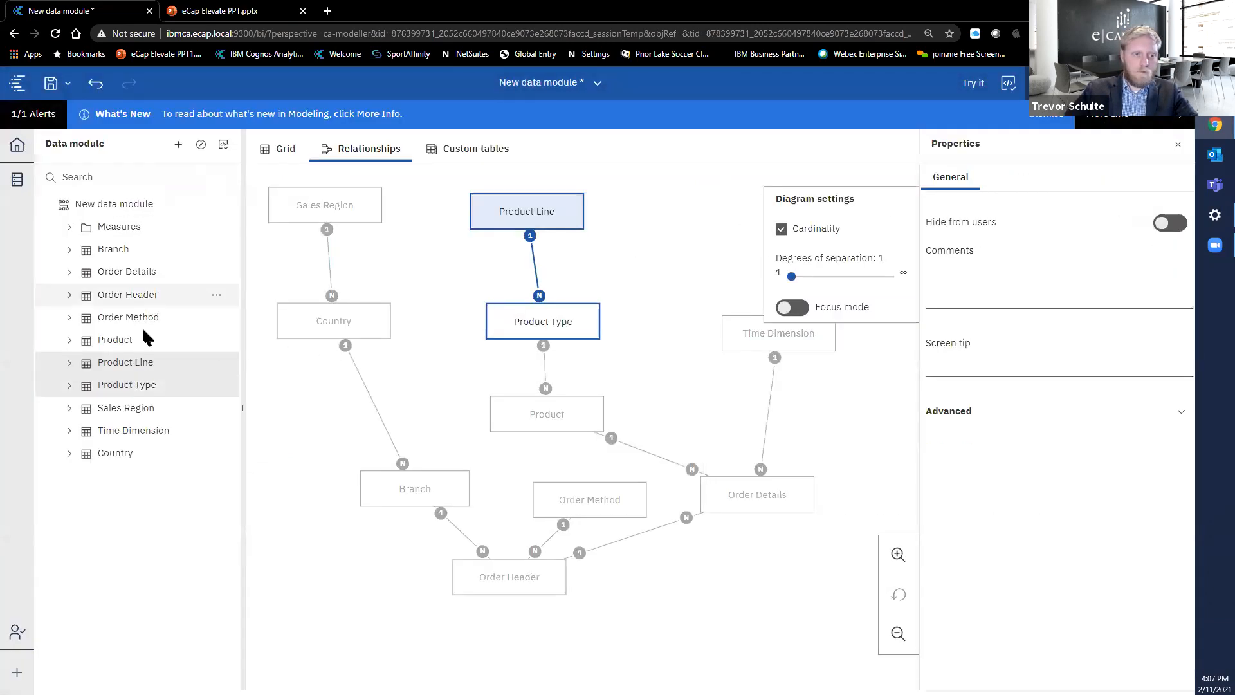
{"action": "left_click", "coordinate": [128, 341], "text": "ctrl"}
{"action": "right_click", "coordinate": [129, 343]}
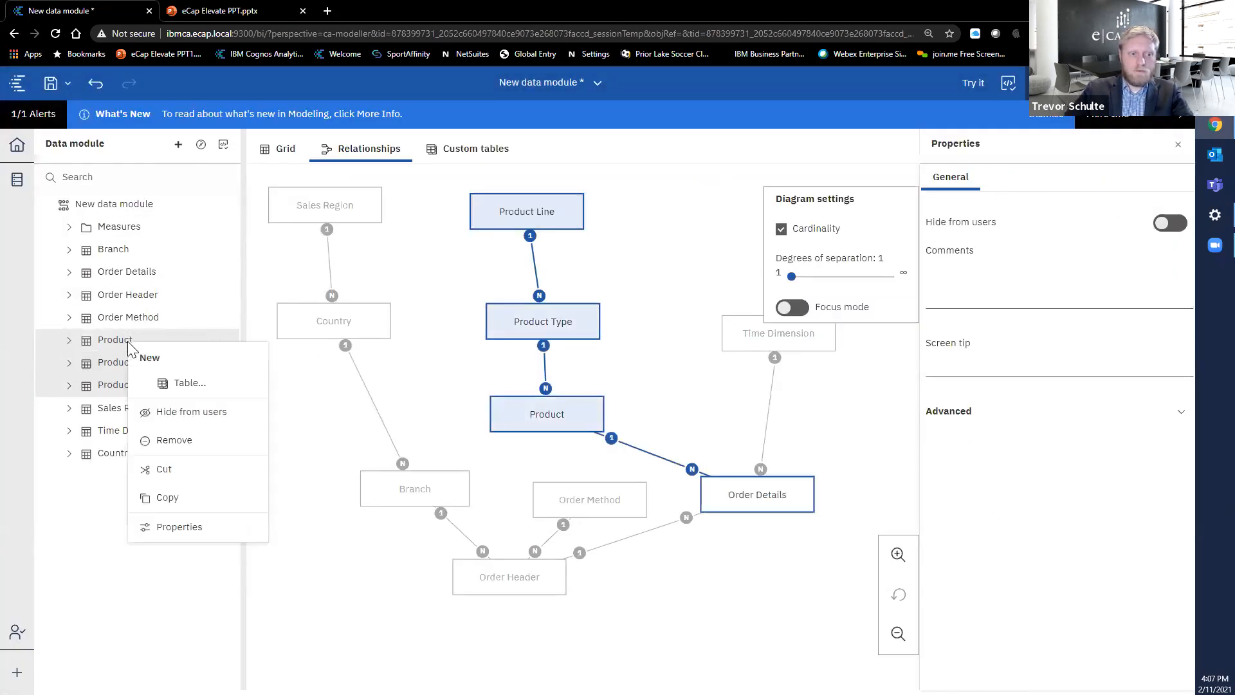
{"action": "left_click", "coordinate": [182, 384]}
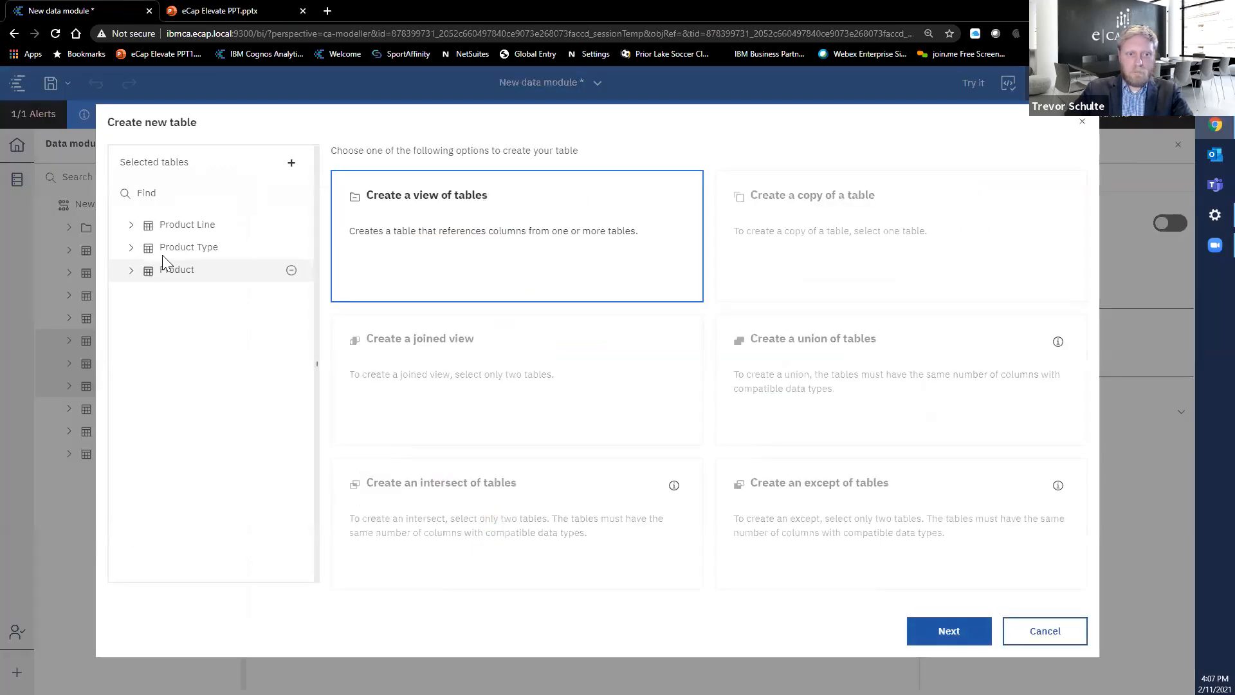
{"action": "left_click", "coordinate": [131, 225]}
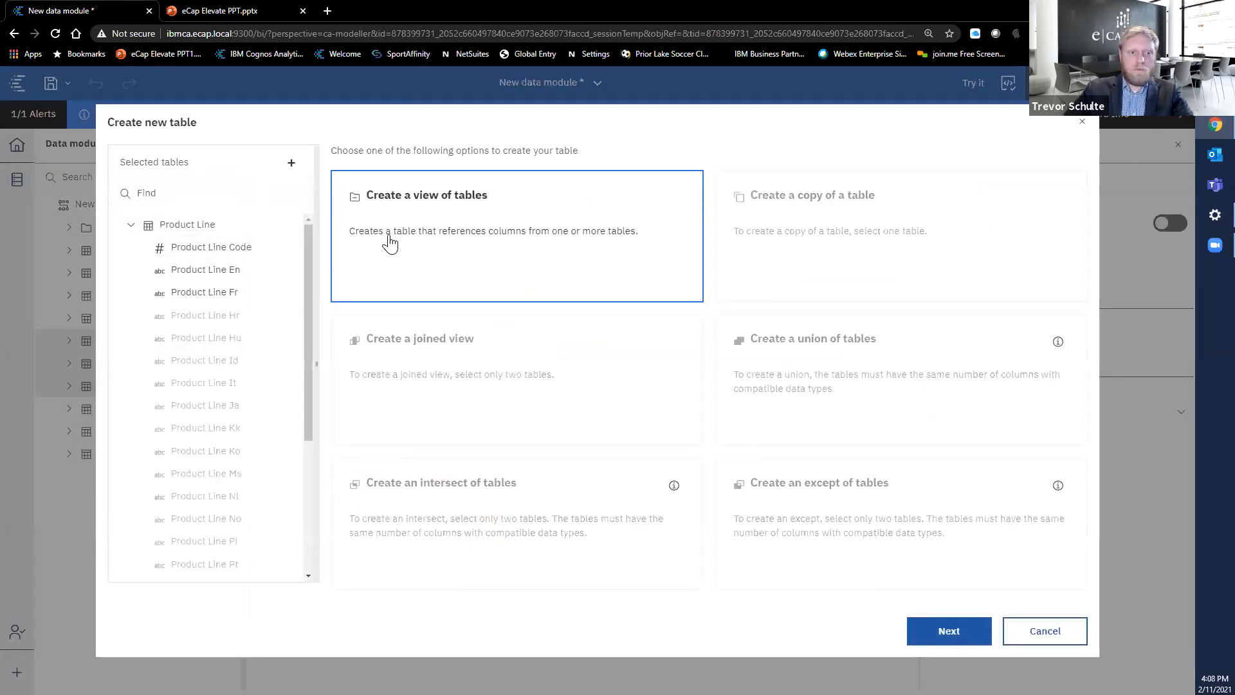
{"action": "double_click", "coordinate": [362, 246]}
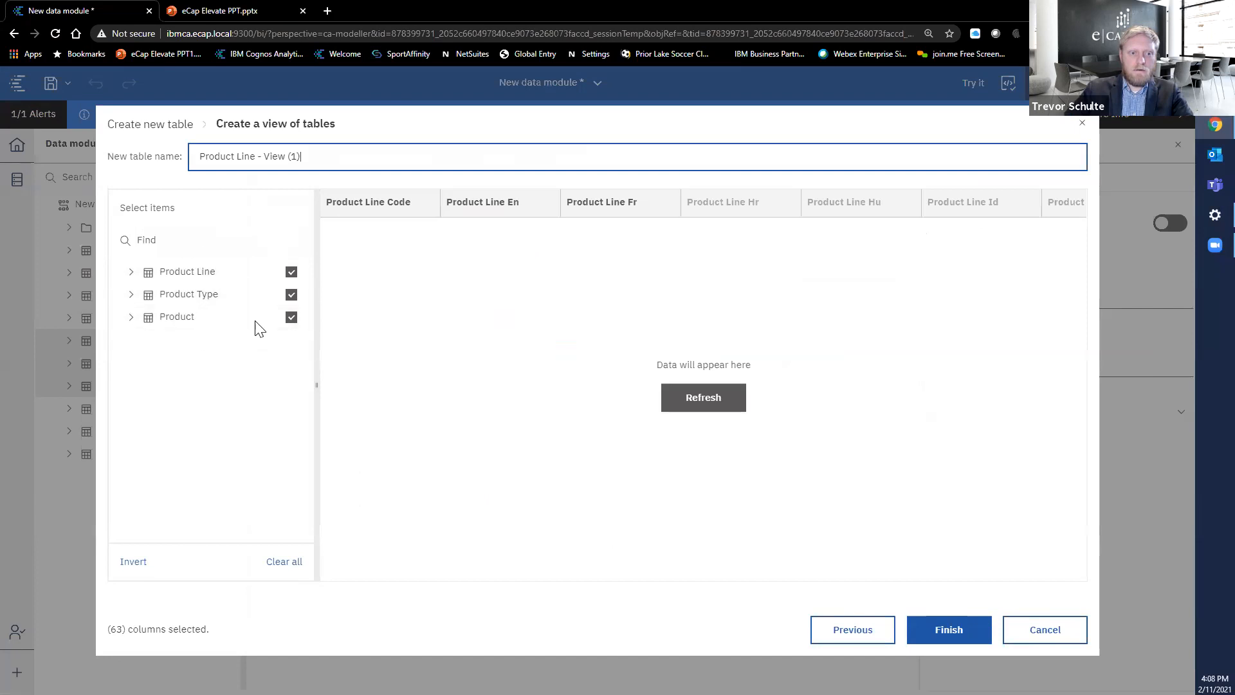
Include only Product Line Code and Product Line En from the Product Line table in the view
{"action": "left_click", "coordinate": [132, 272]}
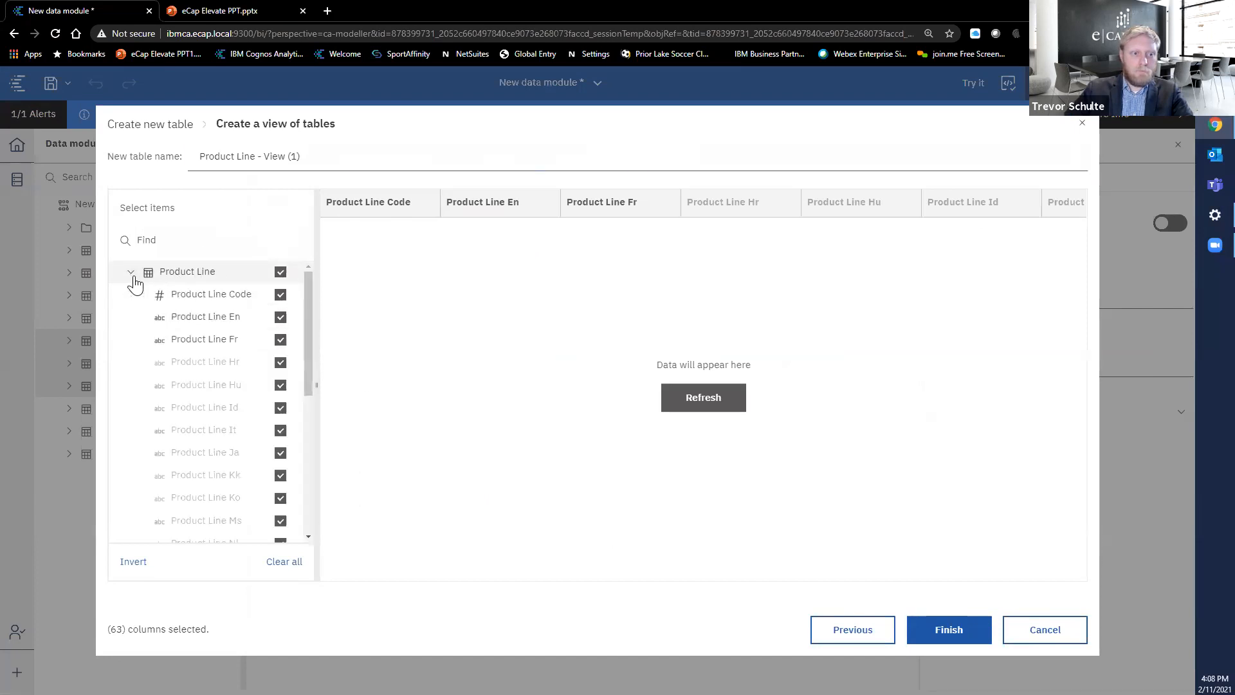
{"action": "left_click", "coordinate": [281, 318]}
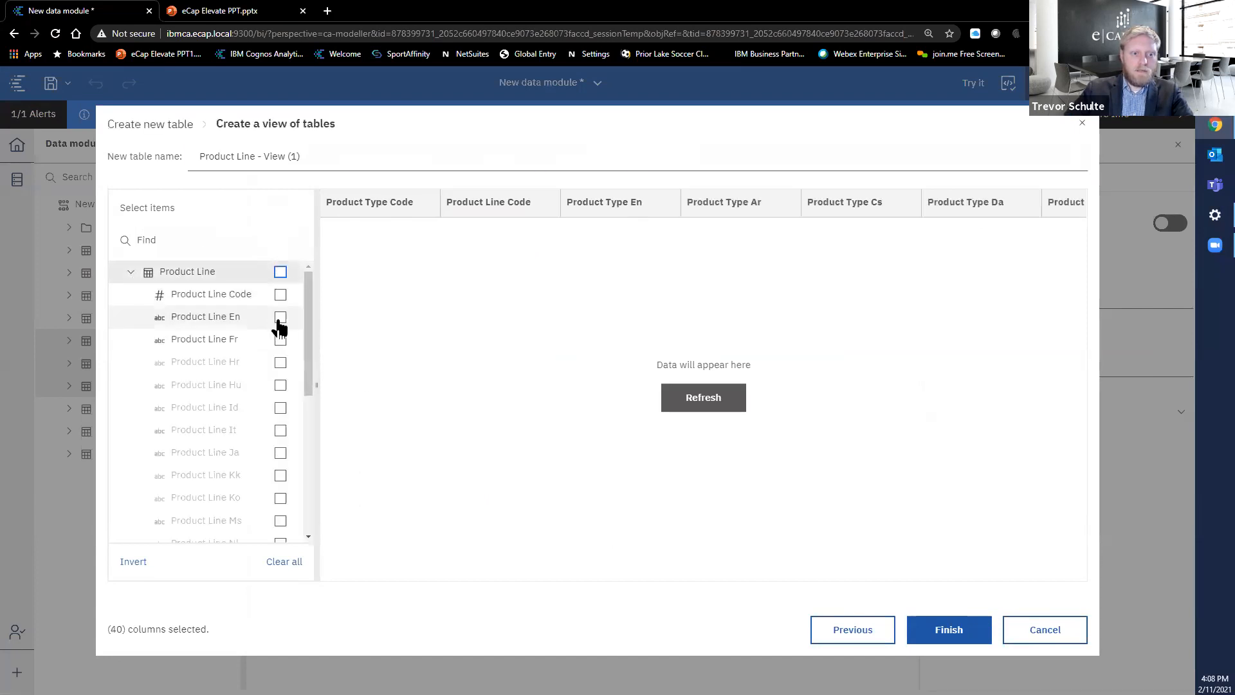
{"action": "left_click", "coordinate": [280, 317]}
{"action": "left_click", "coordinate": [281, 295]}
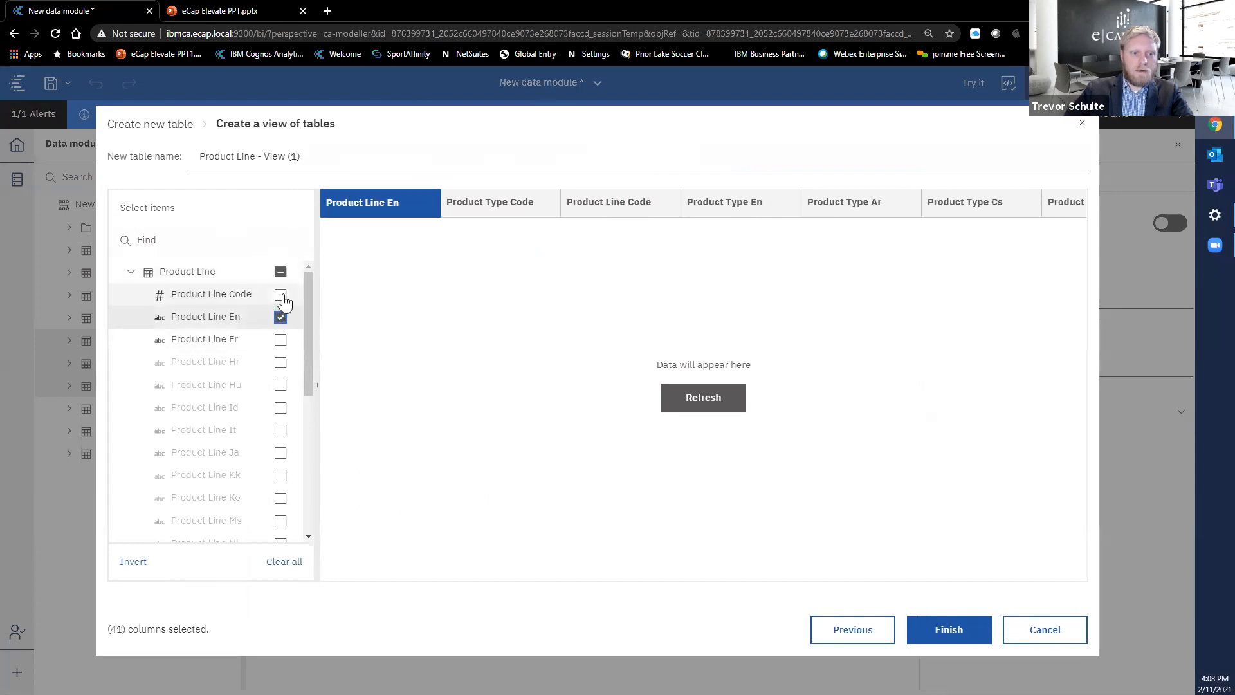
{"action": "left_click", "coordinate": [132, 271]}
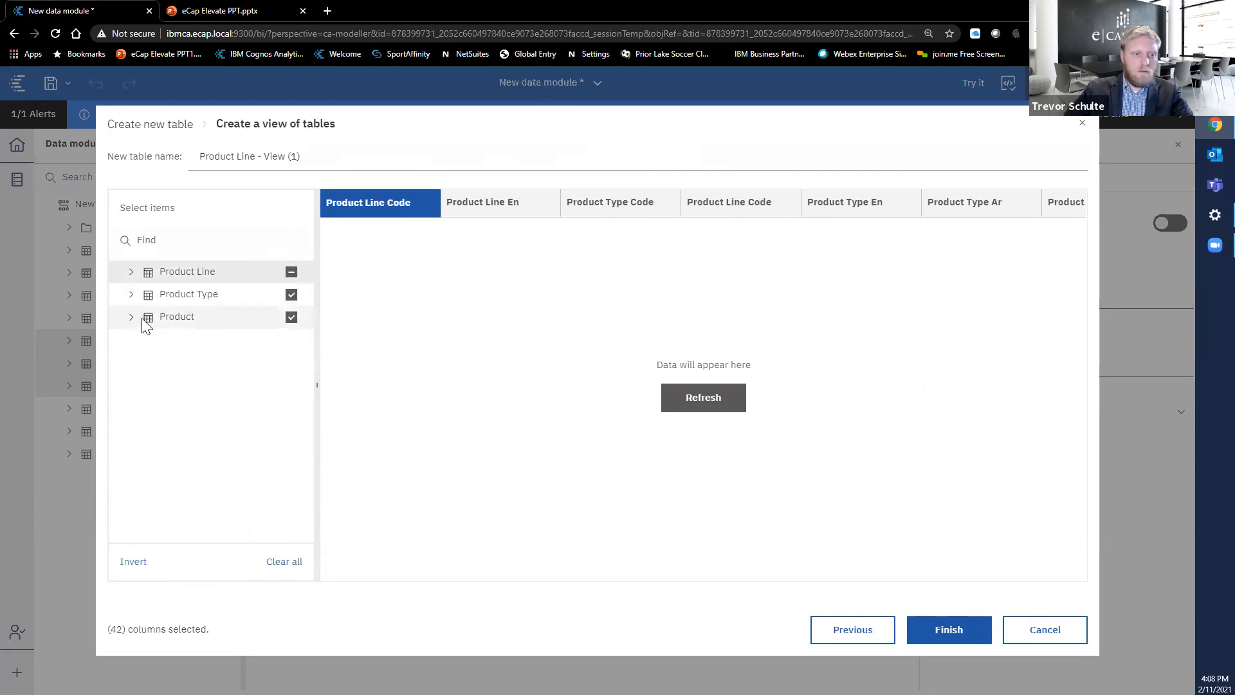
Include only Product Line Code and Product Type En from the Product Type table in the view
{"action": "left_click", "coordinate": [133, 295]}
{"action": "left_click", "coordinate": [280, 296]}
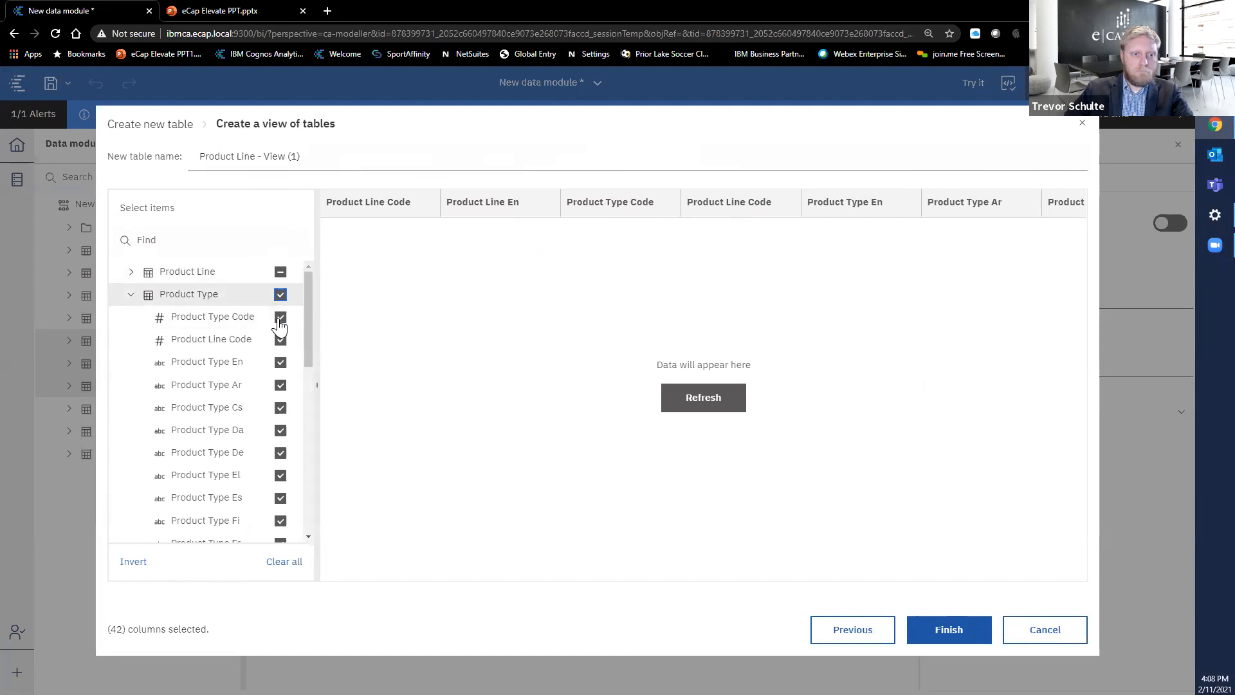
{"action": "left_click", "coordinate": [280, 340]}
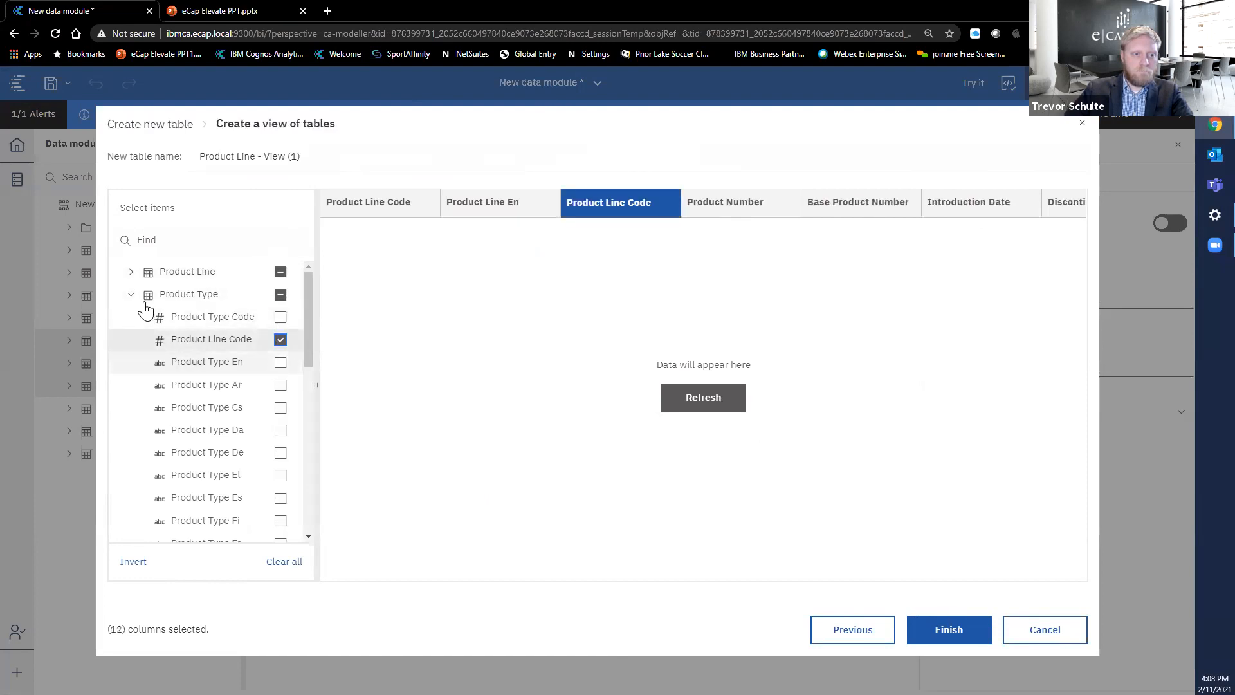
{"action": "left_click", "coordinate": [281, 362]}
{"action": "left_click", "coordinate": [132, 295]}
Keep only Product Number, Base Product Number, Introduction Date and Discontinued Date from Product, and finish the view after previewing its data
{"action": "left_click", "coordinate": [132, 317]}
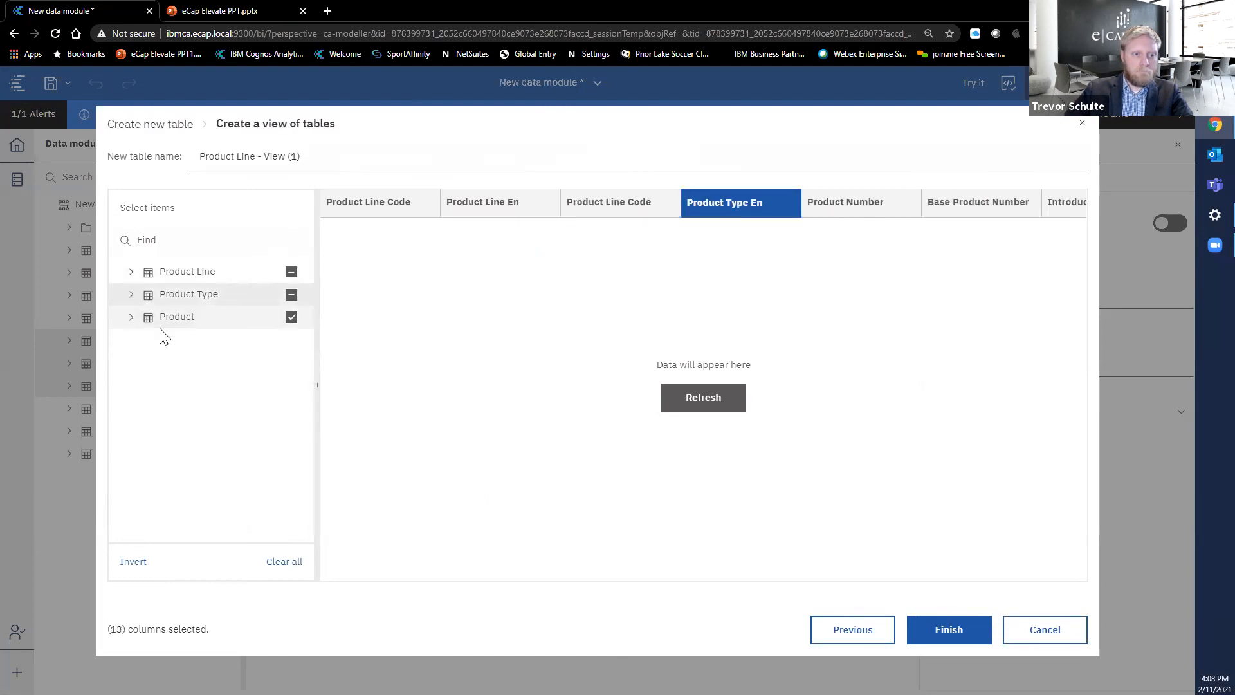
{"action": "left_click", "coordinate": [291, 317]}
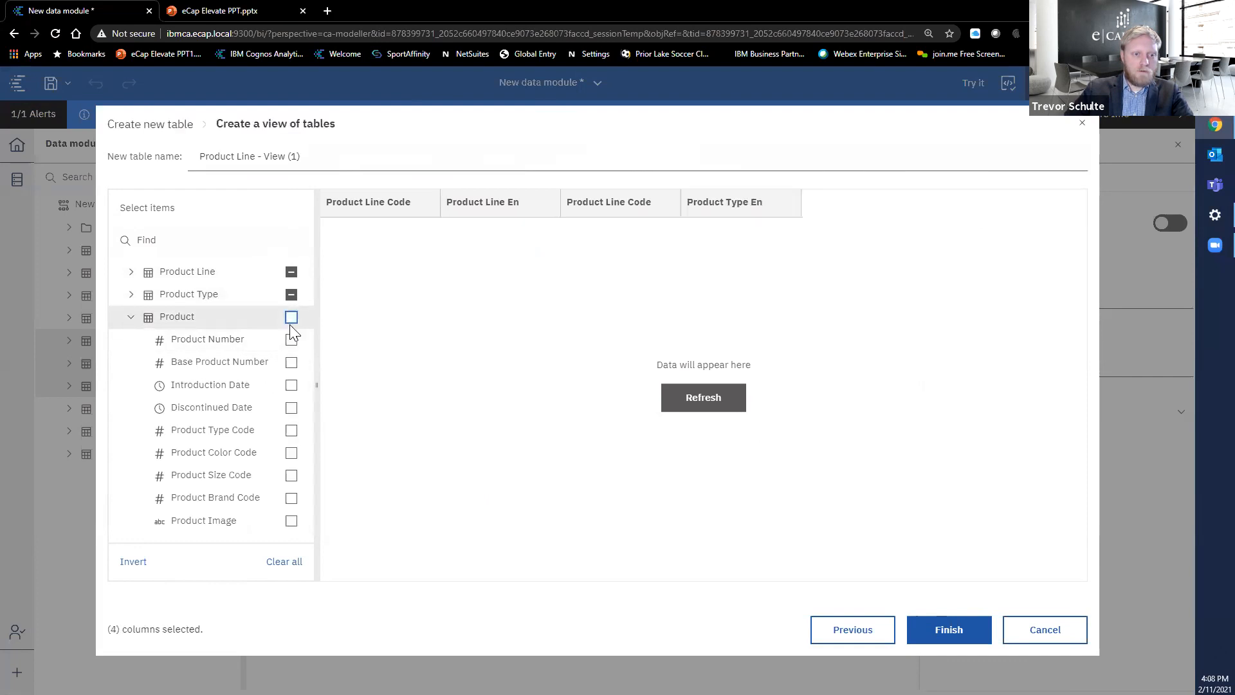
{"action": "left_click", "coordinate": [291, 341]}
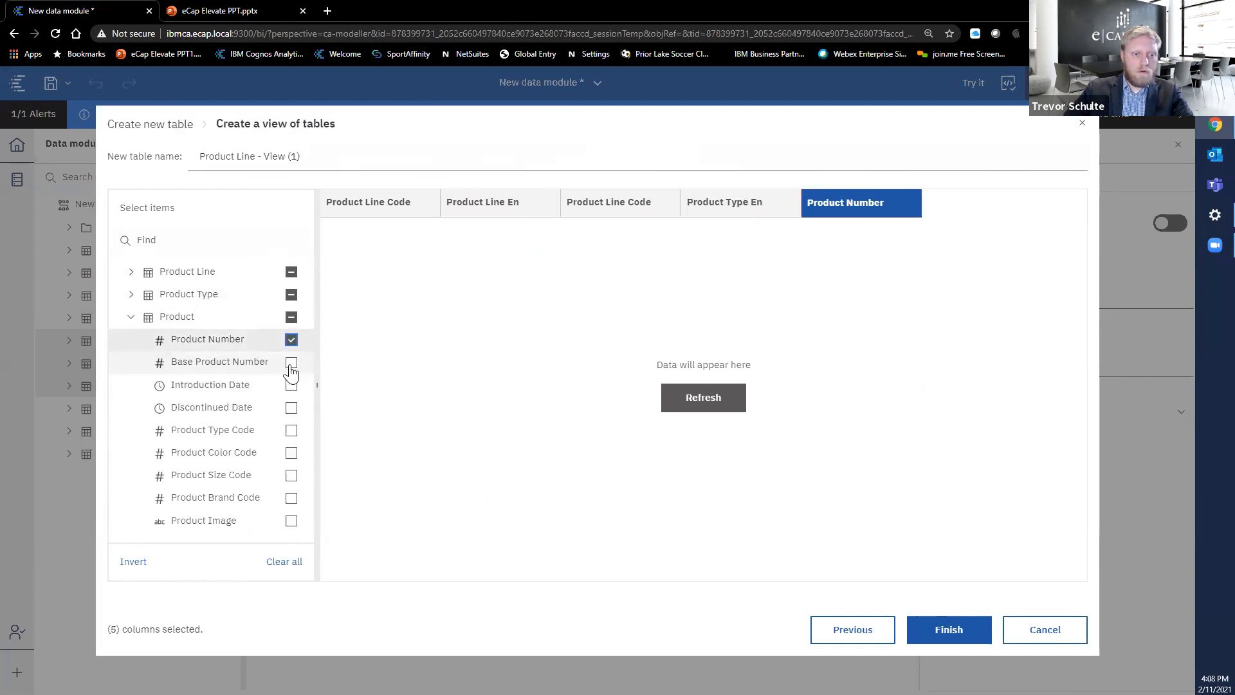
{"action": "left_click", "coordinate": [291, 362]}
{"action": "left_click", "coordinate": [292, 386]}
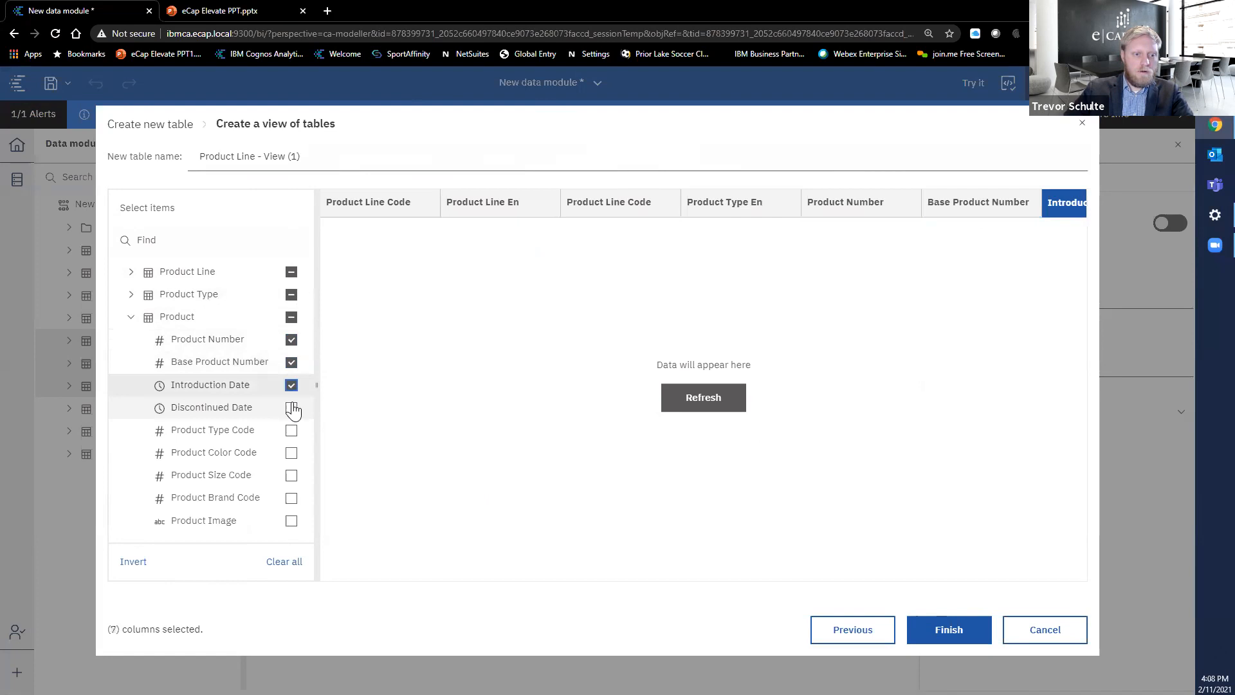
{"action": "left_click", "coordinate": [291, 409]}
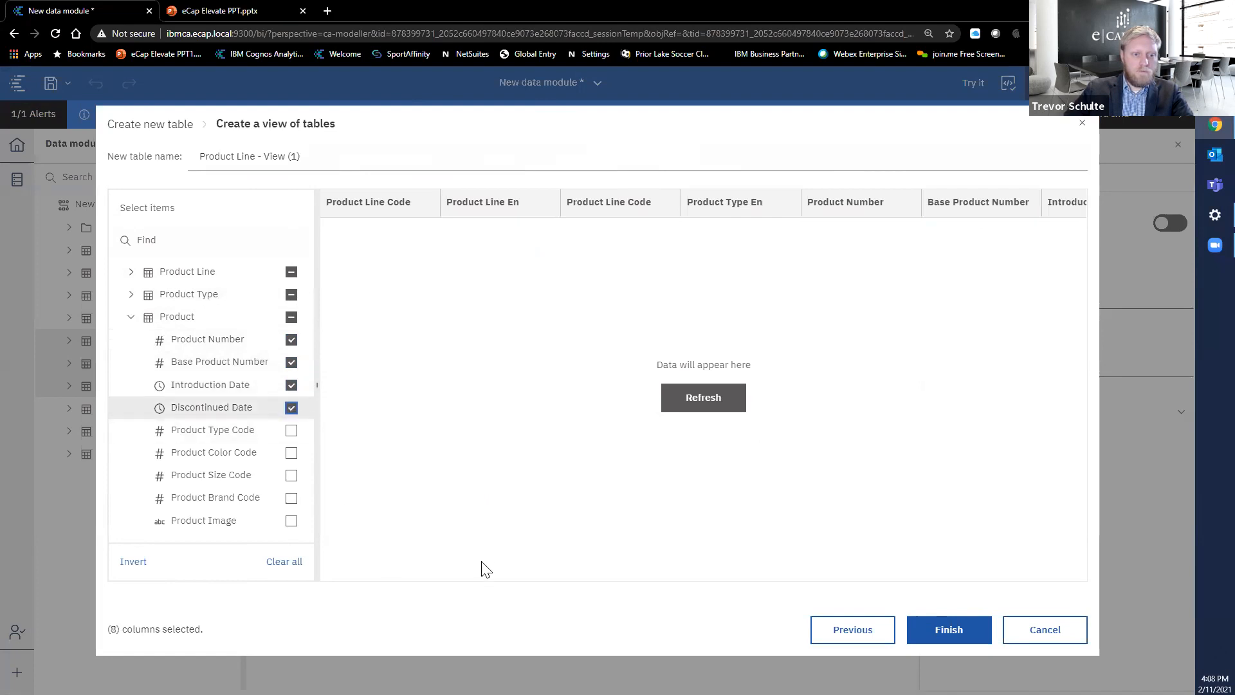
{"action": "left_click", "coordinate": [725, 397]}
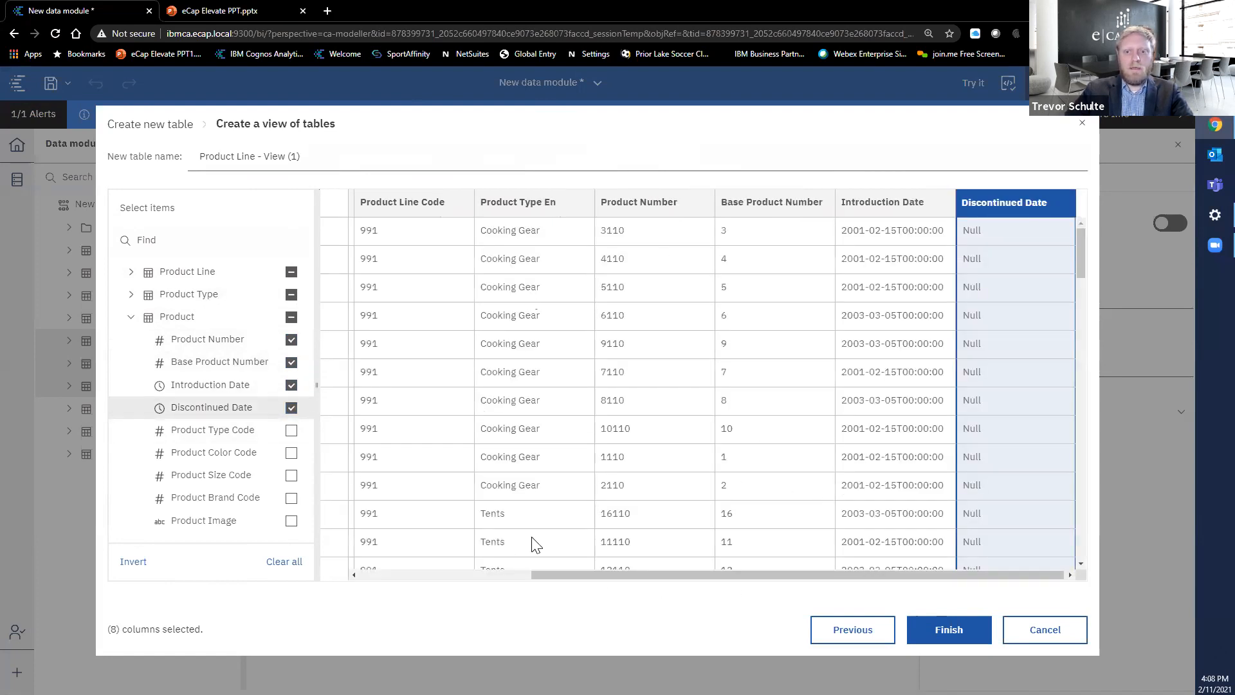
{"action": "left_click", "coordinate": [948, 630]}
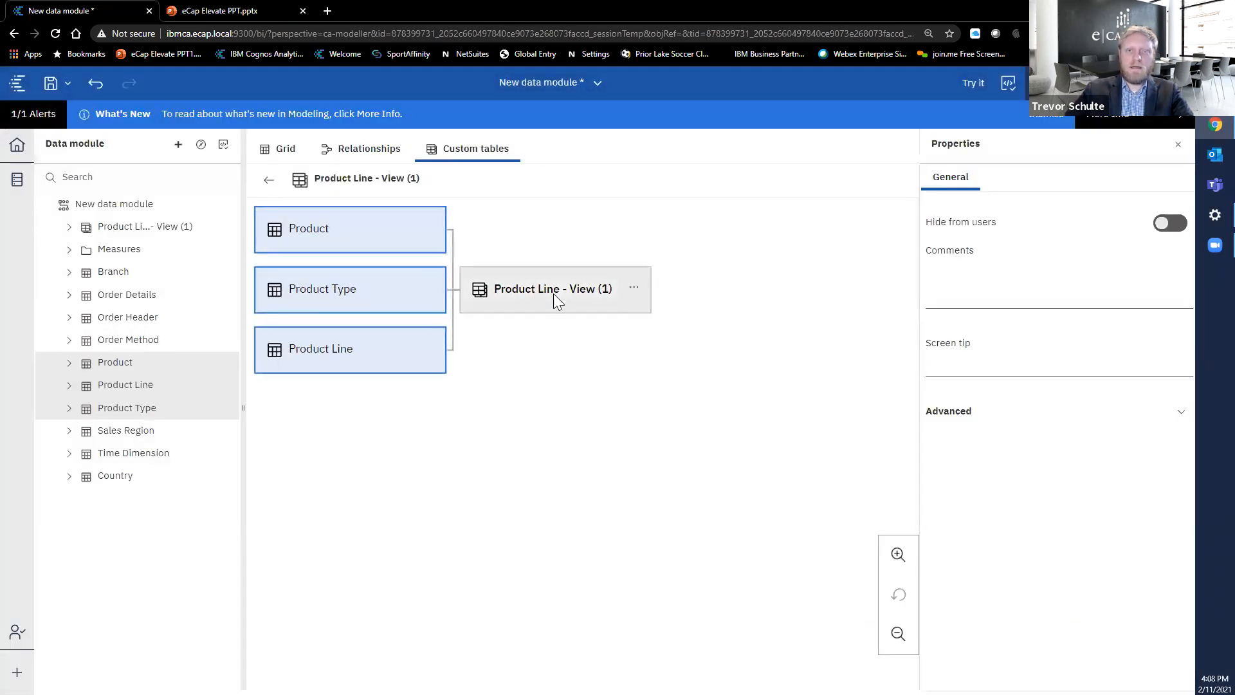
In the relationships diagram, move the Product Line view directly below the Order Details table
{"action": "left_click", "coordinate": [360, 155]}
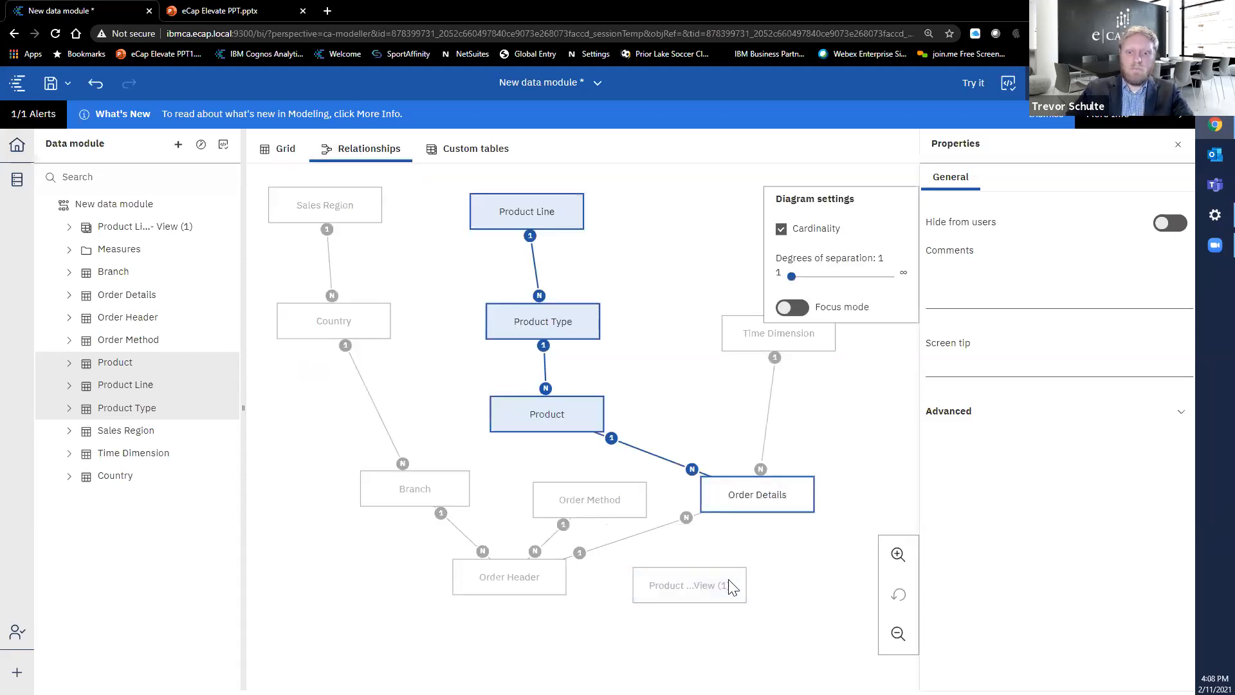
{"action": "left_click_drag", "start_coordinate": [721, 594], "coordinate": [771, 549]}
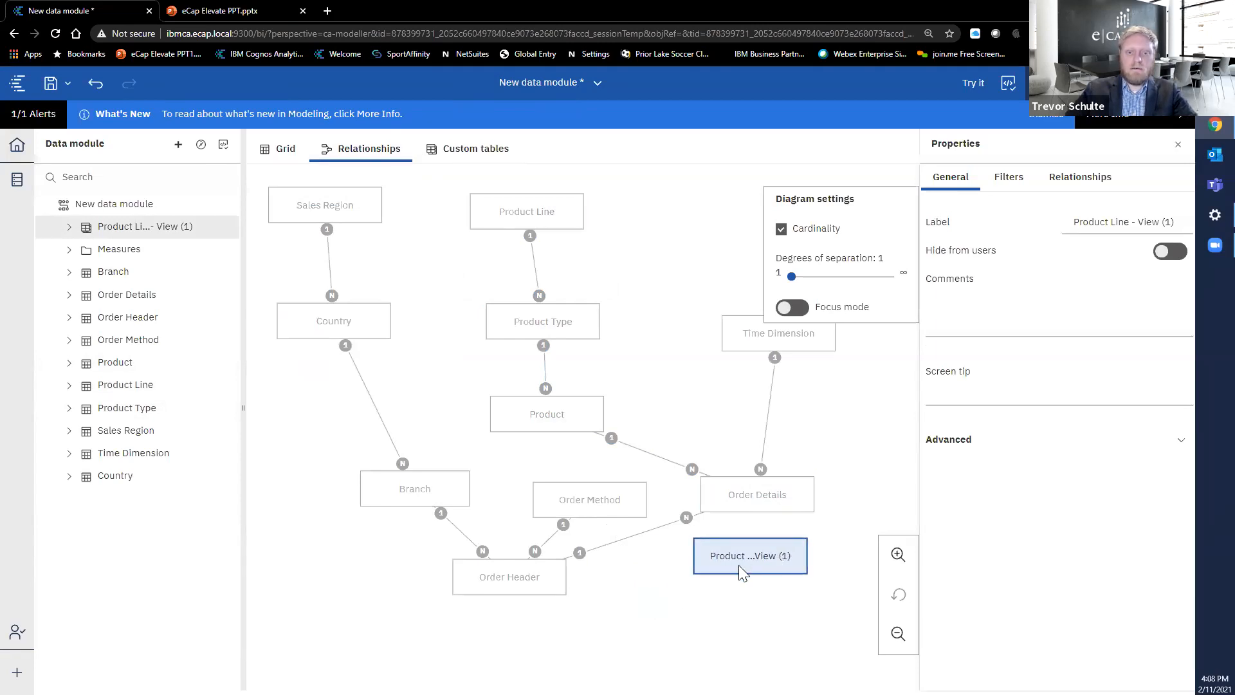
{"action": "left_click", "coordinate": [532, 576]}
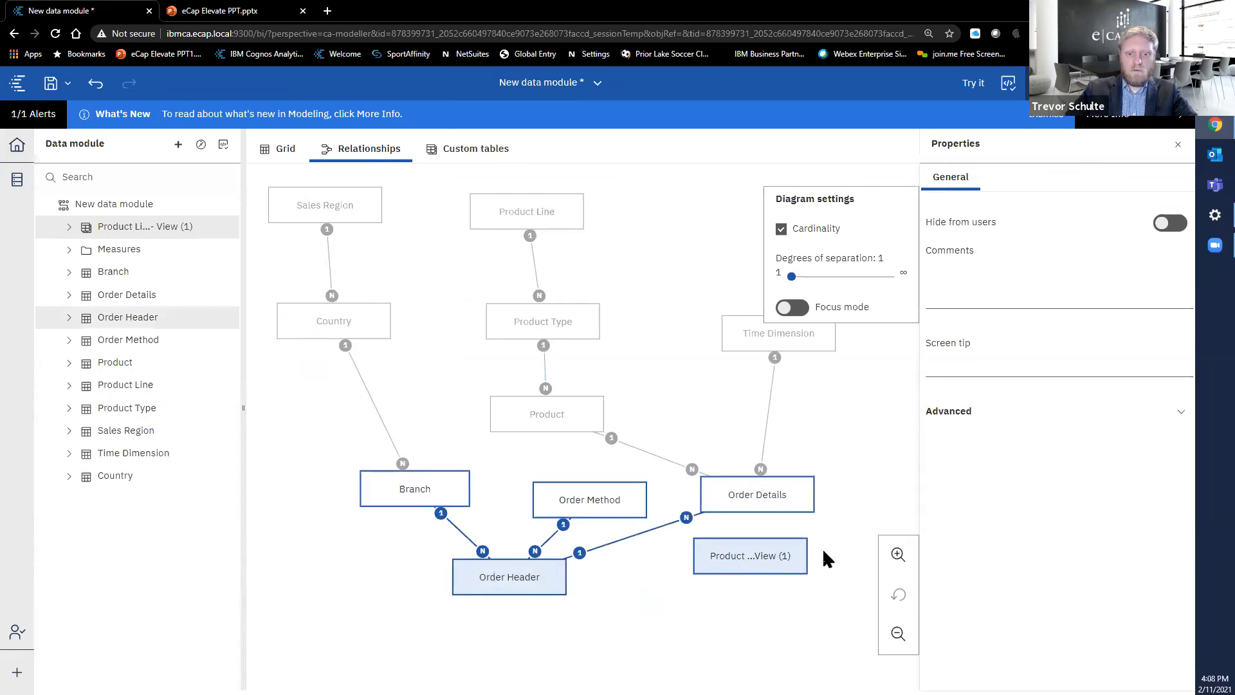
Create a relationship between the Product Line view and Order Details by matching Product Number in both, refreshing the preview before accepting
{"action": "left_click", "coordinate": [795, 557]}
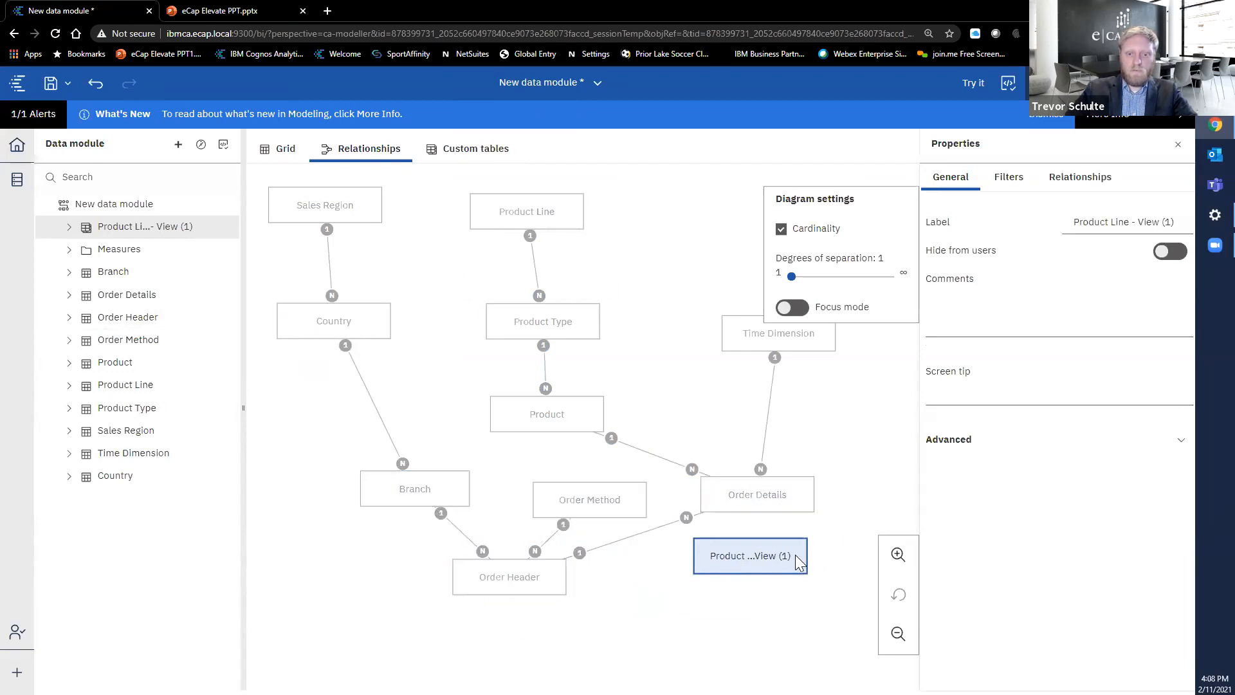
{"action": "left_click", "coordinate": [780, 503]}
{"action": "right_click", "coordinate": [779, 503]}
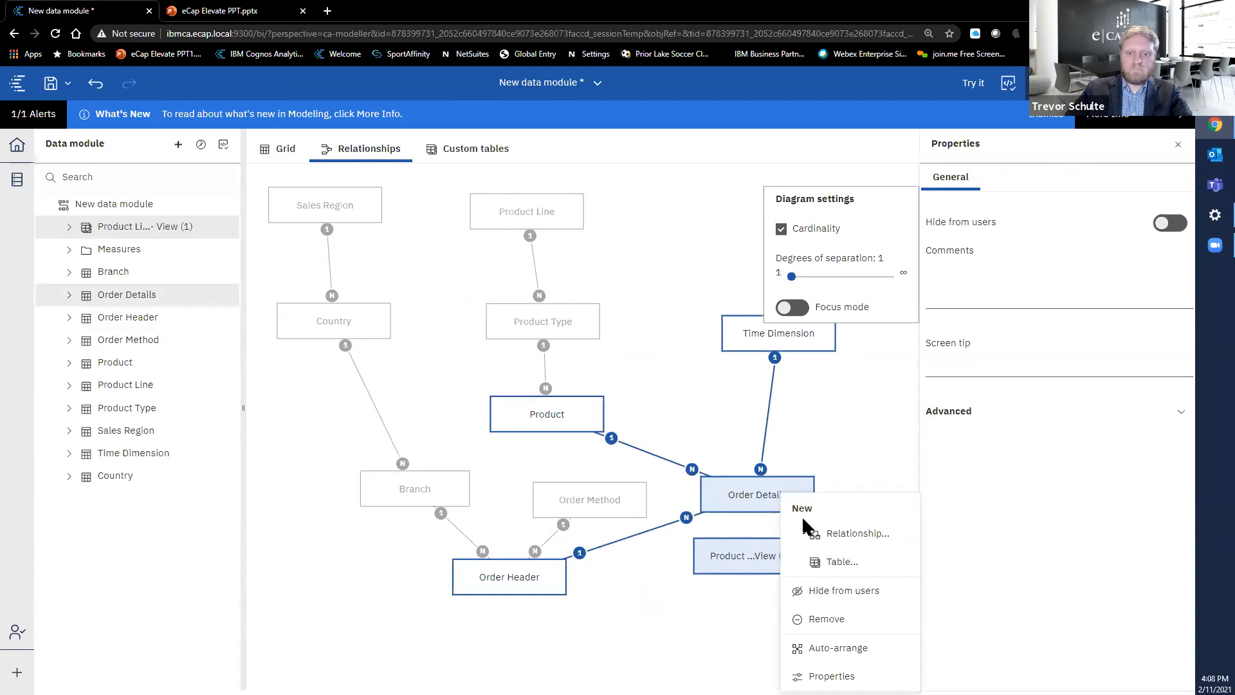
{"action": "left_click", "coordinate": [836, 535]}
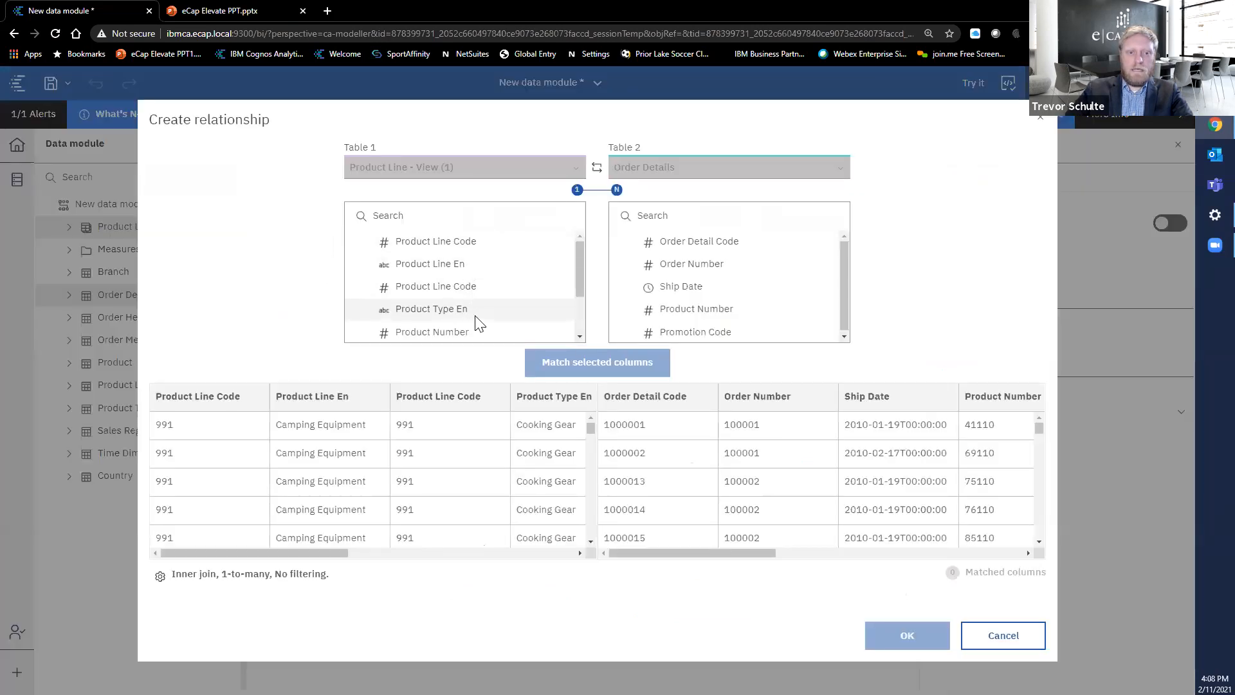
{"action": "left_click", "coordinate": [489, 332]}
{"action": "left_click", "coordinate": [710, 315]}
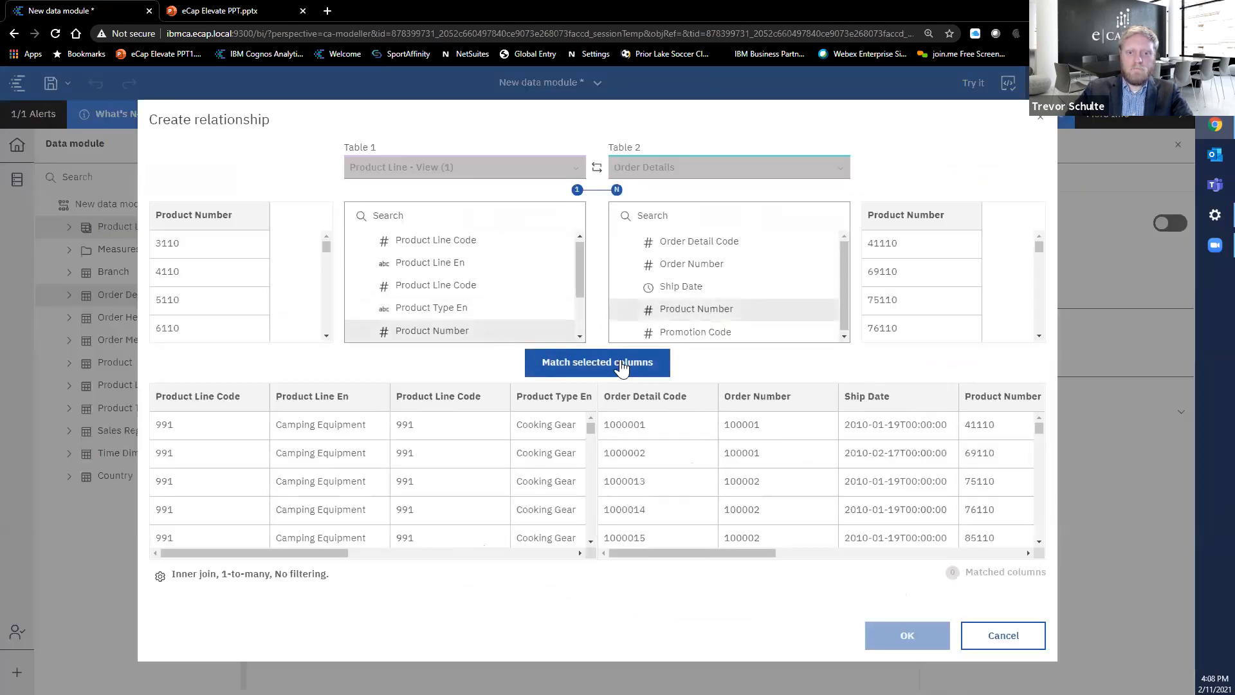
{"action": "left_click", "coordinate": [596, 360]}
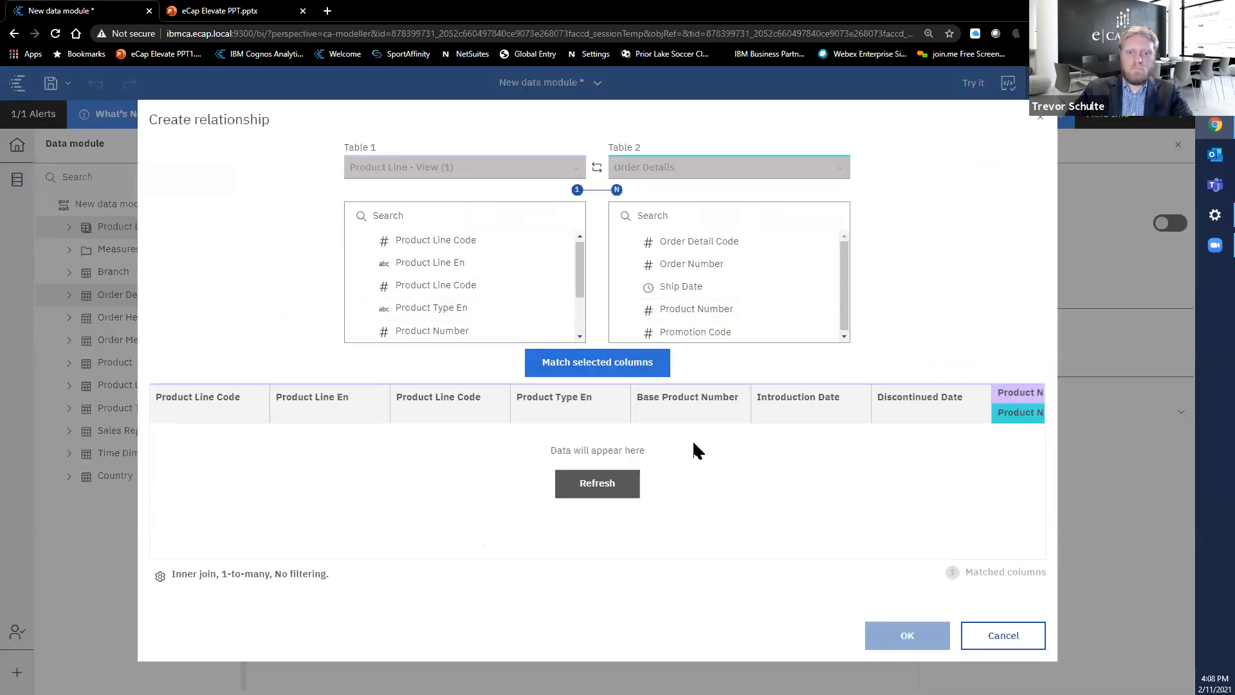
{"action": "left_click", "coordinate": [592, 484]}
{"action": "left_click", "coordinate": [908, 637]}
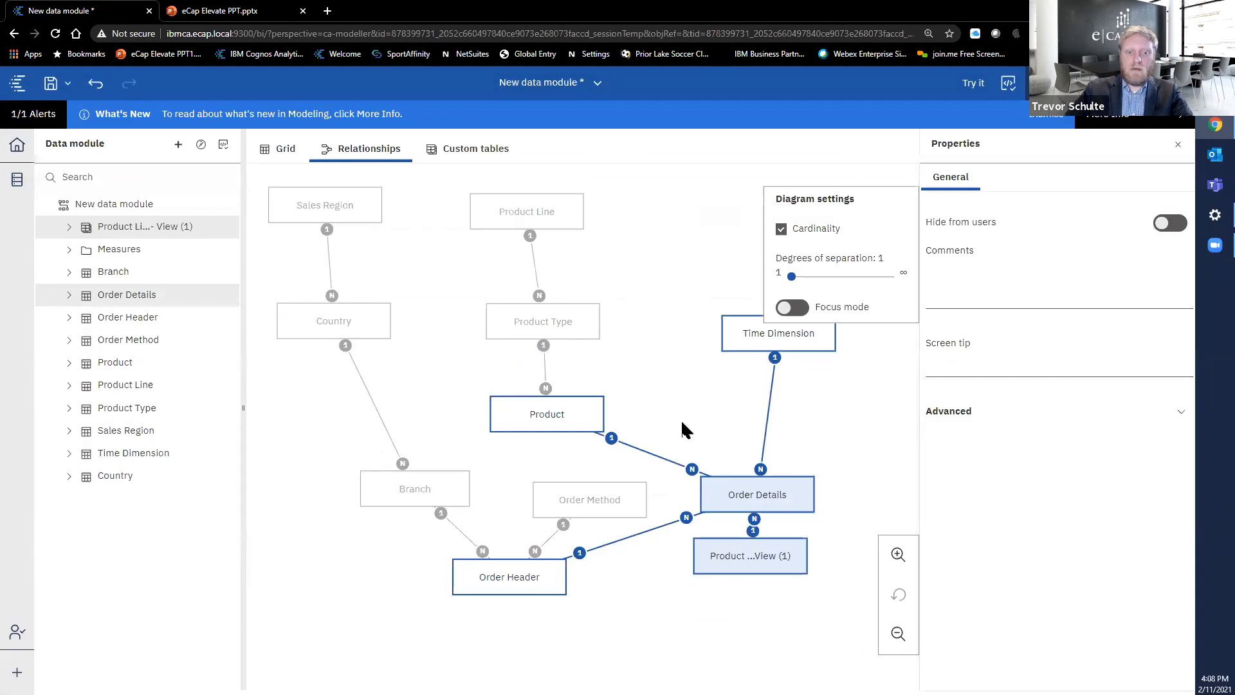
Hide the Product, Product Type and Product Line tables from users, and move the Product Line view above Order Details in the diagram
{"action": "left_click", "coordinate": [566, 415]}
{"action": "left_click", "coordinate": [552, 326], "text": "ctrl"}
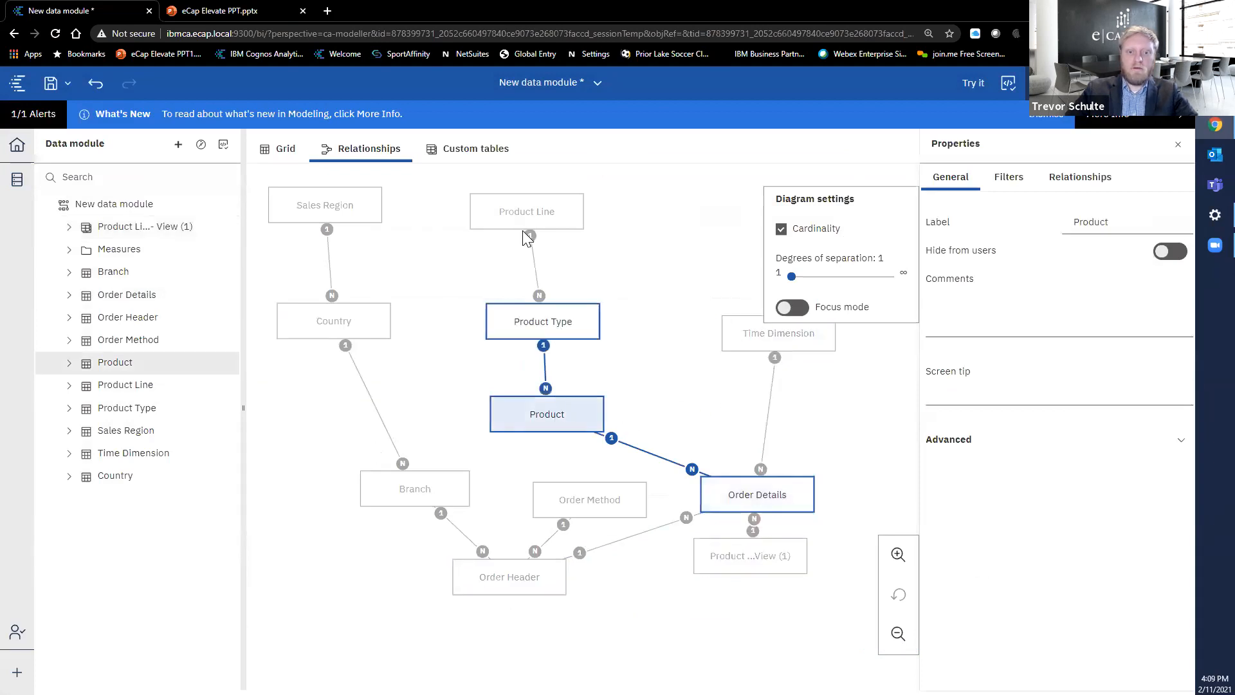
{"action": "left_click", "coordinate": [530, 222], "text": "ctrl"}
{"action": "right_click", "coordinate": [530, 222]}
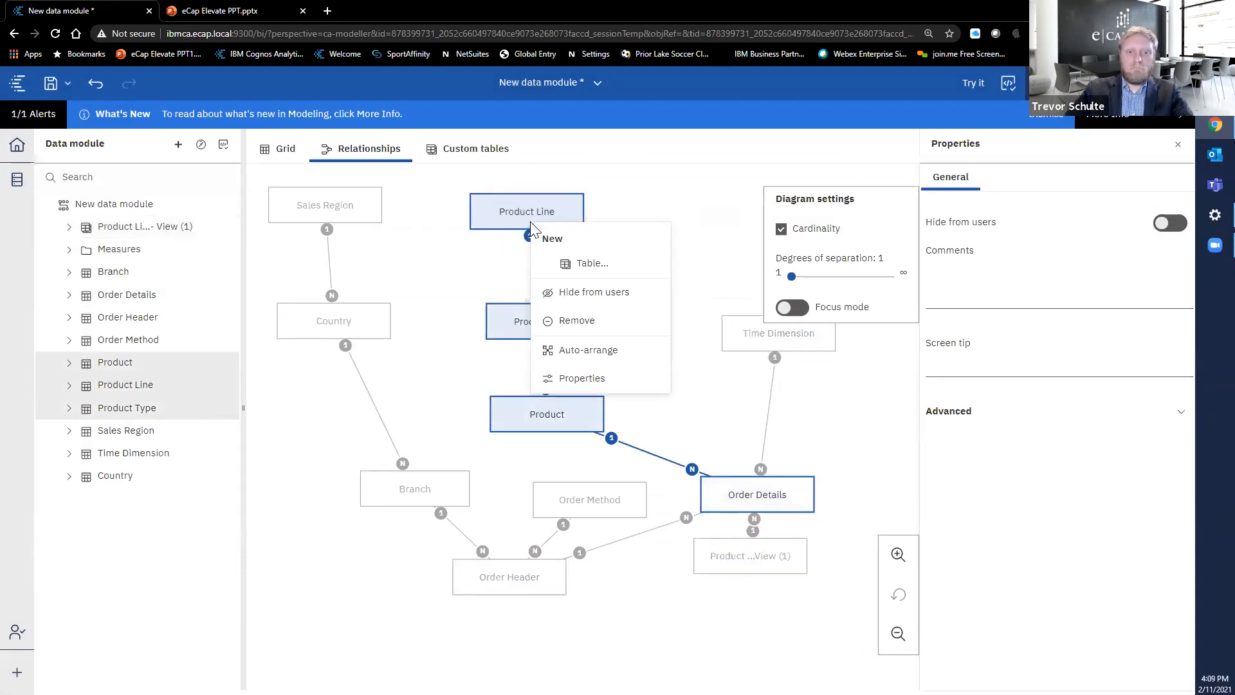
{"action": "left_click", "coordinate": [582, 292]}
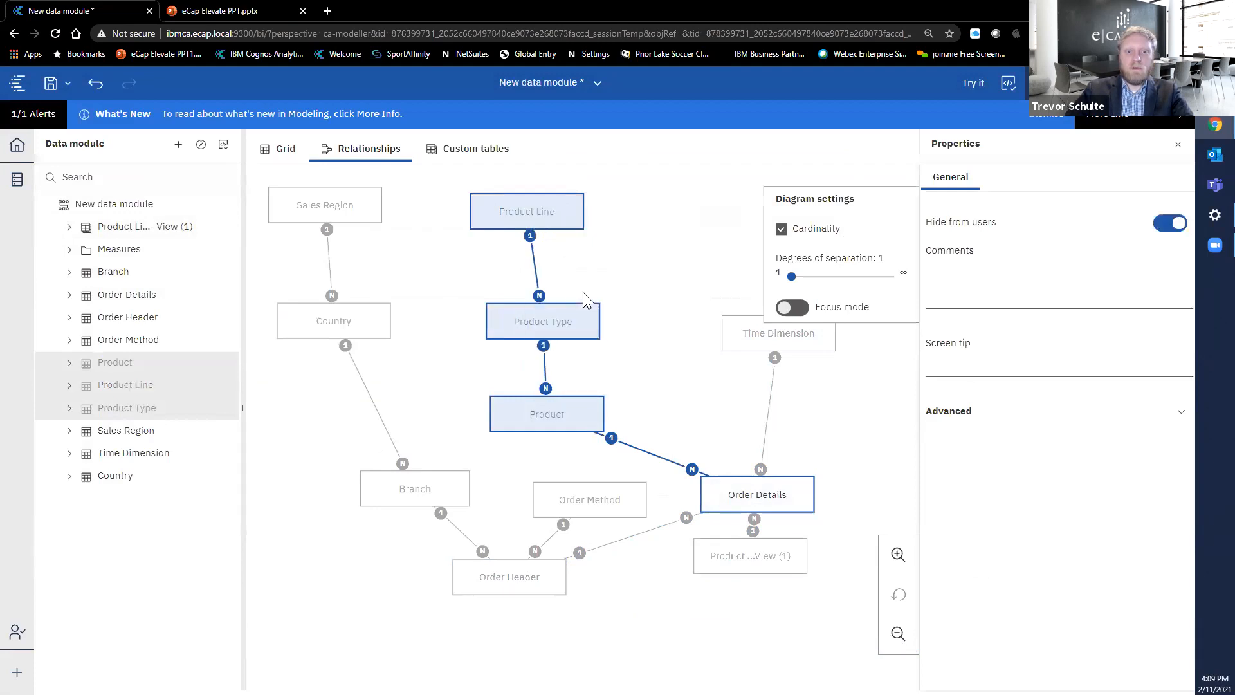
{"action": "left_click", "coordinate": [622, 287]}
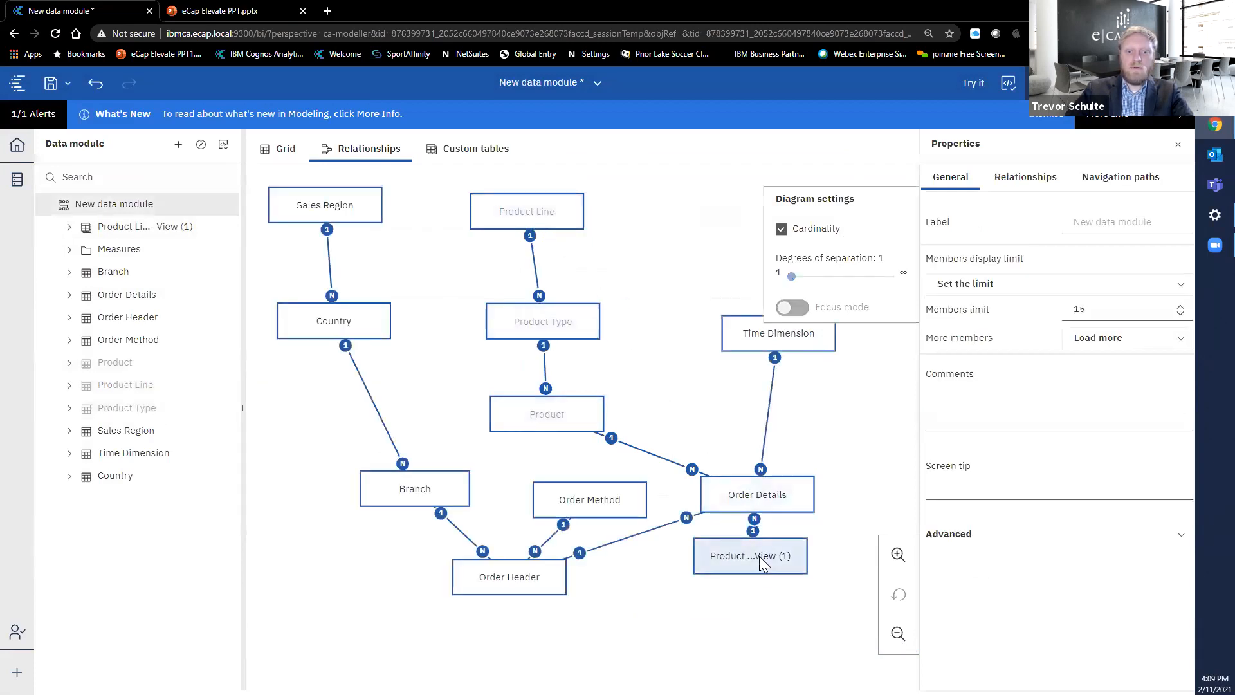
{"action": "left_click_drag", "start_coordinate": [749, 547], "coordinate": [698, 412]}
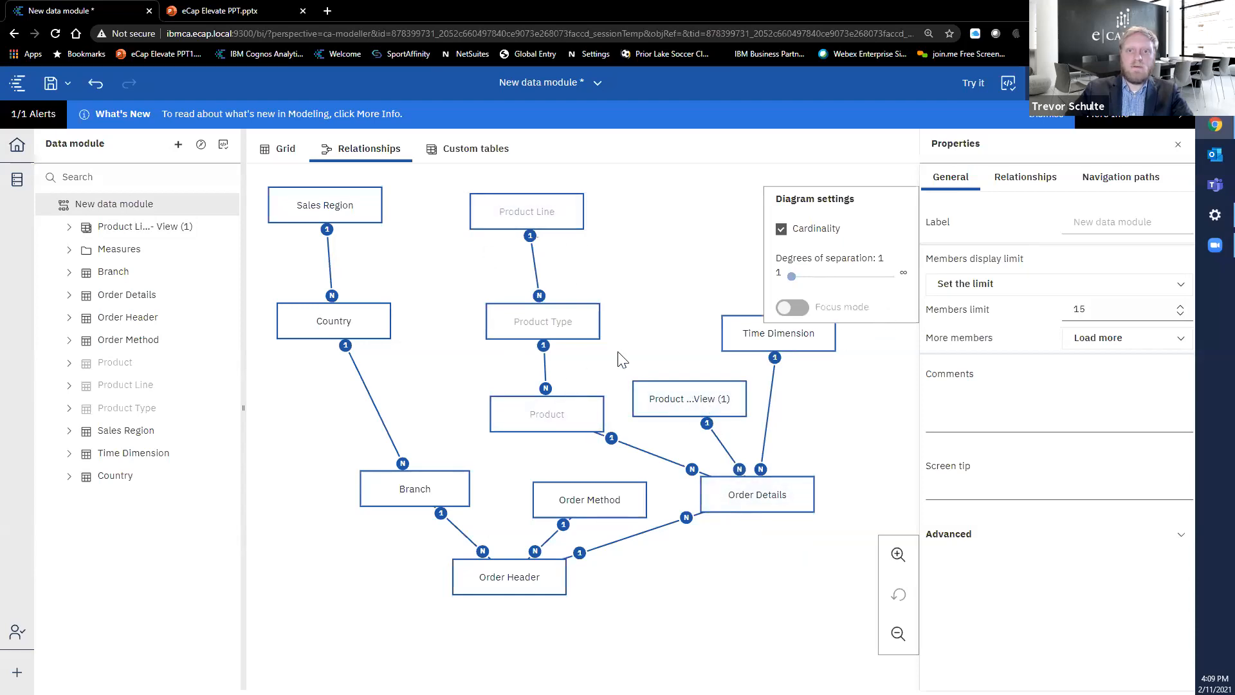
Try the data module in a new report and add Product Line En and Product Type En from the Product Line view to the list
{"action": "left_click", "coordinate": [972, 85]}
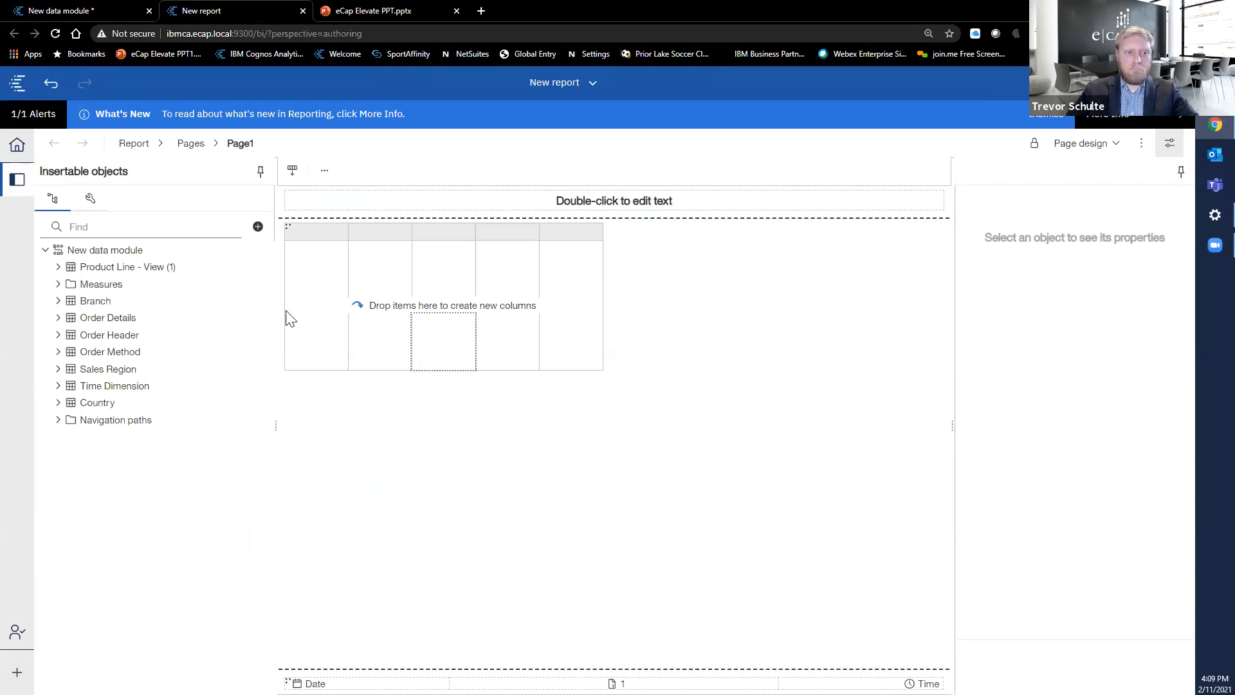
{"action": "left_click", "coordinate": [58, 267]}
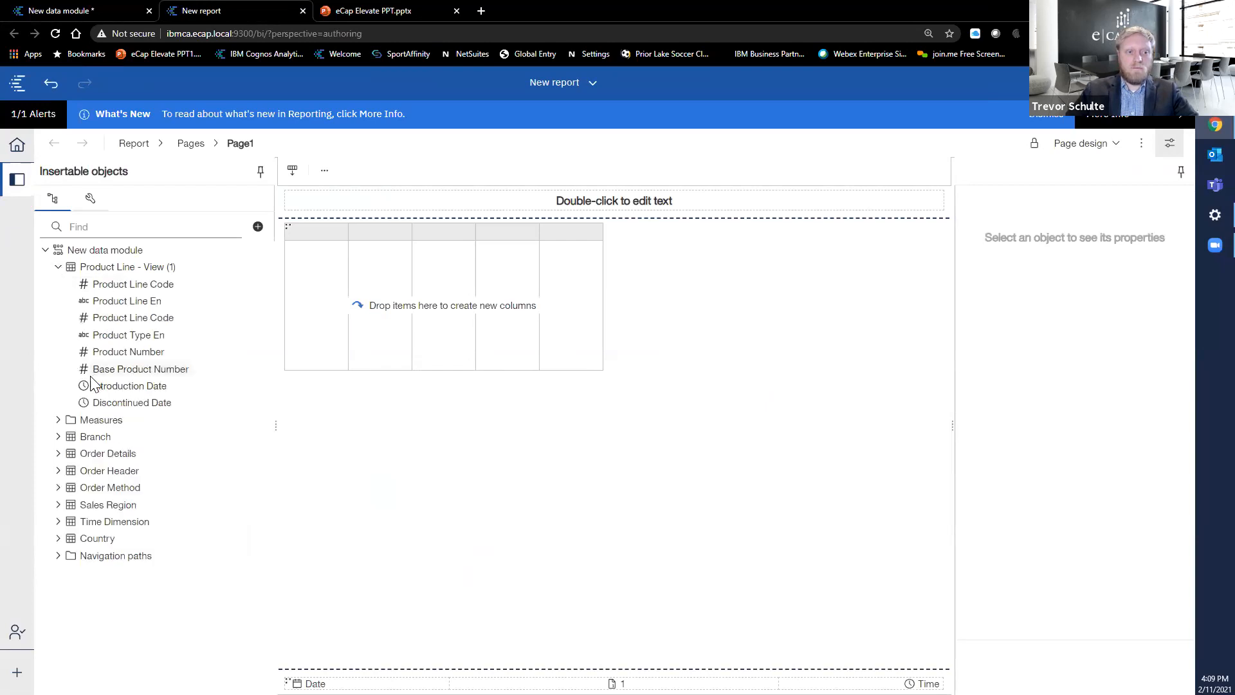
{"action": "left_click", "coordinate": [154, 335], "text": "ctrl"}
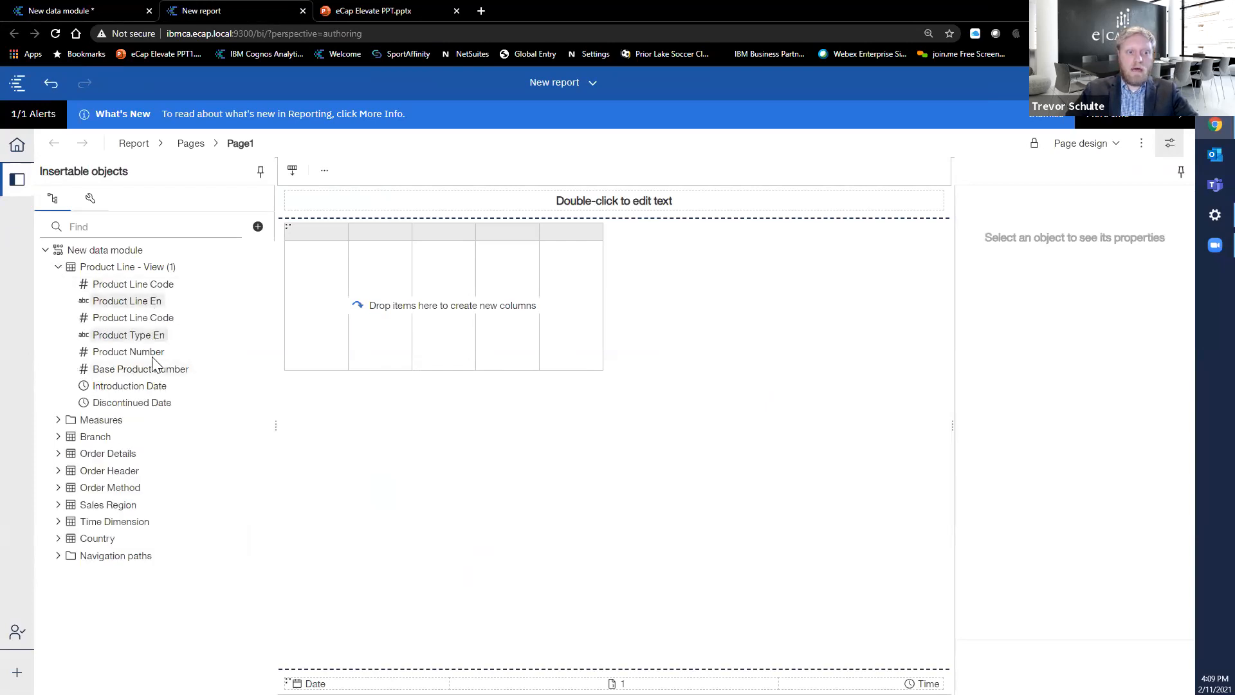
{"action": "left_click_drag", "start_coordinate": [159, 339], "coordinate": [347, 325]}
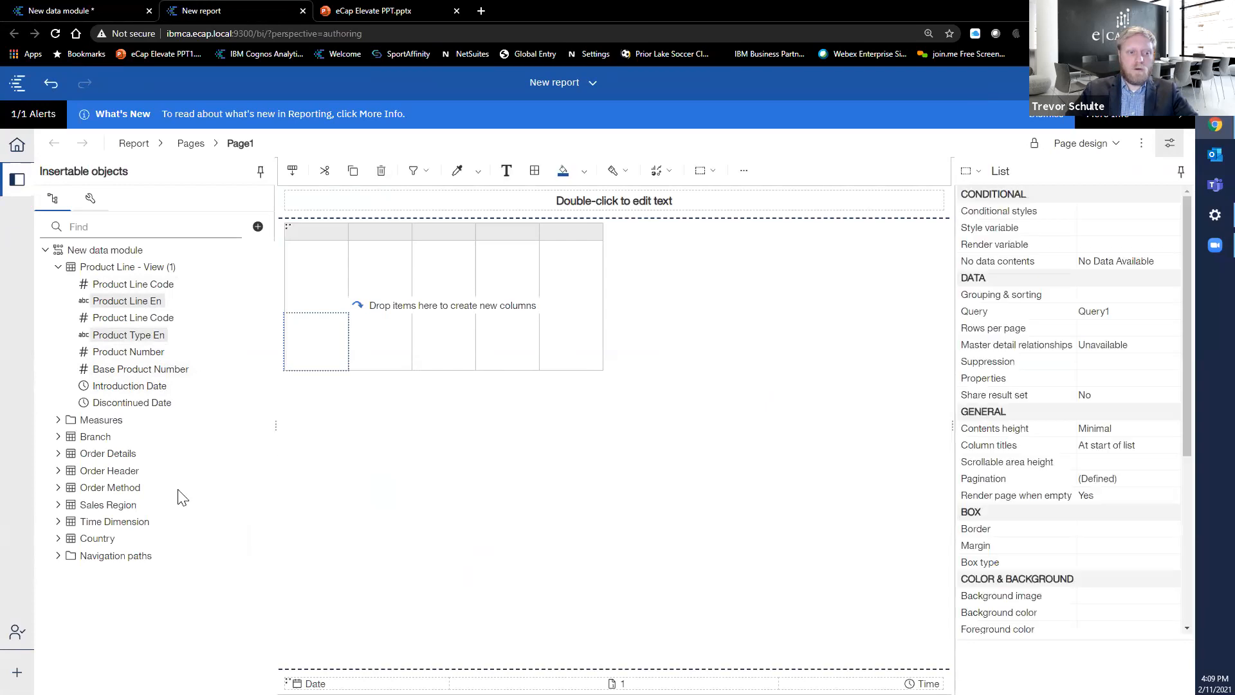
Add the Revenue measure as the third list column and show the page preview with data
{"action": "left_click", "coordinate": [58, 420]}
{"action": "left_click_drag", "start_coordinate": [112, 443], "coordinate": [459, 273]}
{"action": "left_click", "coordinate": [1087, 143]}
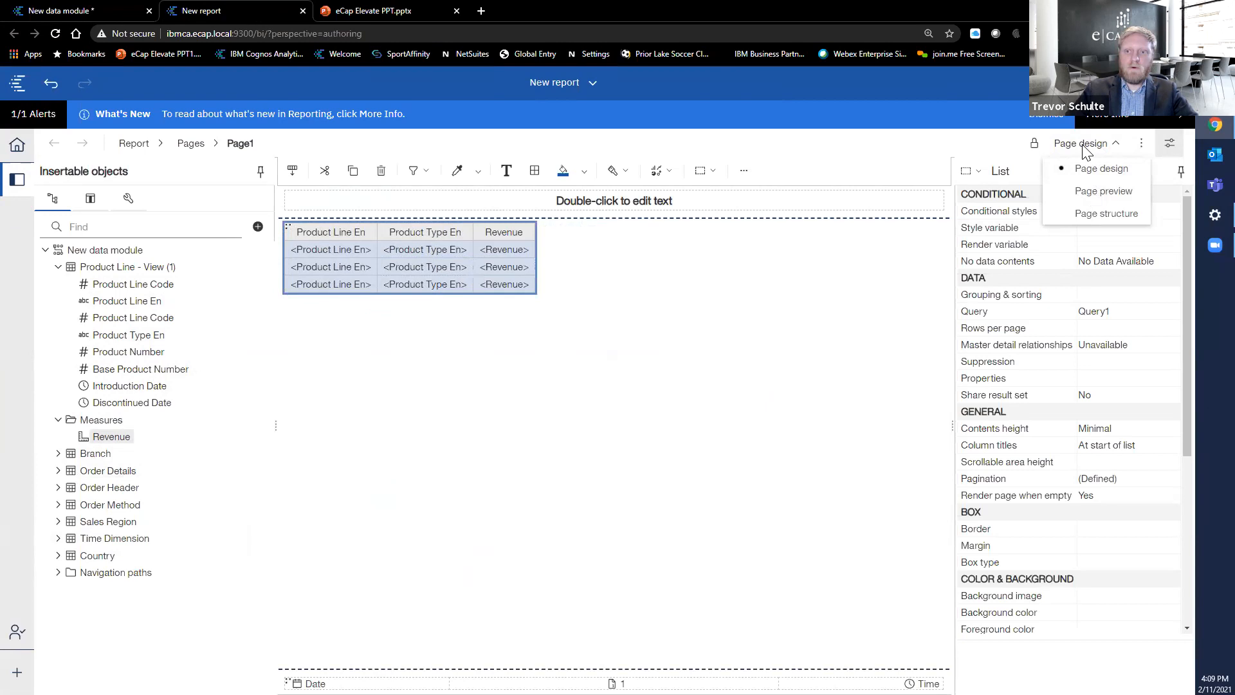
{"action": "left_click", "coordinate": [1104, 193]}
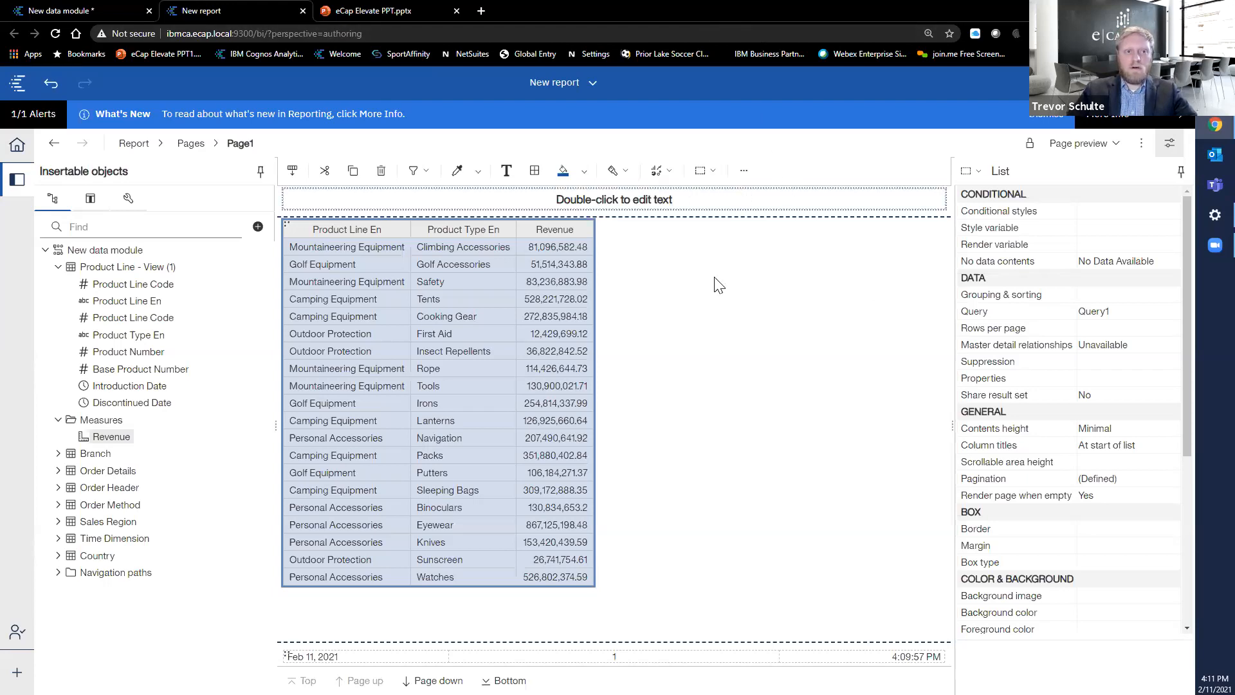
Switch to the eCap Elevate PPT presentation in PowerPoint and show slide 24, the closing thank-you slide
{"action": "left_click", "coordinate": [385, 11]}
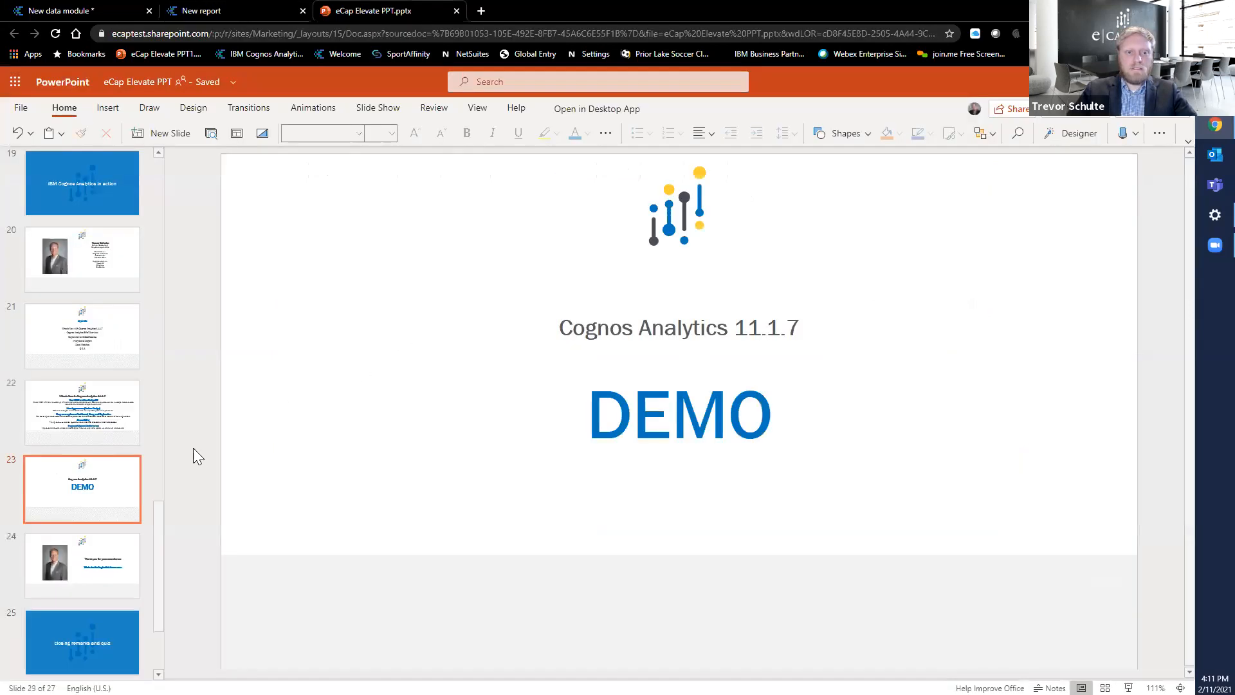
{"action": "left_click", "coordinate": [61, 576]}
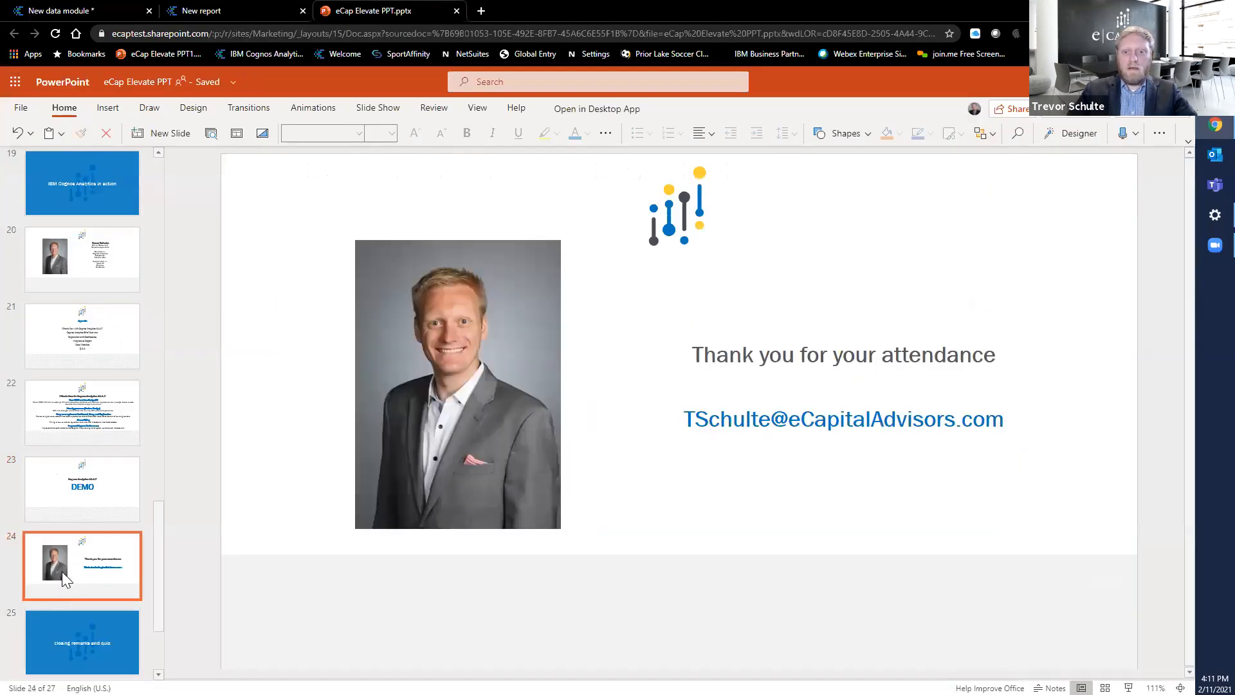